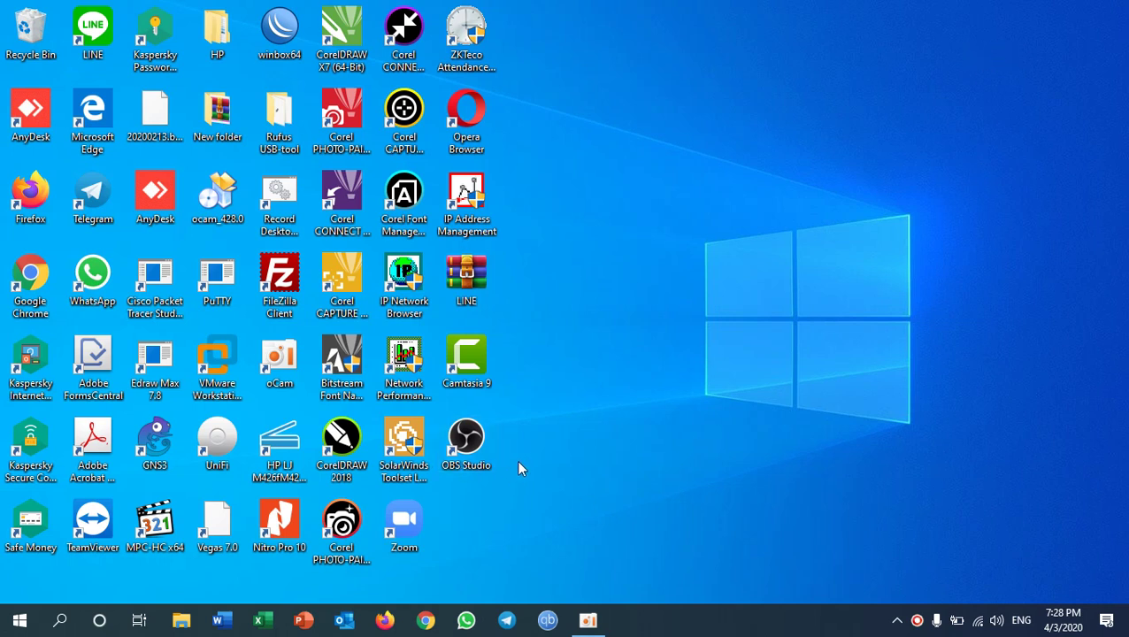
- Launch VMware Workstation 15.5 Pro from its desktop icon
{"action": "left_click", "coordinate": [212, 366]}
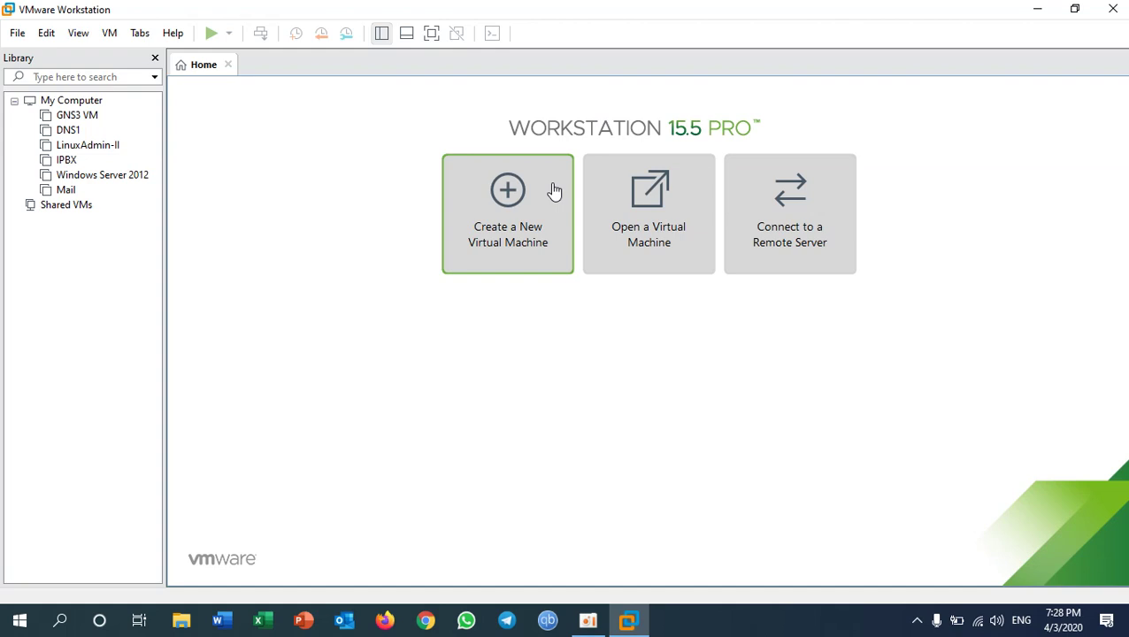
- Set the Windows Server 2012 VM's network adapter to Custom: VMnet4 instead of NAT
{"action": "left_click", "coordinate": [99, 176]}
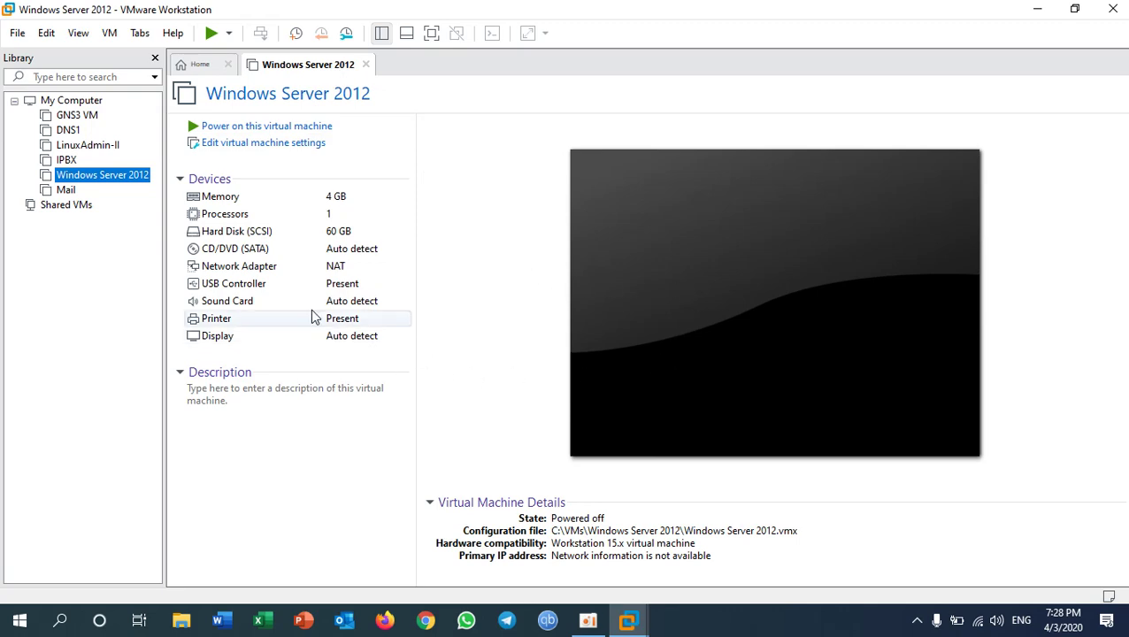
{"action": "left_click", "coordinate": [276, 271]}
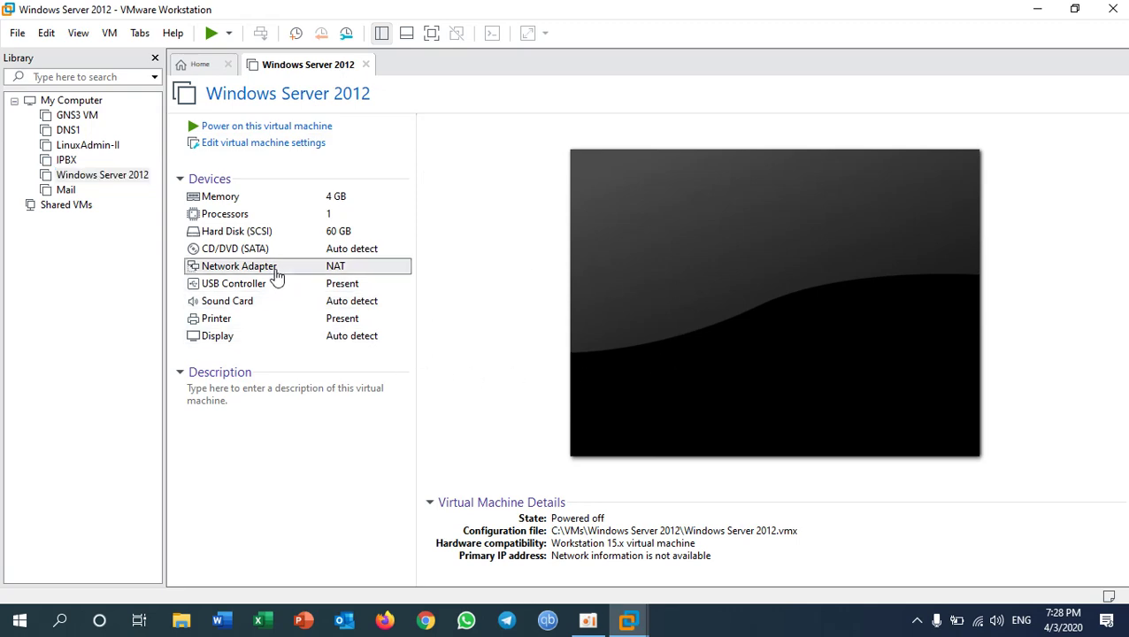
{"action": "double_click", "coordinate": [341, 268]}
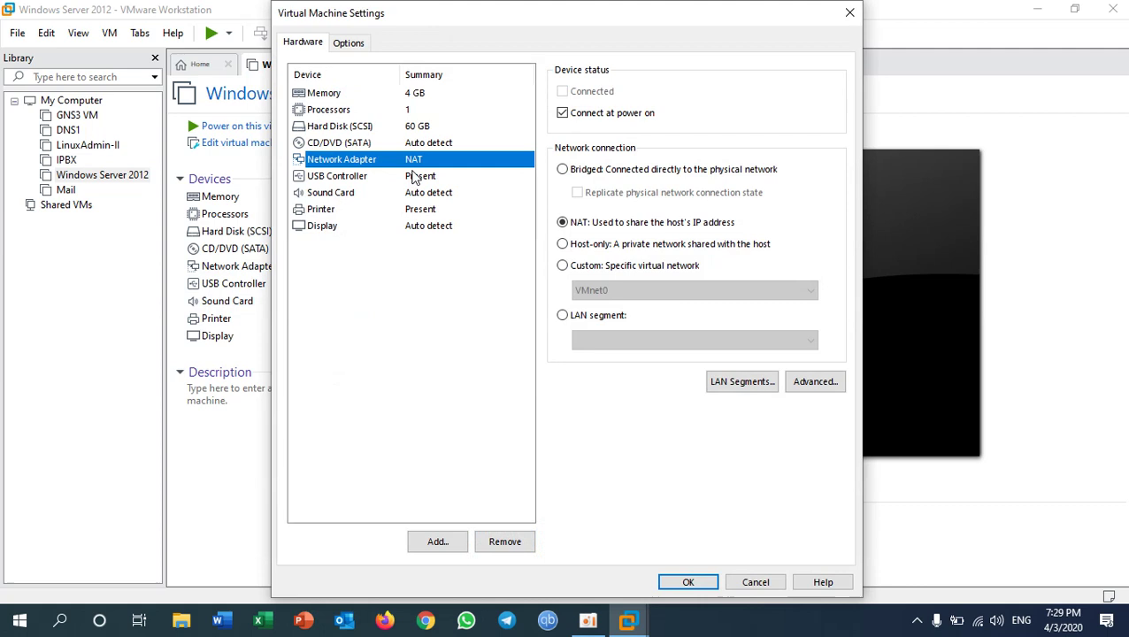
{"action": "left_click", "coordinate": [615, 264]}
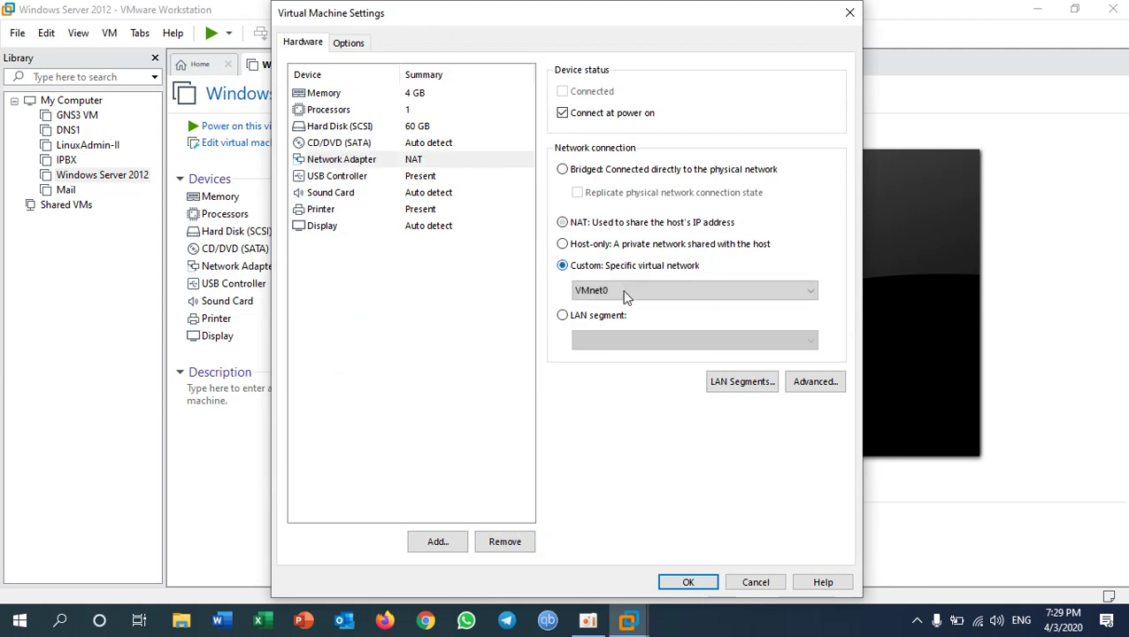
{"action": "left_click", "coordinate": [623, 290]}
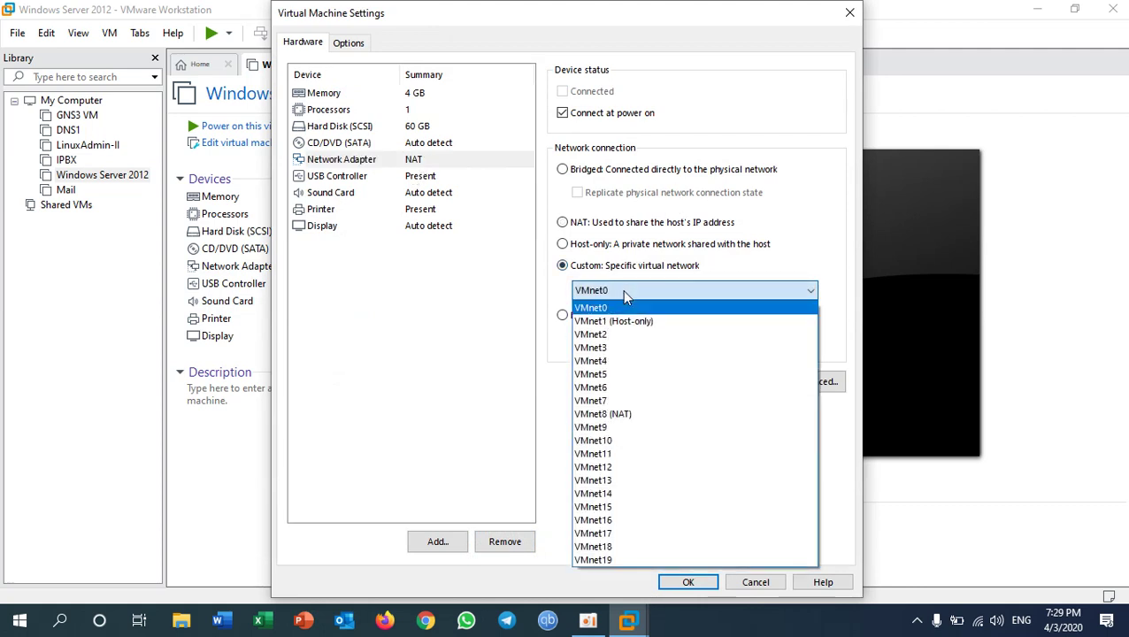
{"action": "left_click", "coordinate": [613, 360]}
{"action": "left_click", "coordinate": [700, 583]}
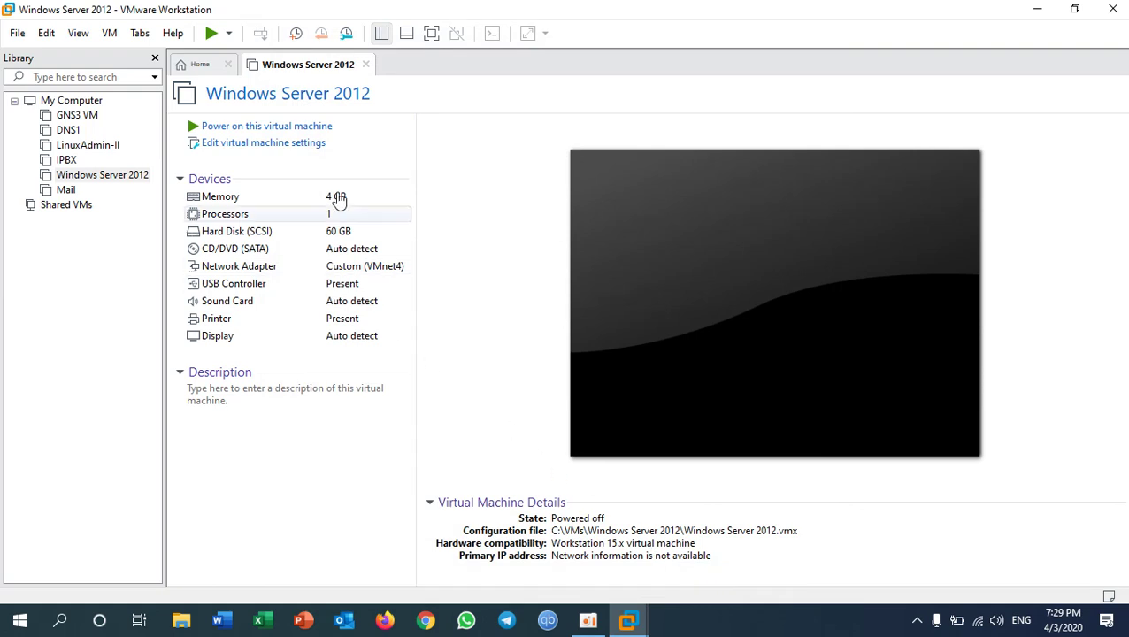
- Power on the Windows Server 2012 VM and dismiss the sata0:1 connection prompts
{"action": "left_click", "coordinate": [237, 129]}
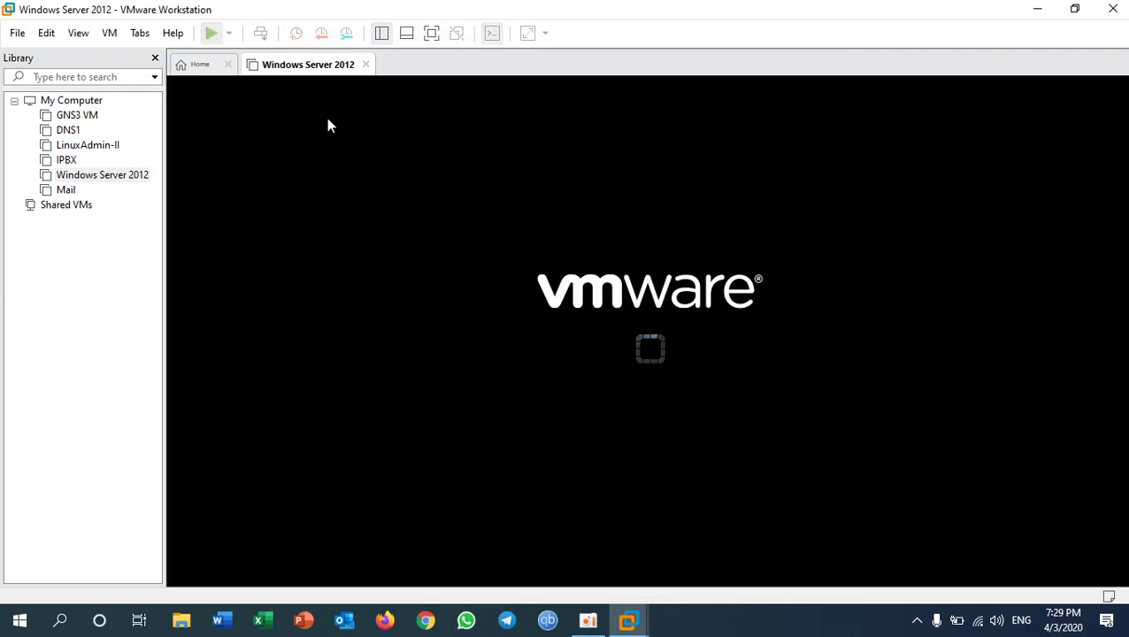
{"action": "left_click", "coordinate": [617, 353]}
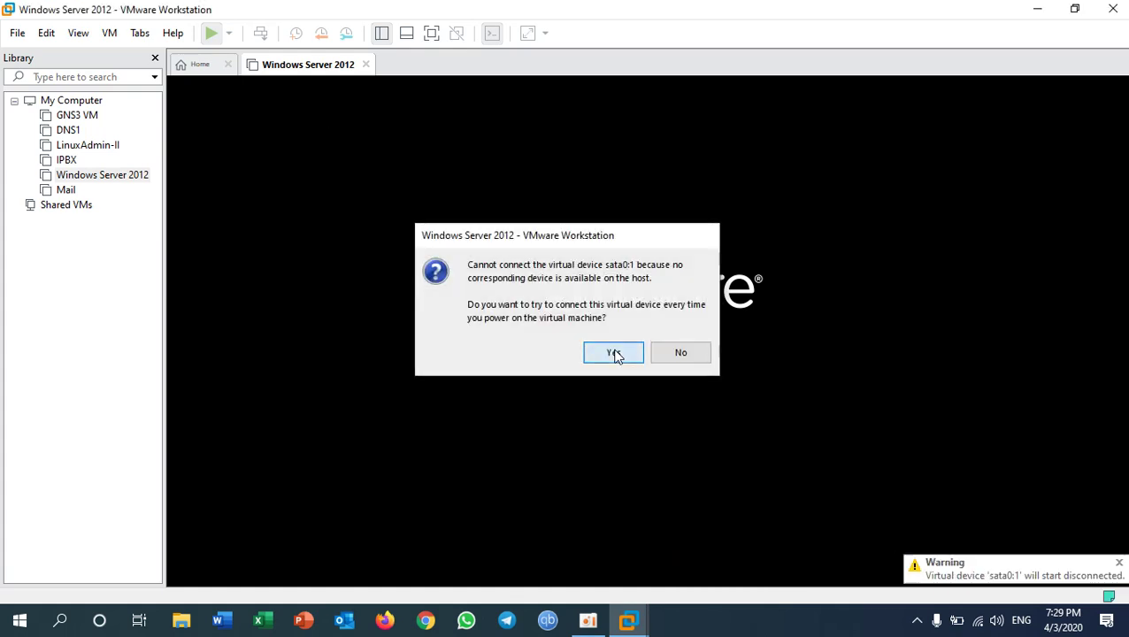
{"action": "left_click", "coordinate": [1120, 563]}
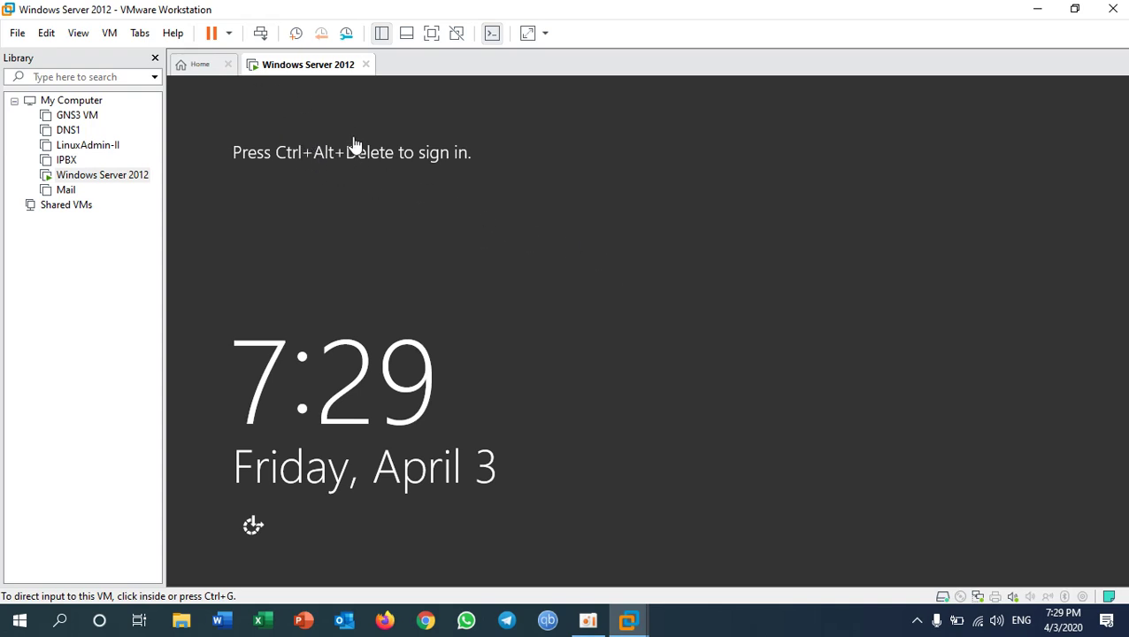
- Send Ctrl+Alt+Del and sign in with the administrator password
{"action": "left_click", "coordinate": [262, 37]}
{"action": "left_click", "coordinate": [651, 221]}
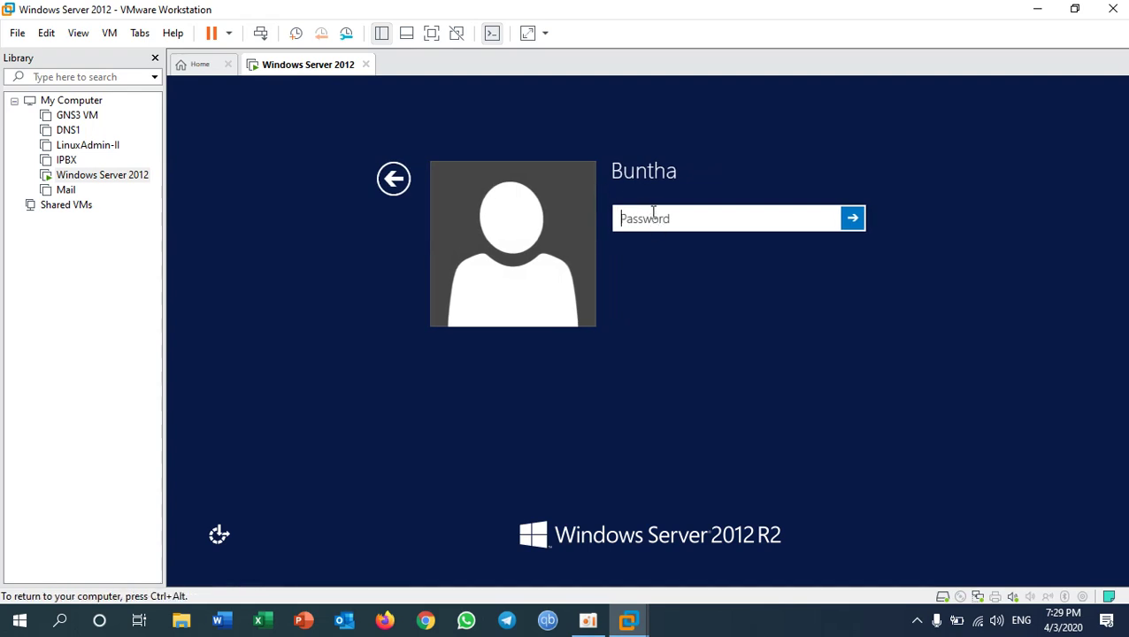
{"action": "type", "text": "********"}
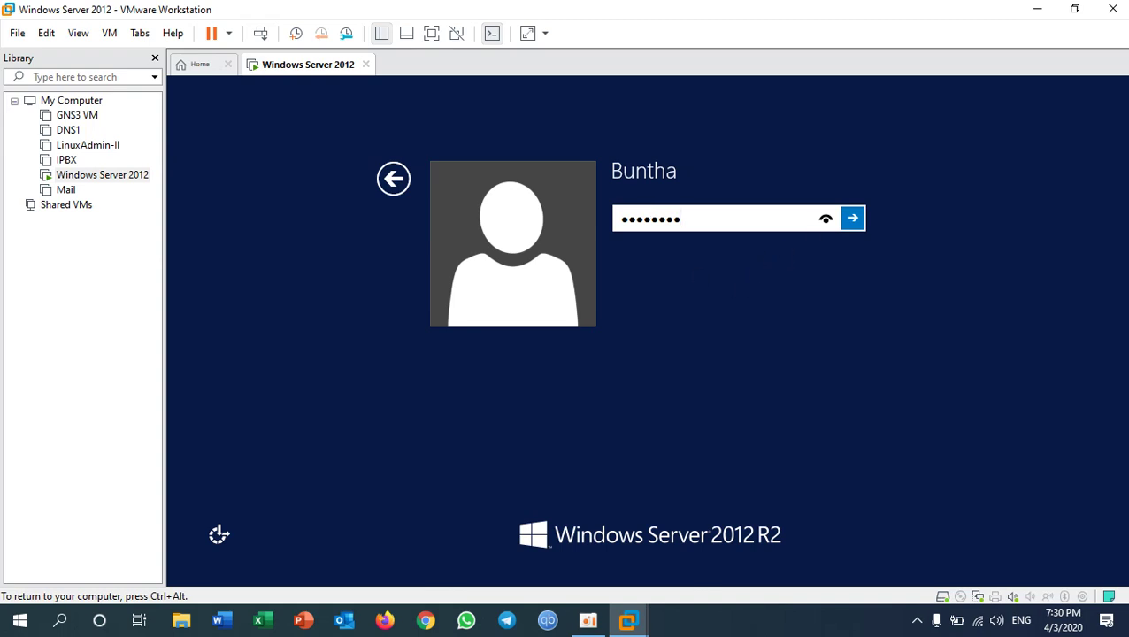
{"action": "left_click", "coordinate": [852, 220]}
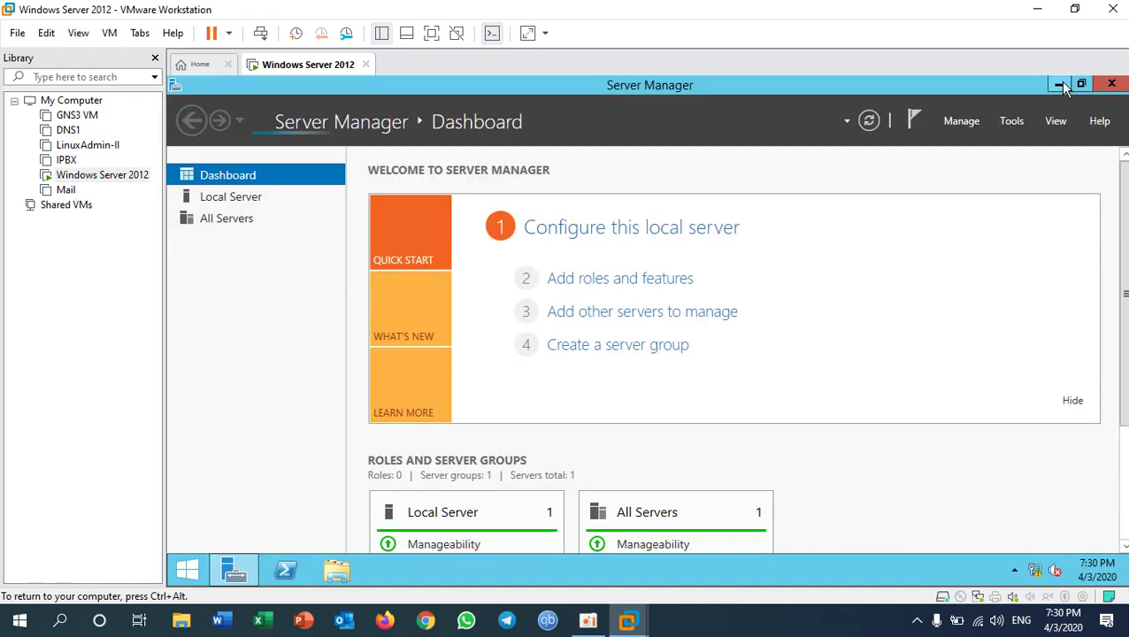
- Open File Explorer in the server and briefly view This PC's system properties
{"action": "left_click", "coordinate": [347, 571]}
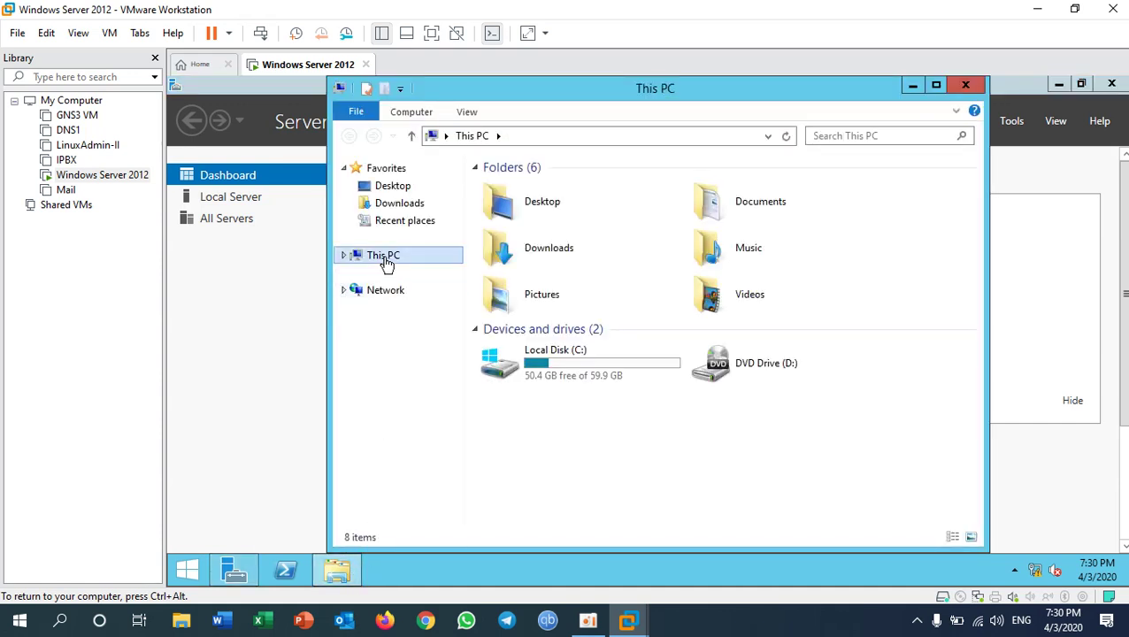
{"action": "right_click", "coordinate": [386, 258]}
{"action": "left_click", "coordinate": [411, 450]}
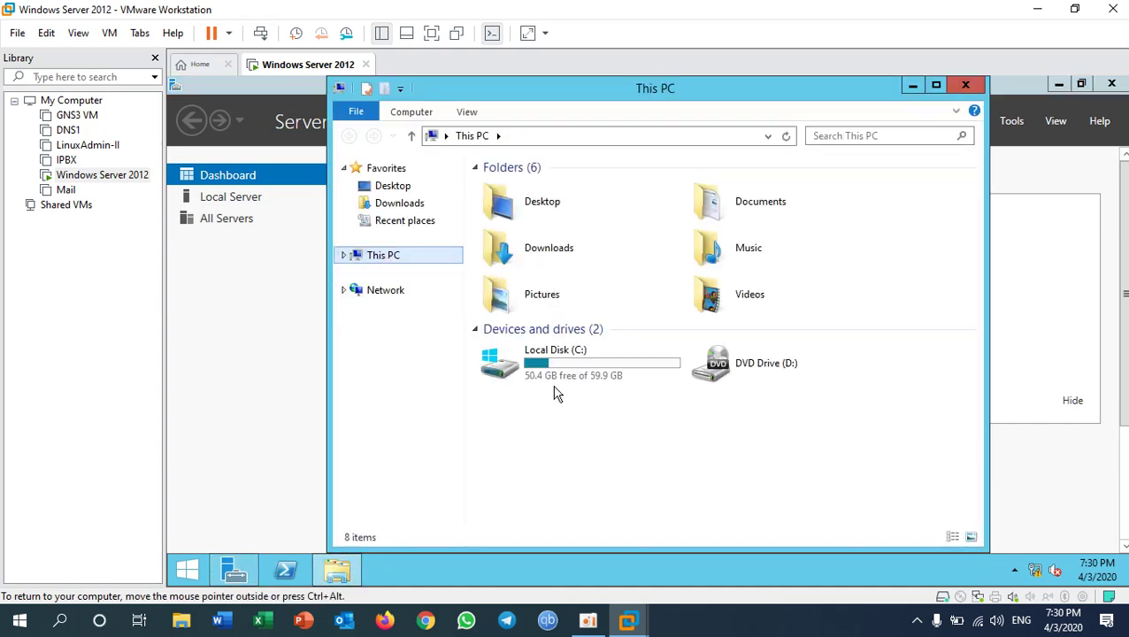
{"action": "right_click", "coordinate": [379, 258]}
{"action": "left_click", "coordinate": [416, 447]}
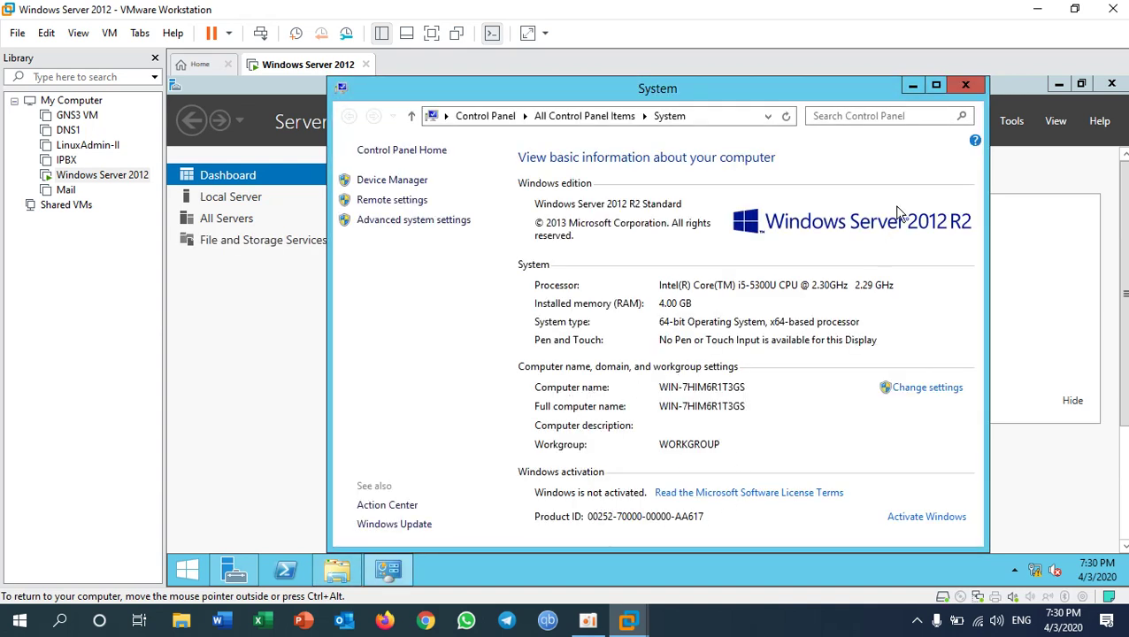
{"action": "left_click", "coordinate": [965, 85]}
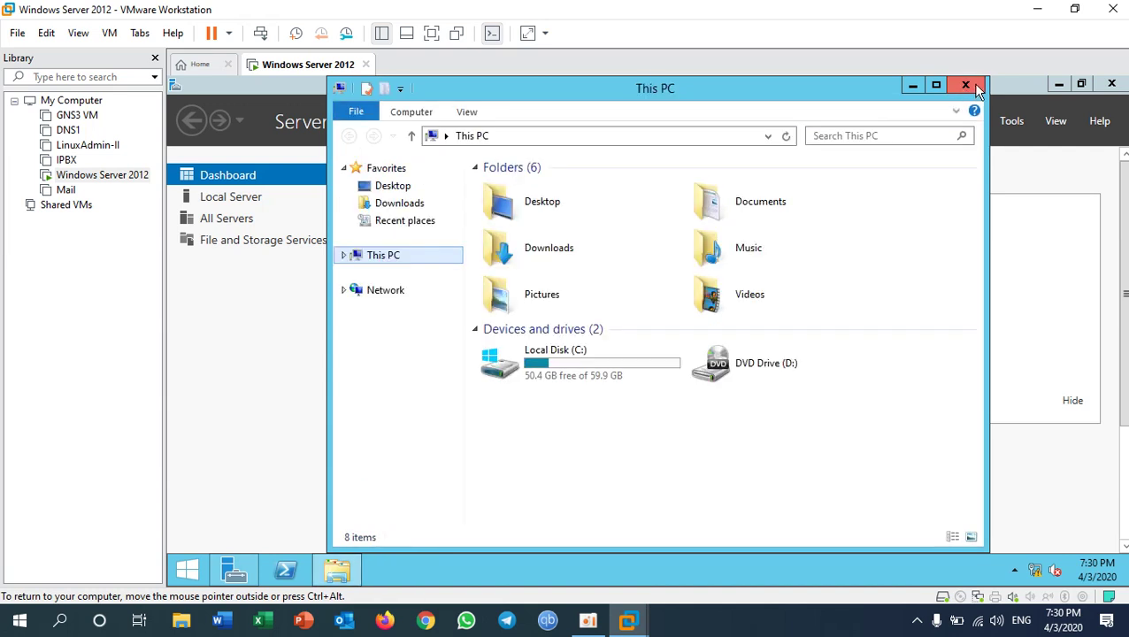
- Create a new folder named ShareFolder at the root of Local Disk (C:)
{"action": "left_click", "coordinate": [544, 370]}
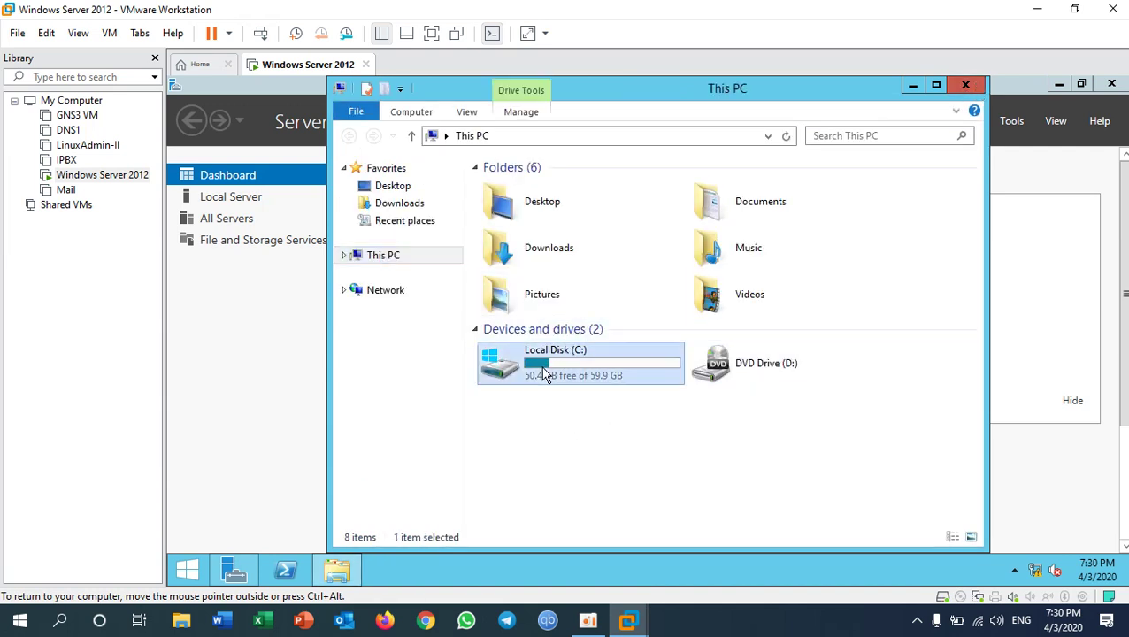
{"action": "double_click", "coordinate": [546, 367]}
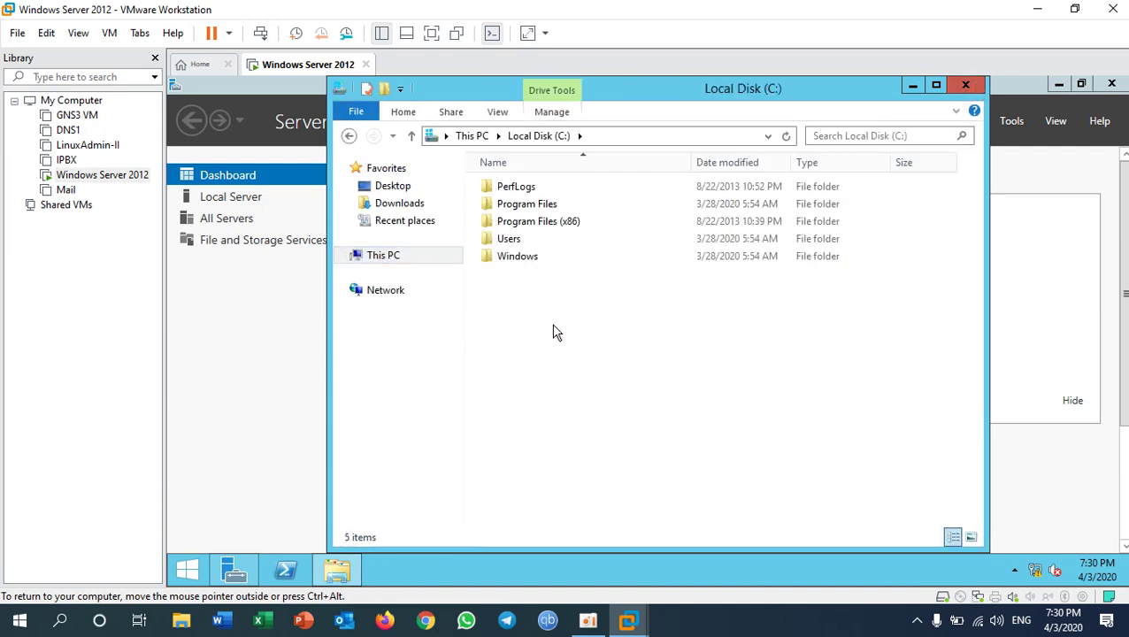
{"action": "right_click", "coordinate": [554, 325]}
{"action": "mouse_move", "coordinate": [629, 479]}
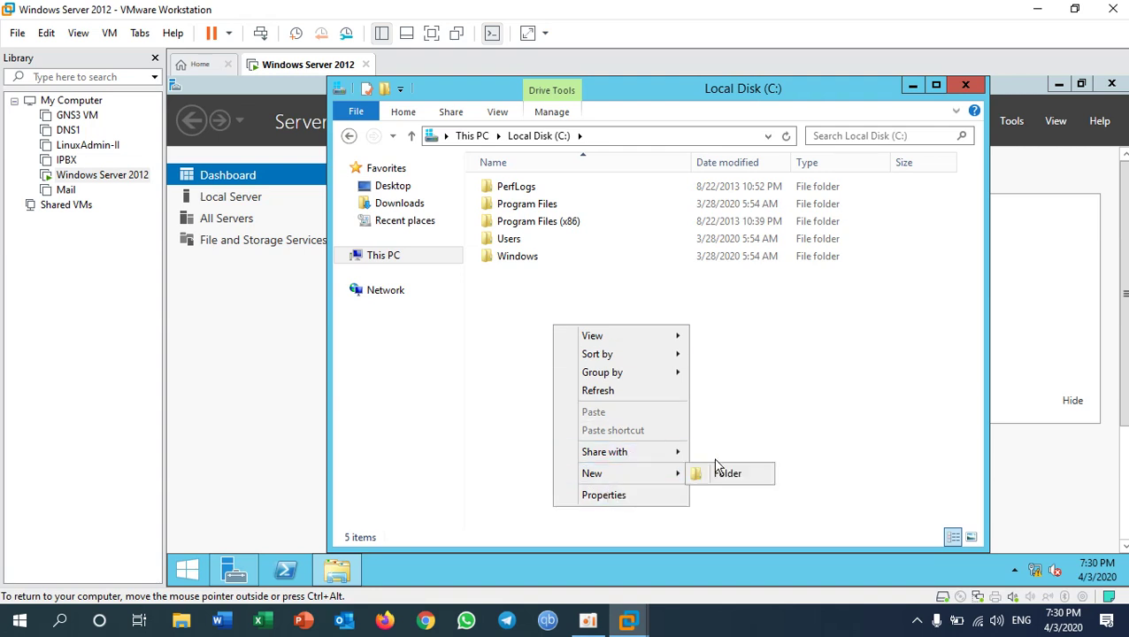
{"action": "left_click", "coordinate": [726, 475]}
{"action": "type", "text": "Sh"}
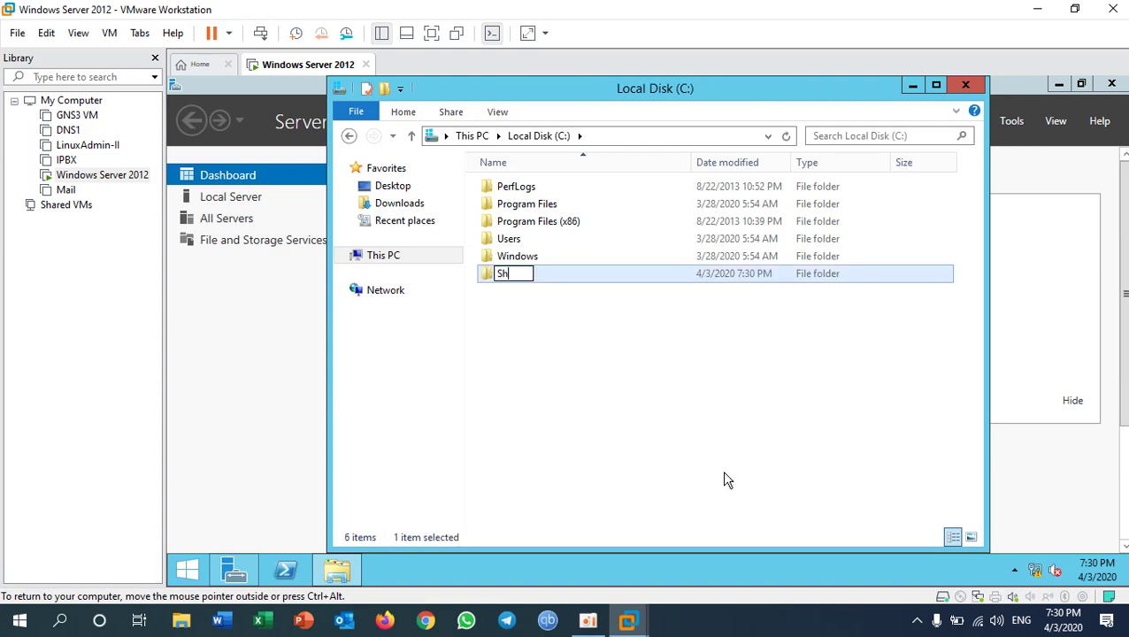
{"action": "type", "text": "areFolder"}
{"action": "key", "text": "Return"}
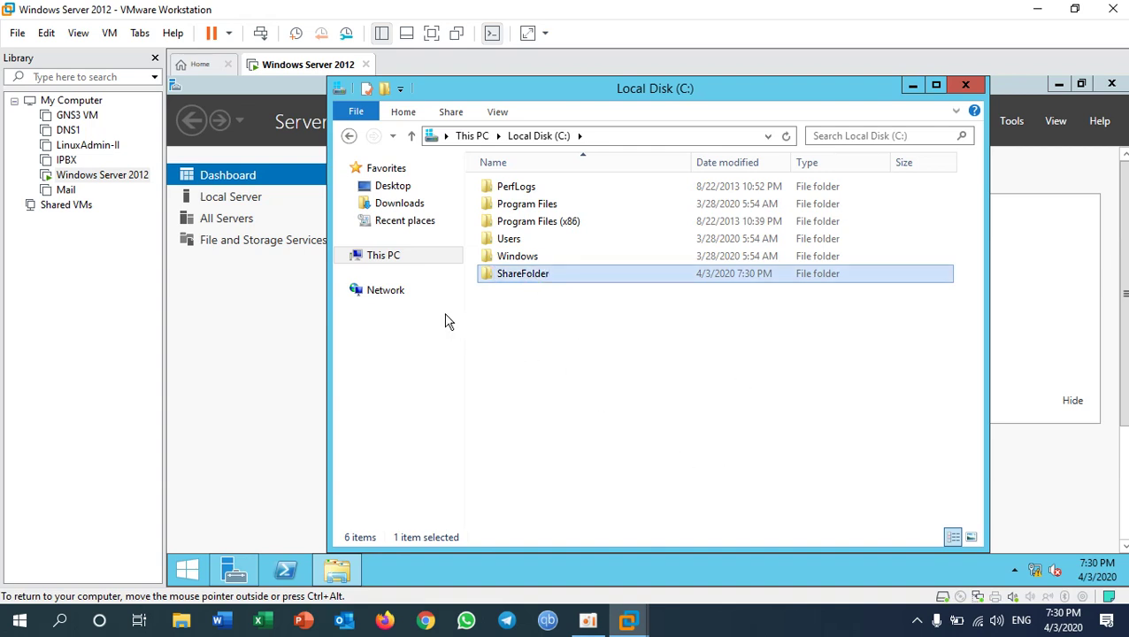
{"action": "right_click", "coordinate": [389, 262]}
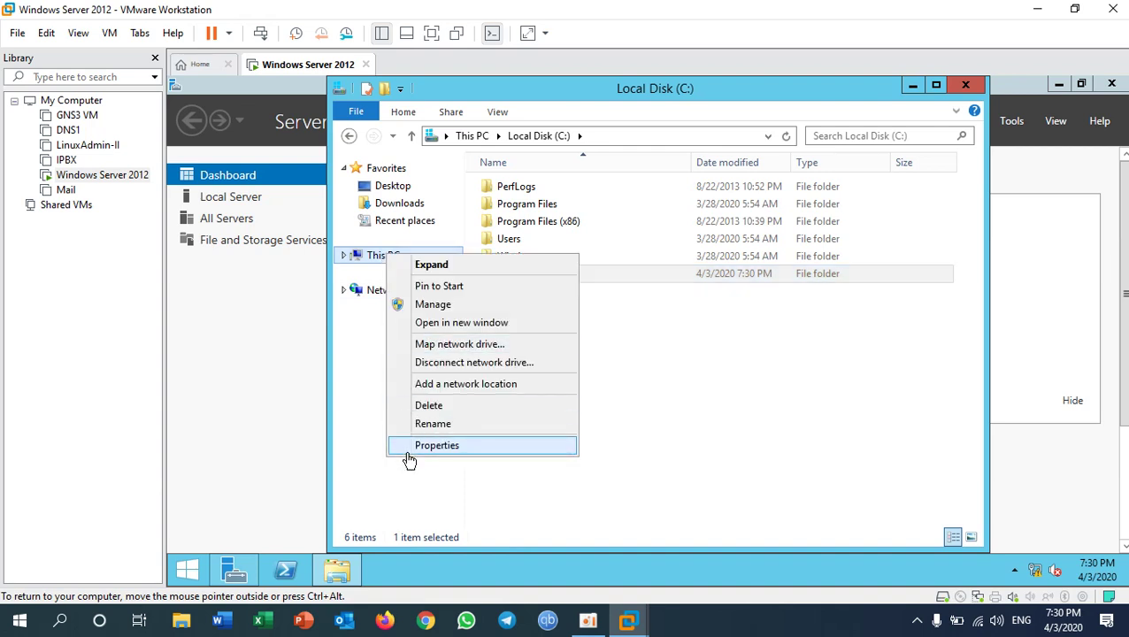
- Change the computer name to Sever and choose Restart Later
{"action": "left_click", "coordinate": [409, 451]}
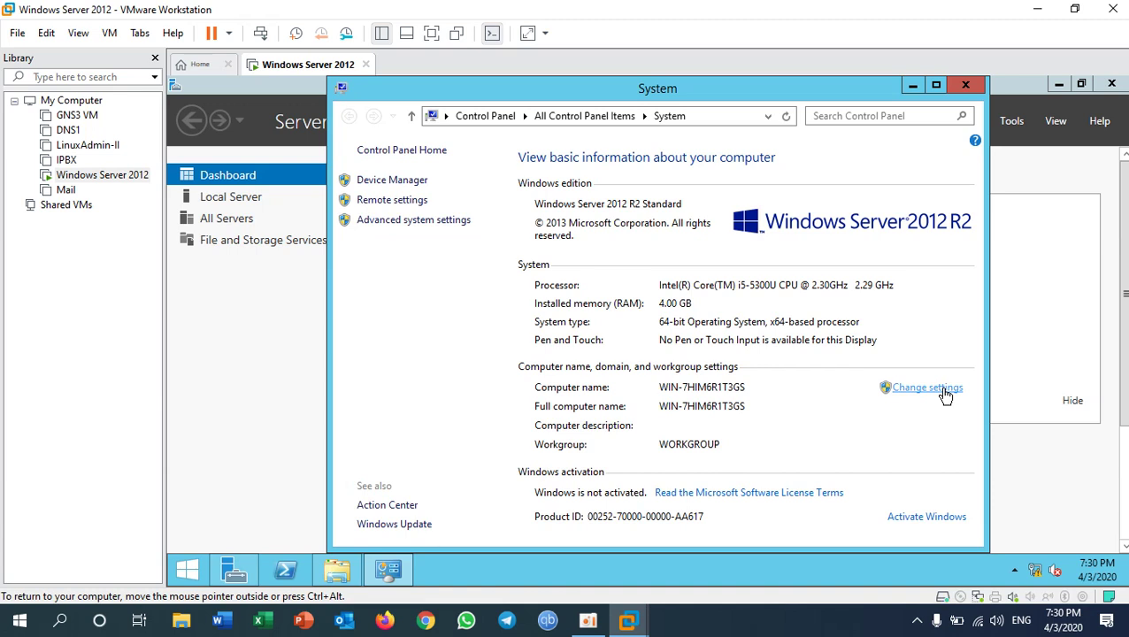
{"action": "left_click", "coordinate": [945, 395]}
{"action": "left_click", "coordinate": [472, 299]}
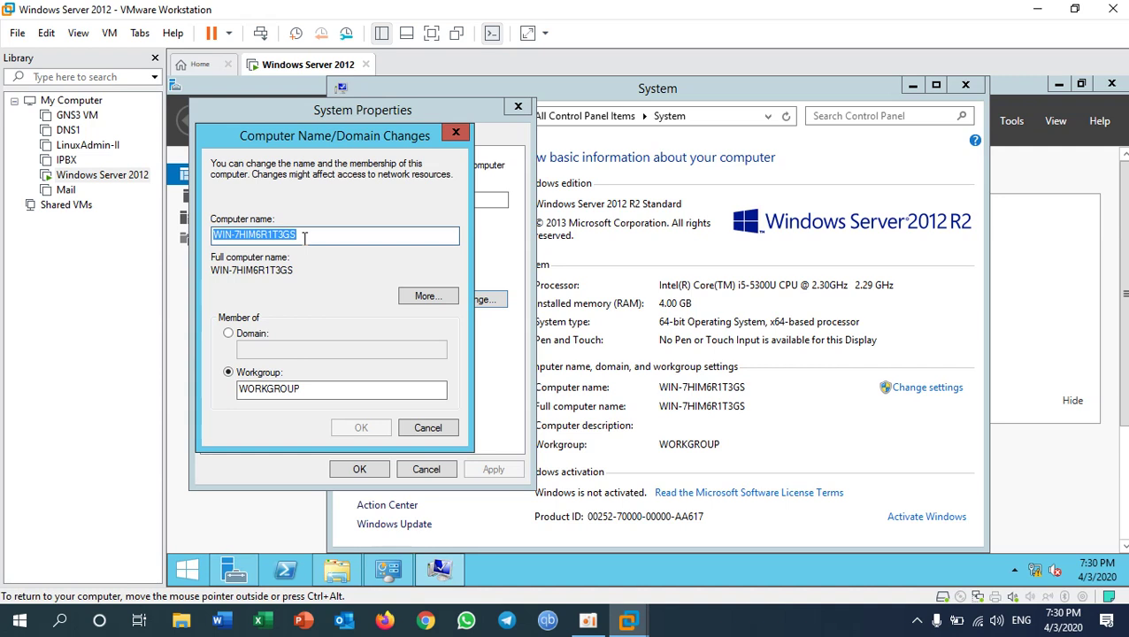
{"action": "type", "text": "Sever"}
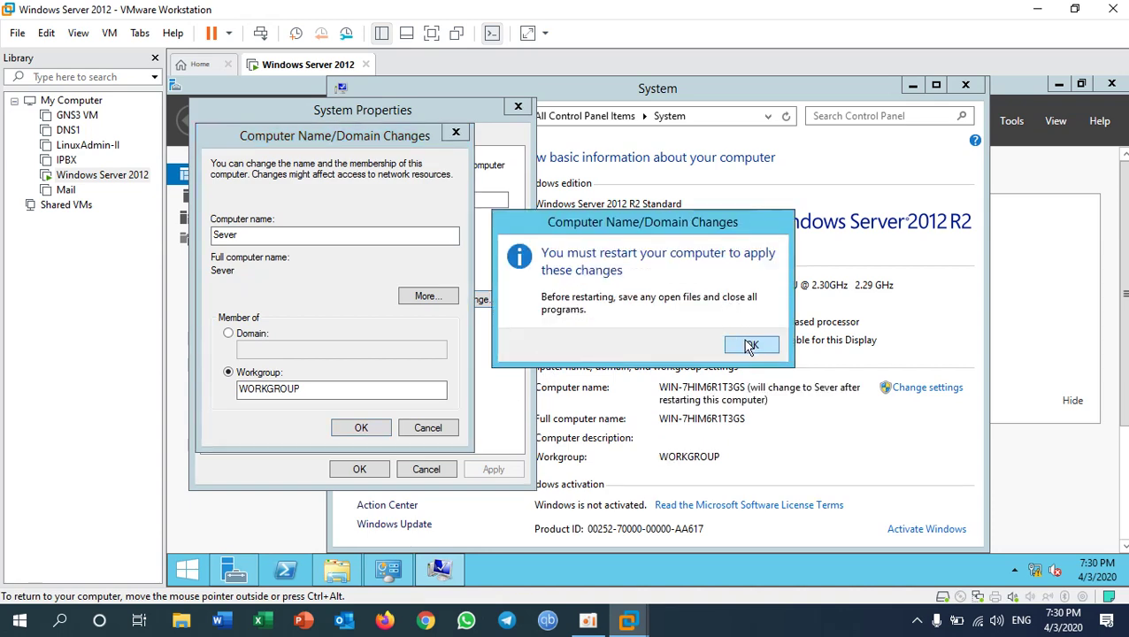
{"action": "left_click", "coordinate": [748, 345]}
{"action": "left_click", "coordinate": [358, 469]}
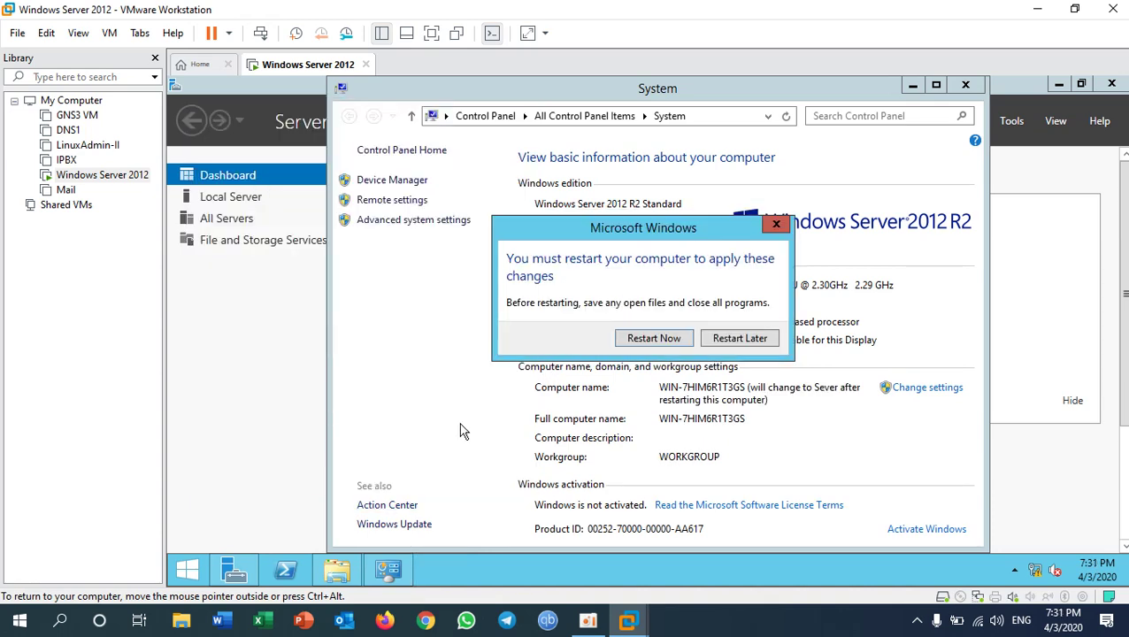
{"action": "left_click", "coordinate": [740, 339]}
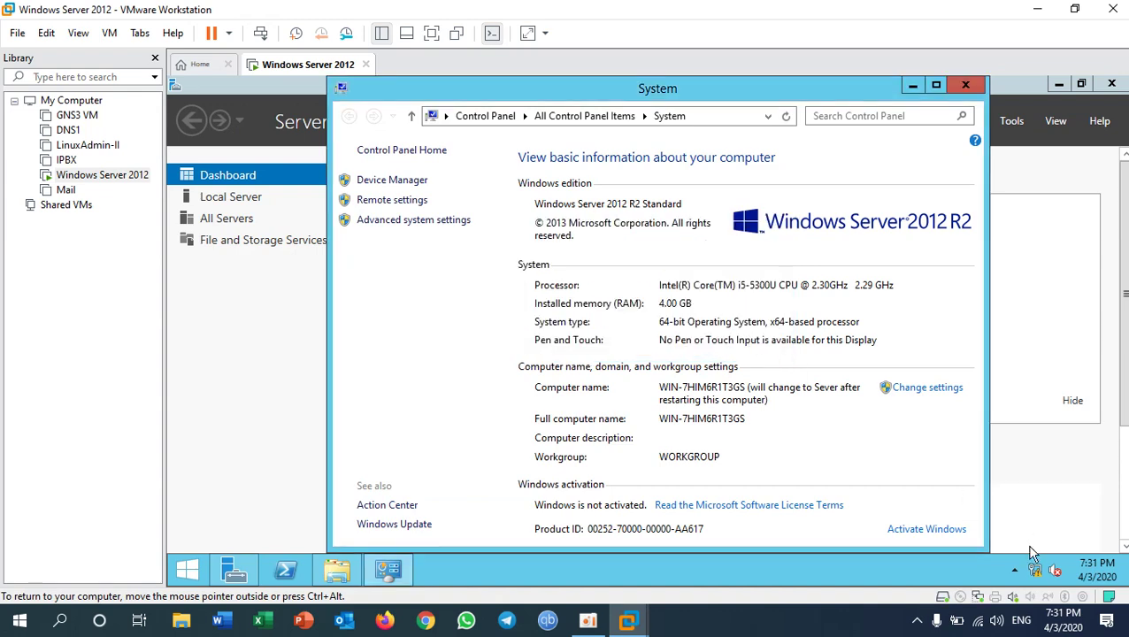
{"action": "right_click", "coordinate": [1039, 575]}
{"action": "left_click", "coordinate": [1001, 563]}
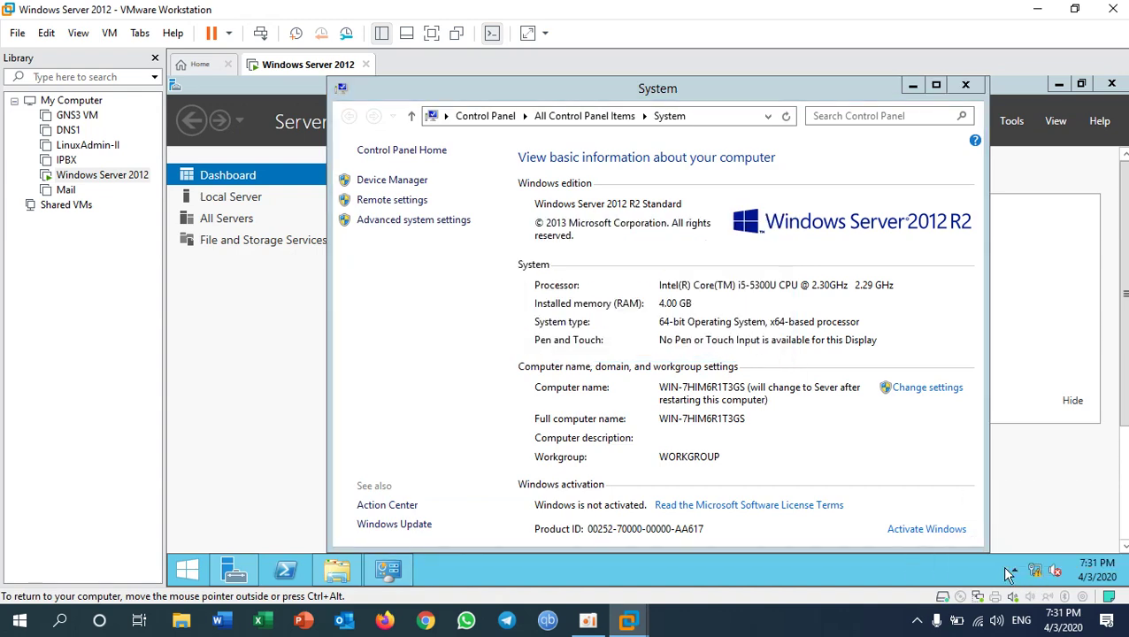
- Open the Internet Protocol Version 4 settings of the Ethernet0 adapter
{"action": "left_click", "coordinate": [863, 215]}
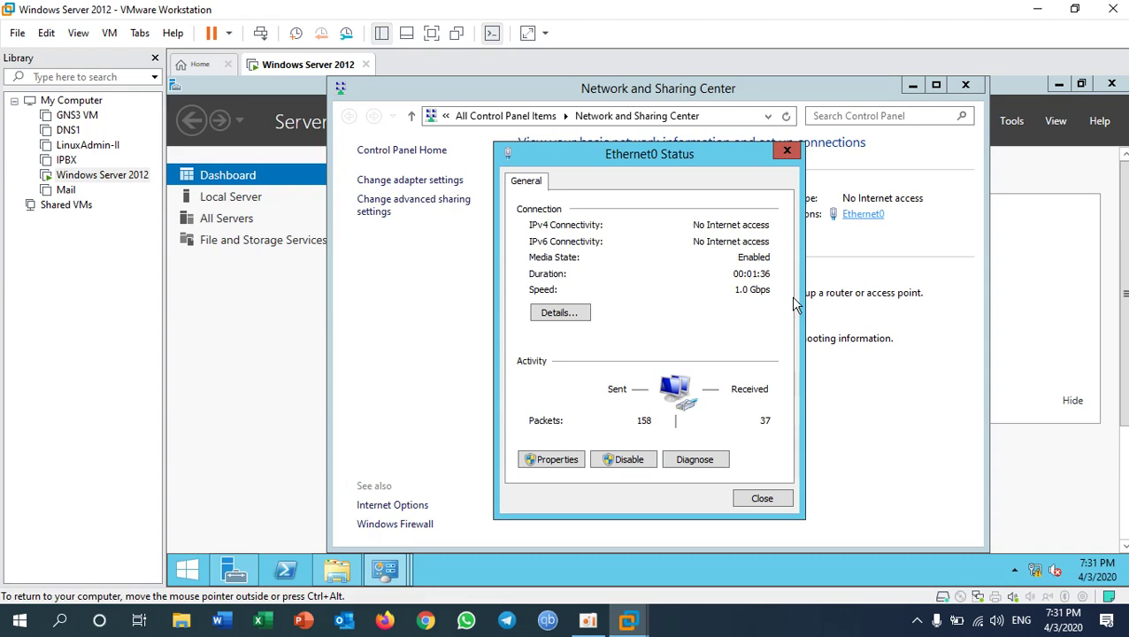
{"action": "left_click", "coordinate": [555, 461]}
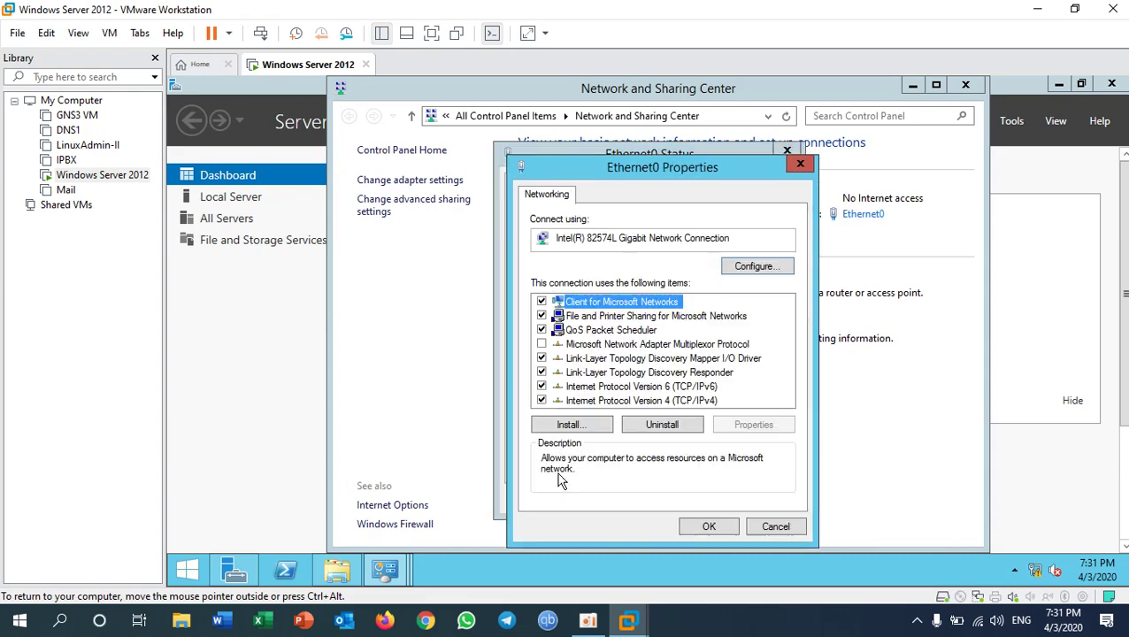
{"action": "left_click", "coordinate": [686, 403]}
{"action": "double_click", "coordinate": [686, 402]}
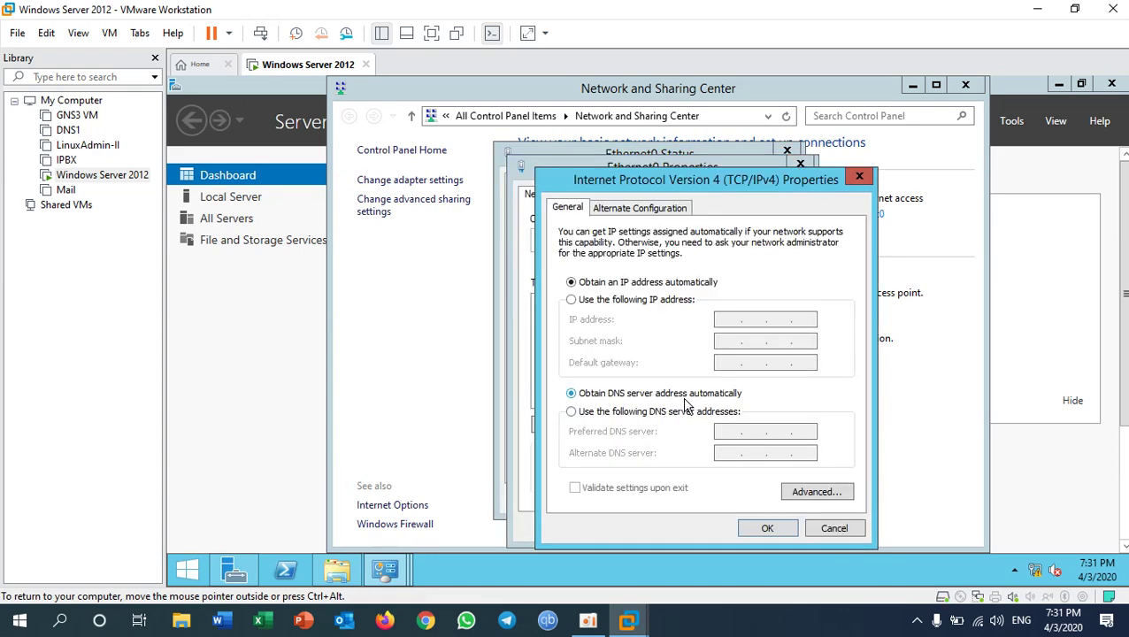
- Assign static IP 192.168.9.9, mask 255.255.255.0, gateway 192.168.9.1, DNS 8.8.8.8, and apply
{"action": "left_click", "coordinate": [645, 301]}
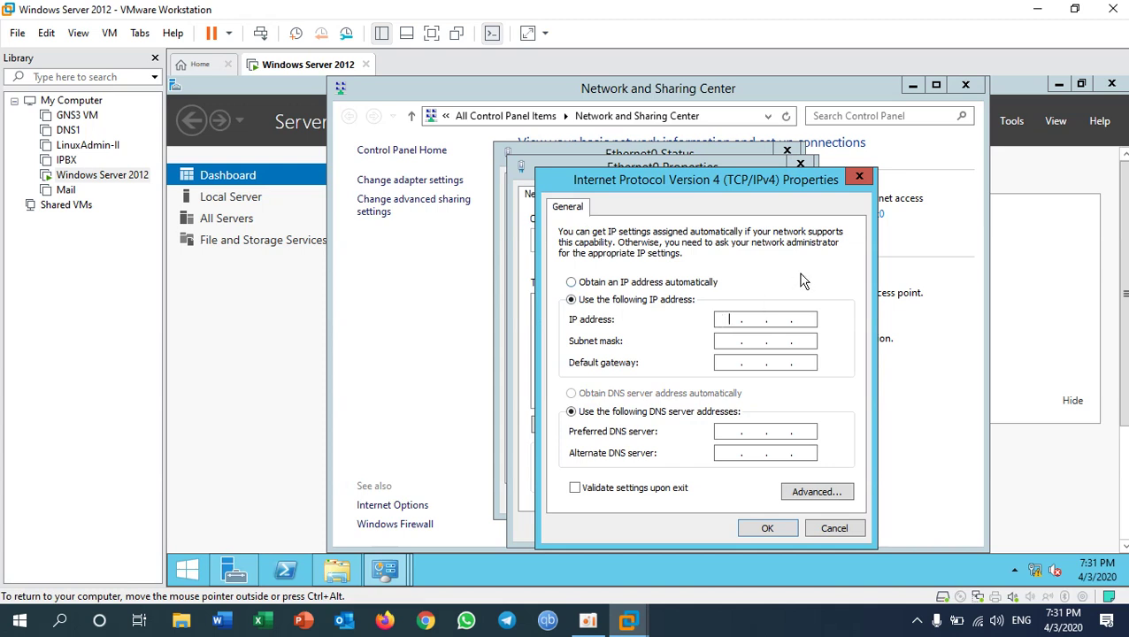
{"action": "type", "text": "192 . 168 . 9 . 9"}
{"action": "key", "text": "Tab"}
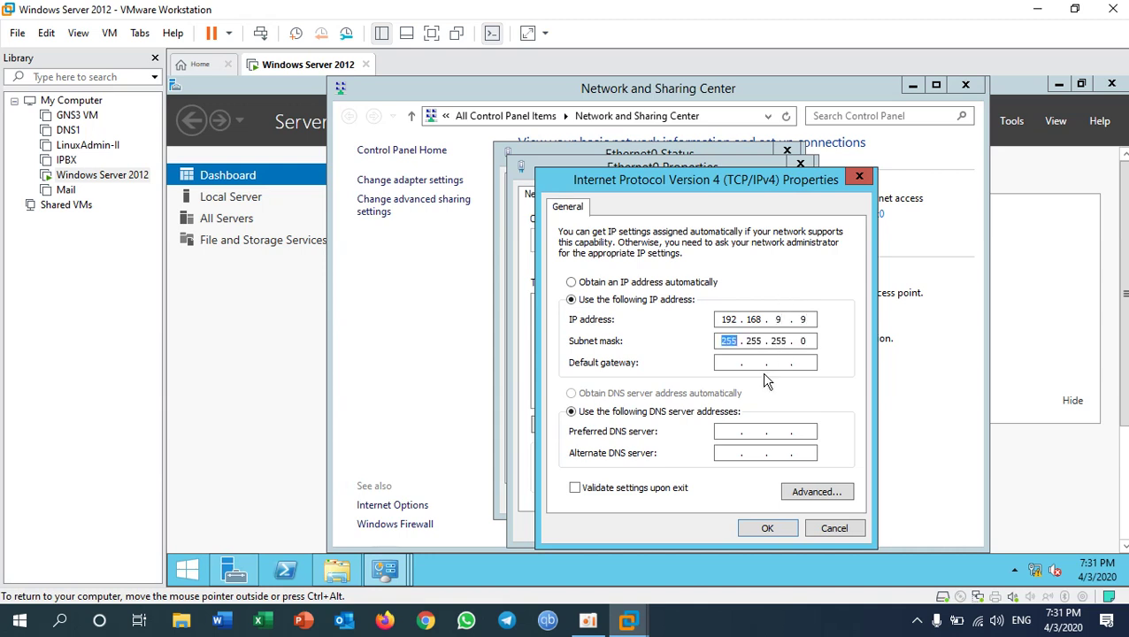
{"action": "left_click", "coordinate": [738, 366]}
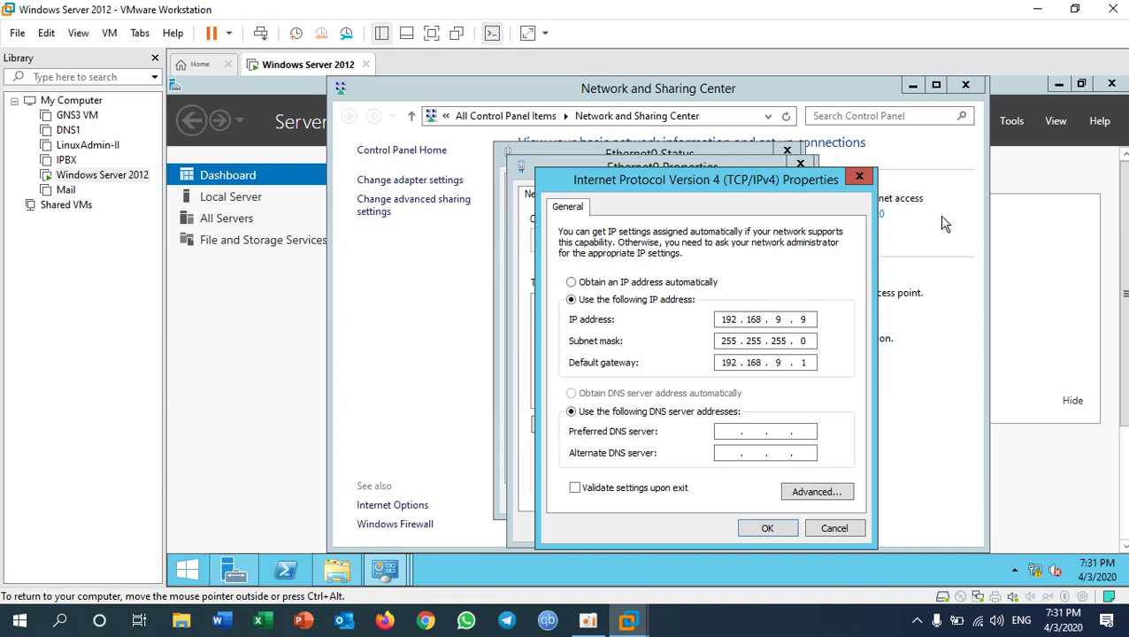
{"action": "key", "text": "Tab"}
{"action": "key", "text": "Tab"}
{"action": "left_click", "coordinate": [767, 528]}
{"action": "left_click", "coordinate": [709, 526]}
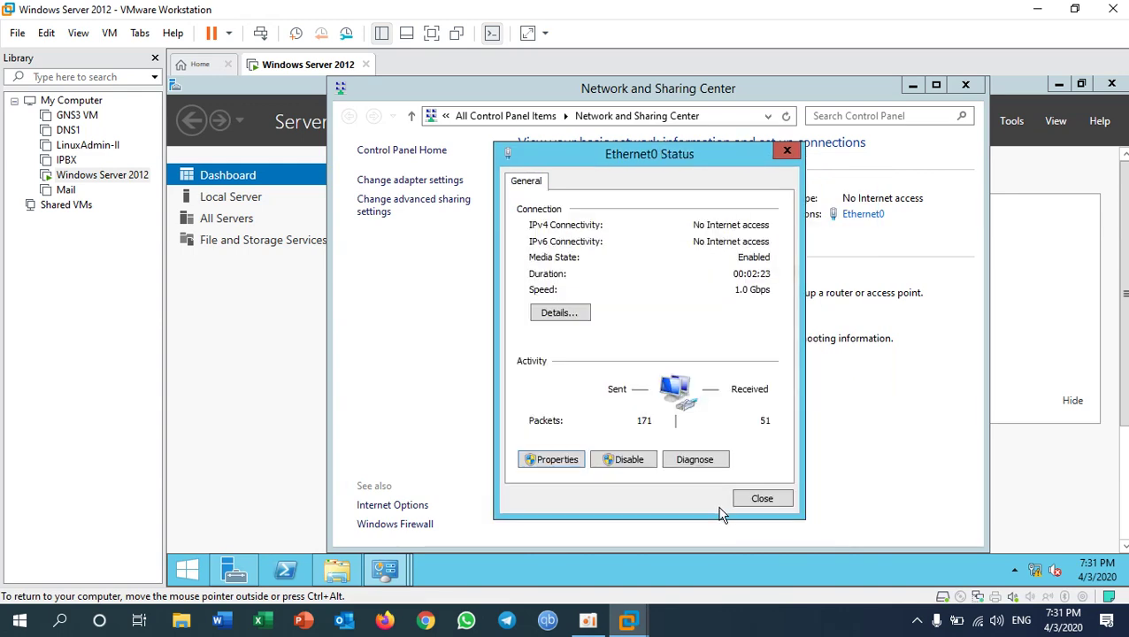
{"action": "left_click", "coordinate": [754, 501]}
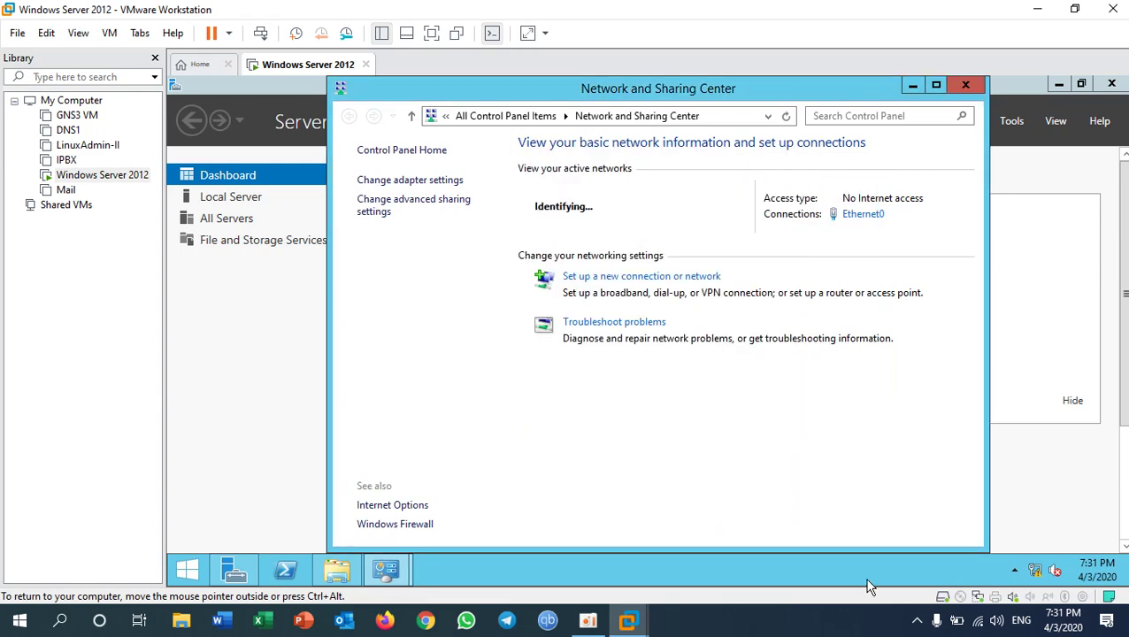
{"action": "left_click", "coordinate": [813, 622]}
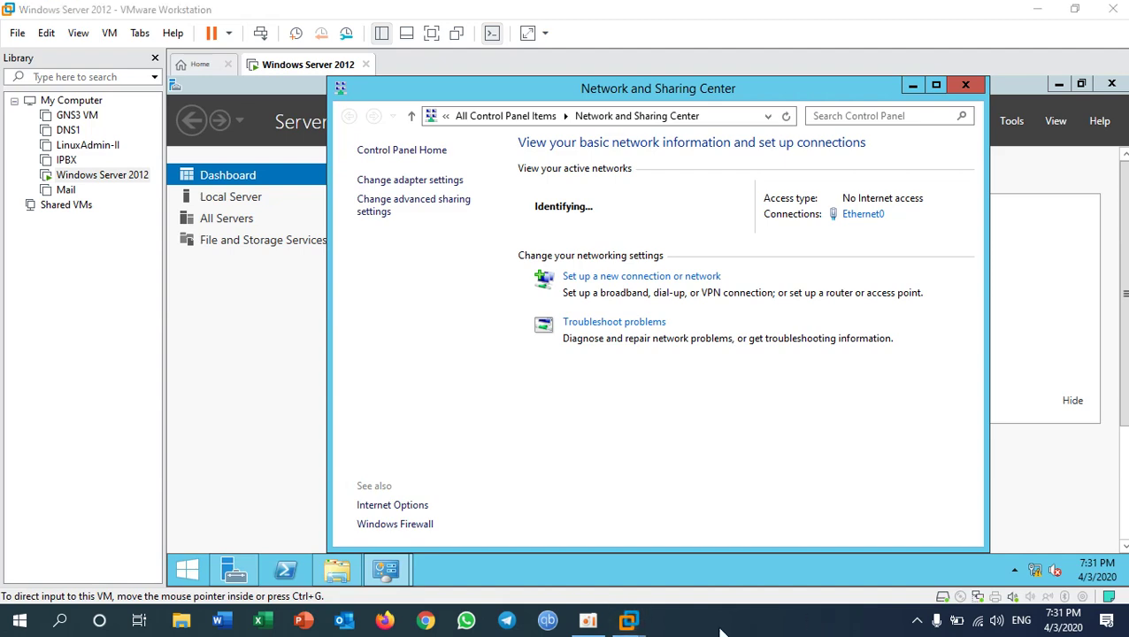
- On the host, run 'ping 192.168.9.9 -t' in Command Prompt and get replies
{"action": "key", "text": "super+r"}
{"action": "type", "text": "cmd"}
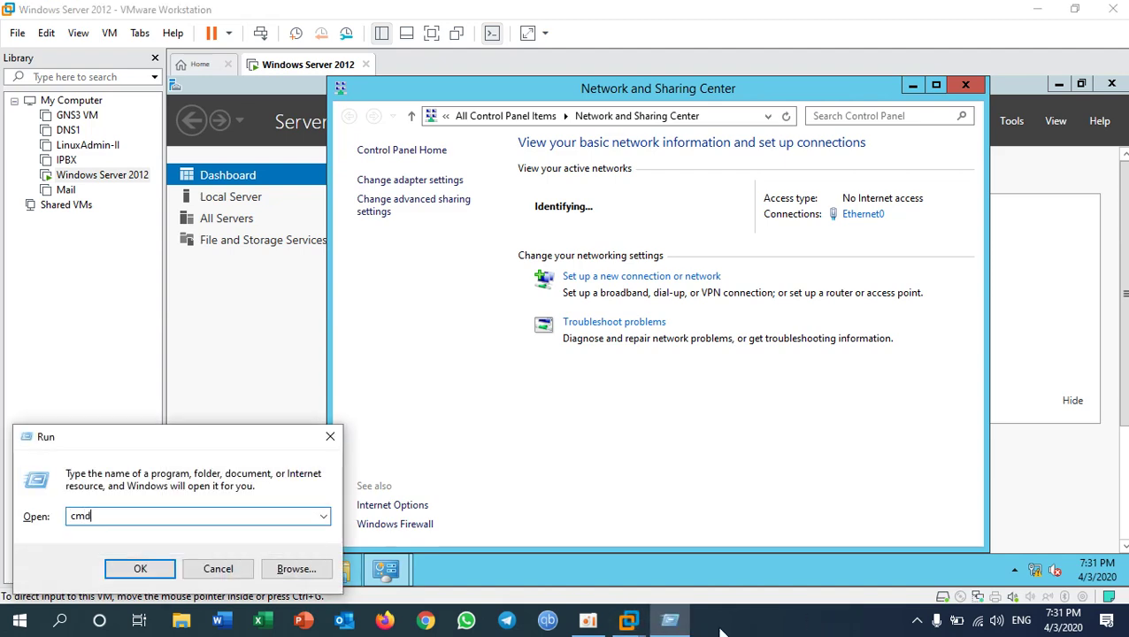
{"action": "key", "text": "Return"}
{"action": "type", "text": "ping 192.168.9.9 -t"}
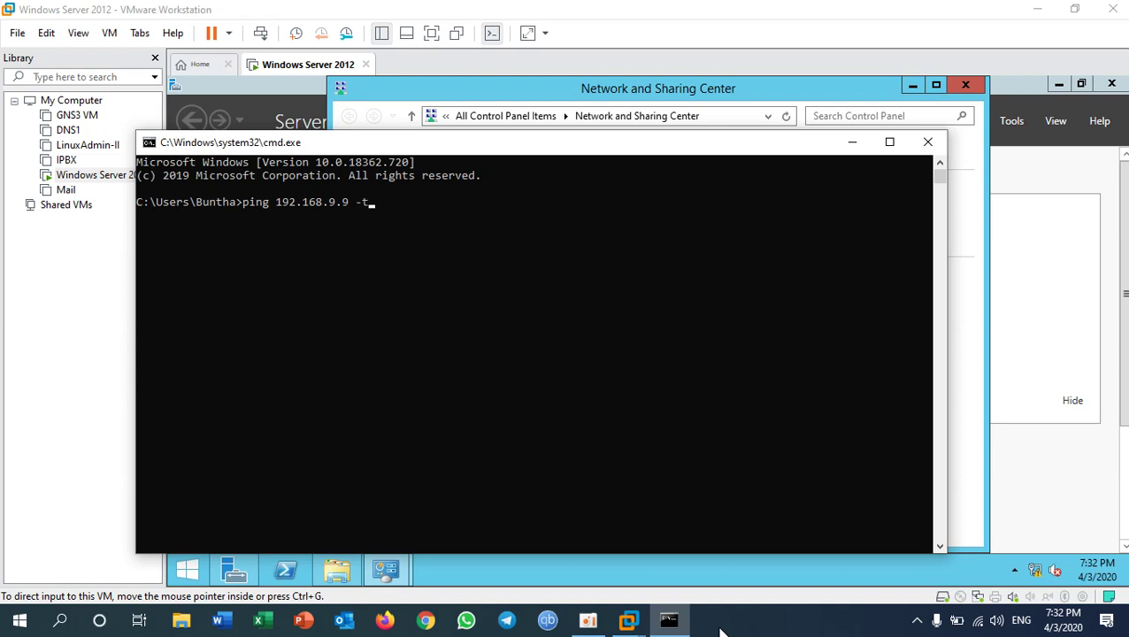
{"action": "key", "text": "Return"}
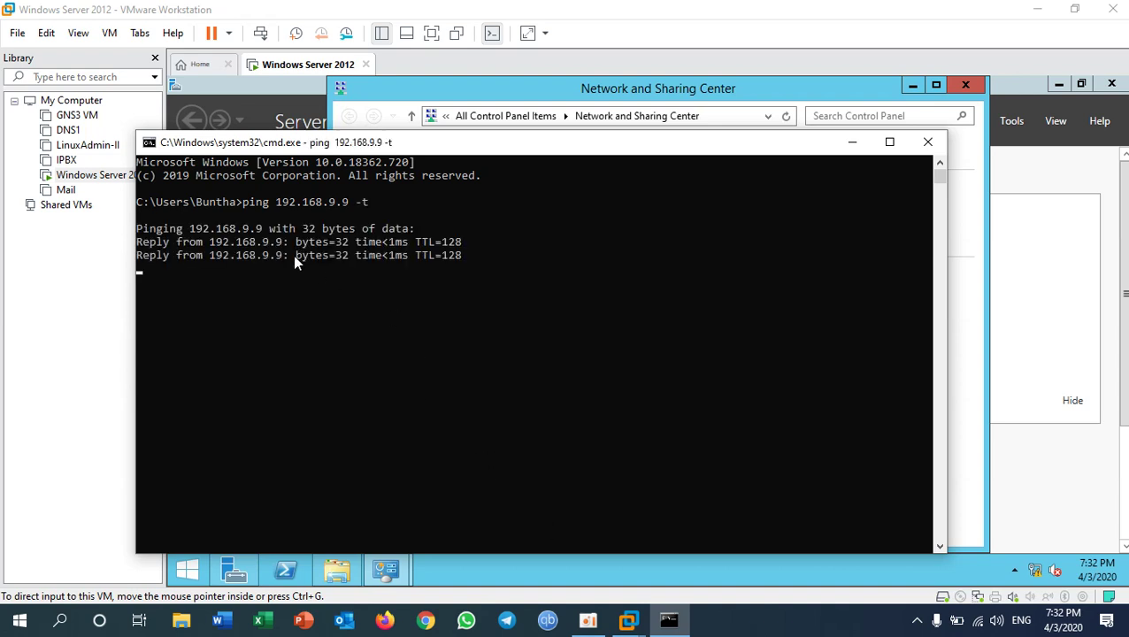
{"action": "right_click", "coordinate": [979, 622]}
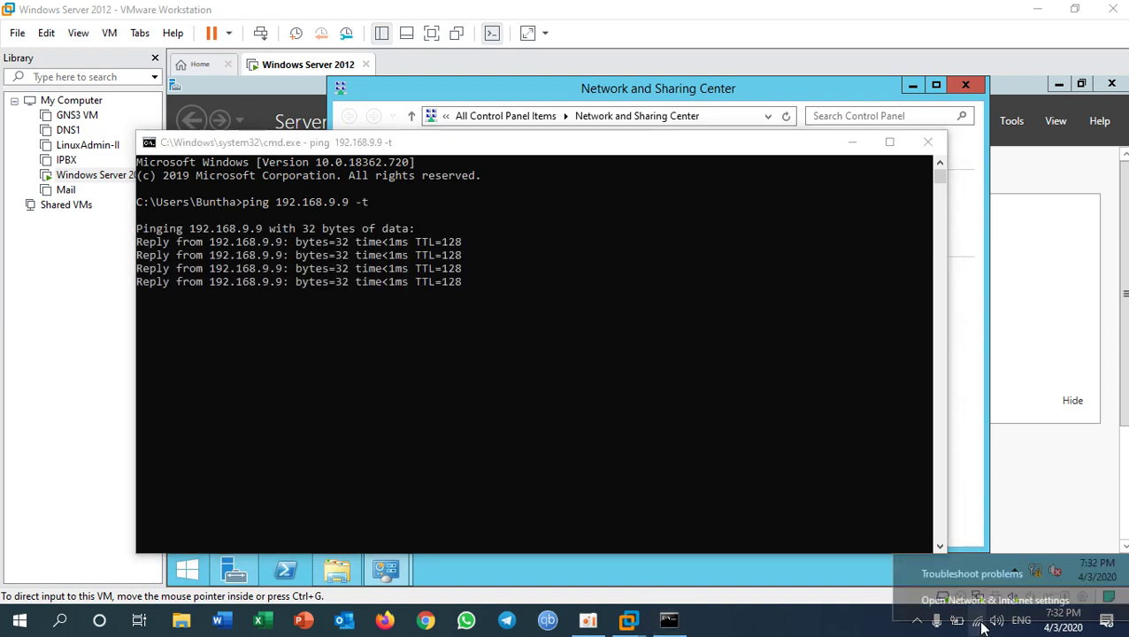
{"action": "left_click", "coordinate": [980, 598]}
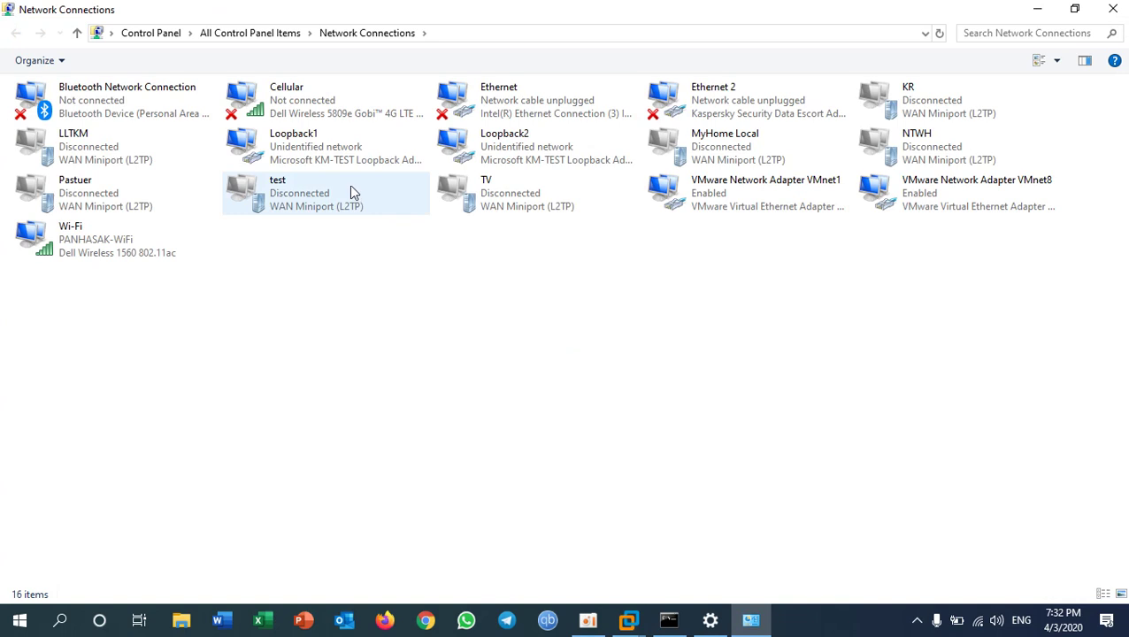
{"action": "right_click", "coordinate": [314, 151]}
{"action": "left_click", "coordinate": [381, 184]}
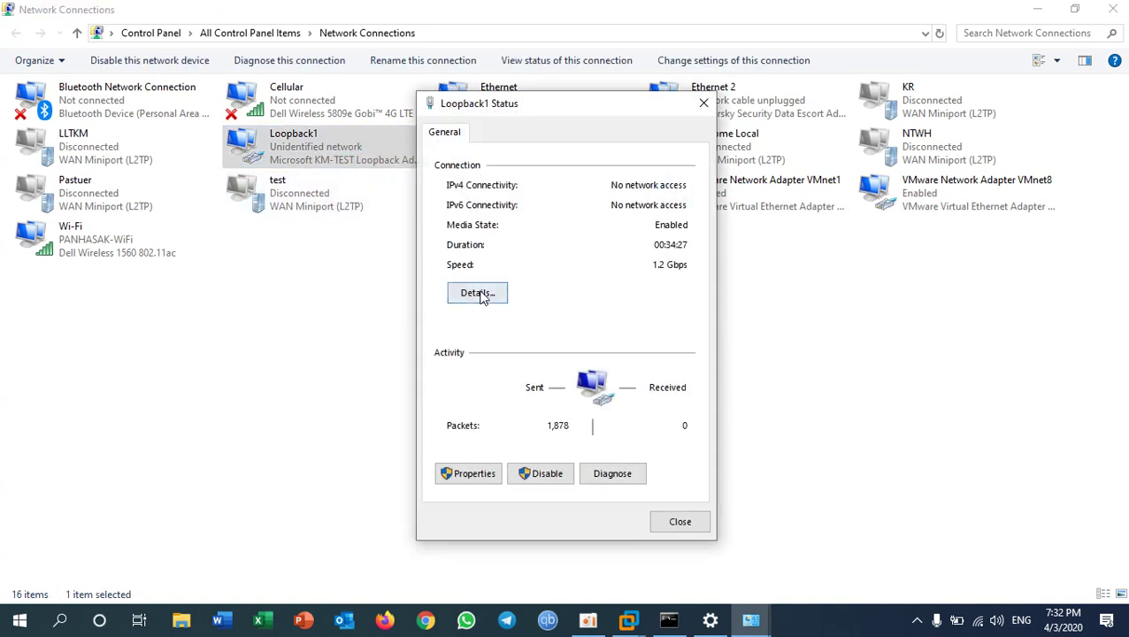
{"action": "left_click", "coordinate": [478, 293]}
{"action": "left_click", "coordinate": [588, 255]}
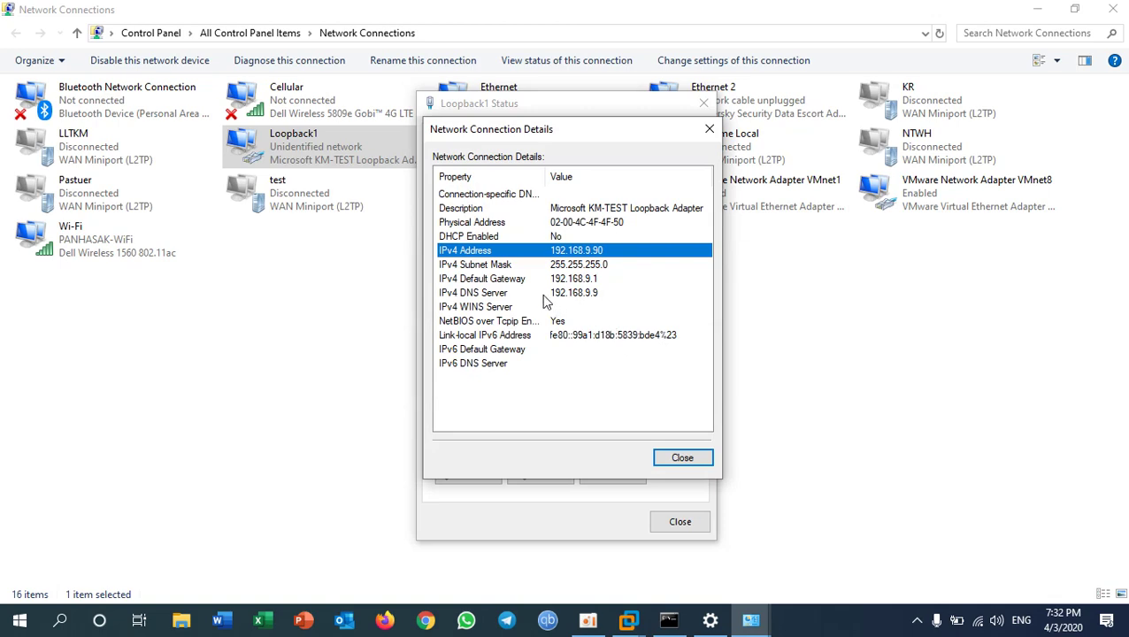
{"action": "left_click", "coordinate": [682, 457]}
{"action": "left_click", "coordinate": [474, 482]}
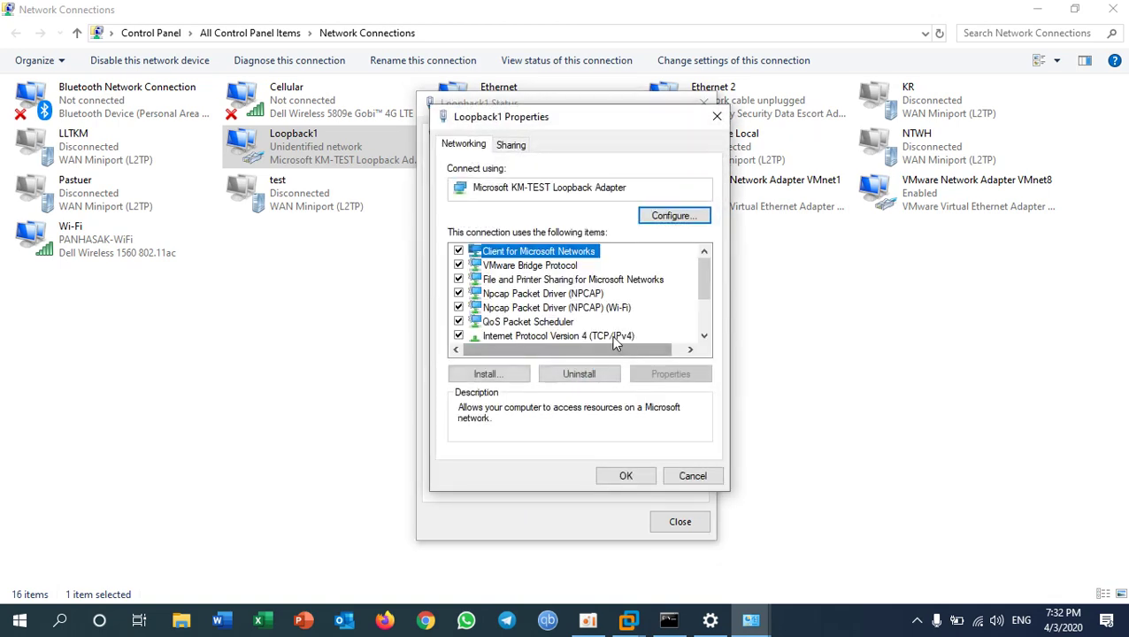
{"action": "double_click", "coordinate": [588, 338]}
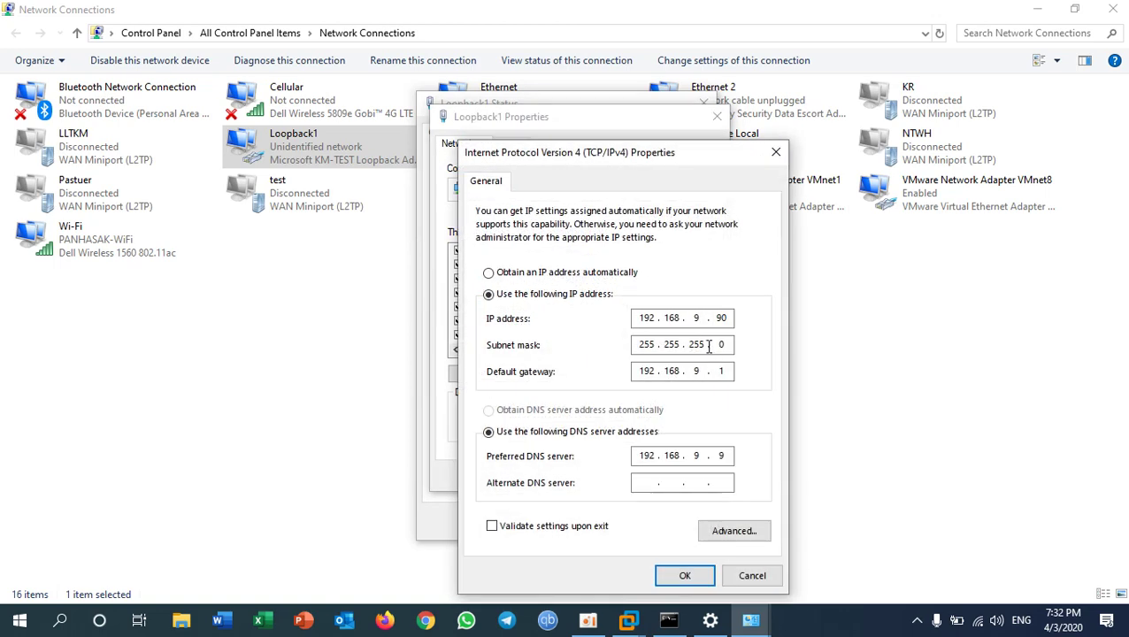
{"action": "left_click", "coordinate": [703, 324]}
{"action": "double_click", "coordinate": [698, 453]}
{"action": "left_click", "coordinate": [680, 578]}
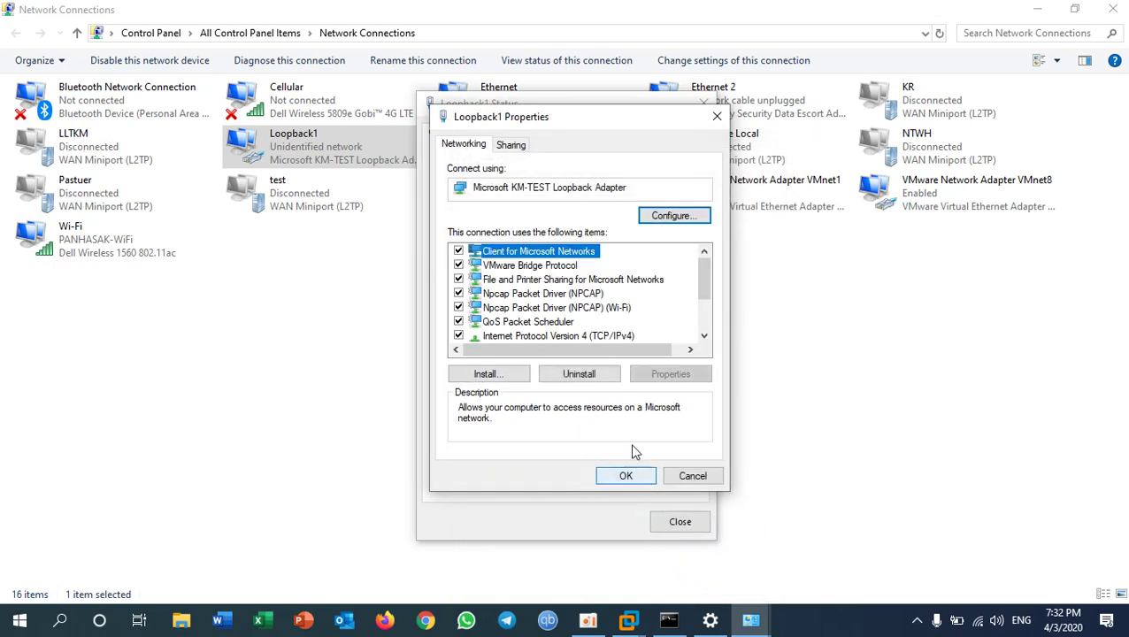
{"action": "double_click", "coordinate": [598, 336]}
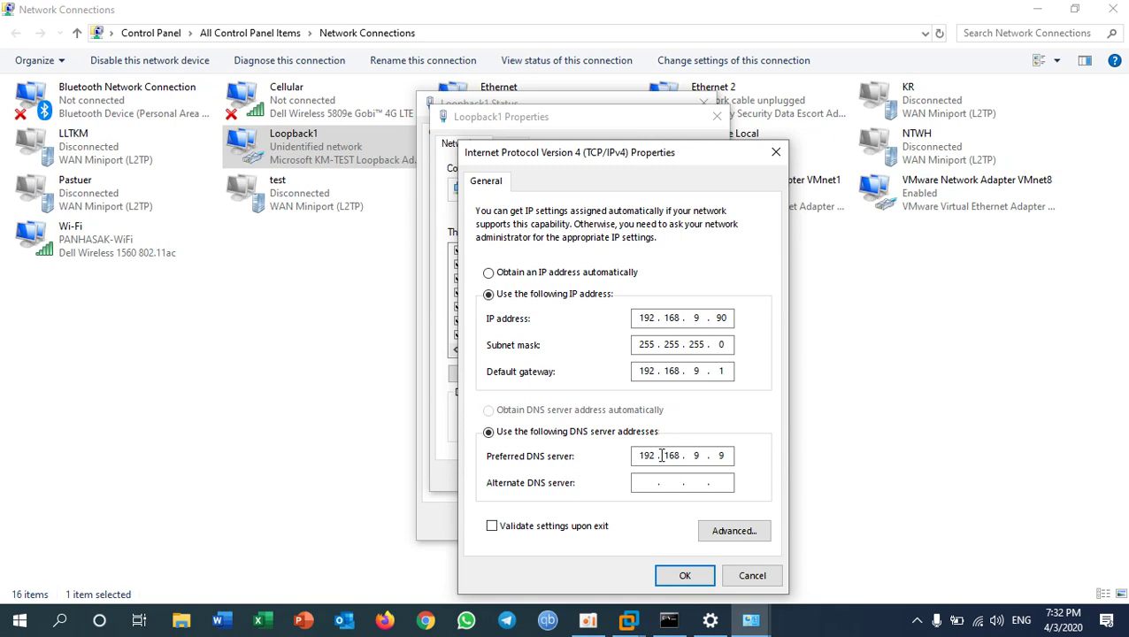
{"action": "left_click_drag", "start_coordinate": [655, 457], "coordinate": [640, 458]}
{"action": "left_click", "coordinate": [656, 457]}
{"action": "left_click", "coordinate": [843, 627]}
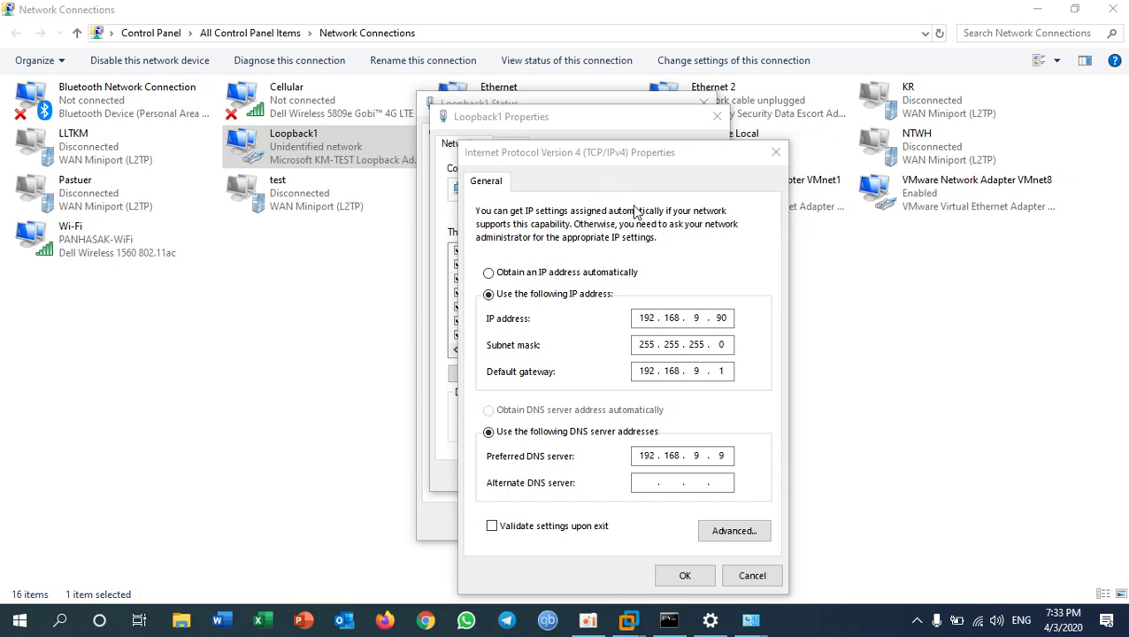
{"action": "left_click", "coordinate": [710, 455]}
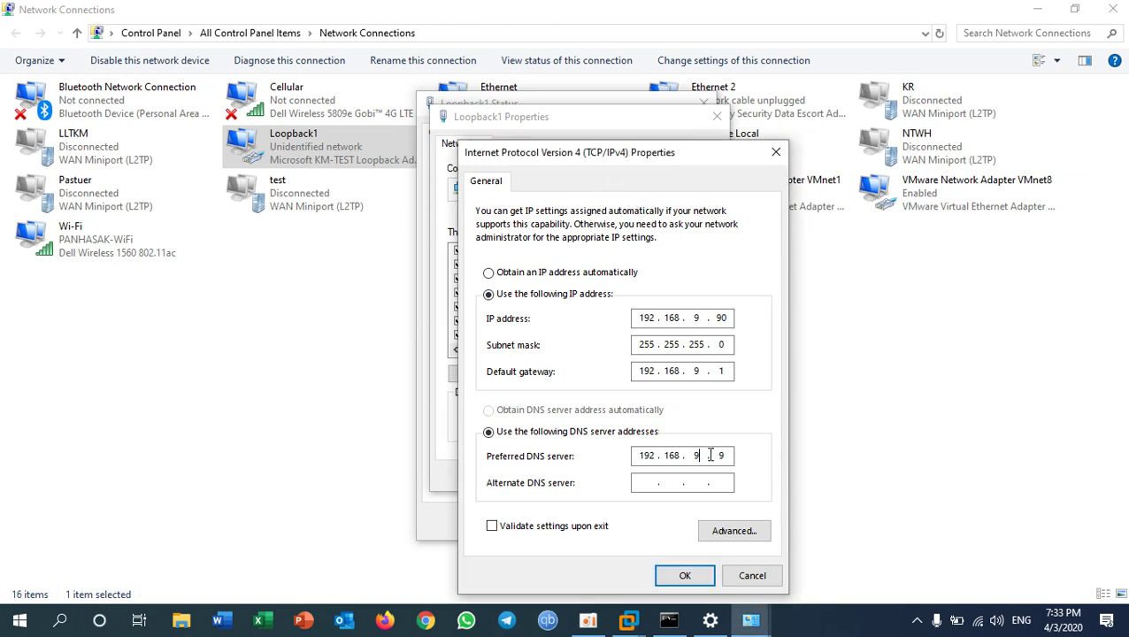
{"action": "left_click", "coordinate": [753, 576]}
{"action": "left_click", "coordinate": [689, 475]}
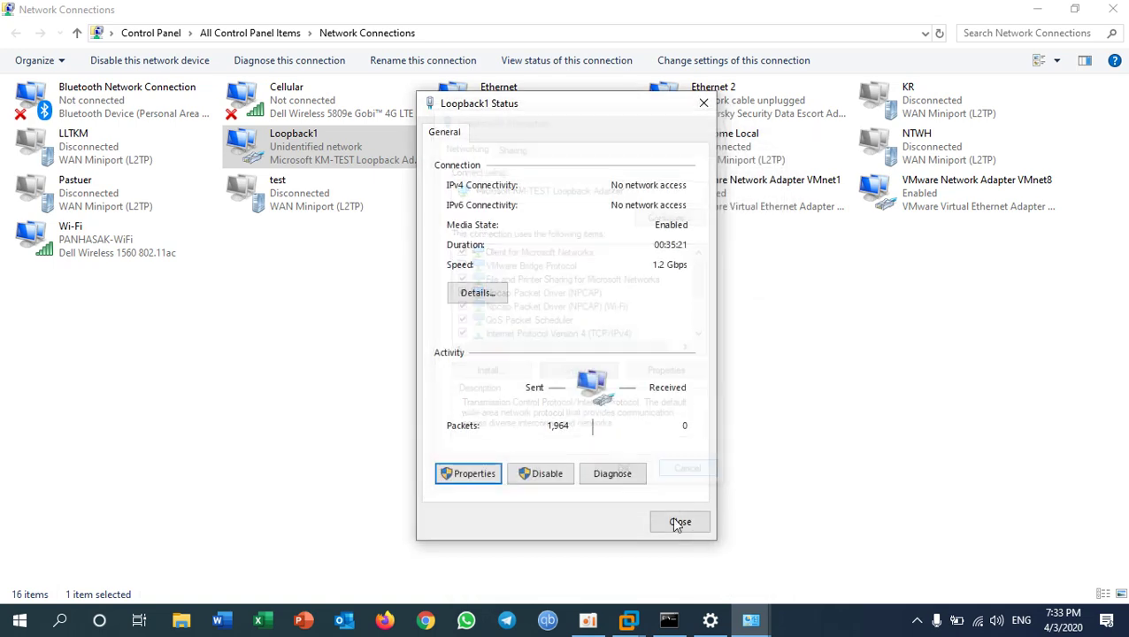
{"action": "left_click", "coordinate": [672, 523]}
{"action": "mouse_move", "coordinate": [628, 619]}
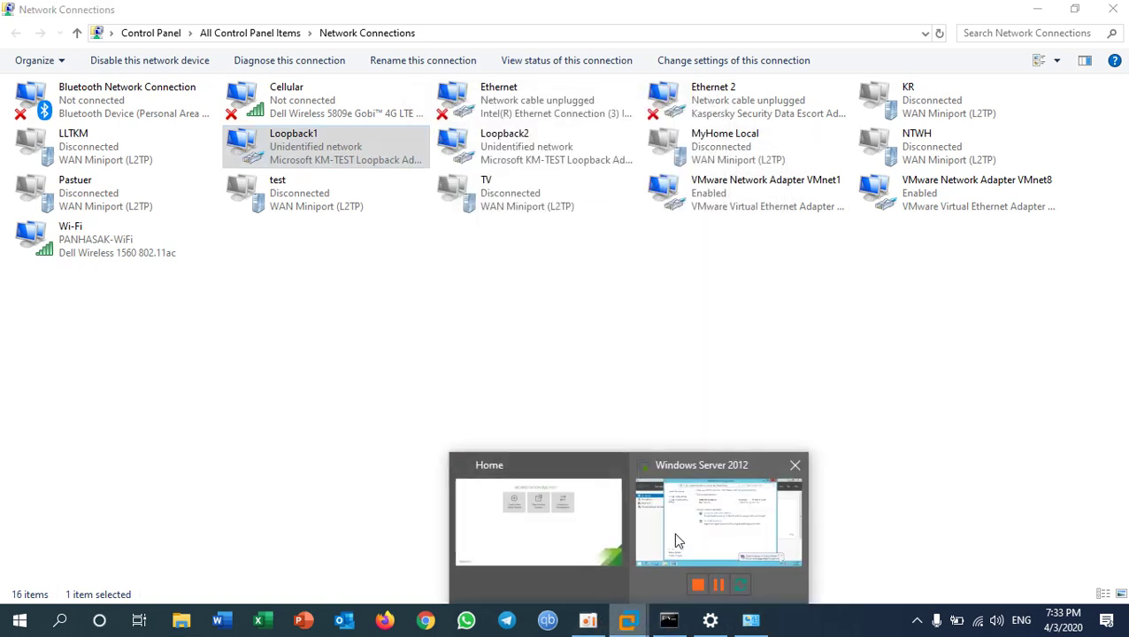
- Close the server's Network and Sharing Center, System, Local Disk (C:) and Server Manager windows
{"action": "left_click", "coordinate": [669, 537]}
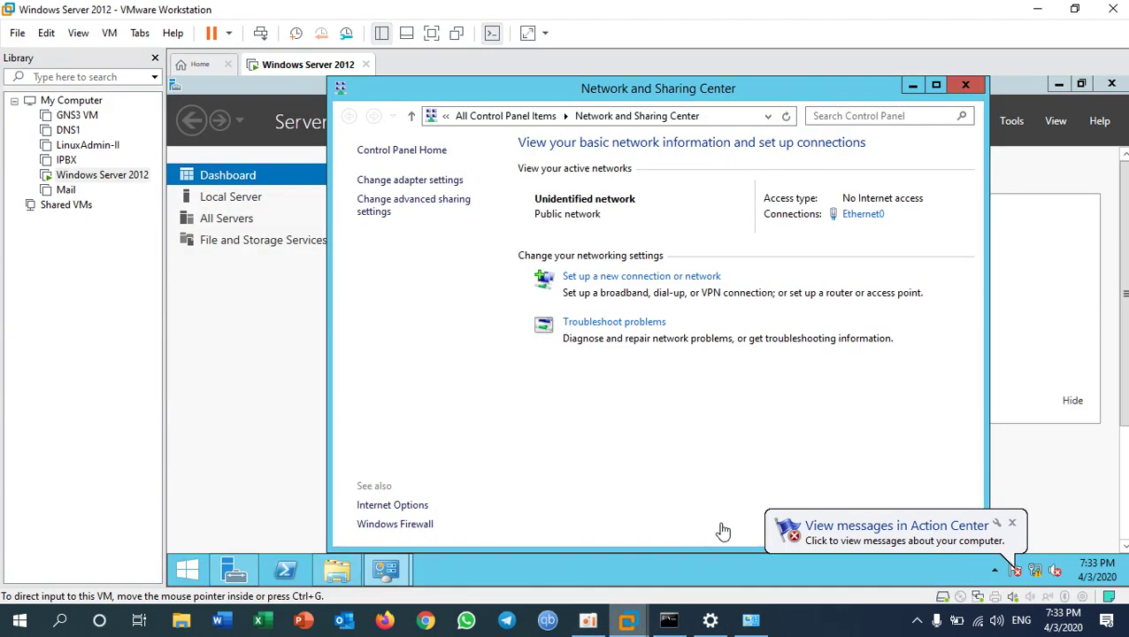
{"action": "left_click", "coordinate": [1011, 523]}
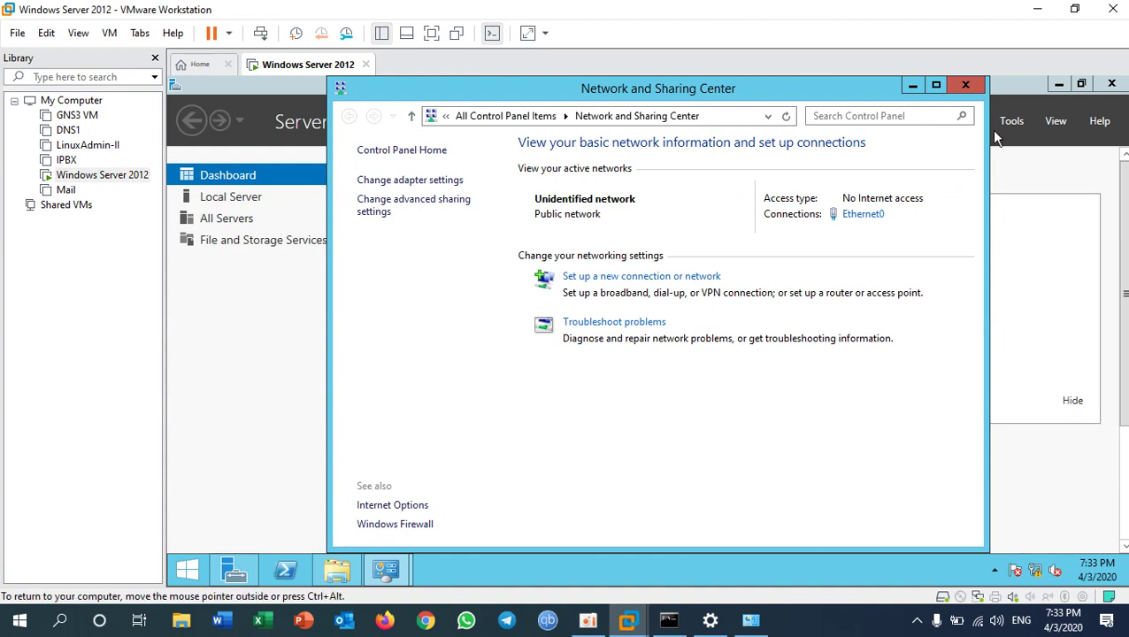
{"action": "left_click", "coordinate": [967, 87]}
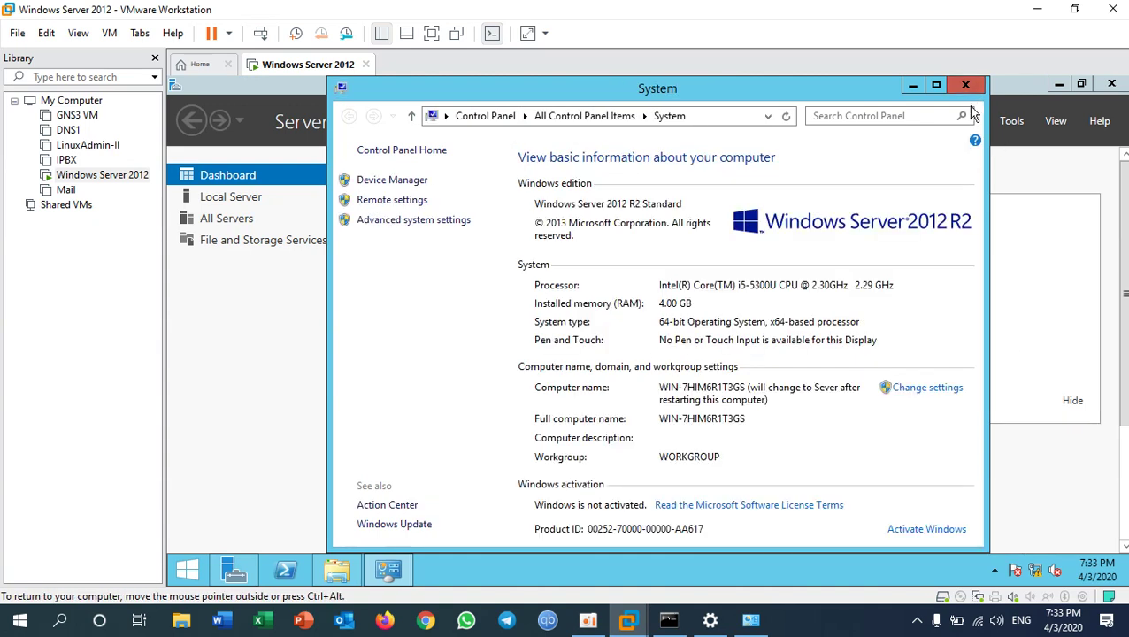
{"action": "left_click", "coordinate": [966, 86]}
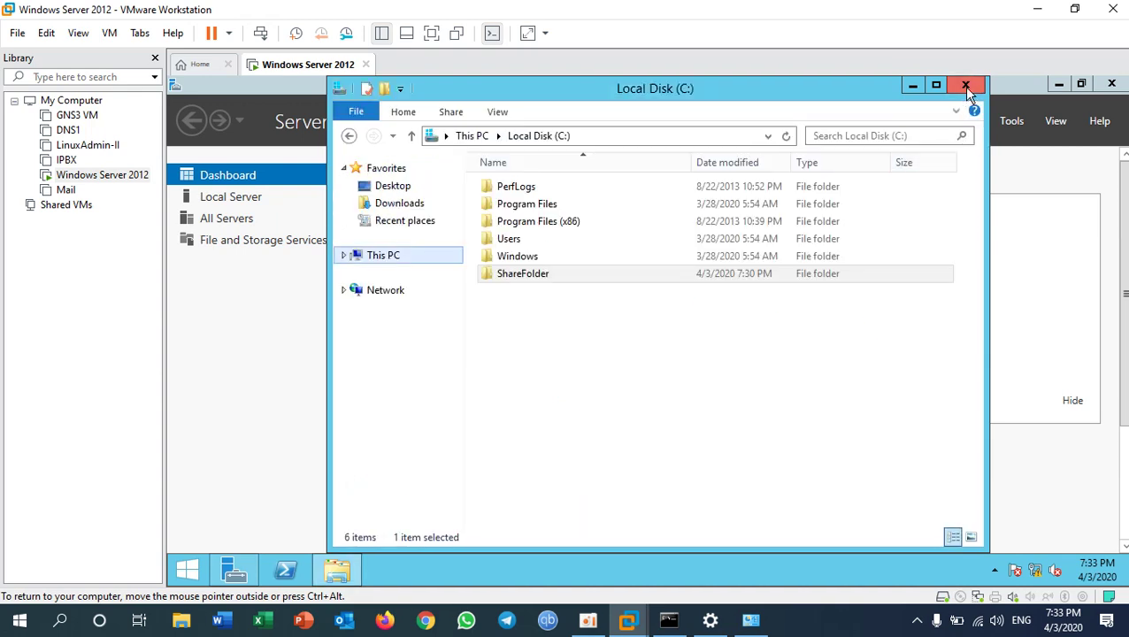
{"action": "left_click", "coordinate": [966, 87]}
{"action": "left_click", "coordinate": [1112, 83]}
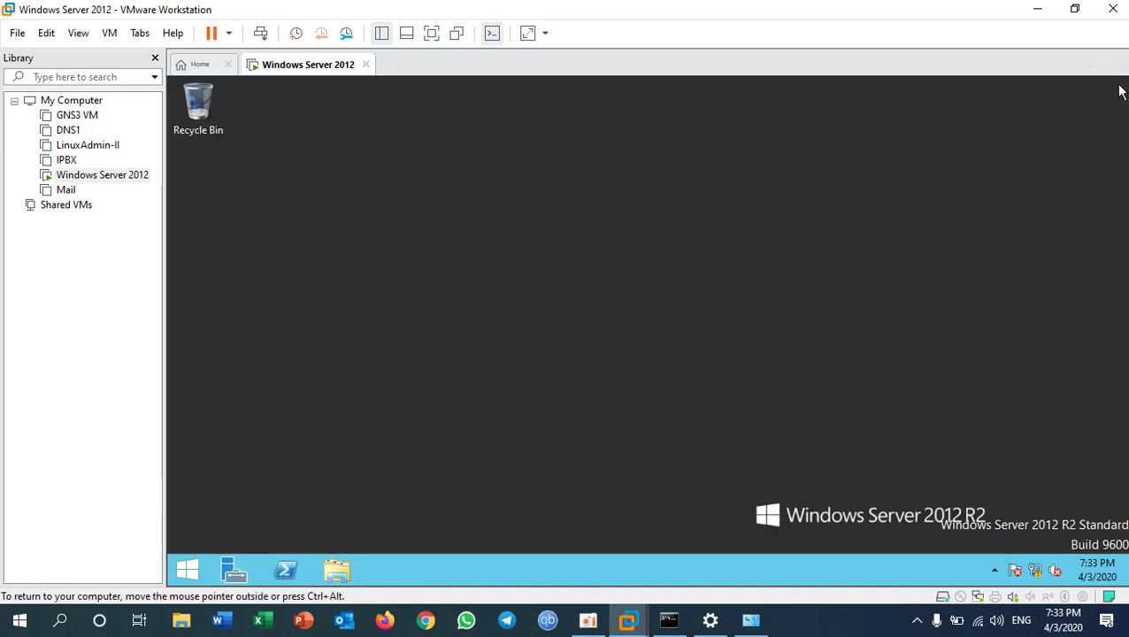
- Restart the Windows Server 2012 guest from the Start screen's power options
{"action": "left_click", "coordinate": [190, 571]}
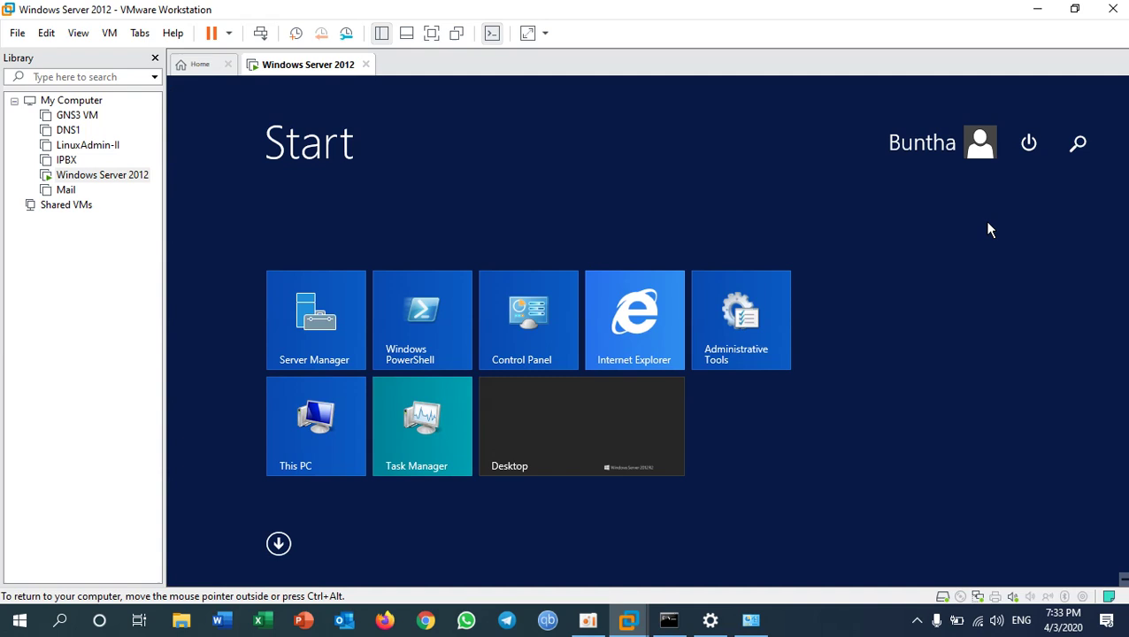
{"action": "left_click", "coordinate": [1029, 161]}
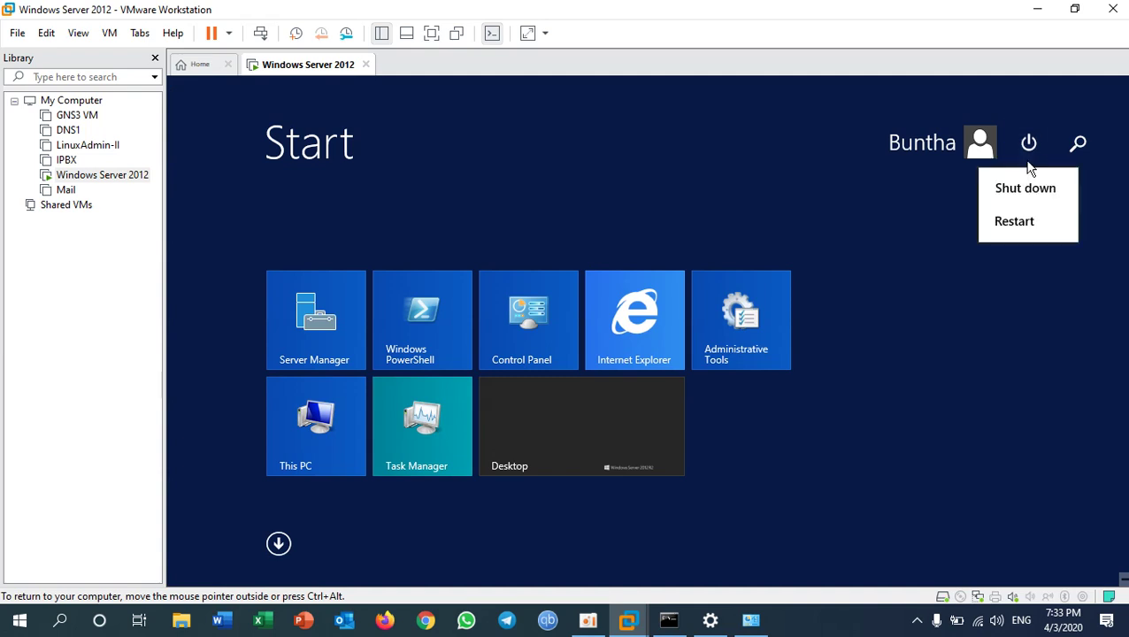
{"action": "left_click", "coordinate": [1013, 221]}
{"action": "left_click", "coordinate": [1044, 275]}
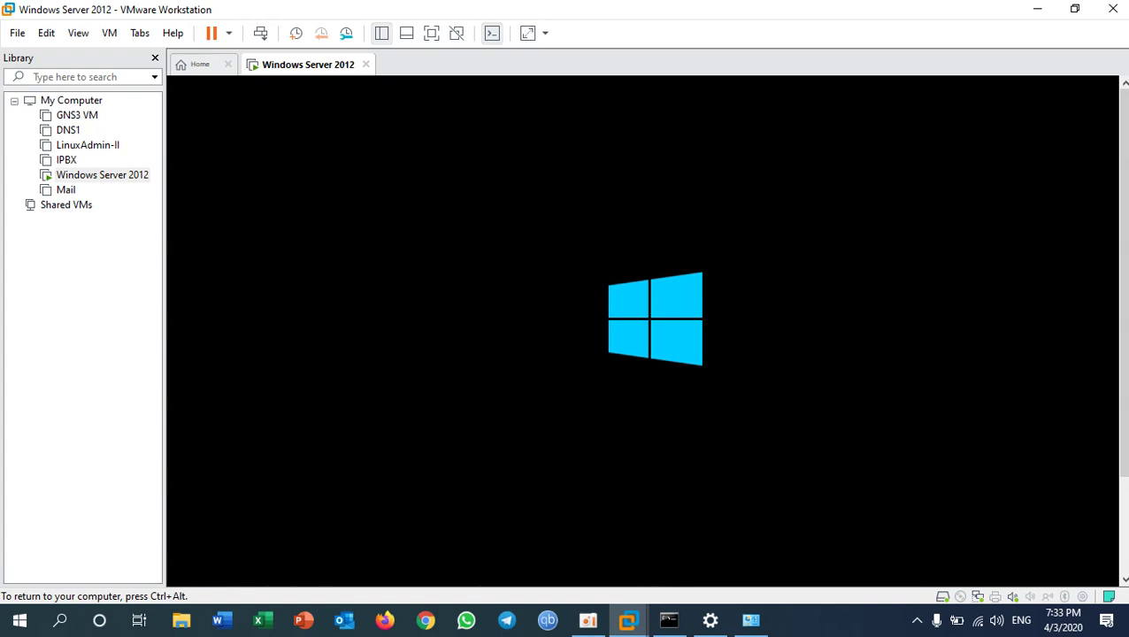
- Put the VM in full screen, then suspend and resume it
{"action": "key", "text": "ctrl+alt+Return"}
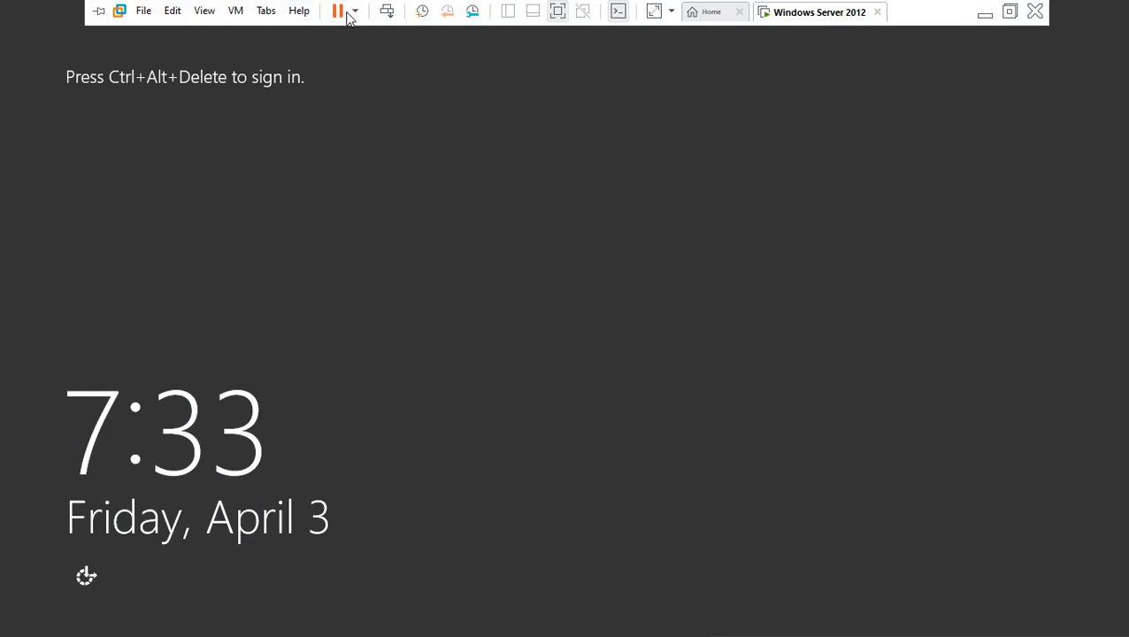
{"action": "left_click", "coordinate": [341, 12]}
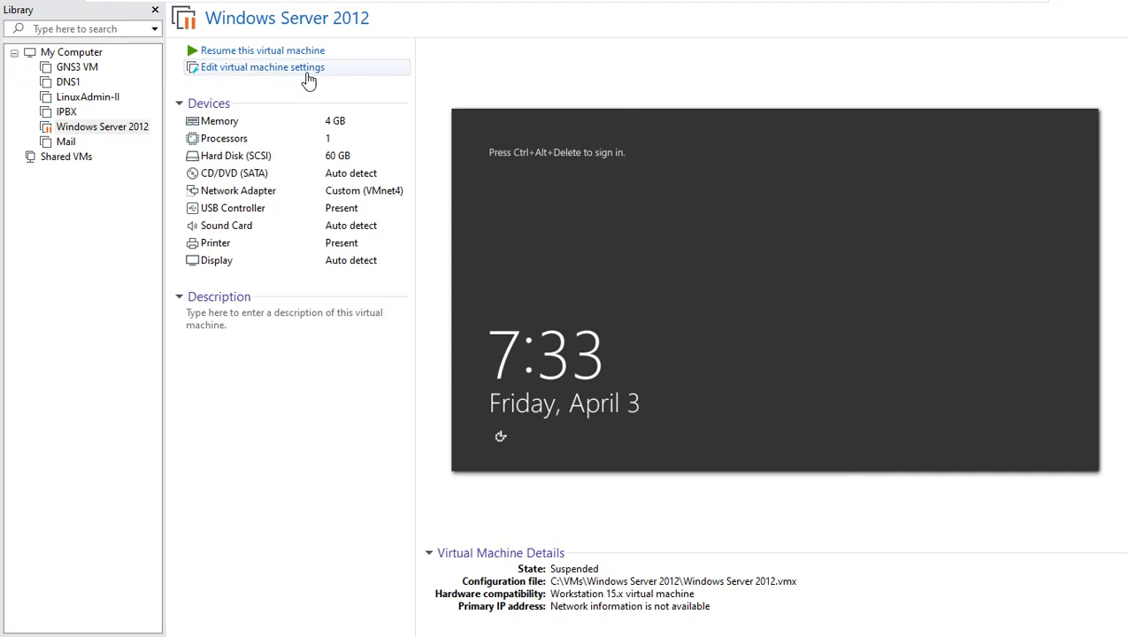
{"action": "left_click", "coordinate": [268, 52]}
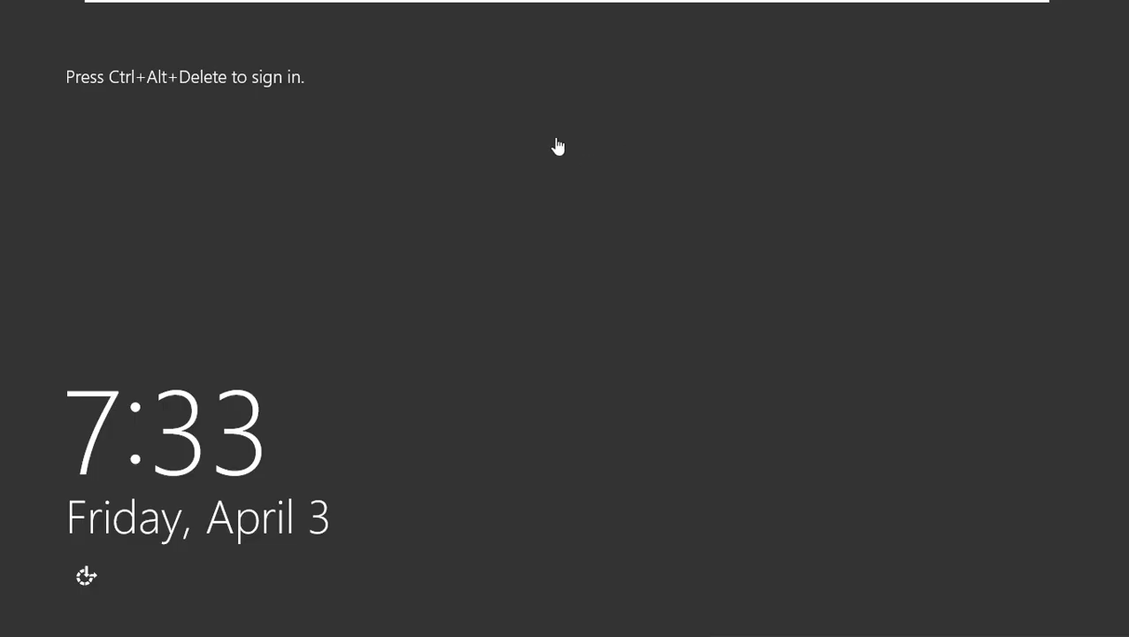
- Sign in to the server with the administrator password and close Server Manager
{"action": "mouse_move", "coordinate": [410, 7]}
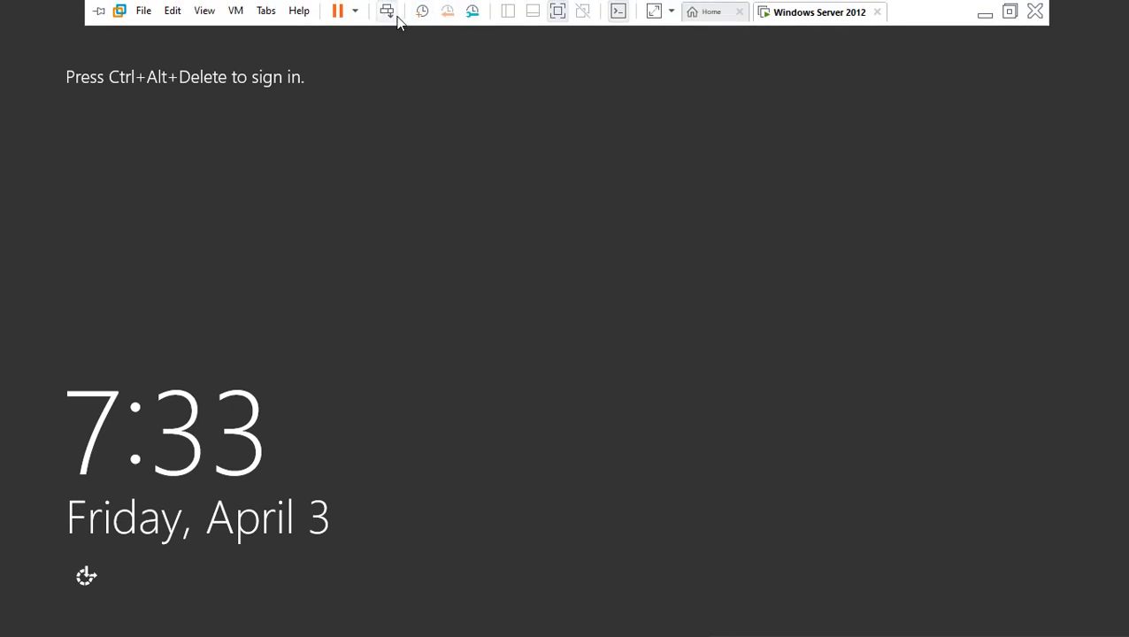
{"action": "left_click", "coordinate": [392, 18]}
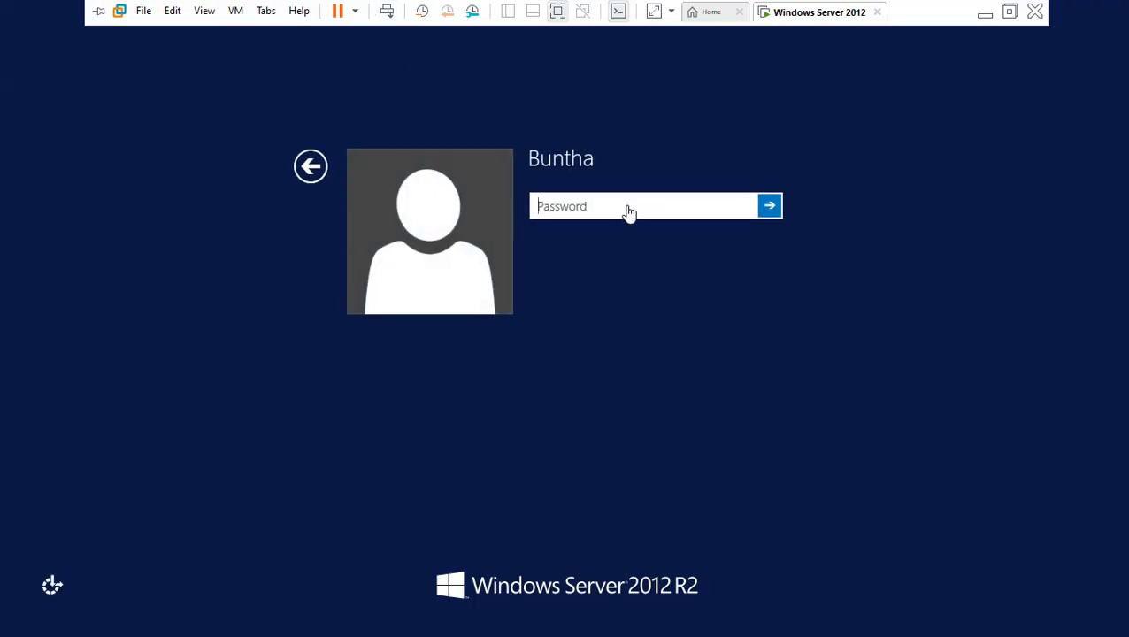
{"action": "type", "text": "P@ssw0rd"}
{"action": "key", "text": "Return"}
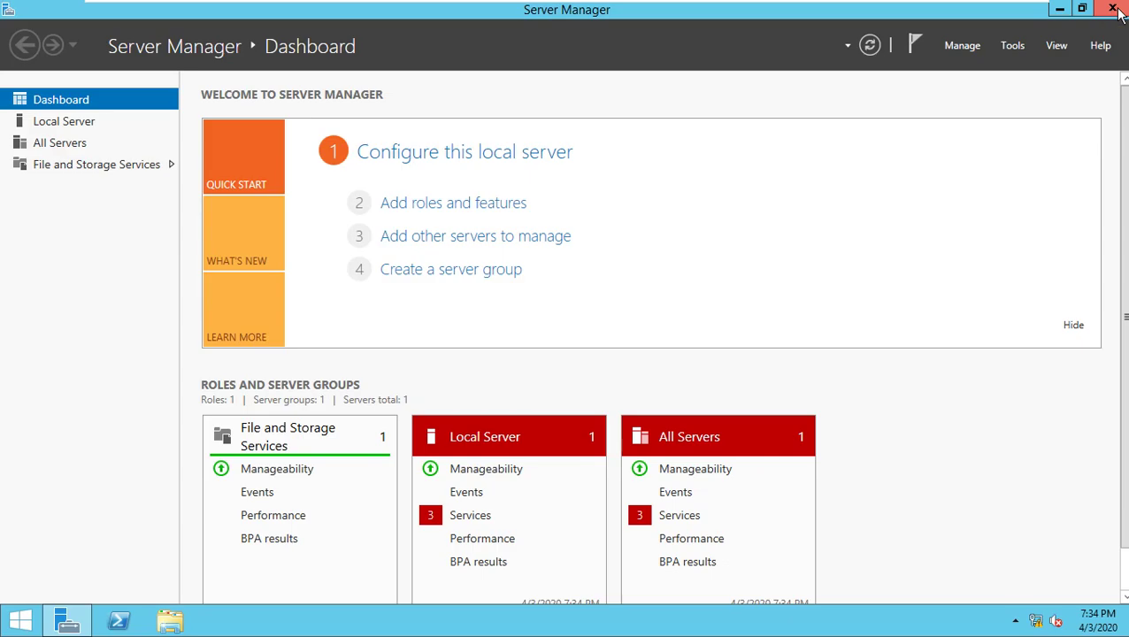
{"action": "left_click", "coordinate": [1114, 9]}
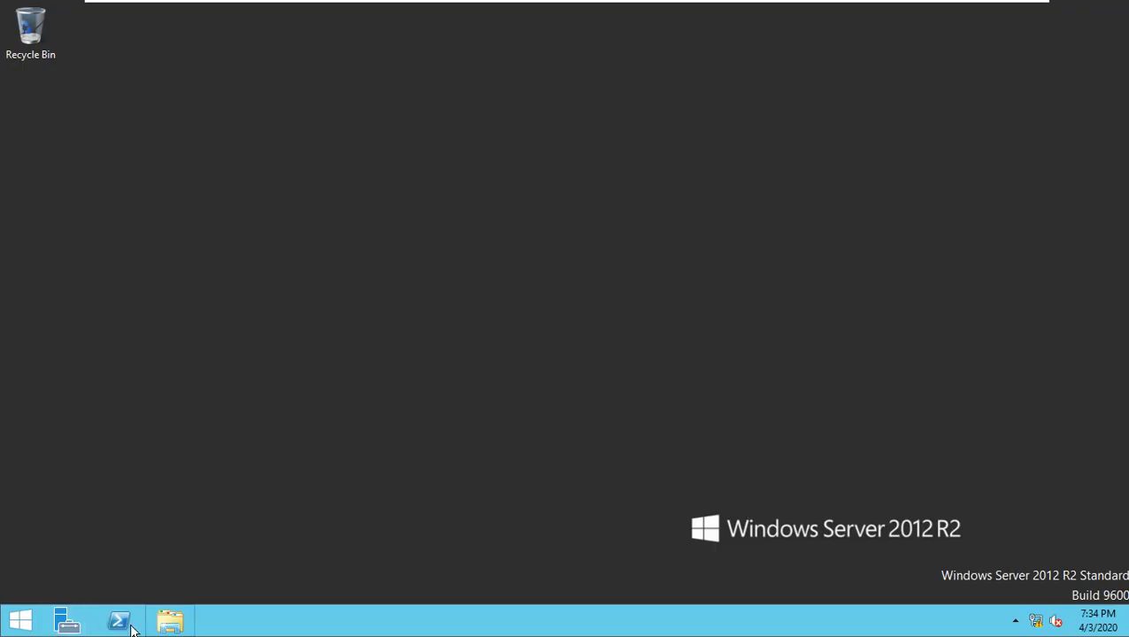
- Open the 'Share with specific people' dialog for C:\ShareFolder
{"action": "left_click", "coordinate": [168, 624]}
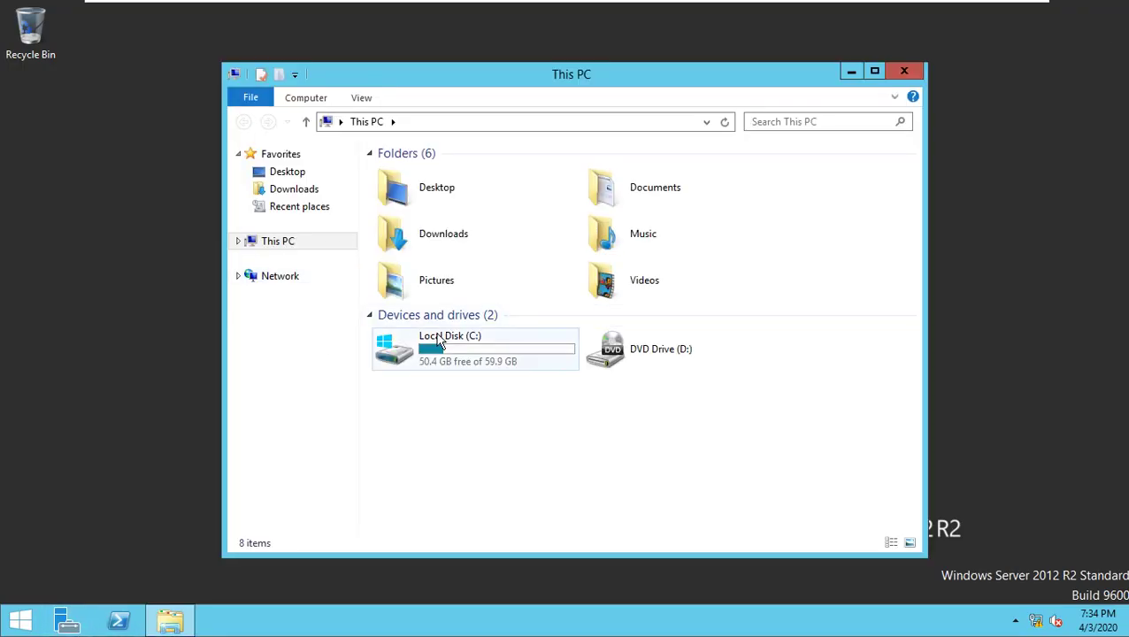
{"action": "double_click", "coordinate": [440, 341]}
{"action": "right_click", "coordinate": [427, 226]}
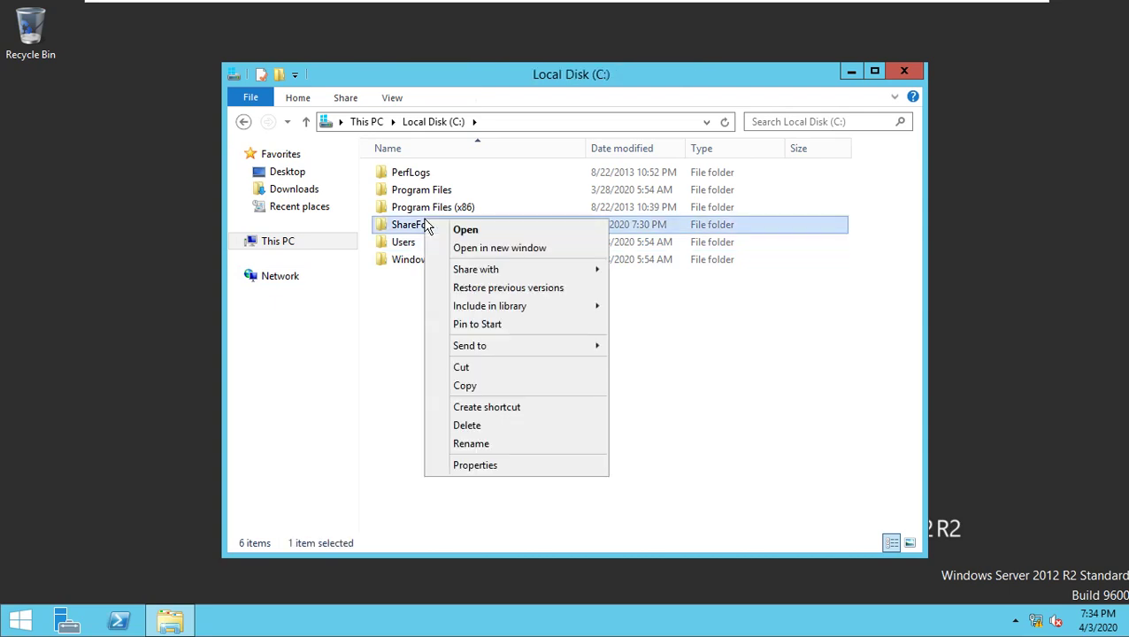
{"action": "mouse_move", "coordinate": [529, 271]}
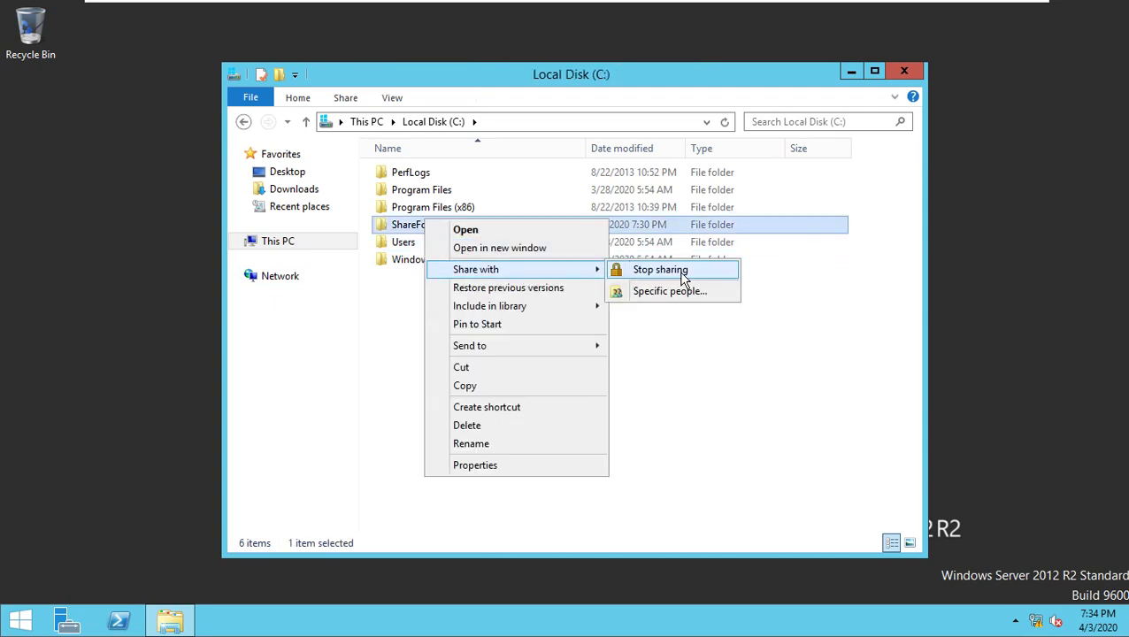
{"action": "left_click", "coordinate": [695, 295]}
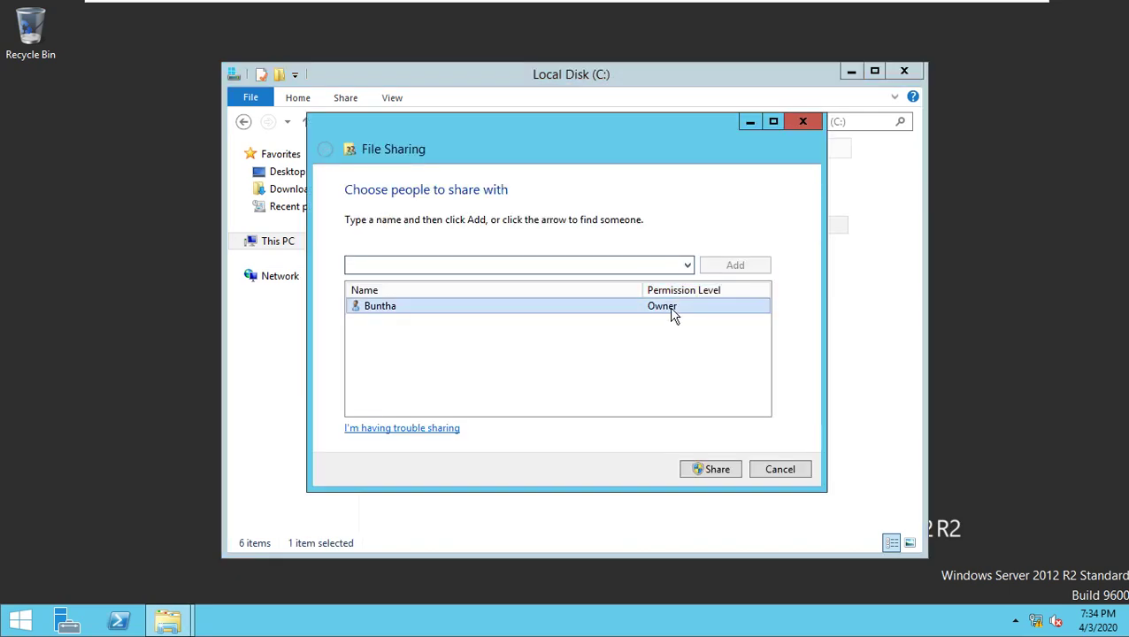
- Grant Everyone Read/Write, share the folder, and turn on network discovery
{"action": "left_click", "coordinate": [688, 266]}
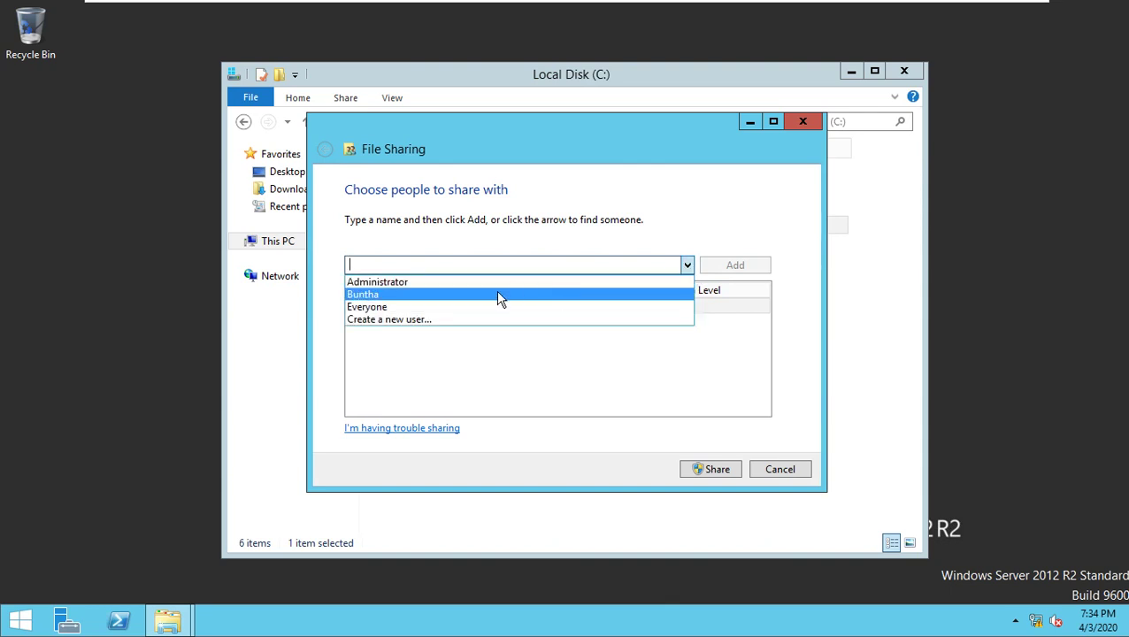
{"action": "left_click", "coordinate": [403, 306]}
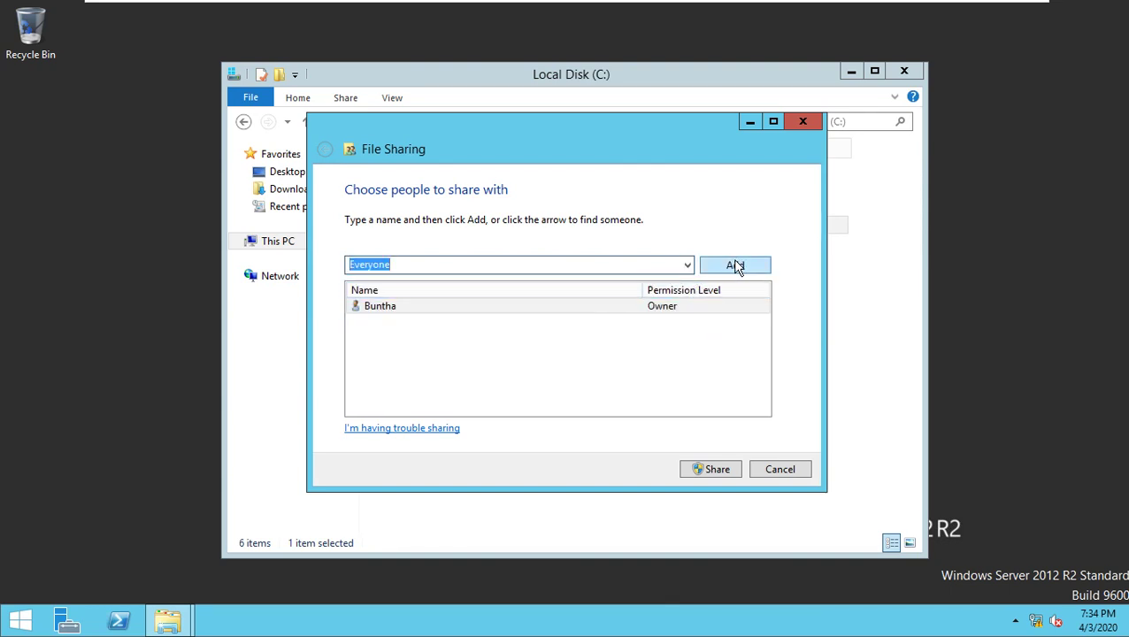
{"action": "left_click", "coordinate": [735, 265]}
{"action": "left_click", "coordinate": [675, 321]}
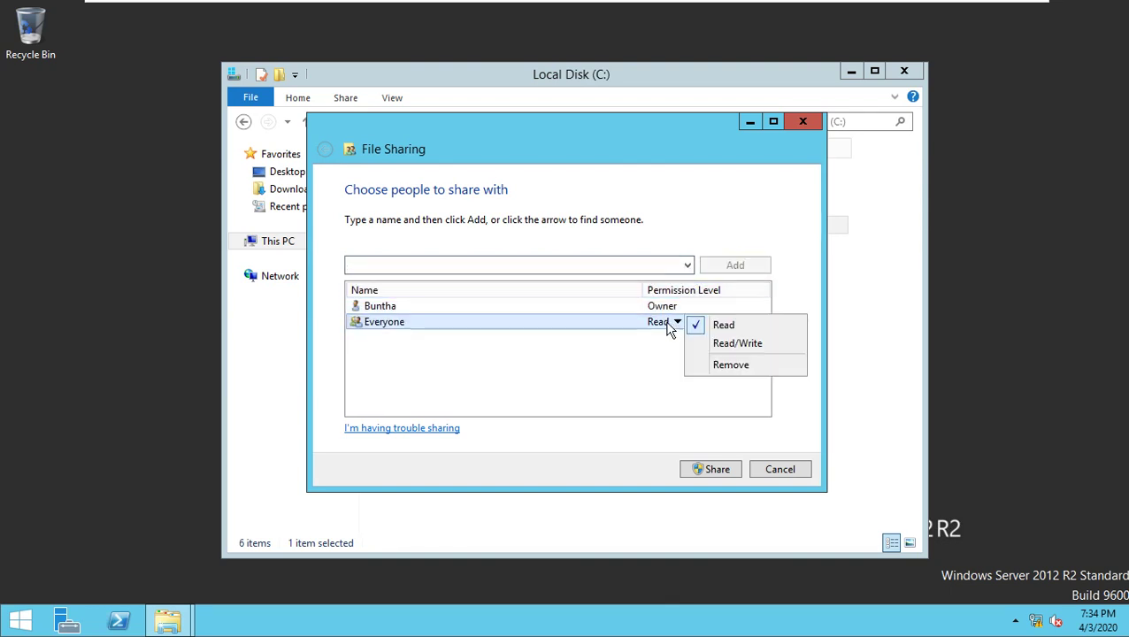
{"action": "left_click", "coordinate": [719, 348]}
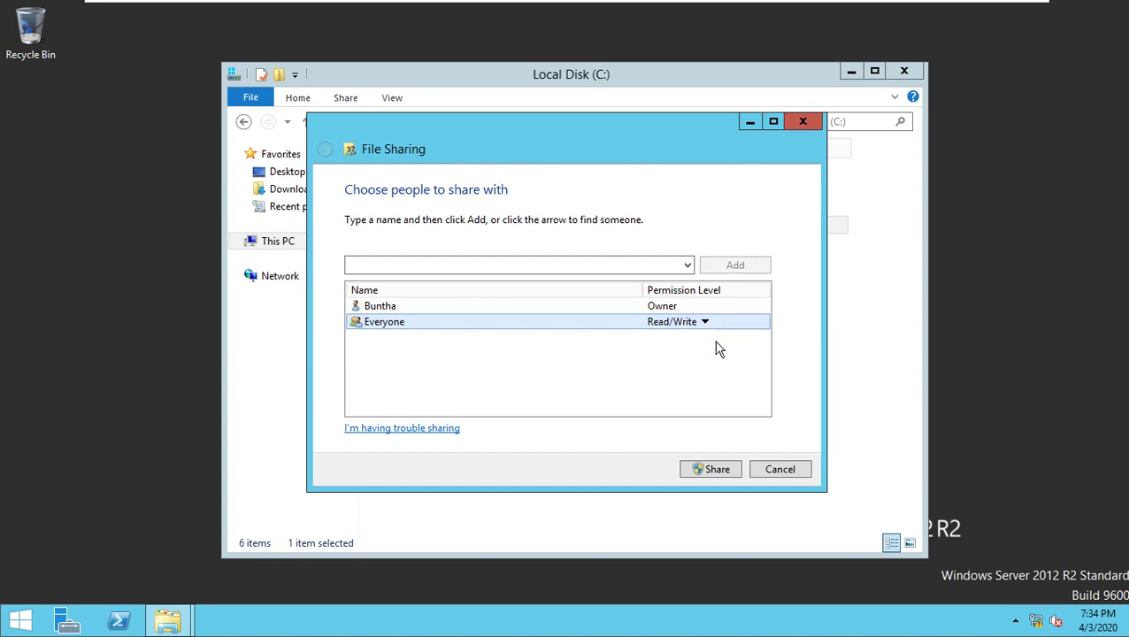
{"action": "left_click", "coordinate": [713, 470]}
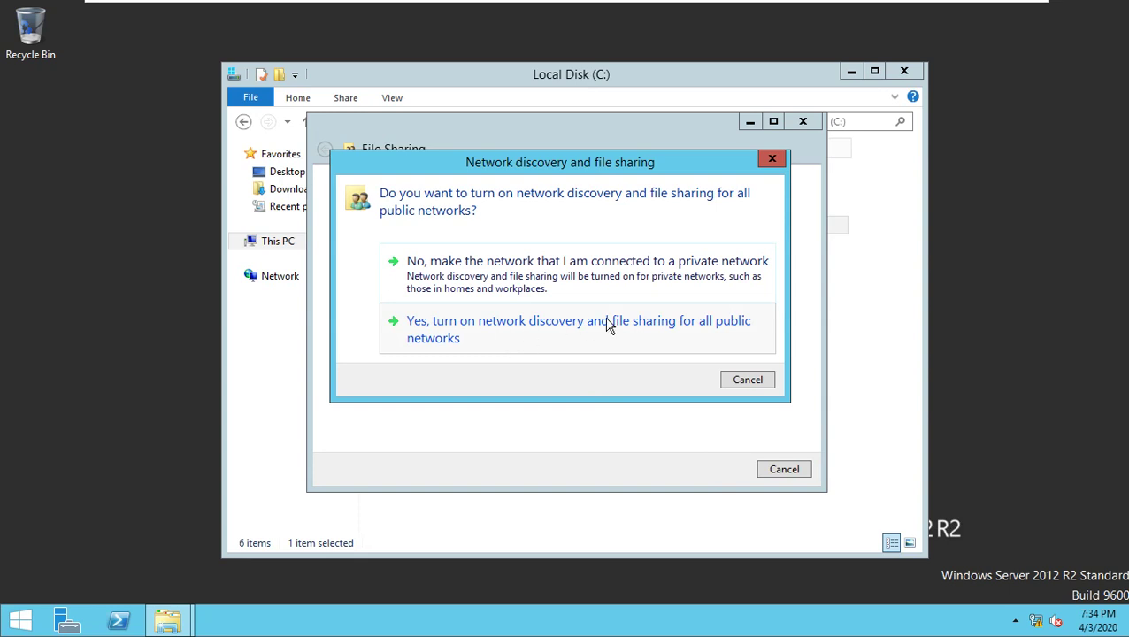
{"action": "left_click", "coordinate": [518, 334]}
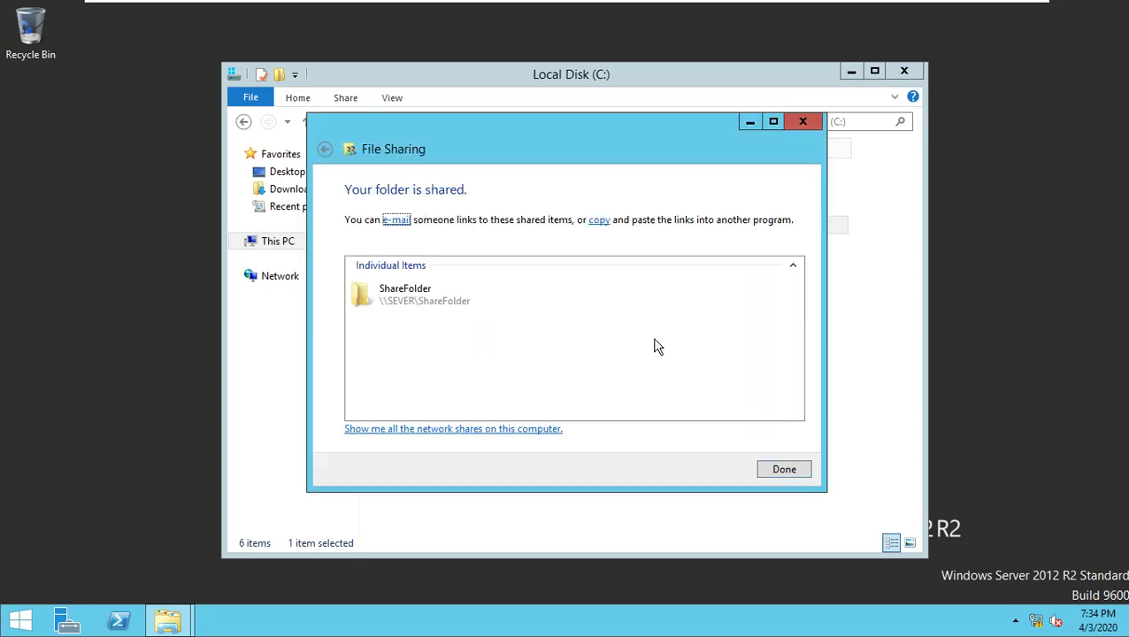
{"action": "left_click", "coordinate": [784, 470]}
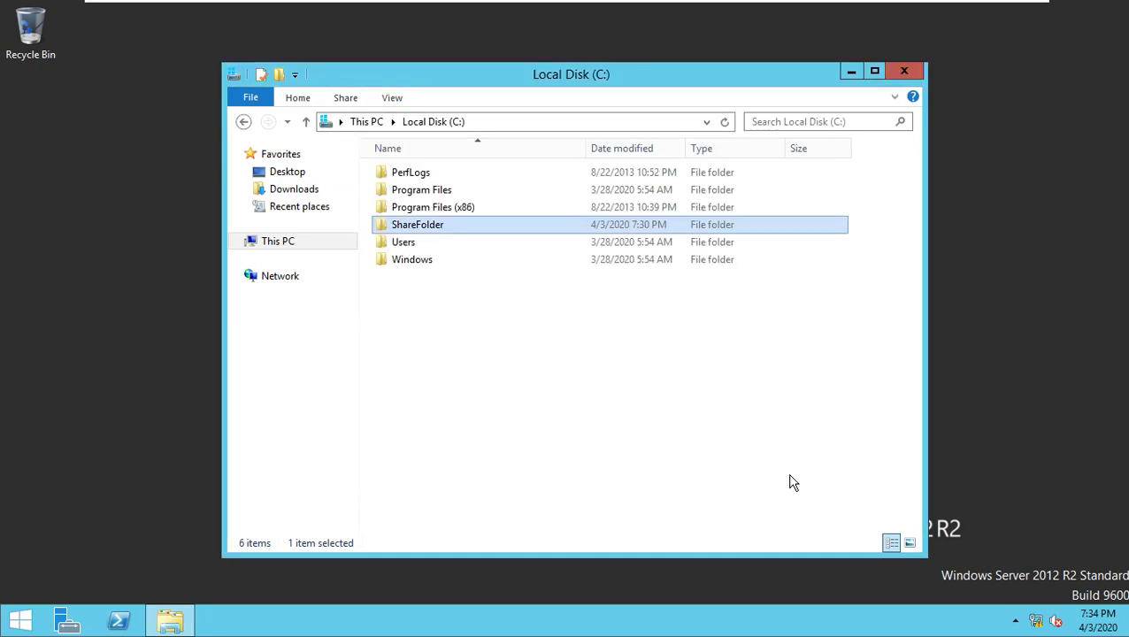
- Exit full screen and open ShareFolder in the virtual machine to check its contents
{"action": "key", "text": "ctrl+alt+Return"}
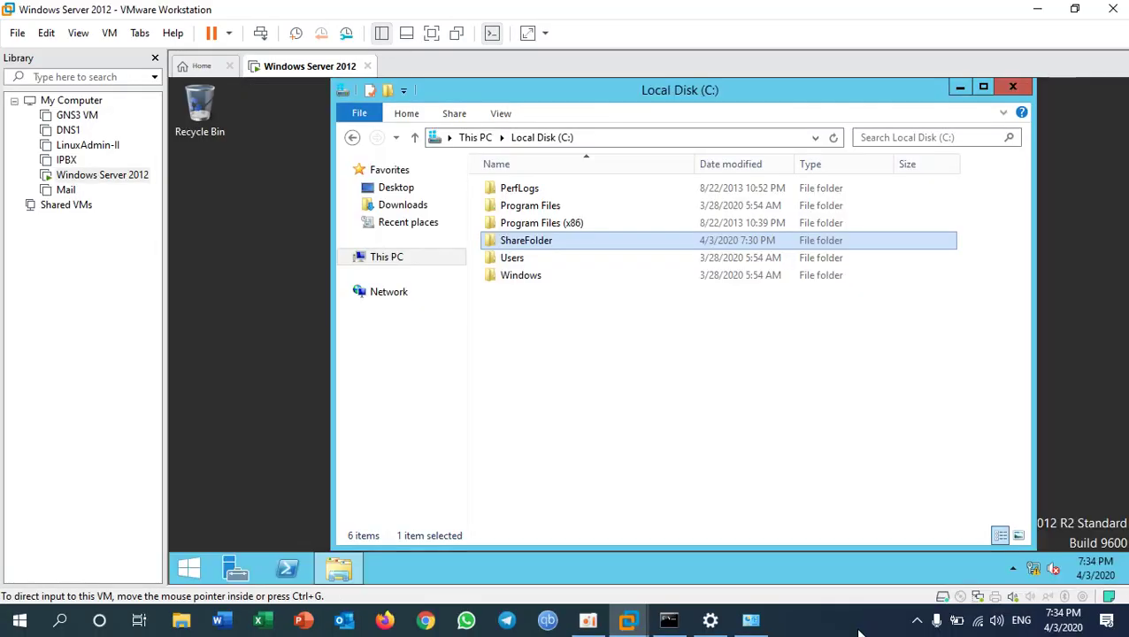
{"action": "left_click", "coordinate": [857, 631]}
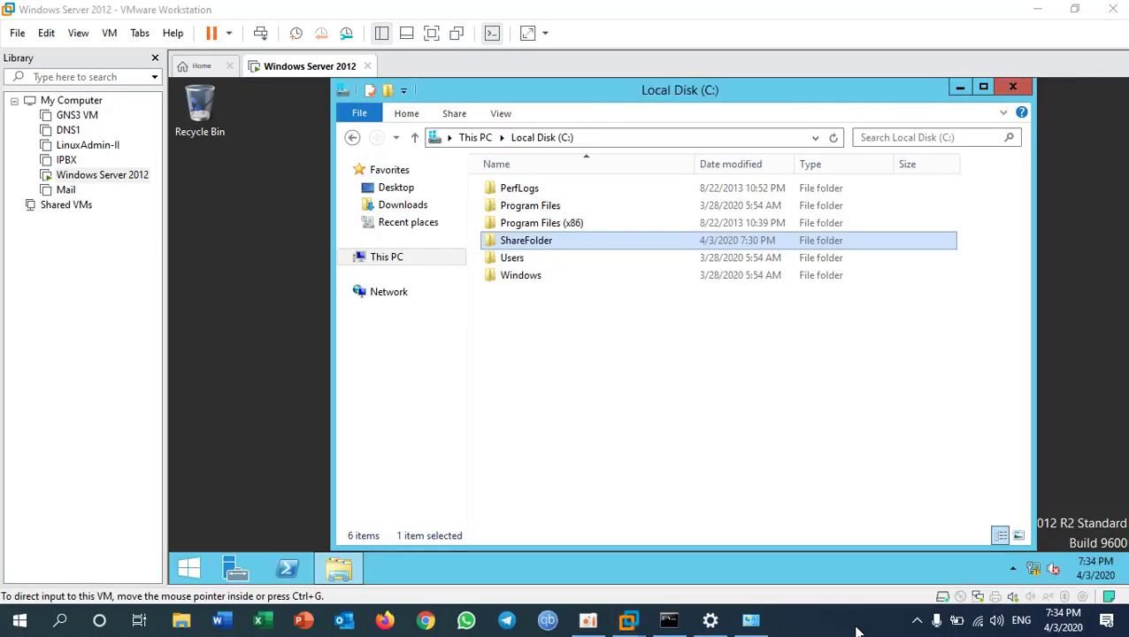
{"action": "left_click", "coordinate": [546, 246]}
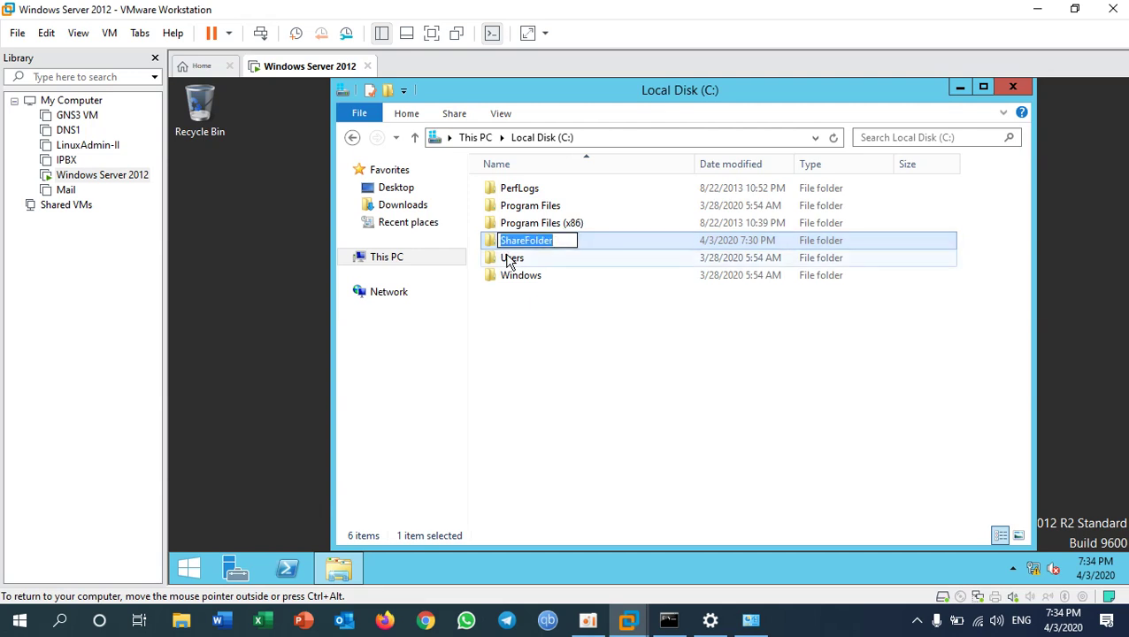
{"action": "double_click", "coordinate": [492, 242]}
- From the host, open \\192.168.9.9, sign in with the server credentials, and open ShareFolder
{"action": "left_click", "coordinate": [814, 624]}
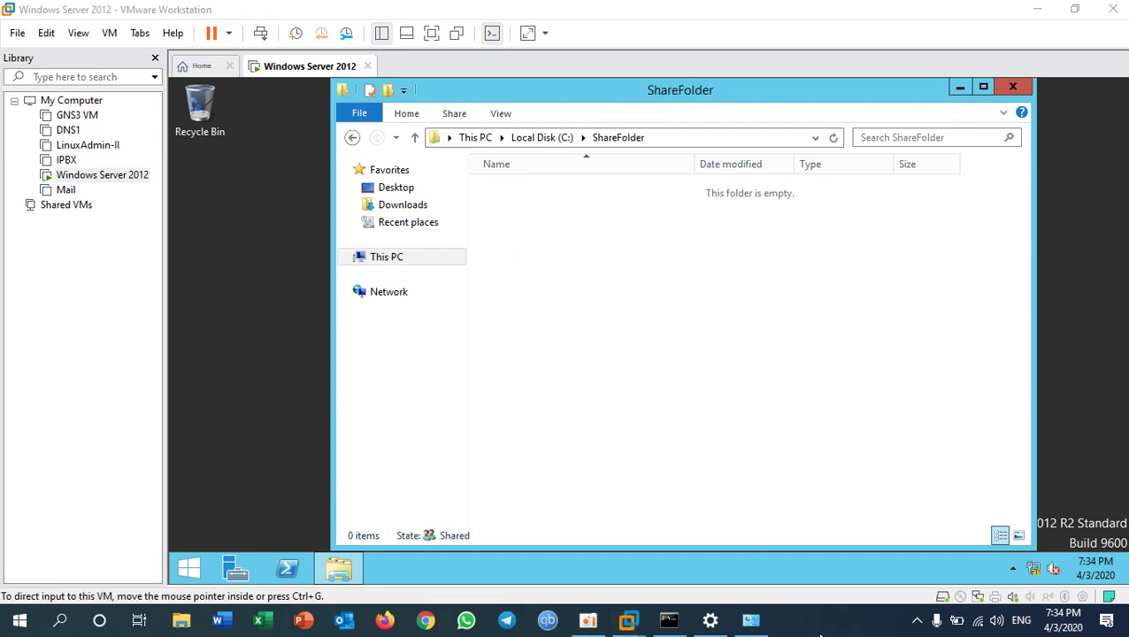
{"action": "key", "text": "super+r"}
{"action": "type", "text": "\\"}
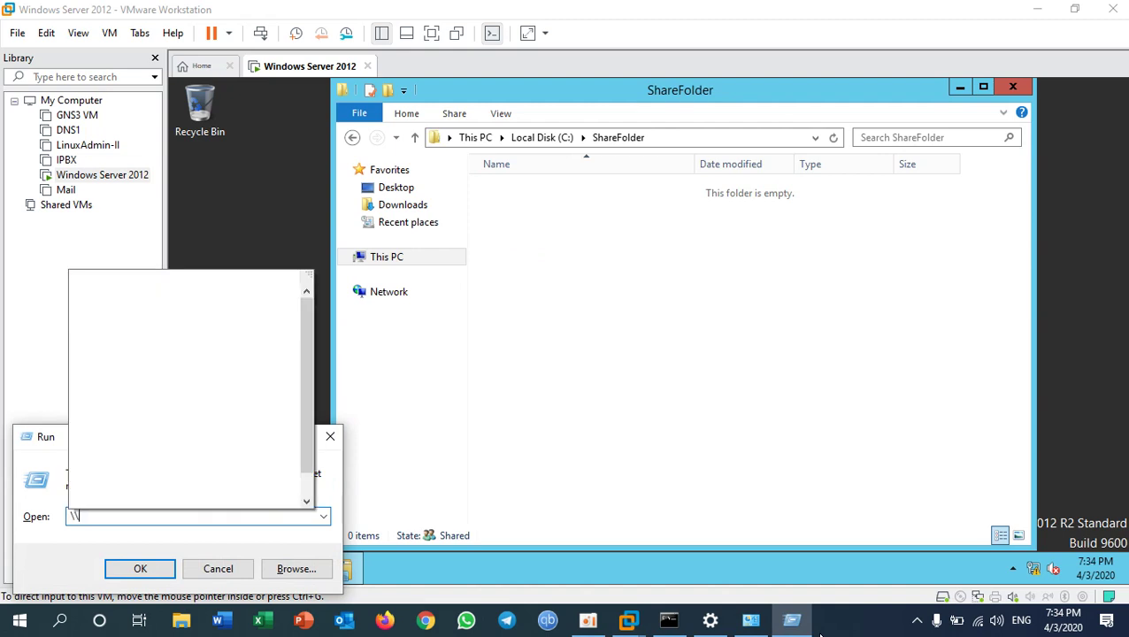
{"action": "type", "text": "192.168"}
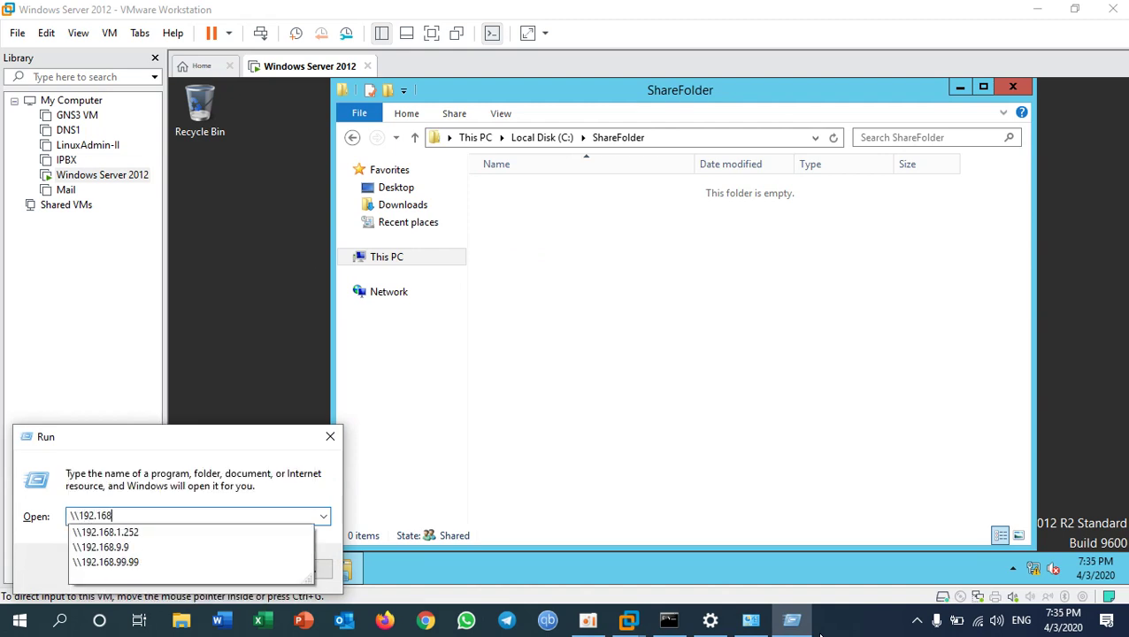
{"action": "key", "text": "Down"}
{"action": "key", "text": "Down"}
{"action": "key", "text": "Return"}
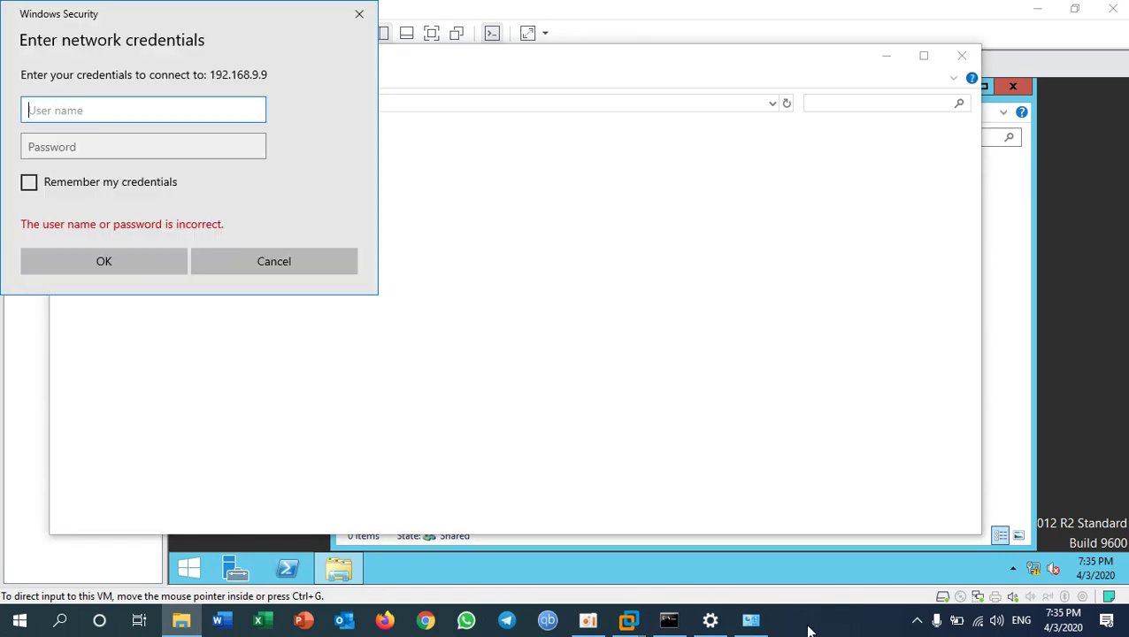
{"action": "type", "text": "Buntha"}
{"action": "key", "text": "Tab"}
{"action": "type", "text": "••••"}
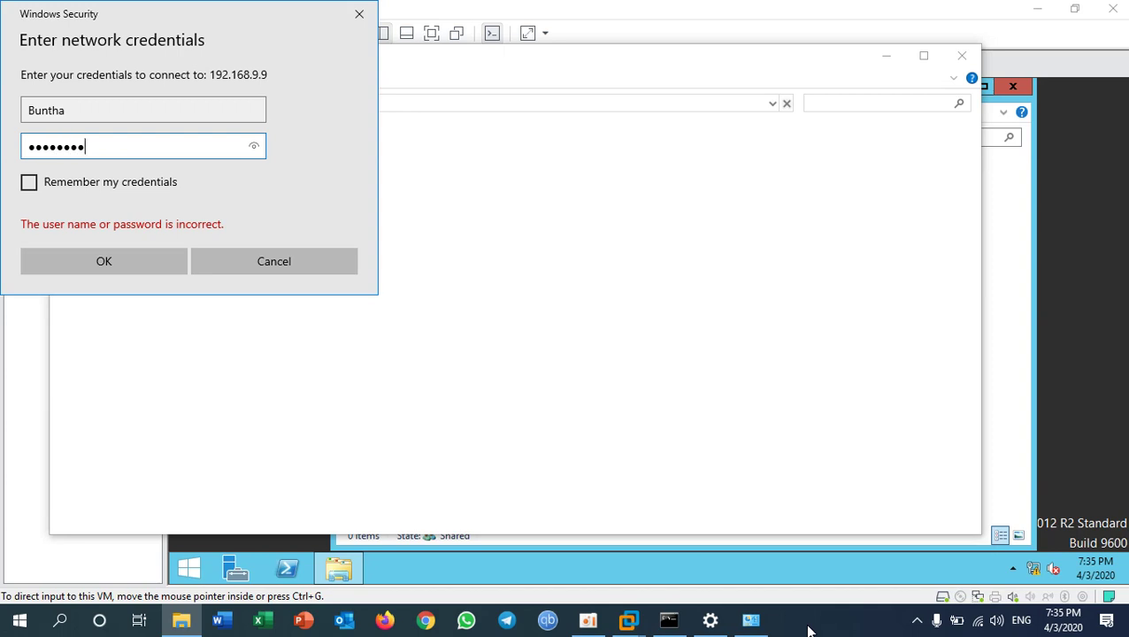
{"action": "type", "text": "••••"}
{"action": "key", "text": "Return"}
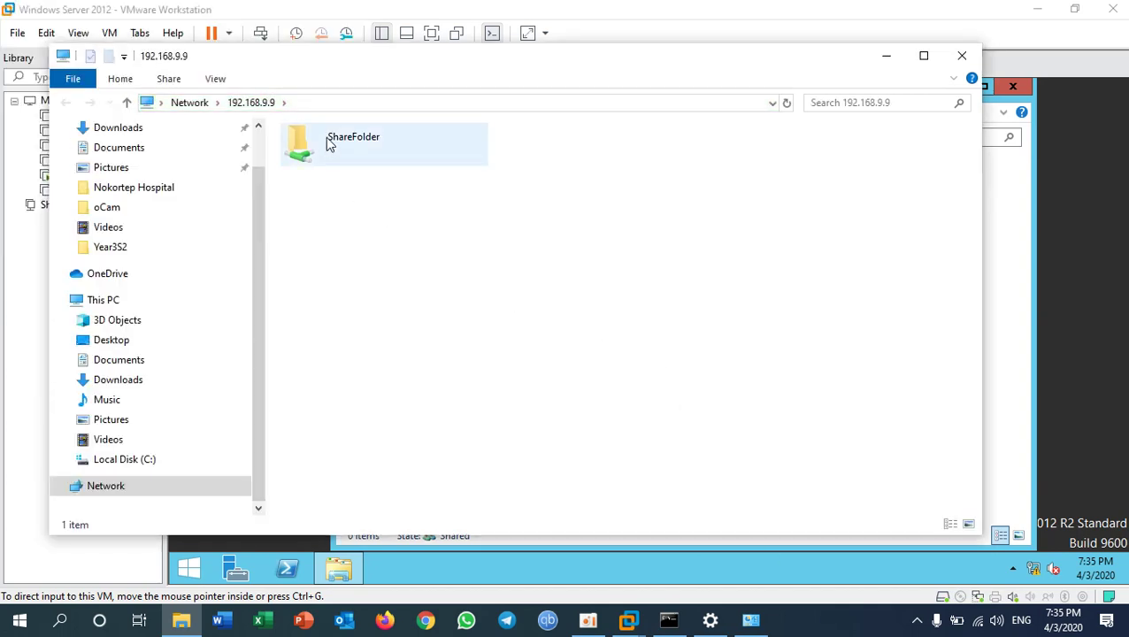
{"action": "double_click", "coordinate": [330, 146]}
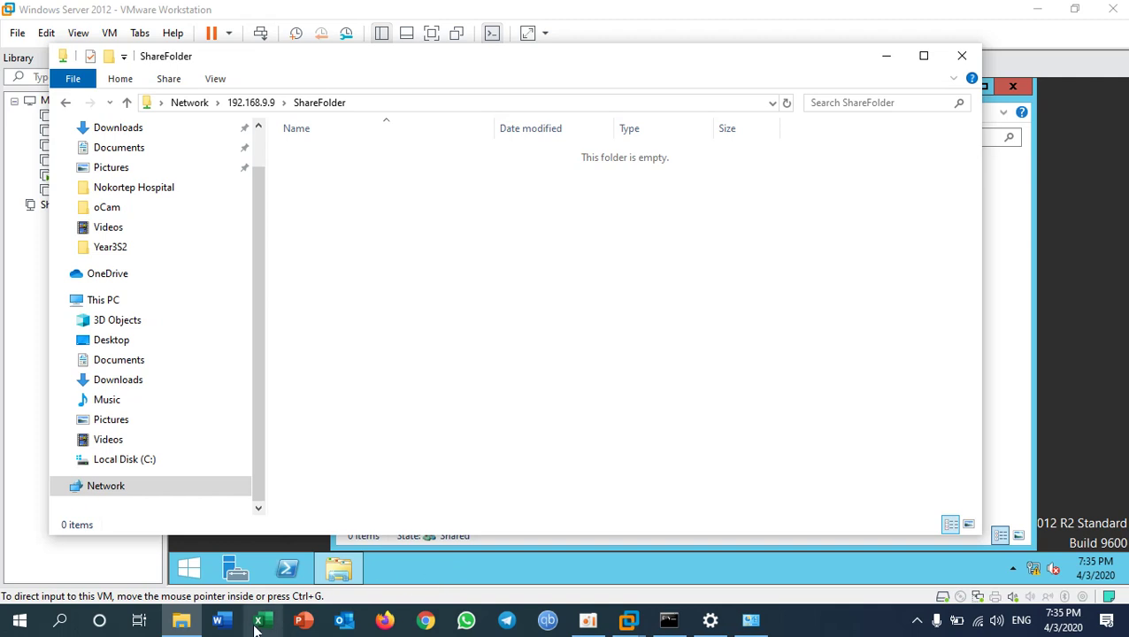
- Copy all six installer files from the host's C:\New folder
{"action": "key", "text": "super+e"}
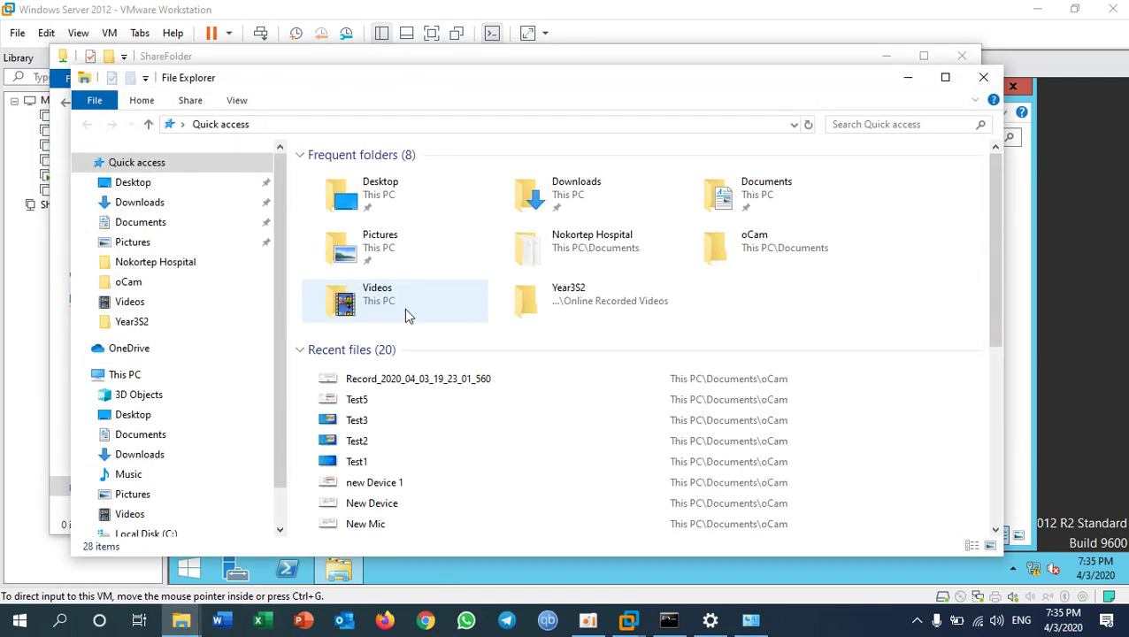
{"action": "left_click", "coordinate": [150, 532]}
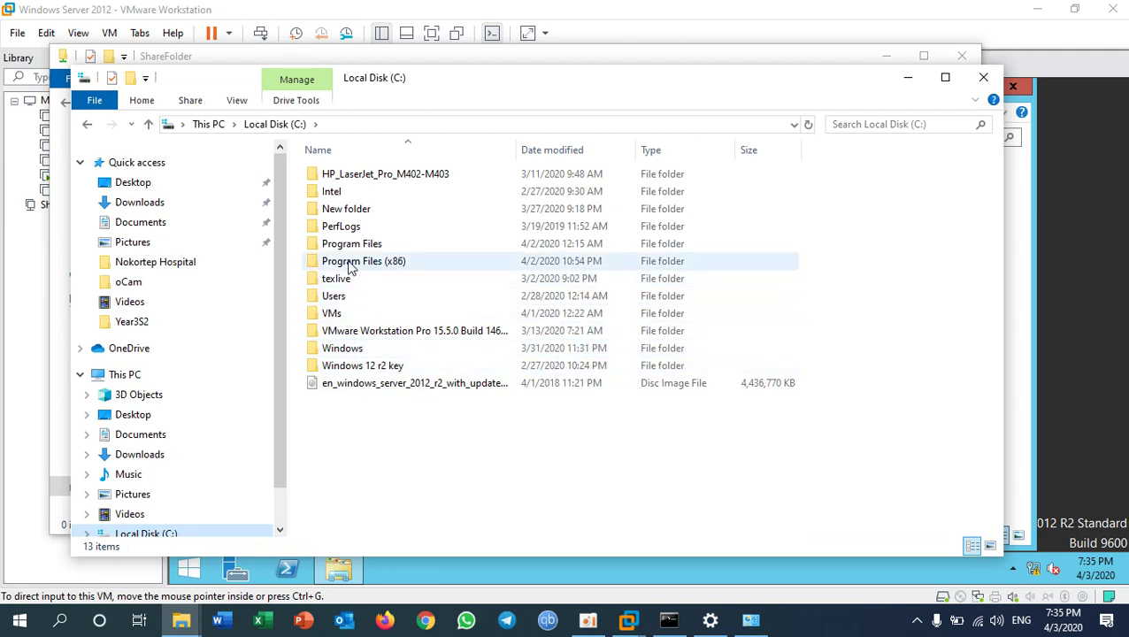
{"action": "left_click", "coordinate": [348, 210]}
{"action": "double_click", "coordinate": [348, 211]}
{"action": "left_click", "coordinate": [365, 174]}
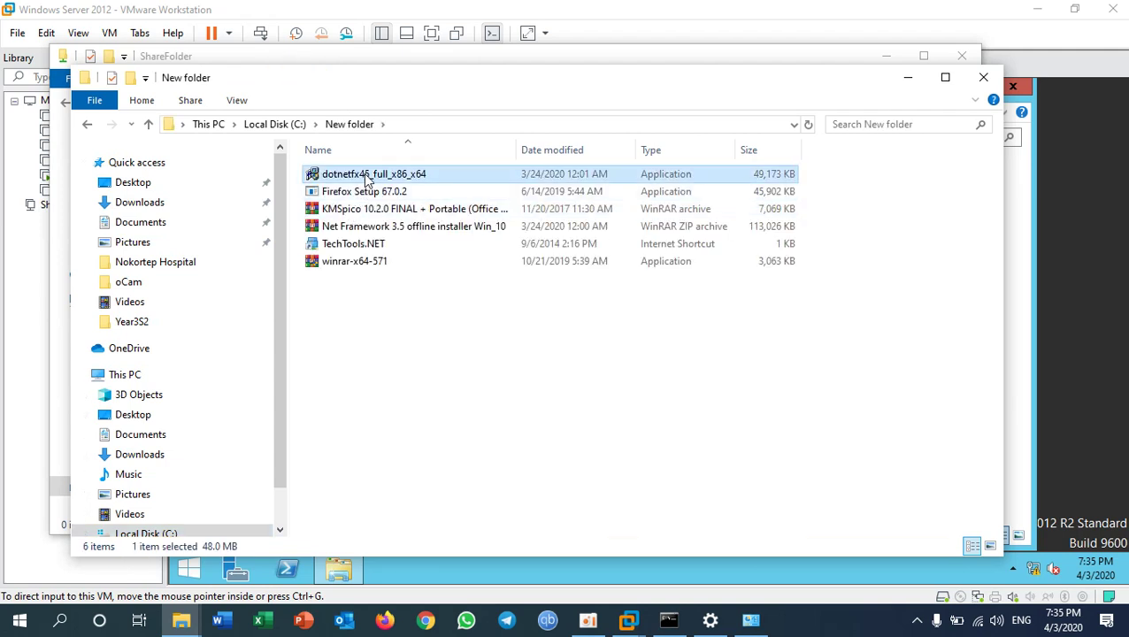
{"action": "left_click", "coordinate": [379, 212]}
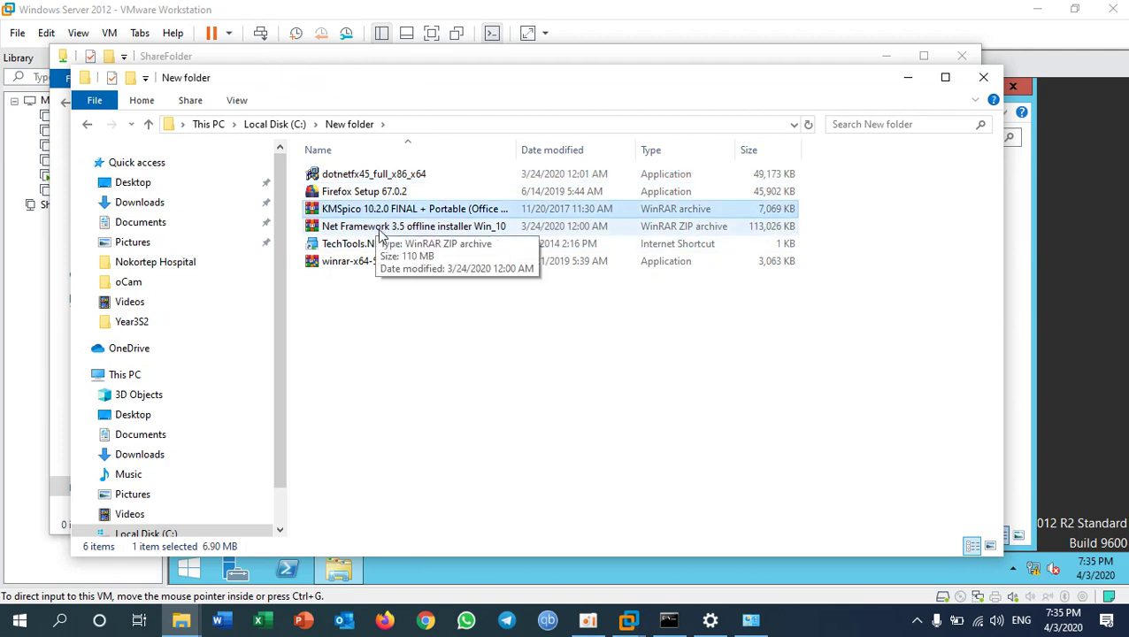
{"action": "left_click_drag", "start_coordinate": [369, 176], "coordinate": [372, 274]}
{"action": "left_click", "coordinate": [361, 264], "text": "shift"}
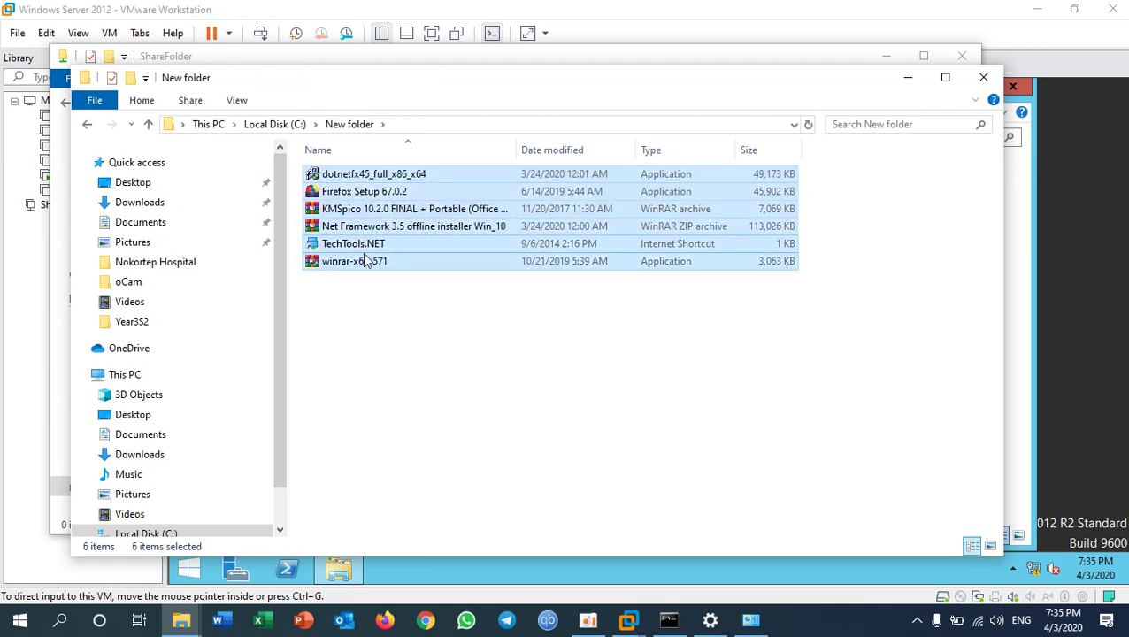
{"action": "right_click", "coordinate": [367, 183]}
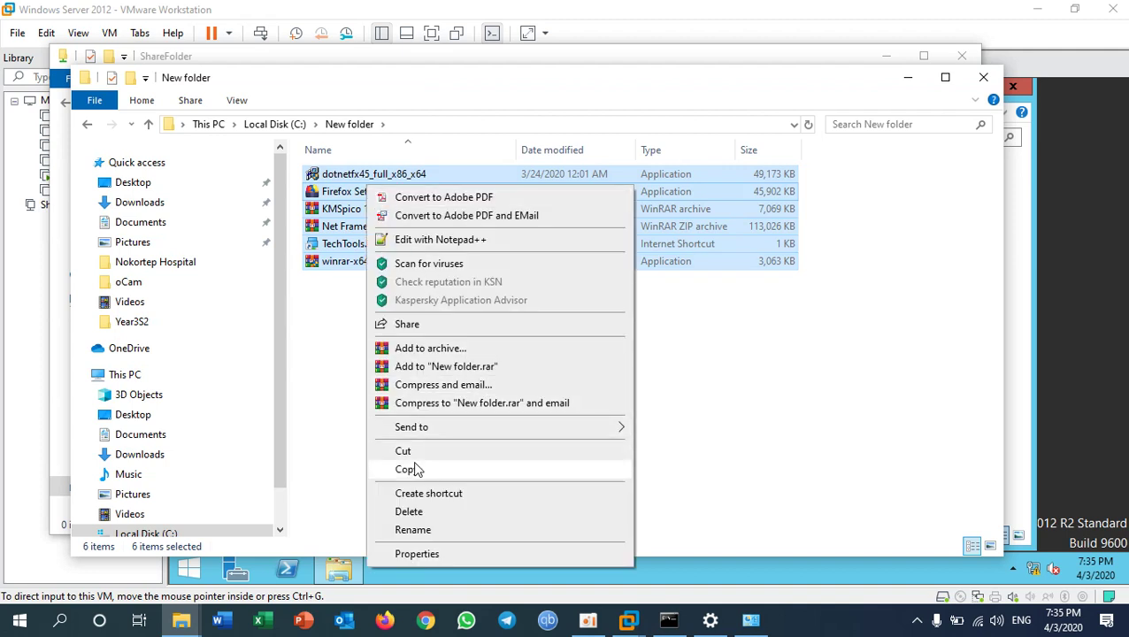
{"action": "left_click", "coordinate": [415, 469]}
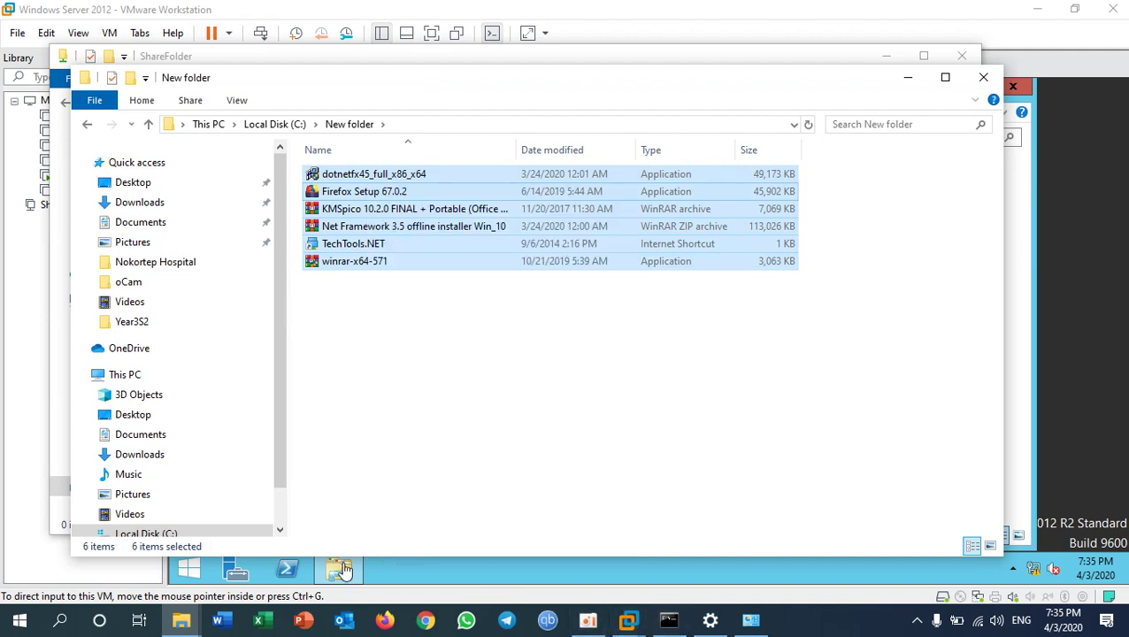
- Paste the six files into the ShareFolder share and close both Explorer windows
{"action": "key", "text": "alt+Tab"}
{"action": "right_click", "coordinate": [428, 278]}
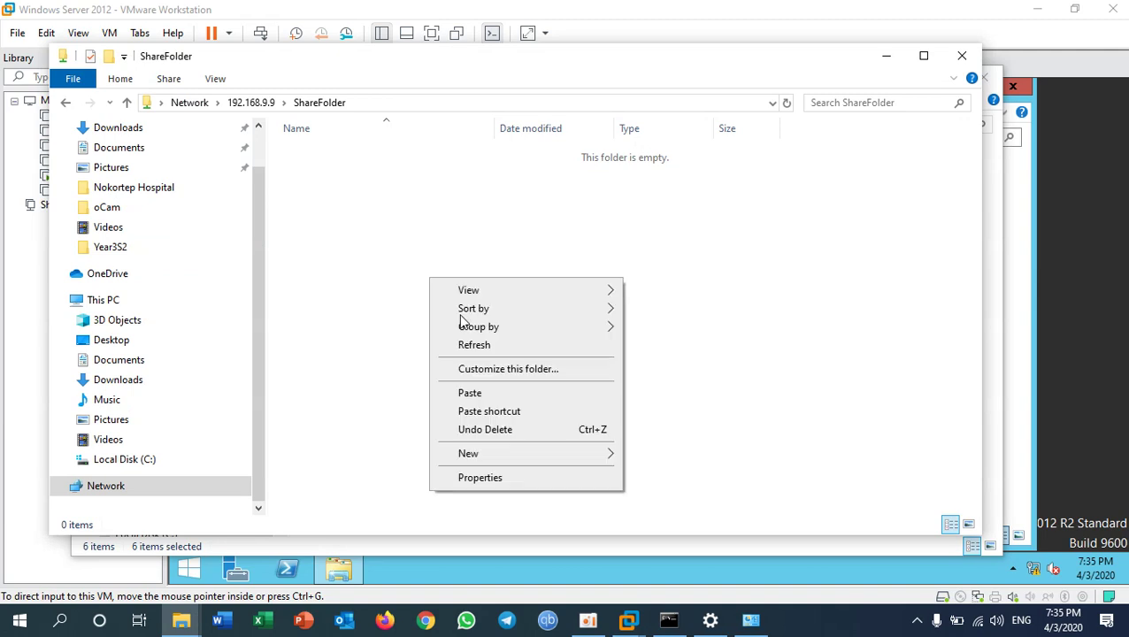
{"action": "left_click", "coordinate": [499, 396]}
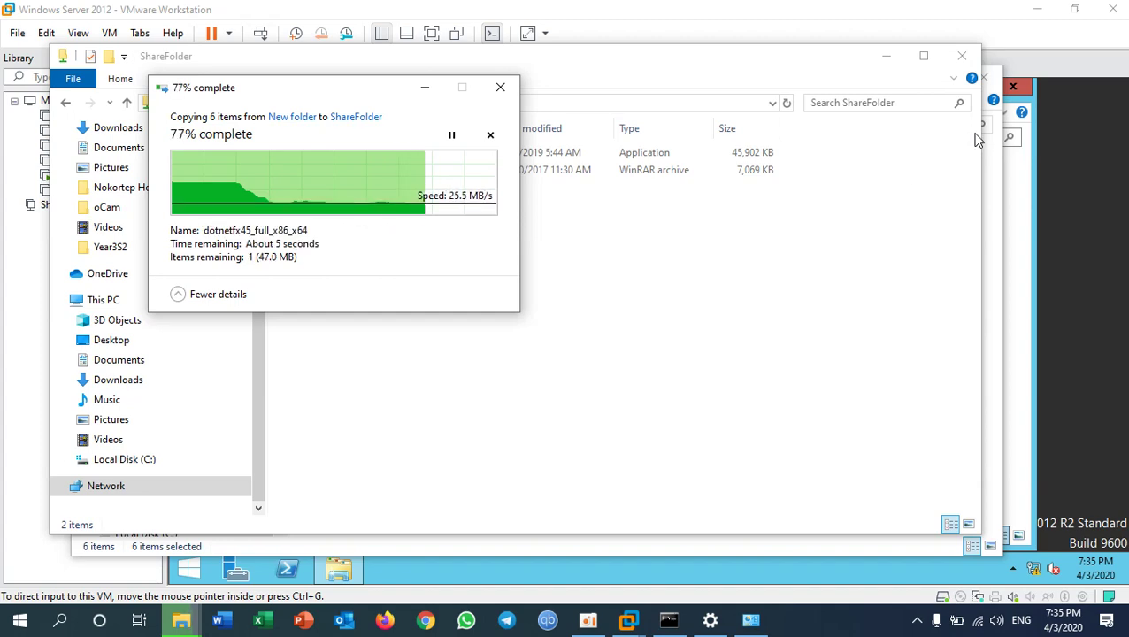
{"action": "left_click", "coordinate": [961, 58]}
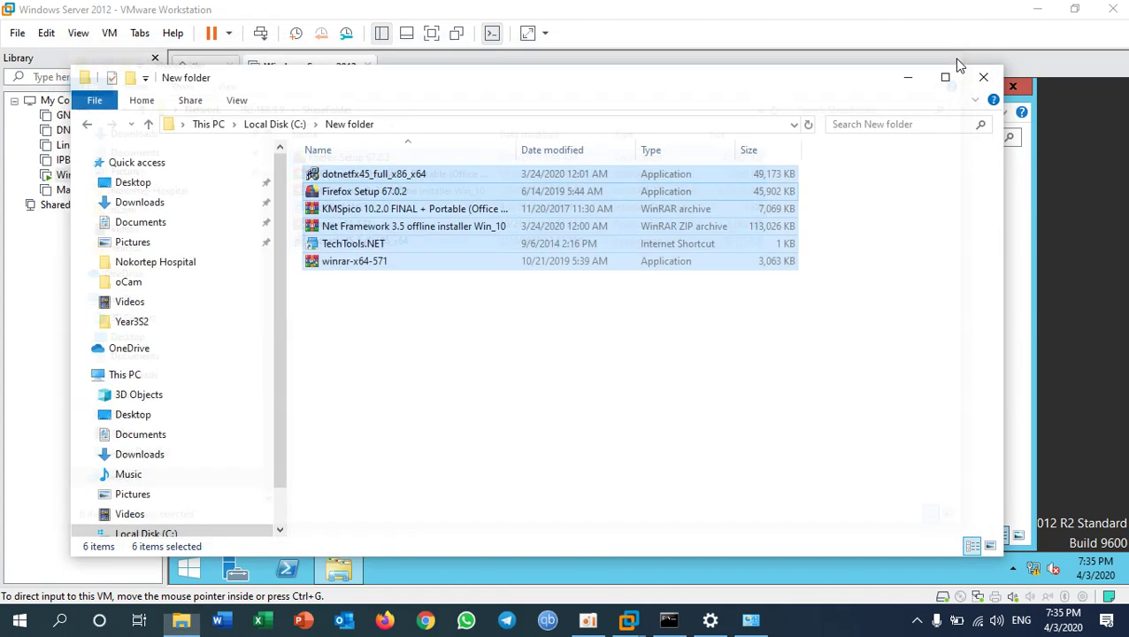
{"action": "left_click", "coordinate": [981, 79]}
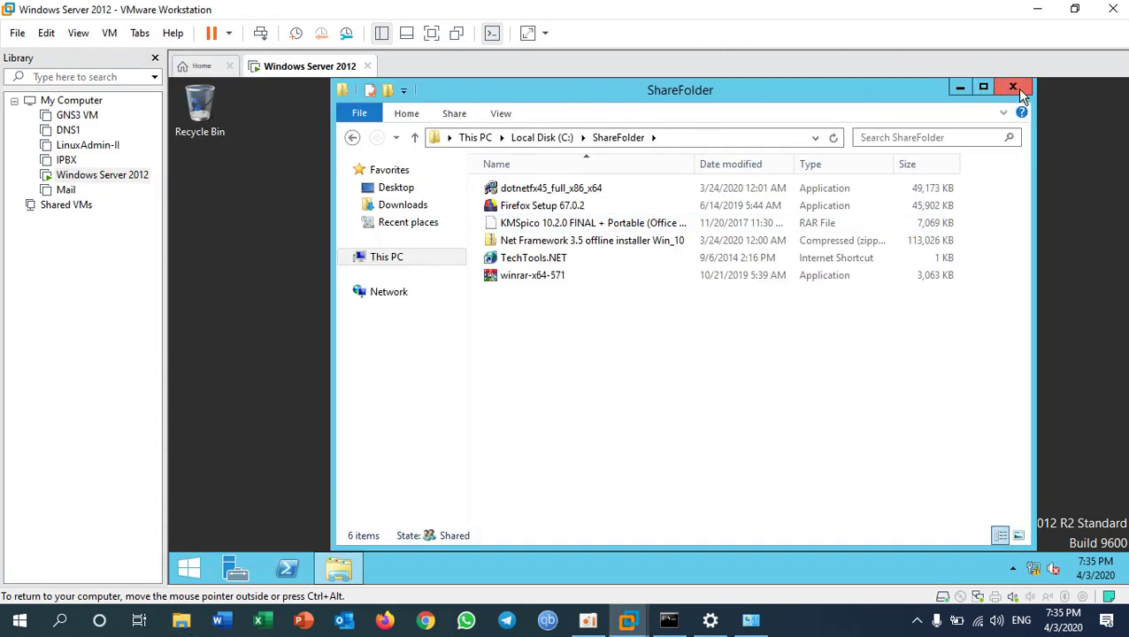
- Return to full screen and install WinRAR 5.71 with default options
{"action": "key", "text": "ctrl+alt+Return"}
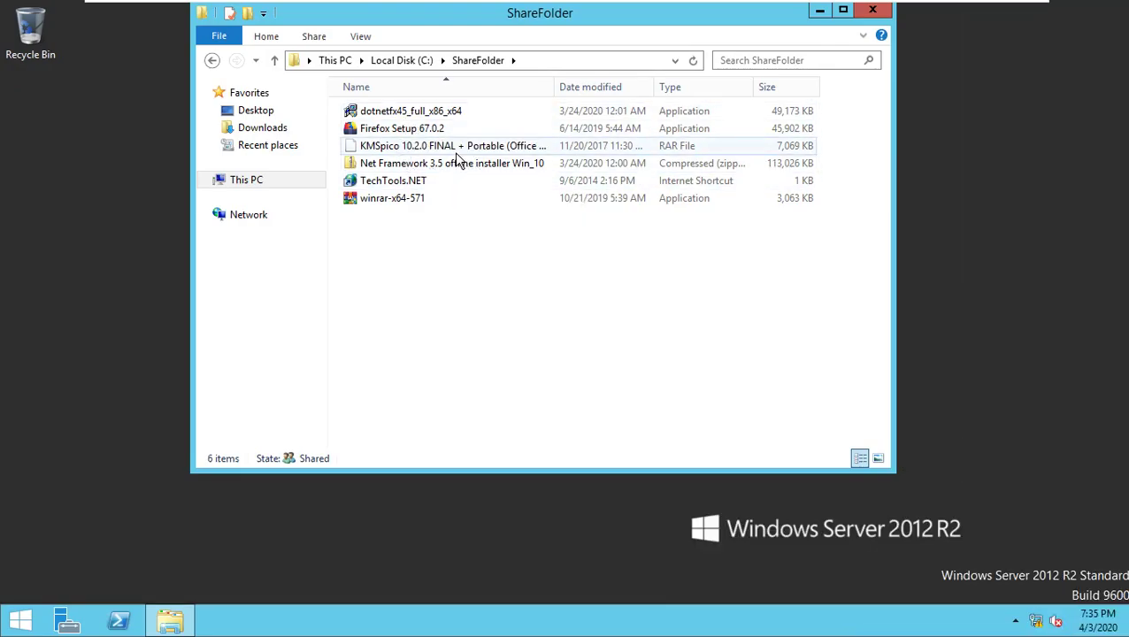
{"action": "double_click", "coordinate": [398, 198]}
{"action": "left_click", "coordinate": [636, 343]}
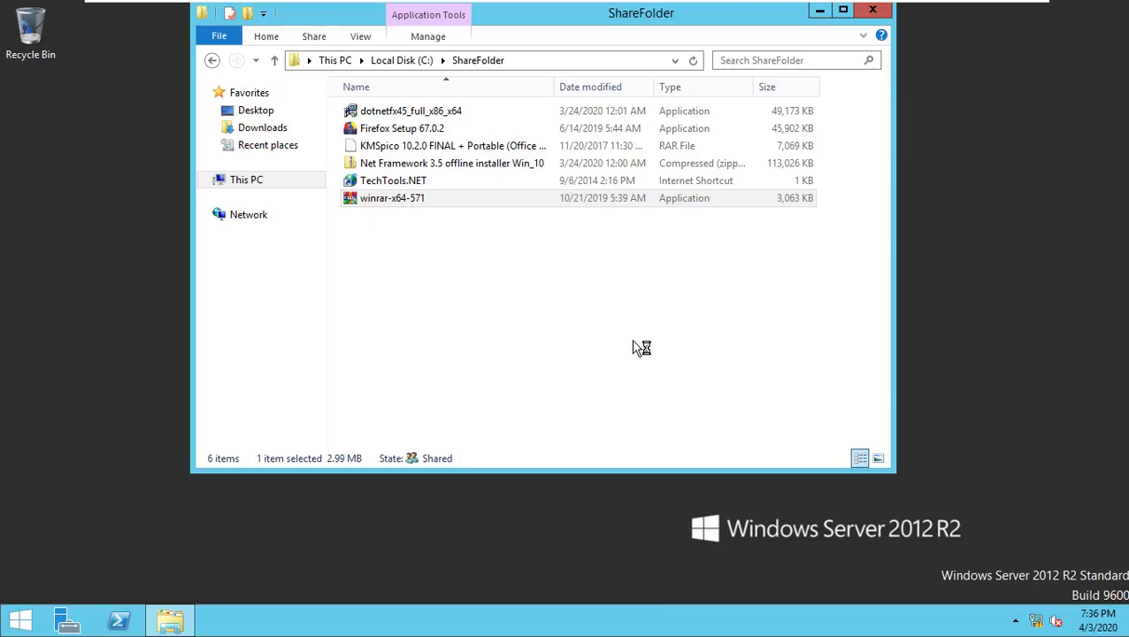
{"action": "left_click", "coordinate": [515, 476]}
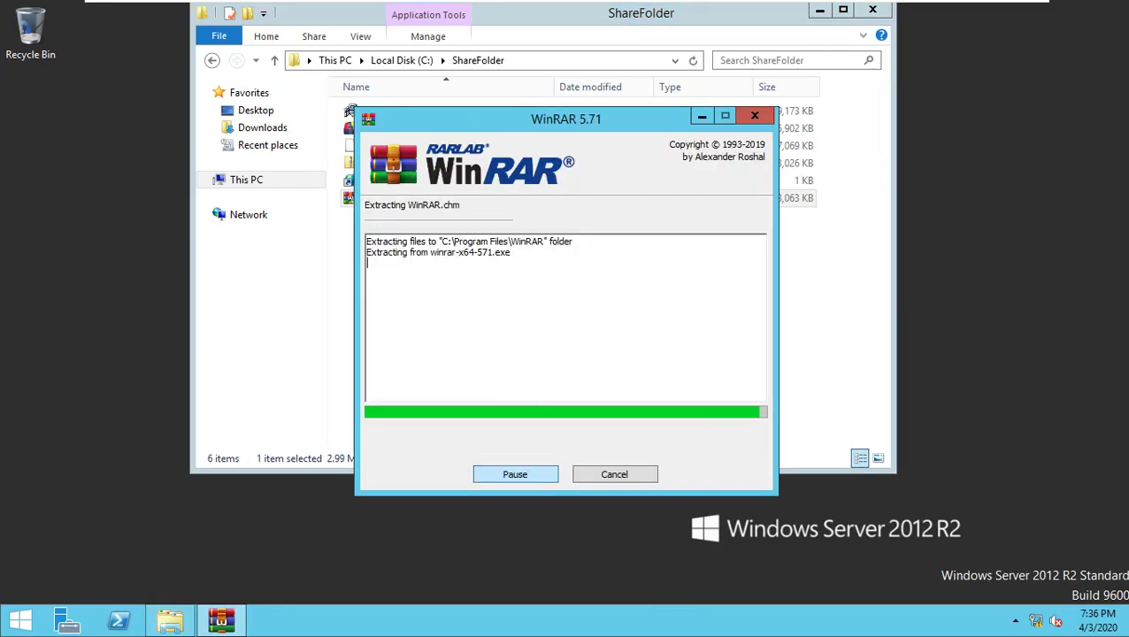
{"action": "left_click", "coordinate": [539, 470]}
{"action": "left_click", "coordinate": [544, 467]}
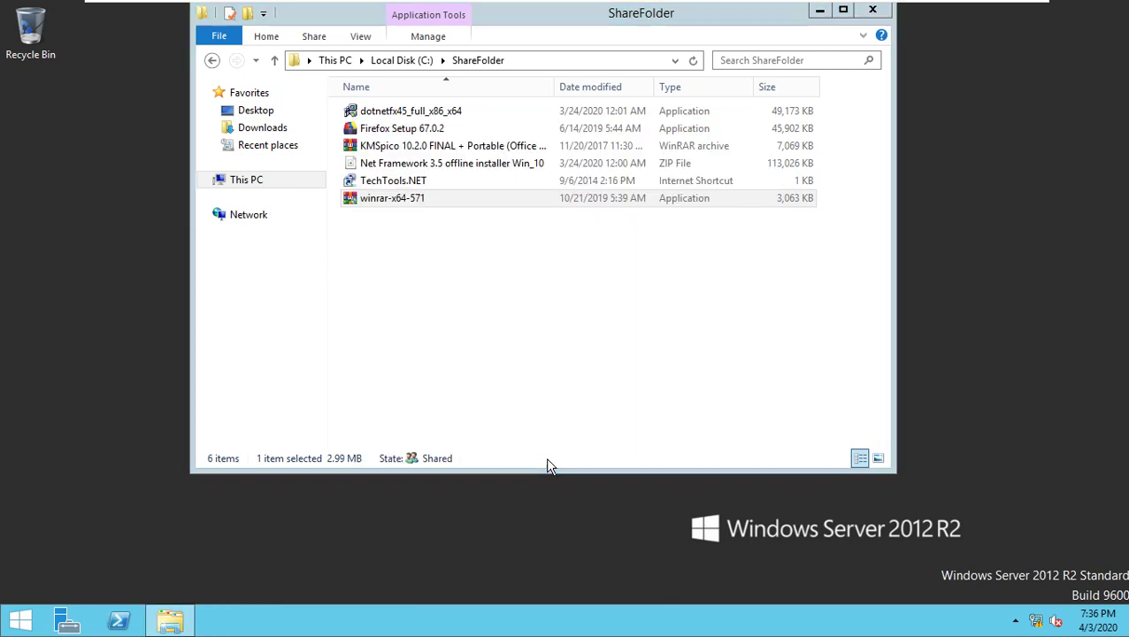
{"action": "left_click", "coordinate": [917, 76]}
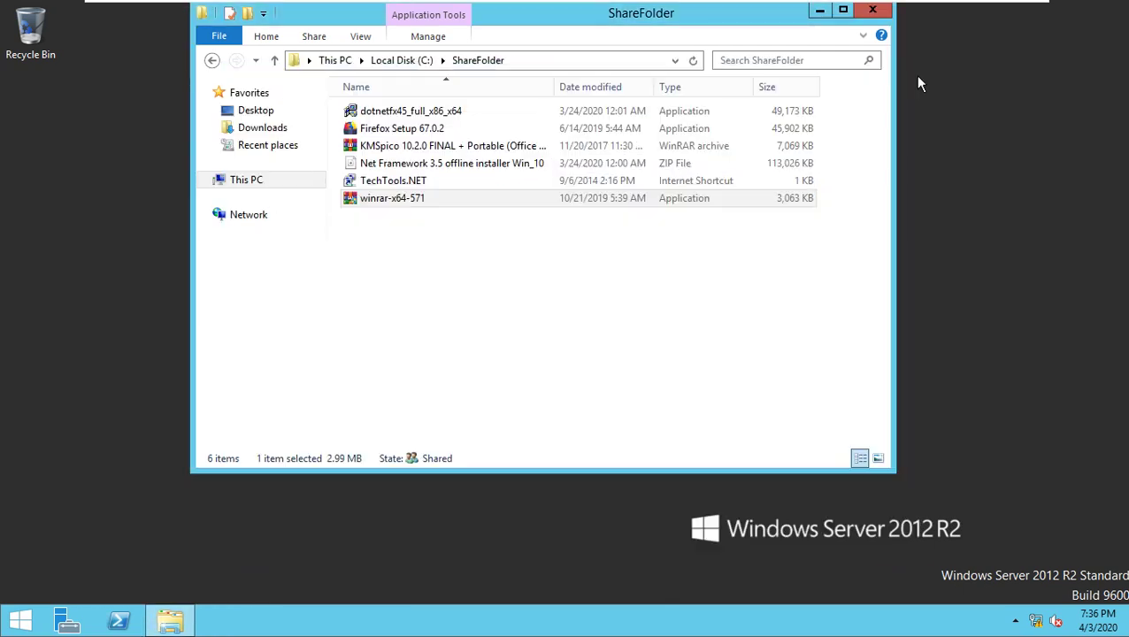
- Extract the KMSpico archive into ShareFolder, replacing all files, and open the extracted folder
{"action": "right_click", "coordinate": [407, 149]}
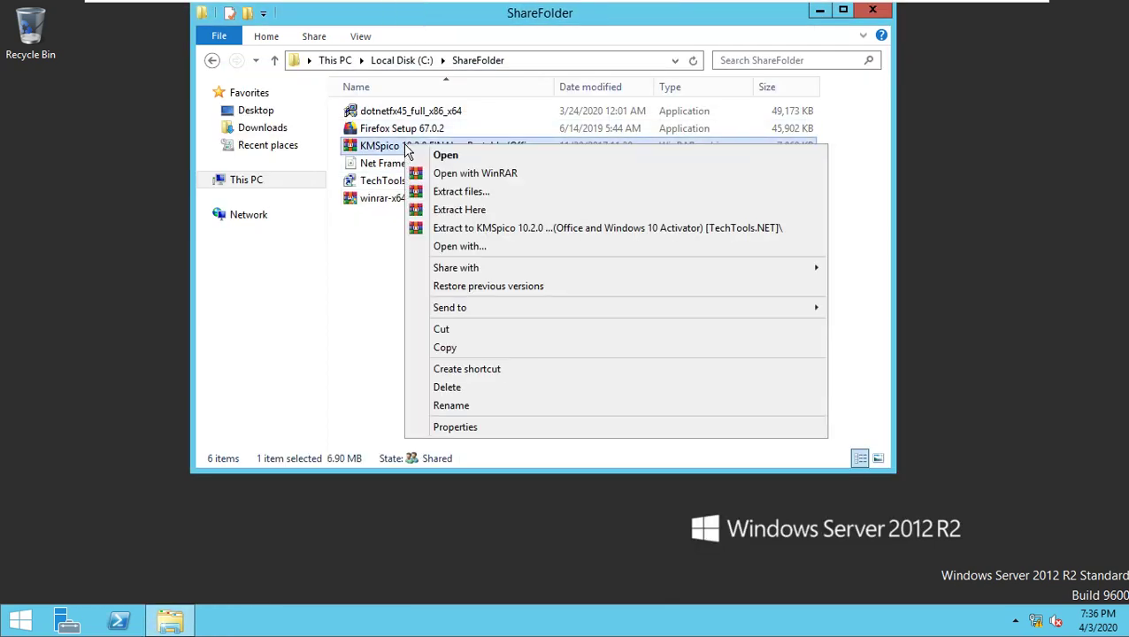
{"action": "left_click", "coordinate": [472, 210]}
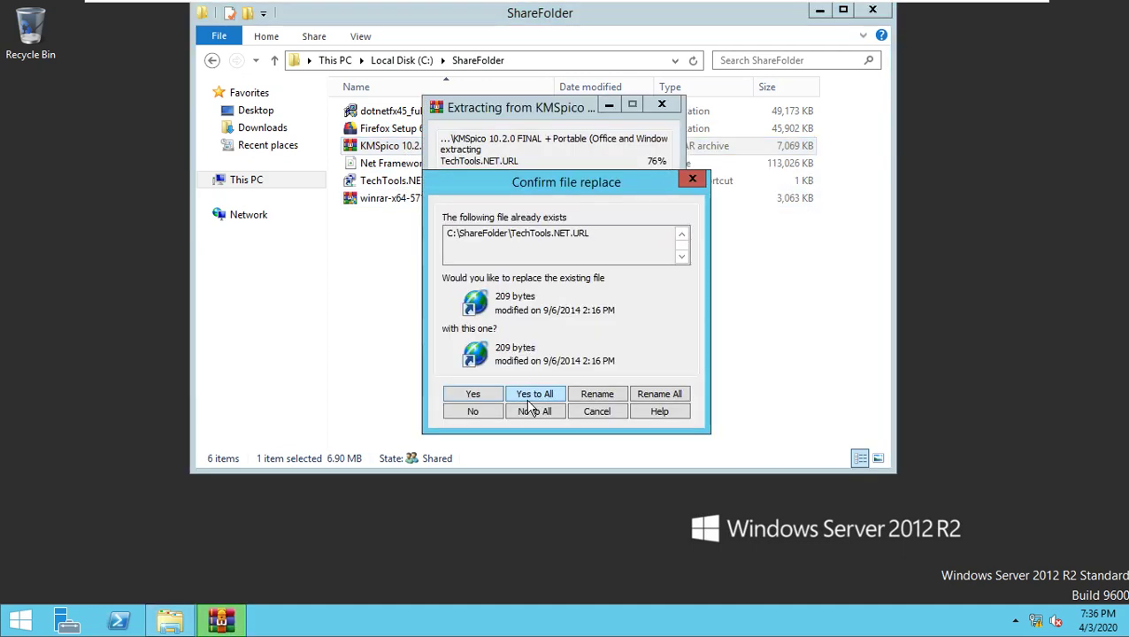
{"action": "left_click", "coordinate": [542, 395]}
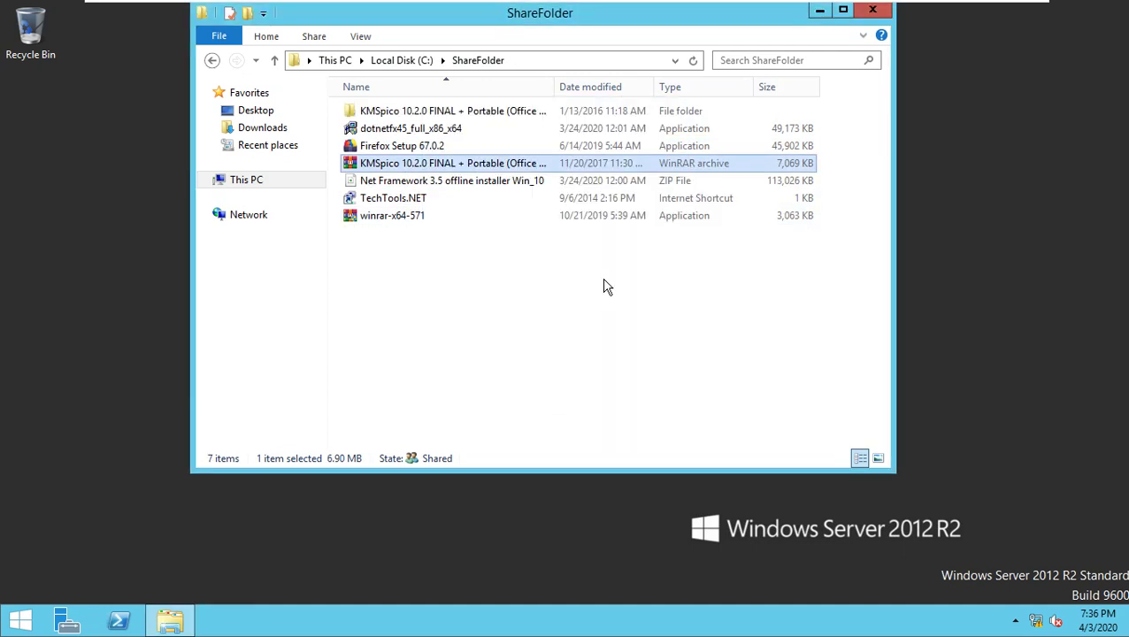
{"action": "left_click", "coordinate": [458, 115]}
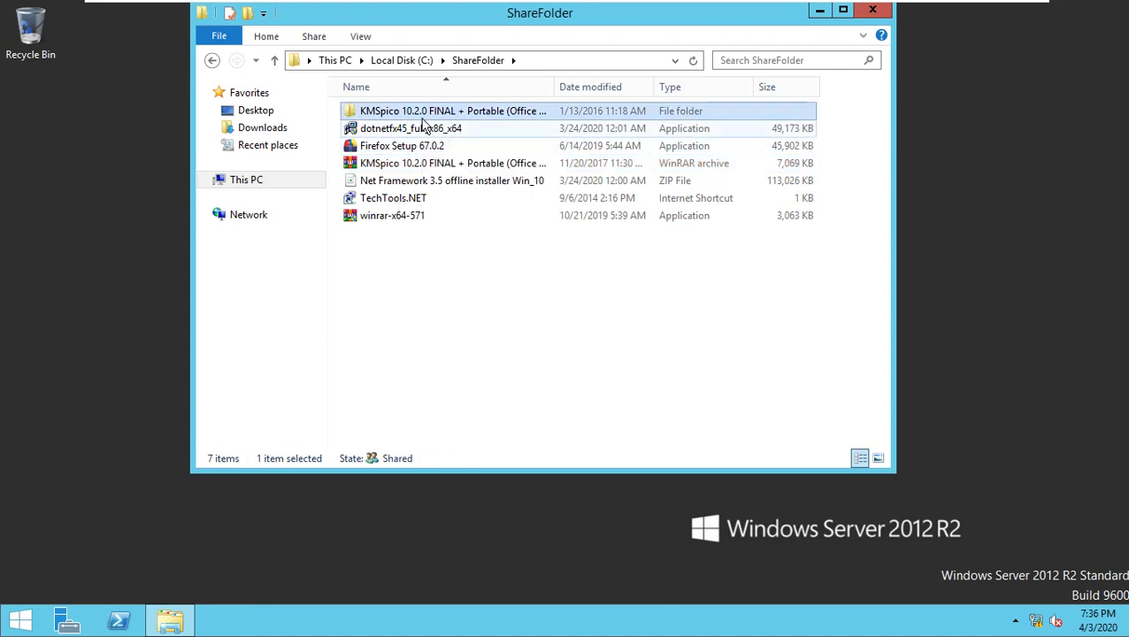
{"action": "double_click", "coordinate": [425, 115]}
- Run KMSpico_setup, accept the license, and install to the default location
{"action": "double_click", "coordinate": [402, 113]}
{"action": "double_click", "coordinate": [391, 113]}
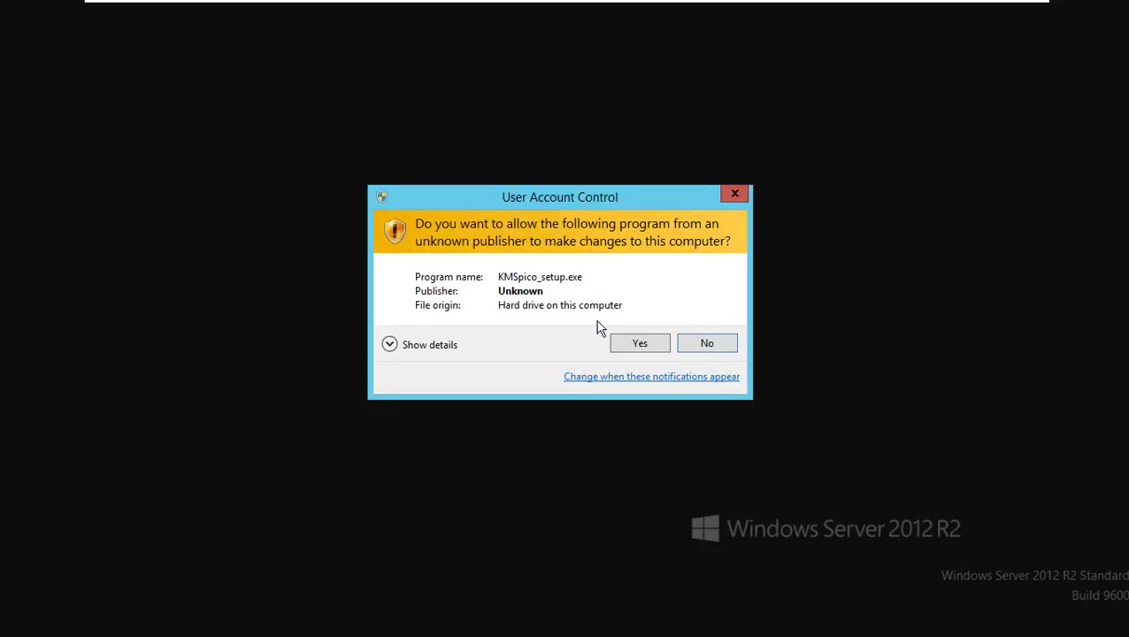
{"action": "left_click", "coordinate": [630, 344]}
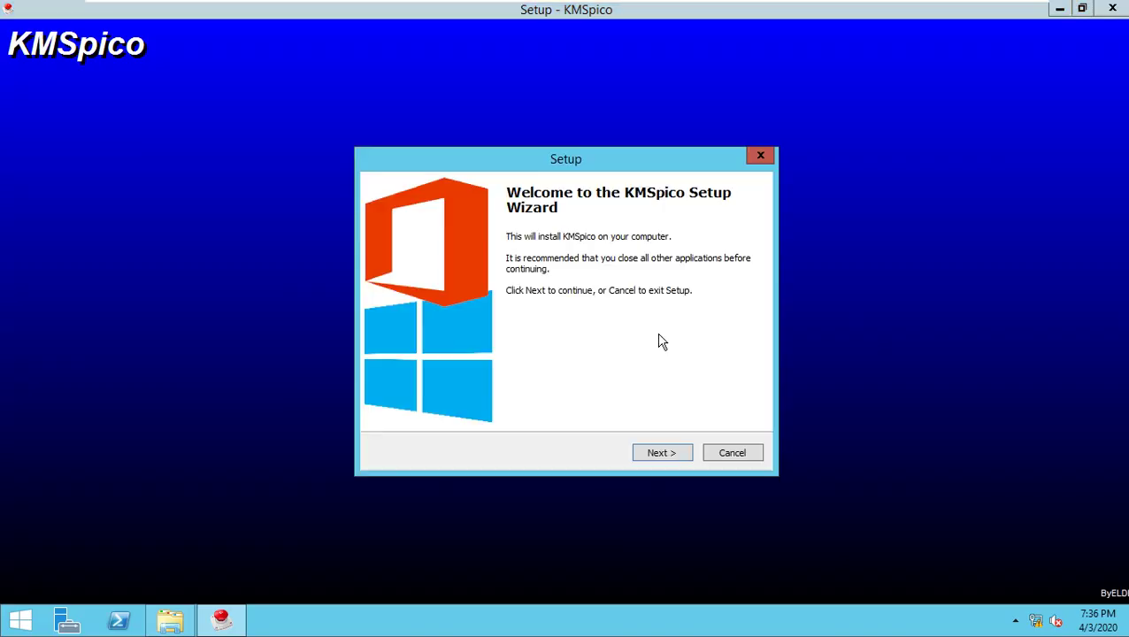
{"action": "left_click", "coordinate": [670, 455]}
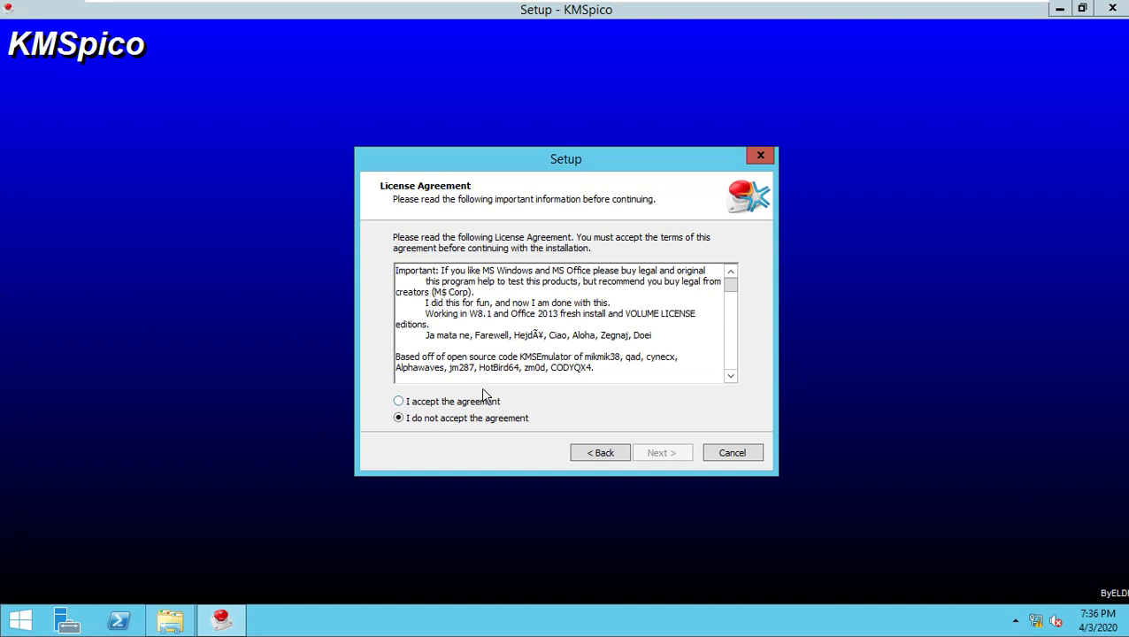
{"action": "left_click", "coordinate": [458, 403]}
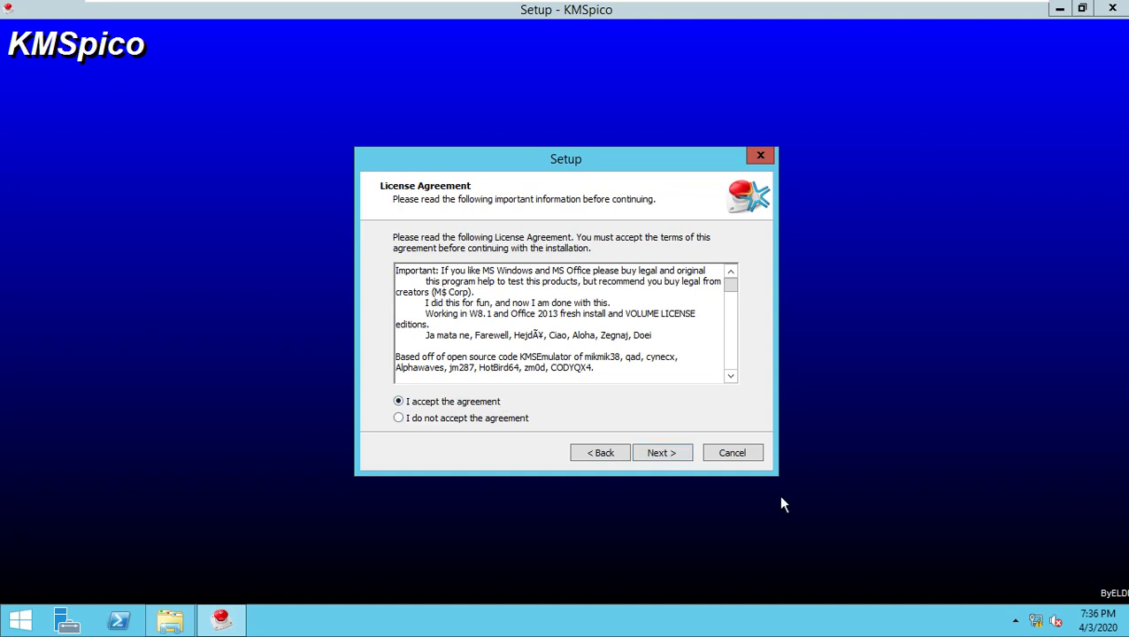
{"action": "left_click", "coordinate": [674, 456]}
{"action": "left_click", "coordinate": [672, 454]}
{"action": "left_click", "coordinate": [672, 455]}
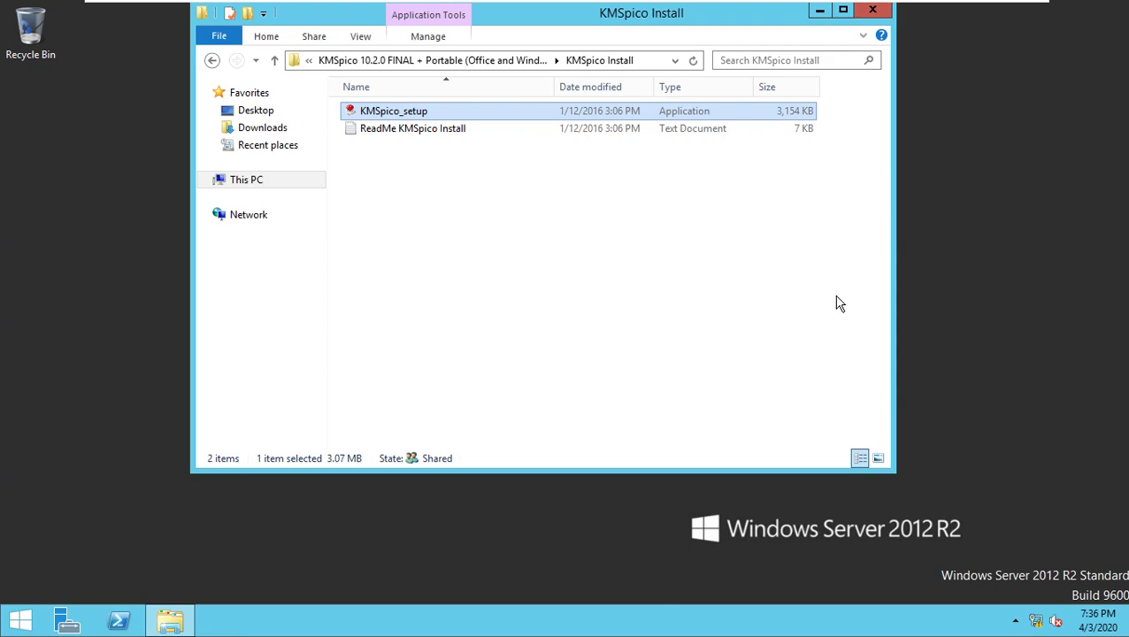
- Launch the newly installed KMSpico from Start > Apps and allow it to run
{"action": "left_click", "coordinate": [19, 621]}
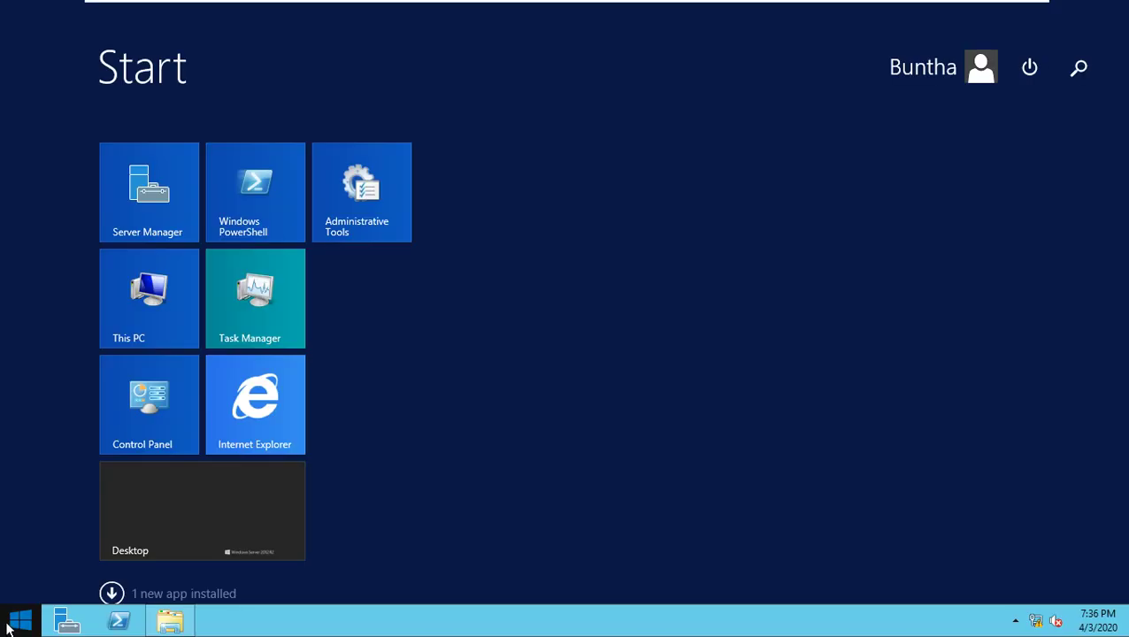
{"action": "left_click", "coordinate": [112, 594]}
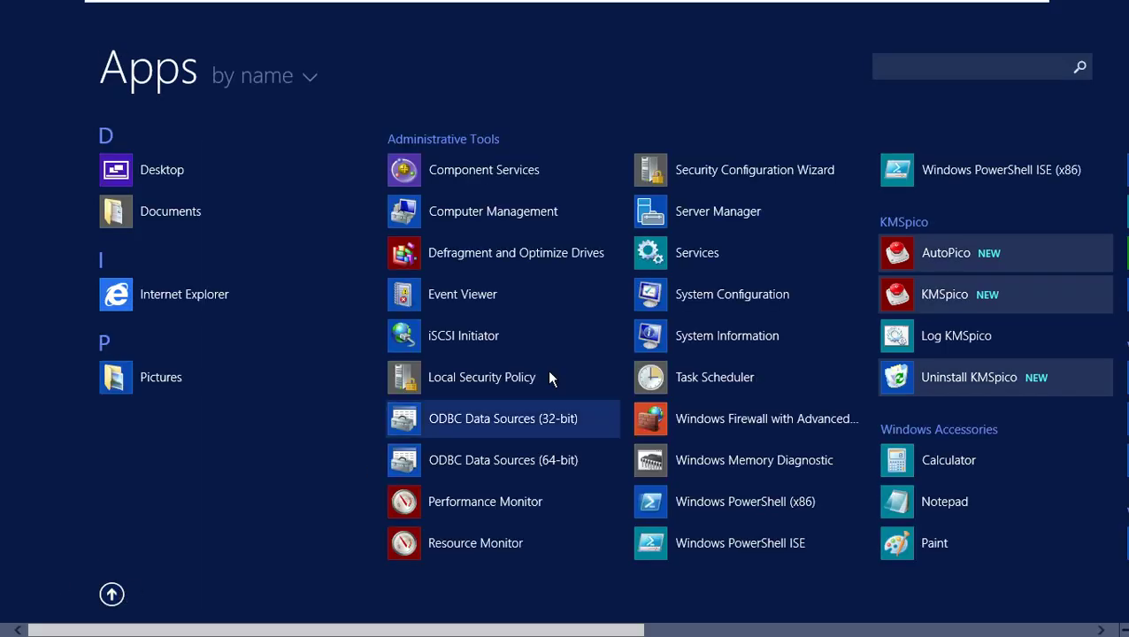
{"action": "left_click", "coordinate": [945, 296]}
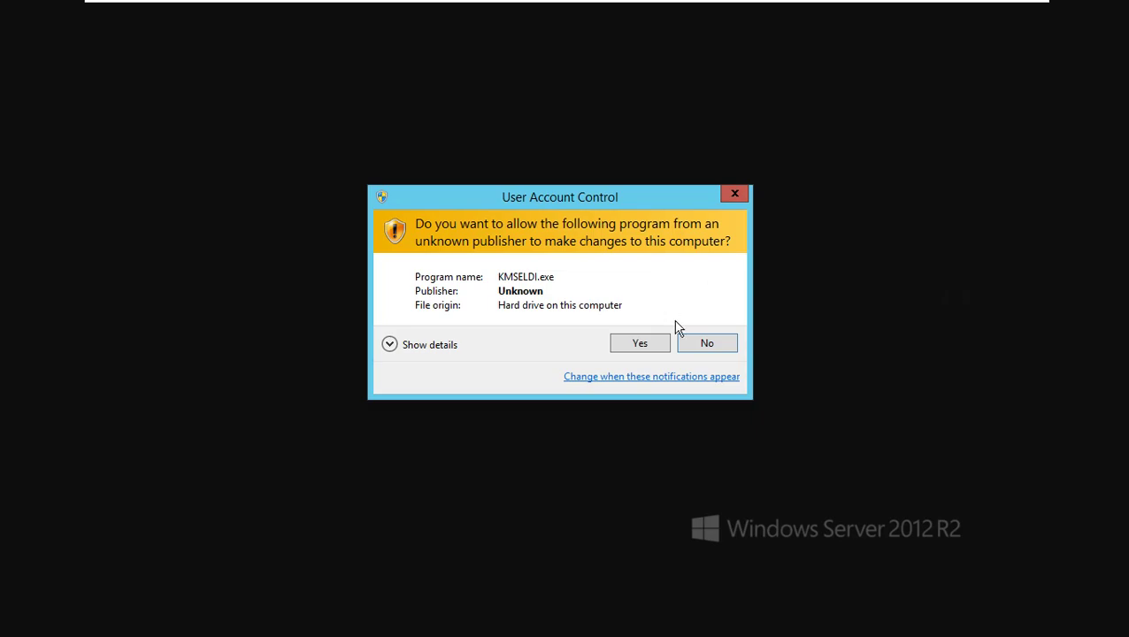
{"action": "left_click", "coordinate": [641, 345]}
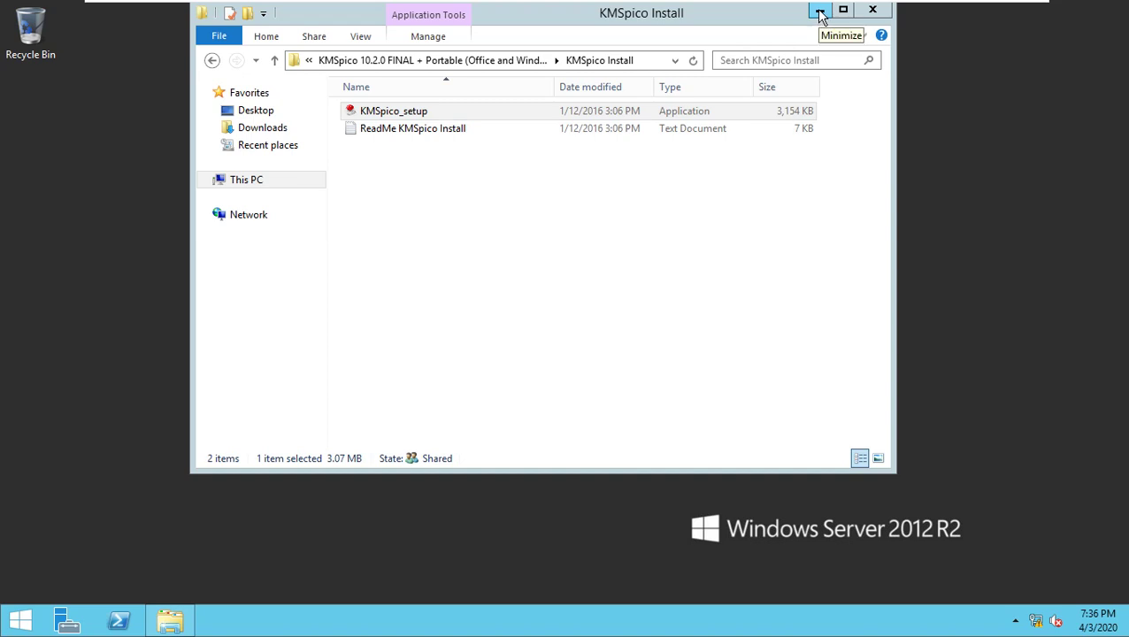
- Run the KMSpico activation and verify Windows is activated in This PC's System properties
{"action": "left_click", "coordinate": [523, 366]}
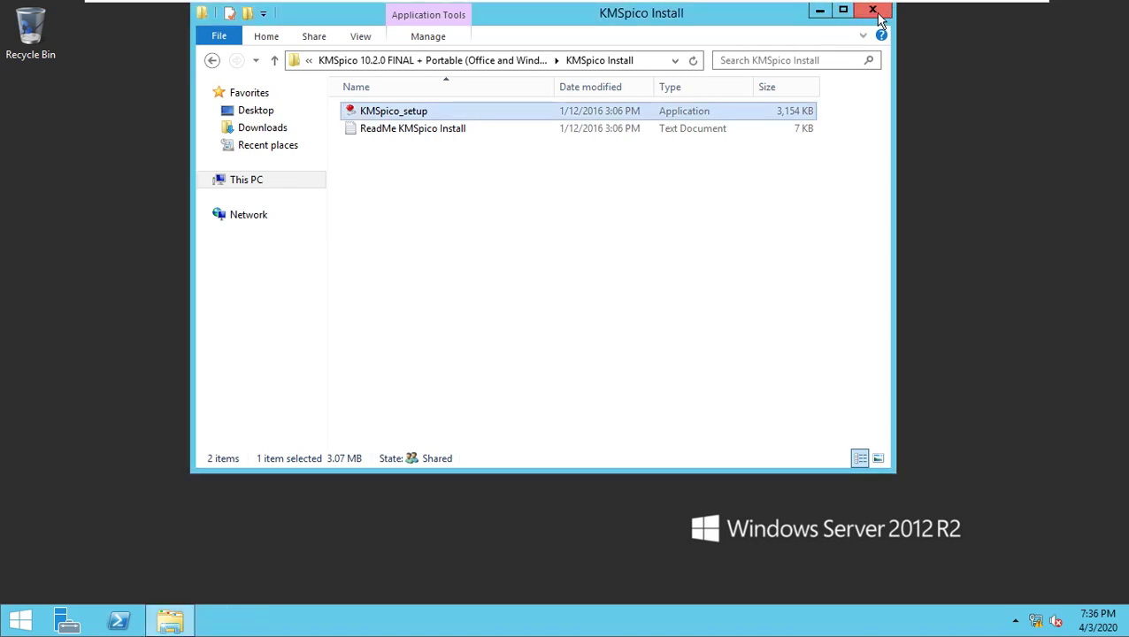
{"action": "right_click", "coordinate": [245, 183]}
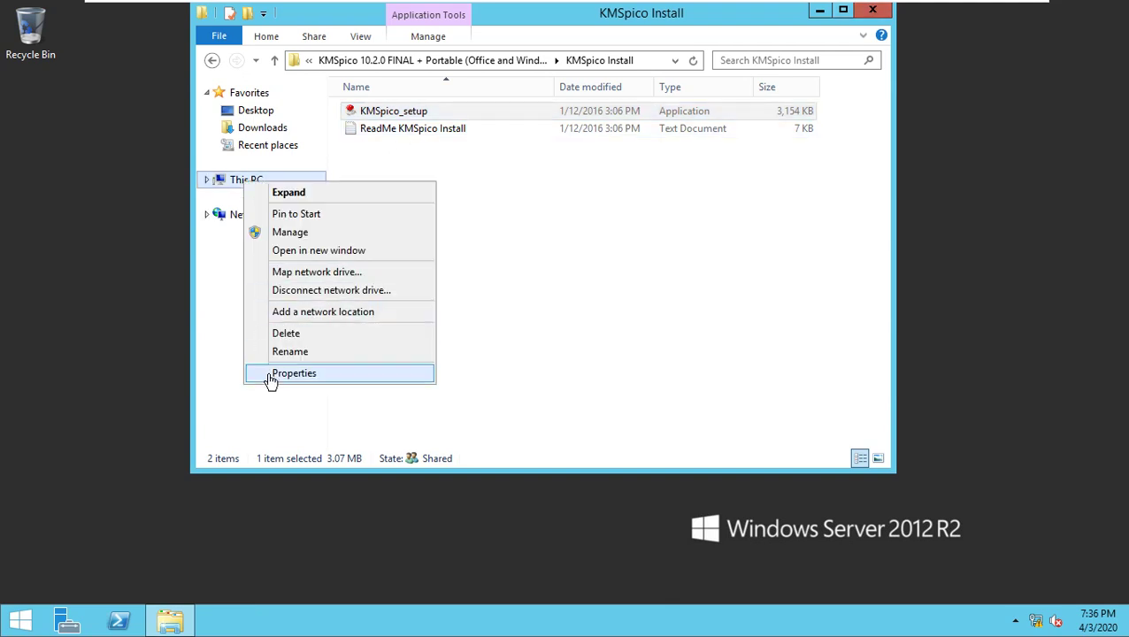
{"action": "left_click", "coordinate": [294, 373]}
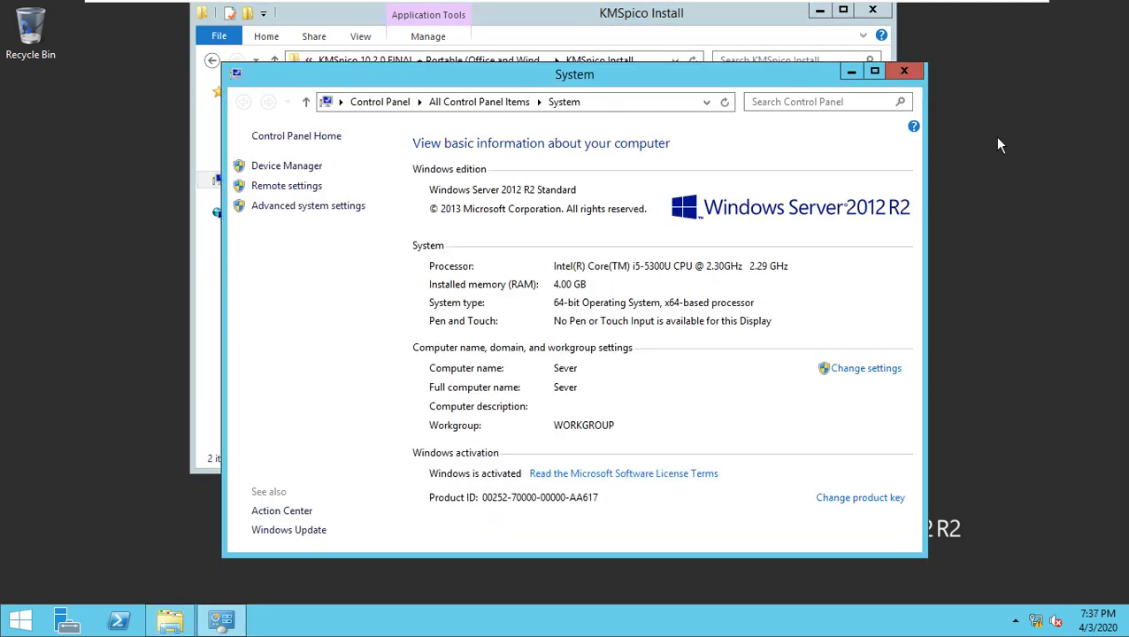
{"action": "left_click", "coordinate": [904, 71]}
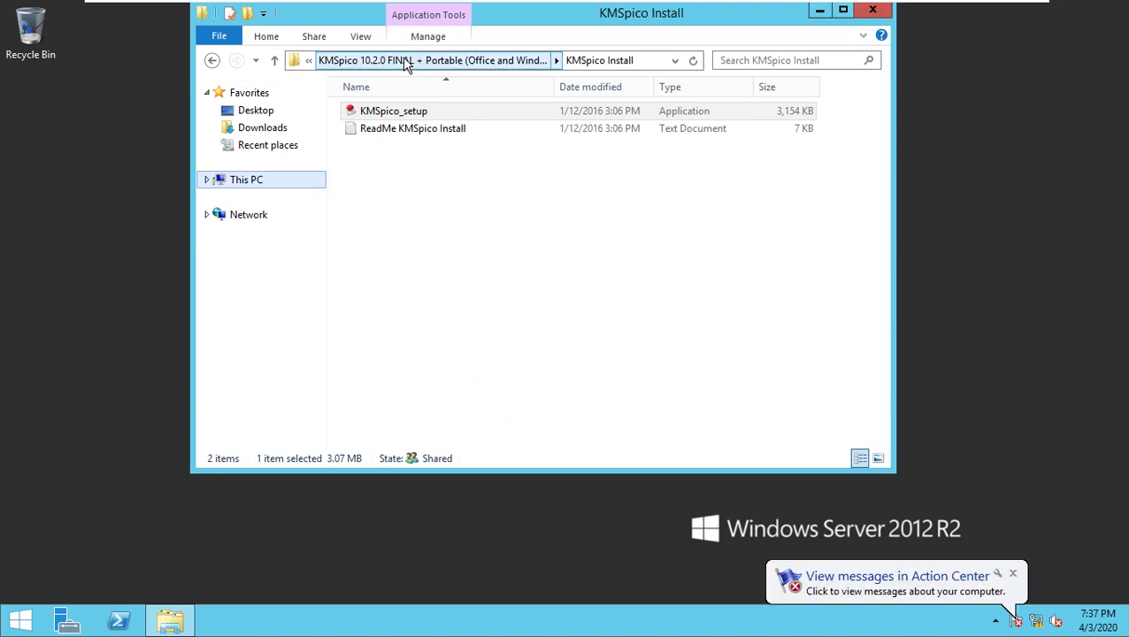
- Go back up to ShareFolder and select the Firefox Setup 67.0.2 installer
{"action": "left_click", "coordinate": [299, 64]}
{"action": "left_click", "coordinate": [310, 64]}
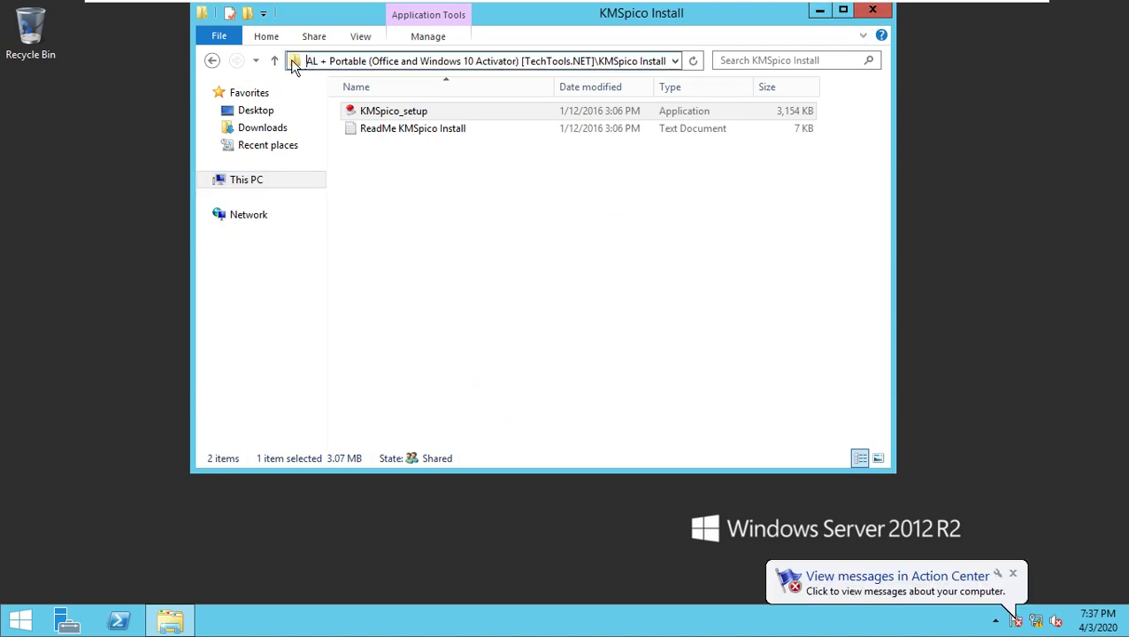
{"action": "left_click", "coordinate": [275, 60]}
{"action": "left_click", "coordinate": [274, 62]}
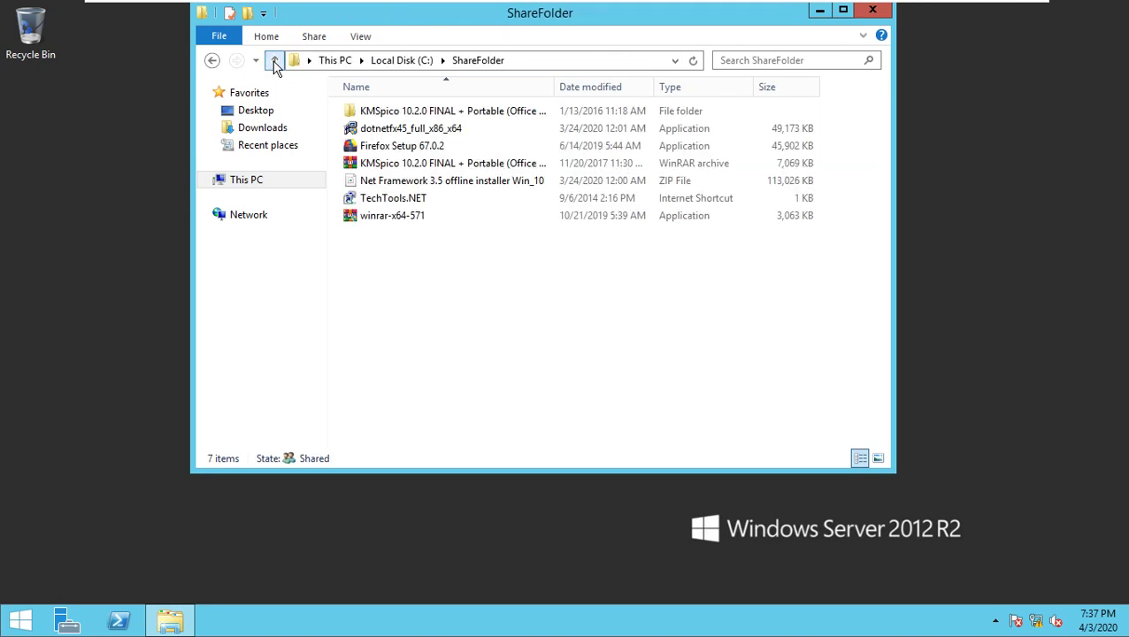
{"action": "left_click", "coordinate": [400, 148]}
- Install Firefox 67.0.2 with standard setup, skip launching it, and close the ShareFolder window
{"action": "double_click", "coordinate": [404, 148]}
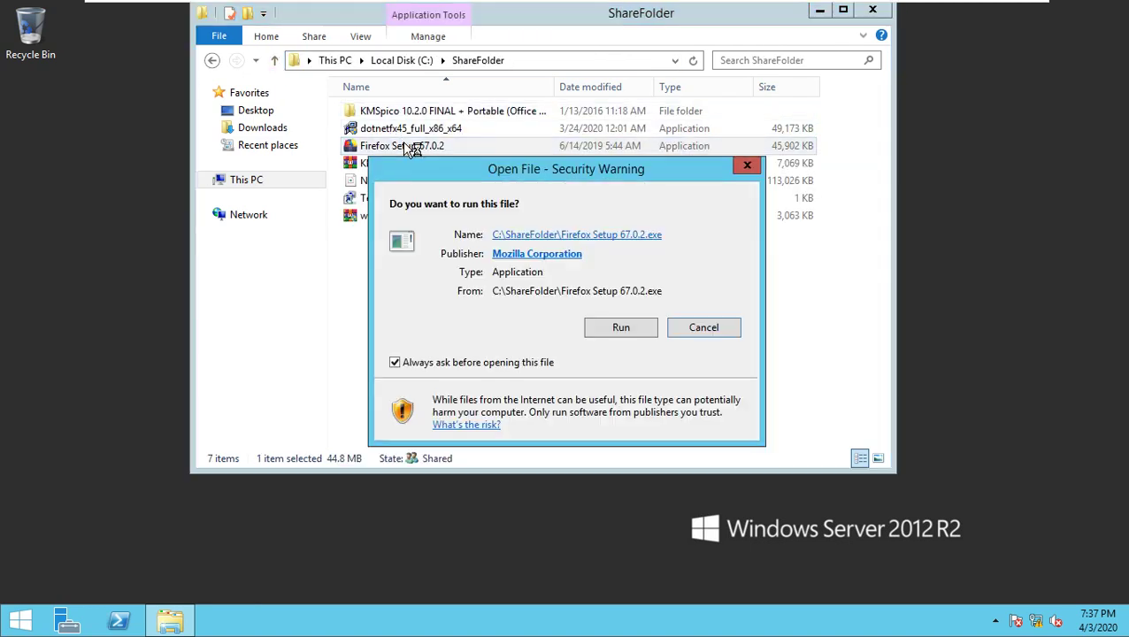
{"action": "left_click", "coordinate": [620, 328]}
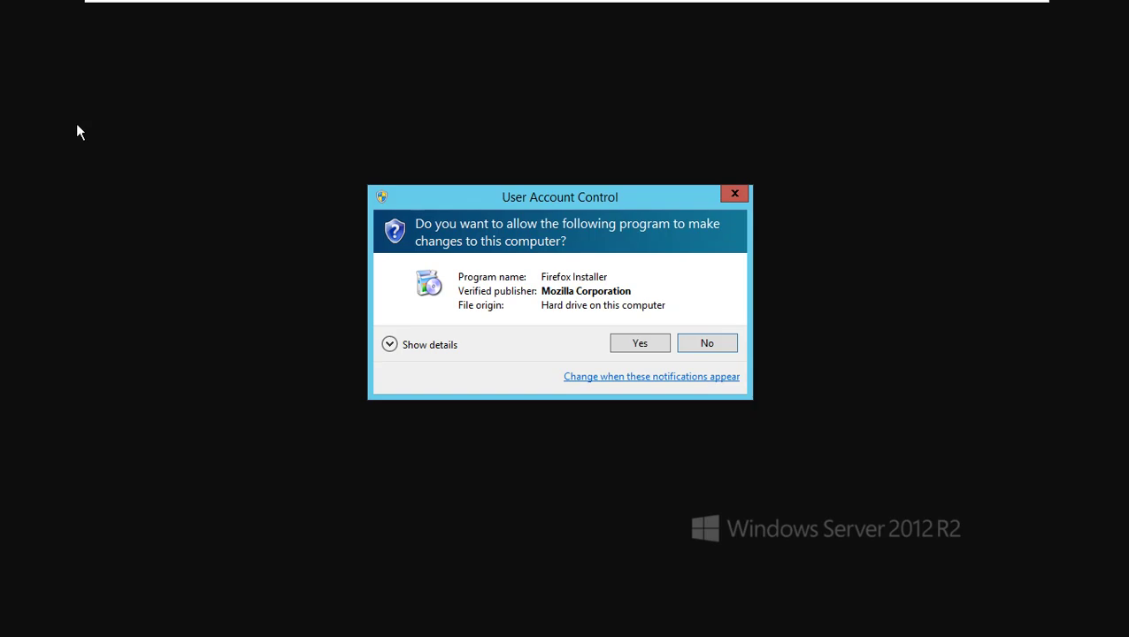
{"action": "left_click", "coordinate": [620, 348]}
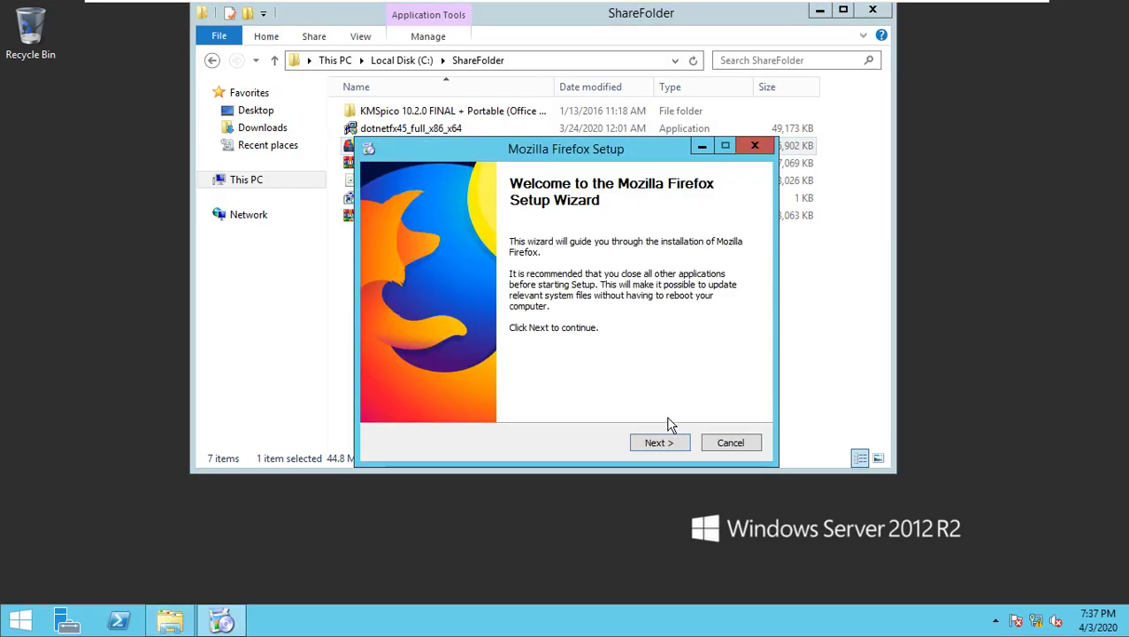
{"action": "left_click", "coordinate": [666, 444]}
{"action": "left_click", "coordinate": [668, 446]}
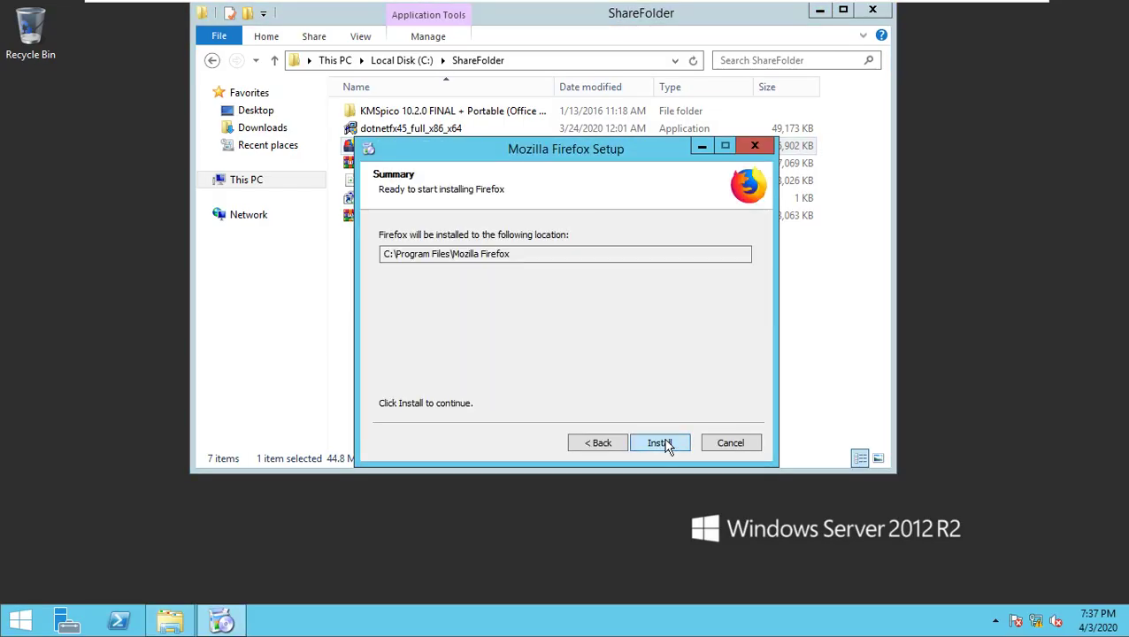
{"action": "left_click", "coordinate": [664, 444]}
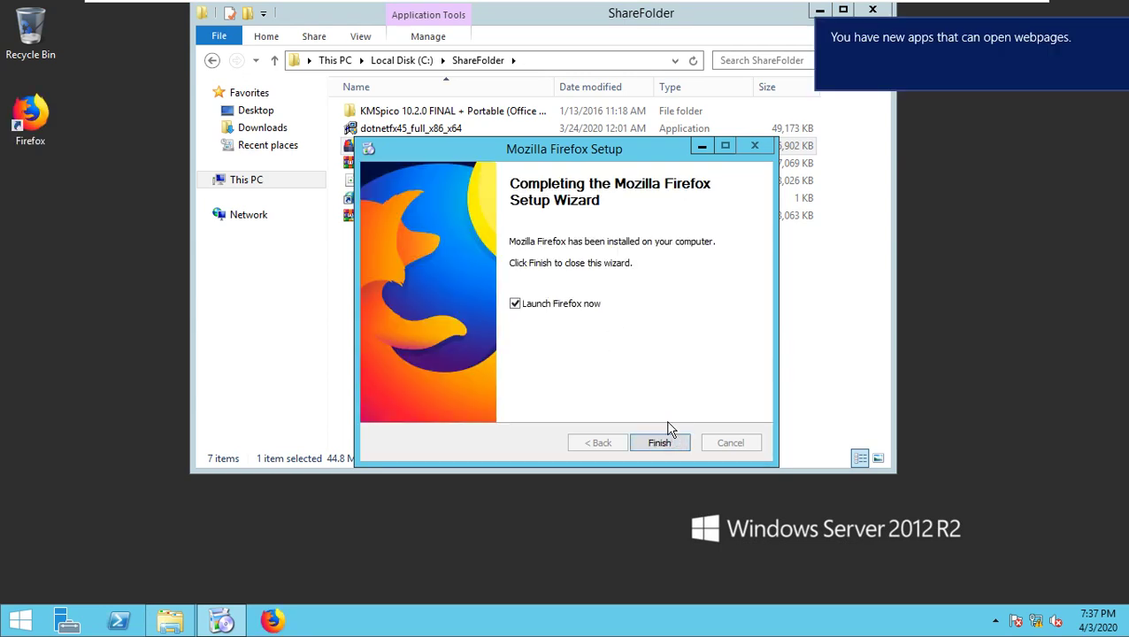
{"action": "left_click", "coordinate": [561, 306]}
{"action": "left_click", "coordinate": [660, 443]}
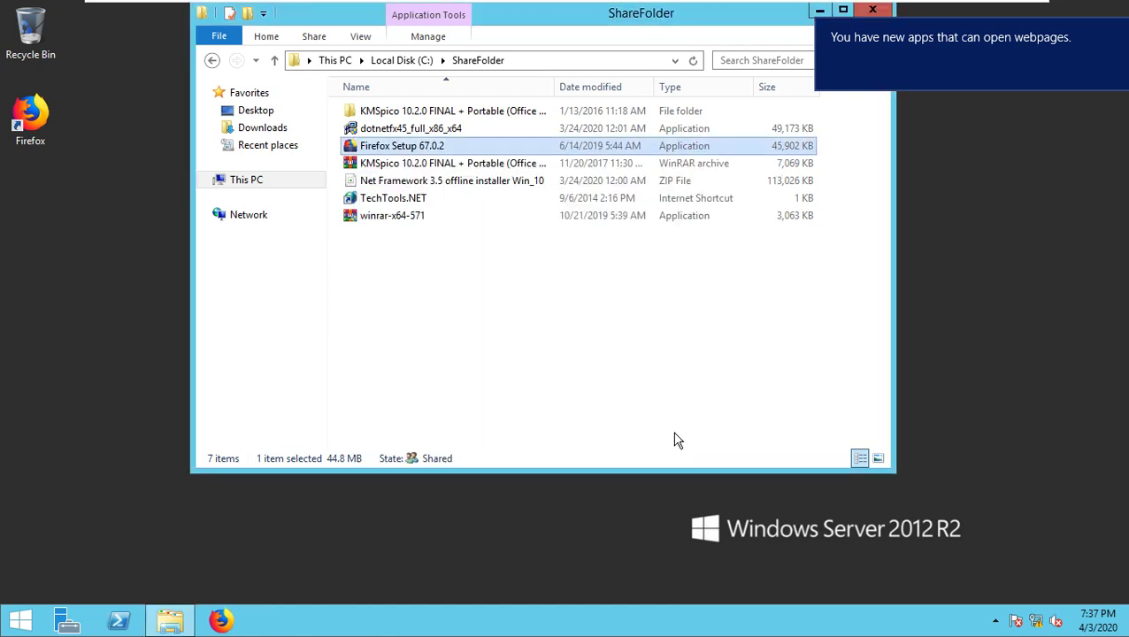
{"action": "left_click", "coordinate": [875, 10]}
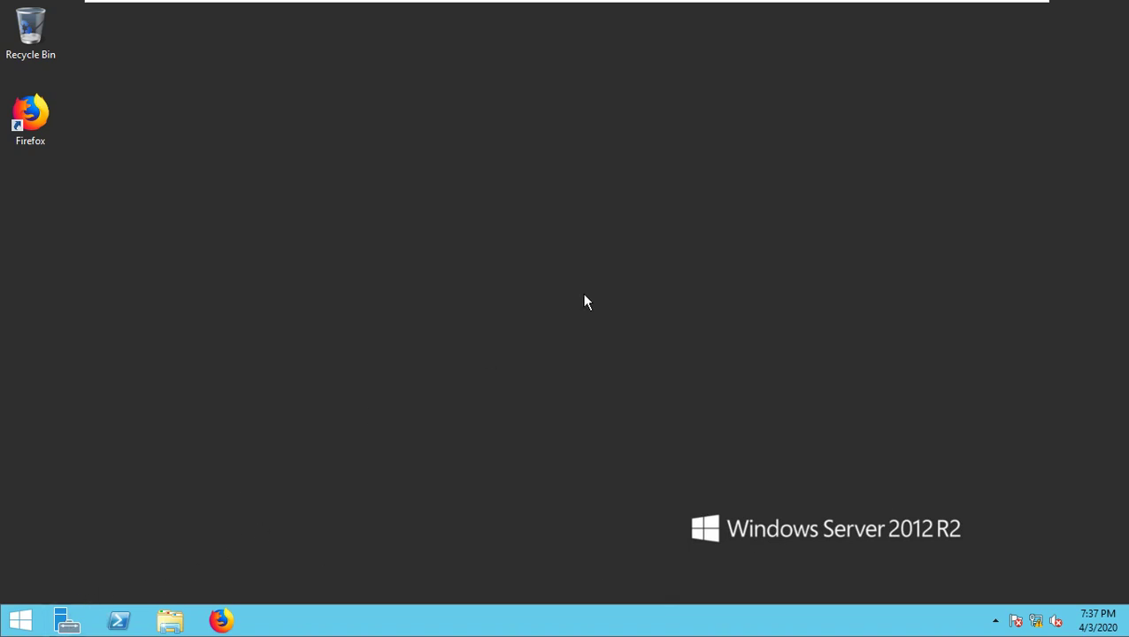
{"action": "key", "text": "super+r"}
{"action": "type", "text": "notepad"}
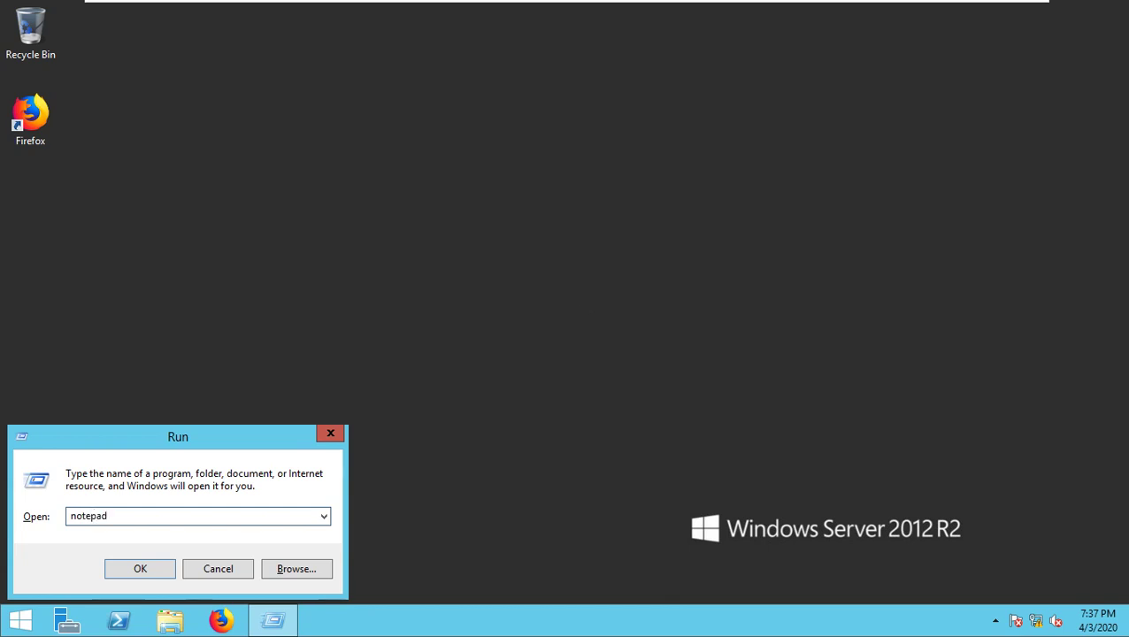
{"action": "key", "text": "Return"}
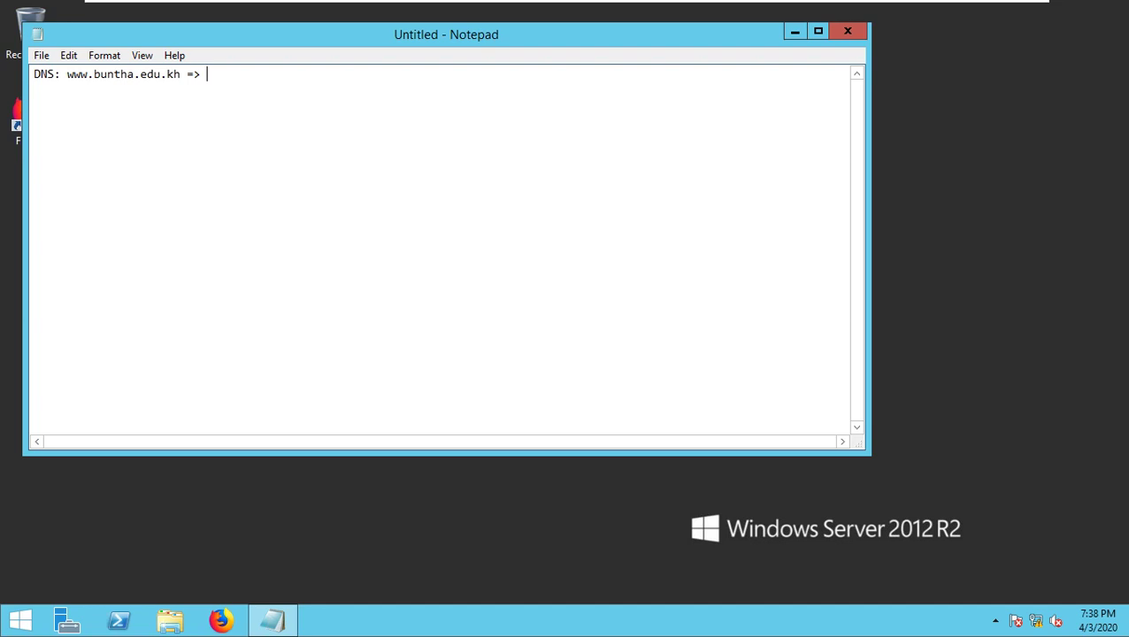
{"action": "type", "text": "8.9.9"}
{"action": "left_click_drag", "start_coordinate": [206, 74], "coordinate": [292, 70]}
{"action": "left_click_drag", "start_coordinate": [181, 74], "coordinate": [64, 83]}
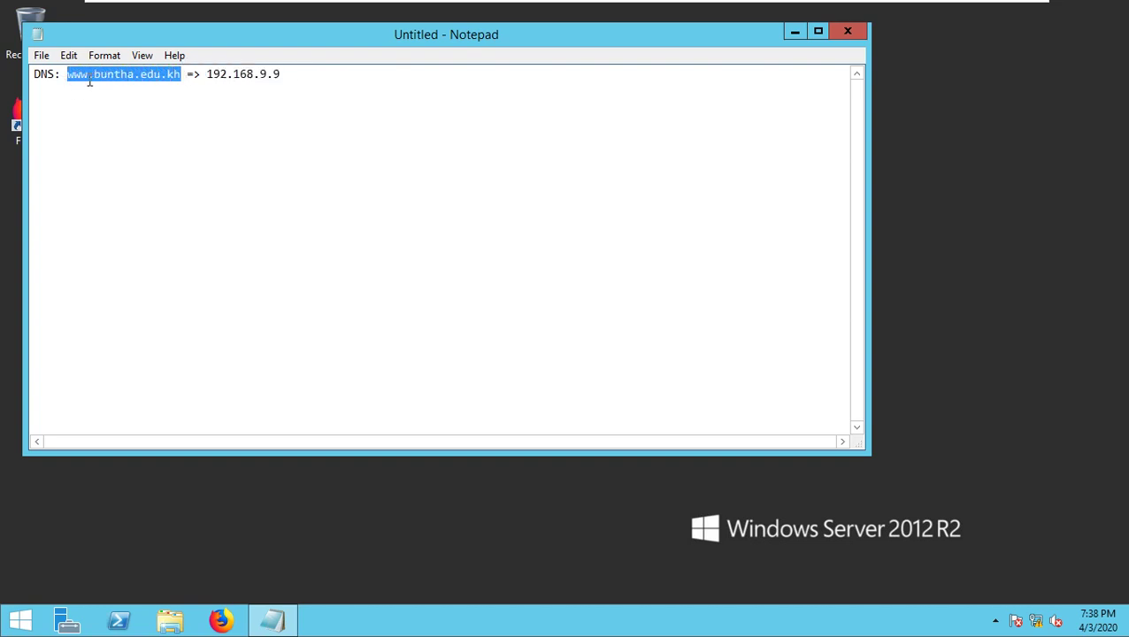
{"action": "left_click_drag", "start_coordinate": [281, 75], "coordinate": [206, 74]}
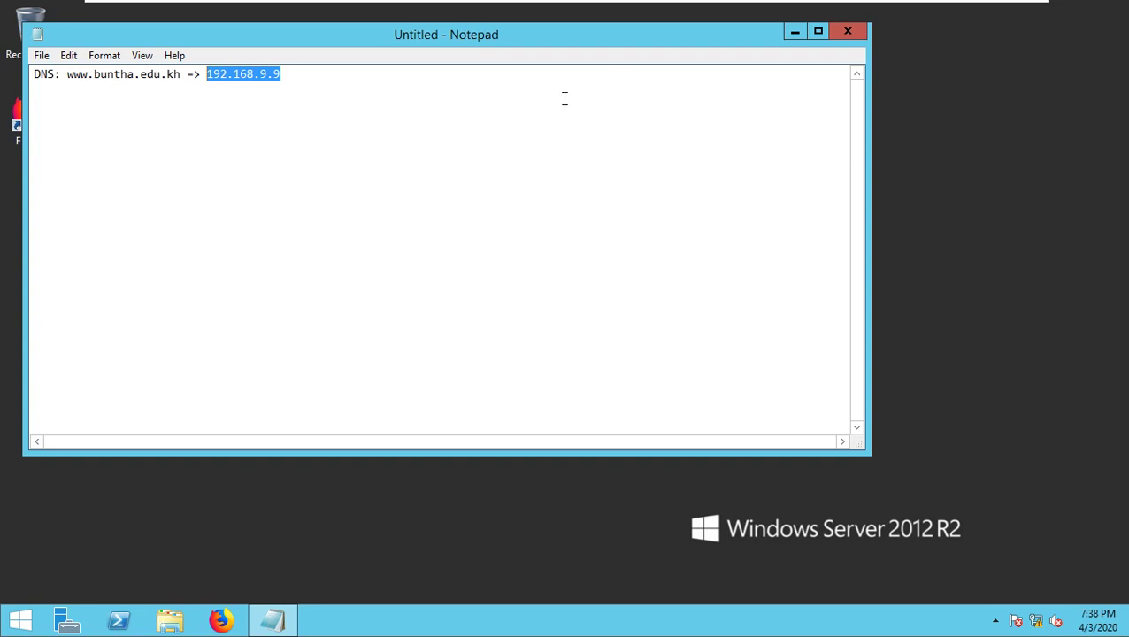
{"action": "left_click", "coordinate": [794, 32]}
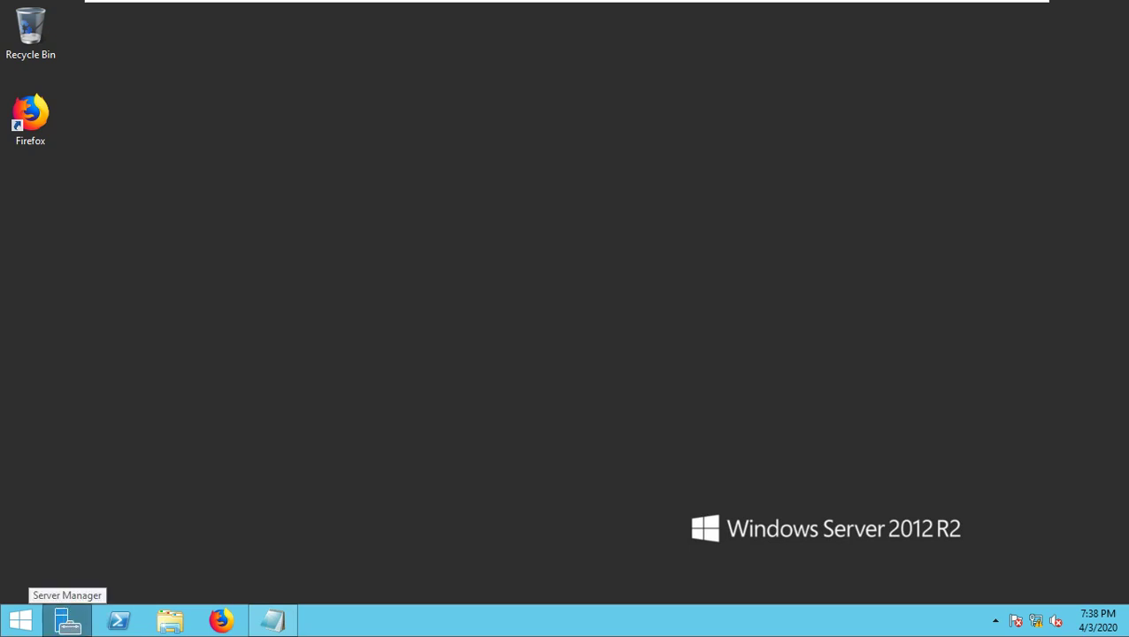
- Open Server Manager and launch Add roles and features from the Dashboard
{"action": "left_click", "coordinate": [67, 619]}
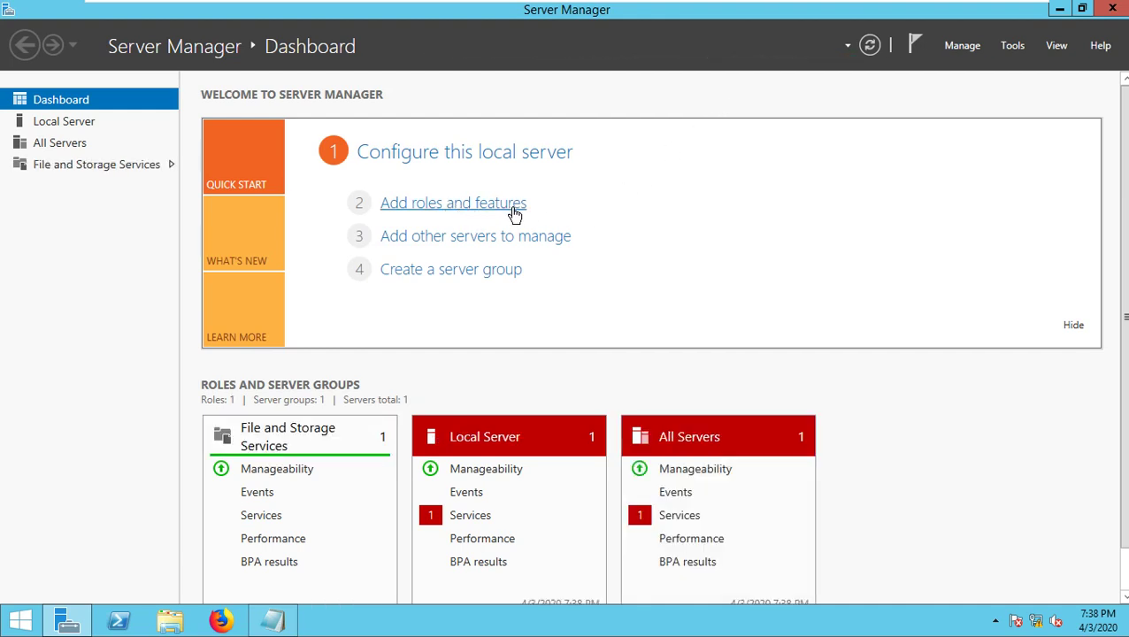
{"action": "left_click", "coordinate": [514, 215]}
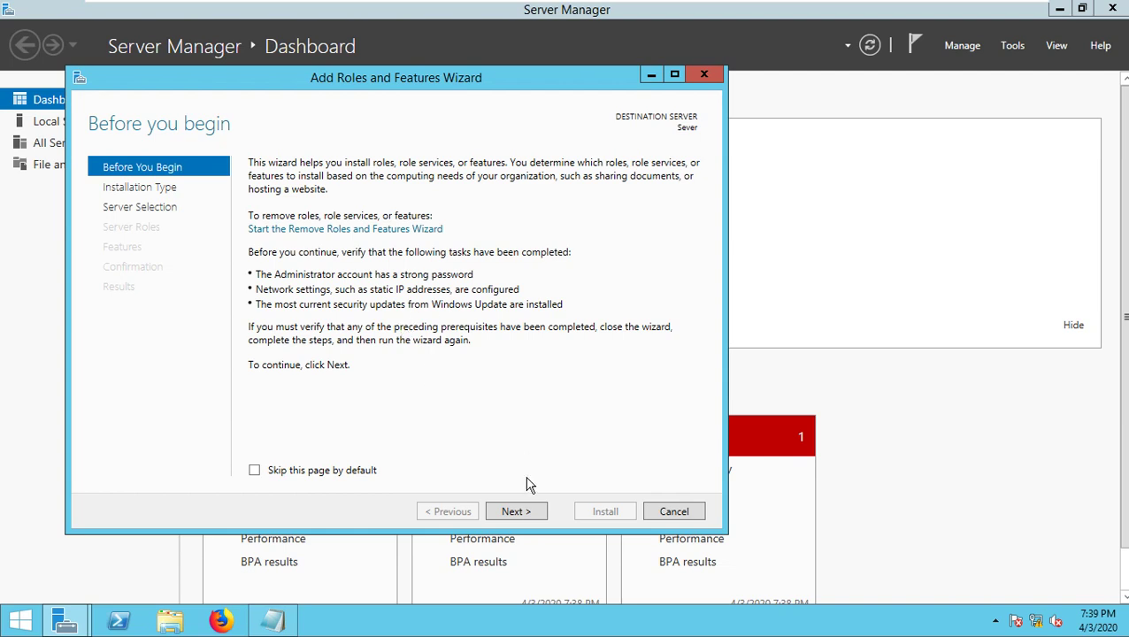
- Keep role-based installation on the local server and advance to Server Roles
{"action": "left_click", "coordinate": [528, 516]}
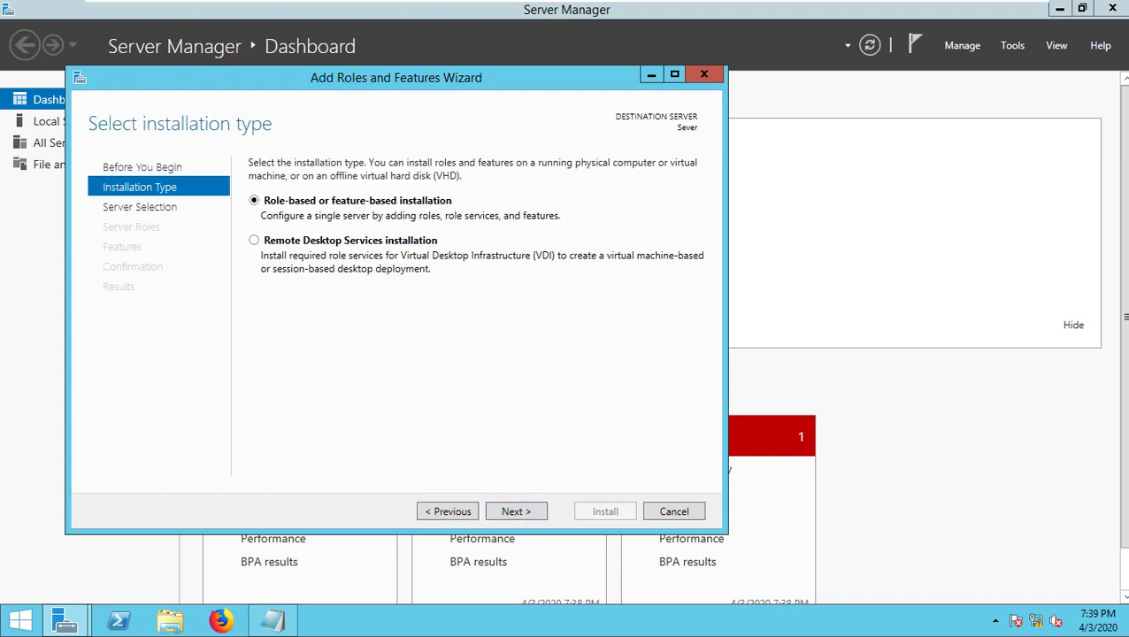
{"action": "left_click", "coordinate": [528, 514]}
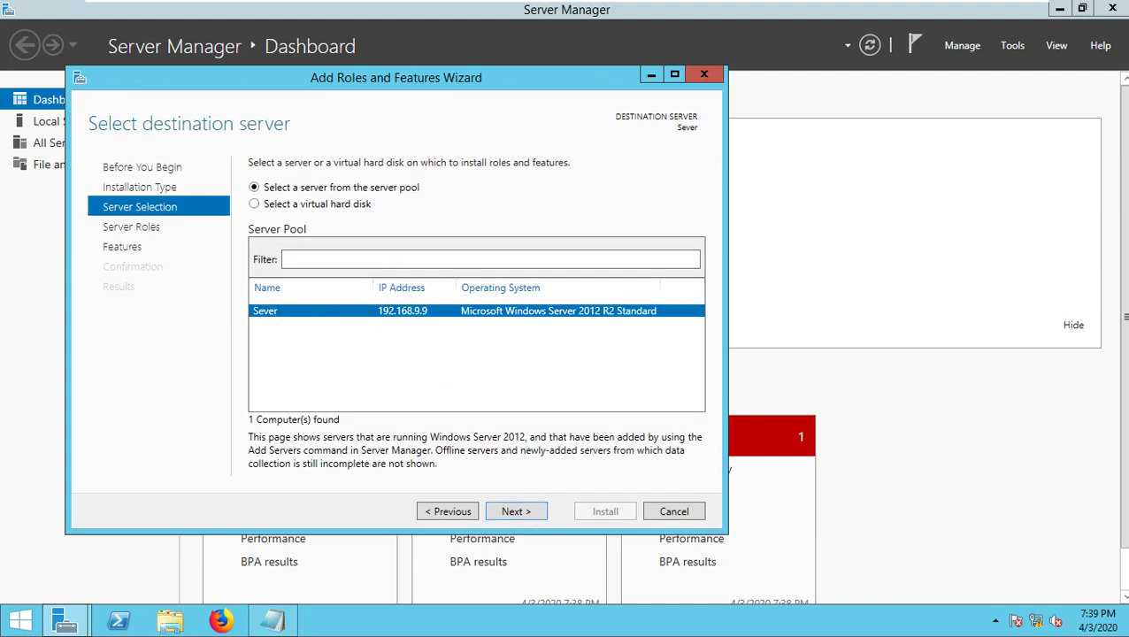
{"action": "left_click", "coordinate": [528, 514]}
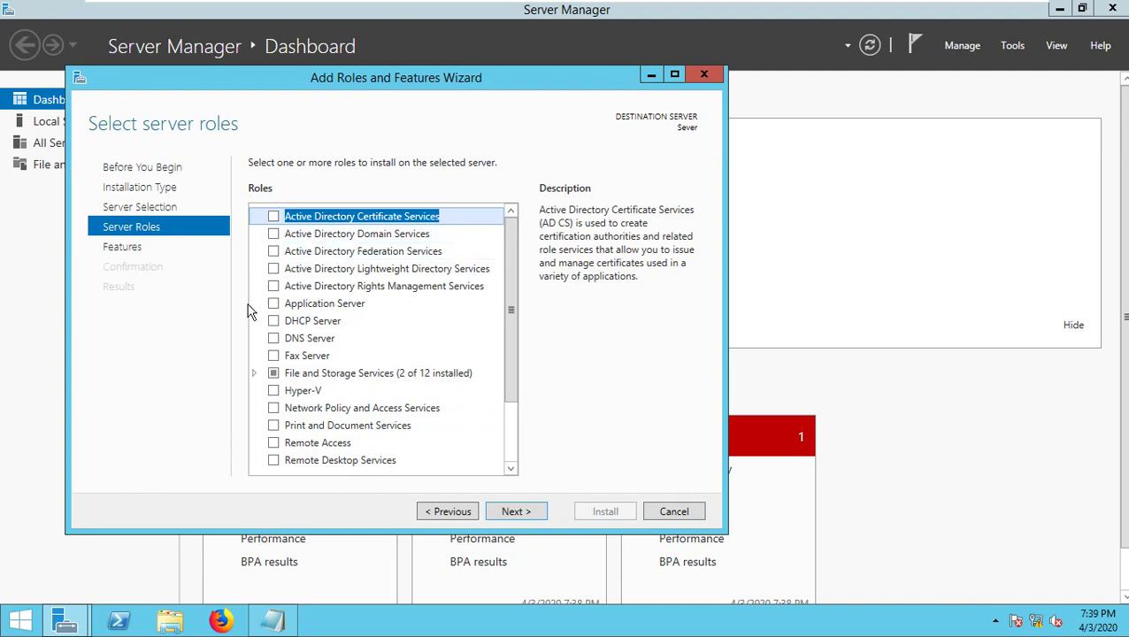
- Select DNS Server and Web Server (IIS) with their management tools, then continue
{"action": "left_click_drag", "start_coordinate": [517, 295], "coordinate": [509, 349]}
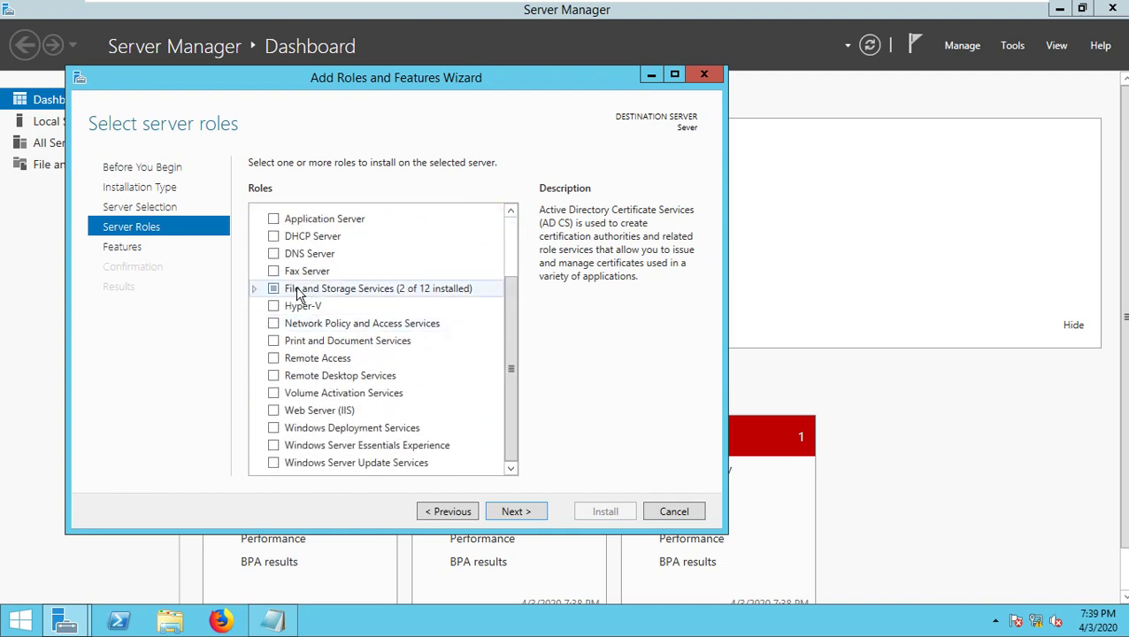
{"action": "left_click", "coordinate": [273, 253]}
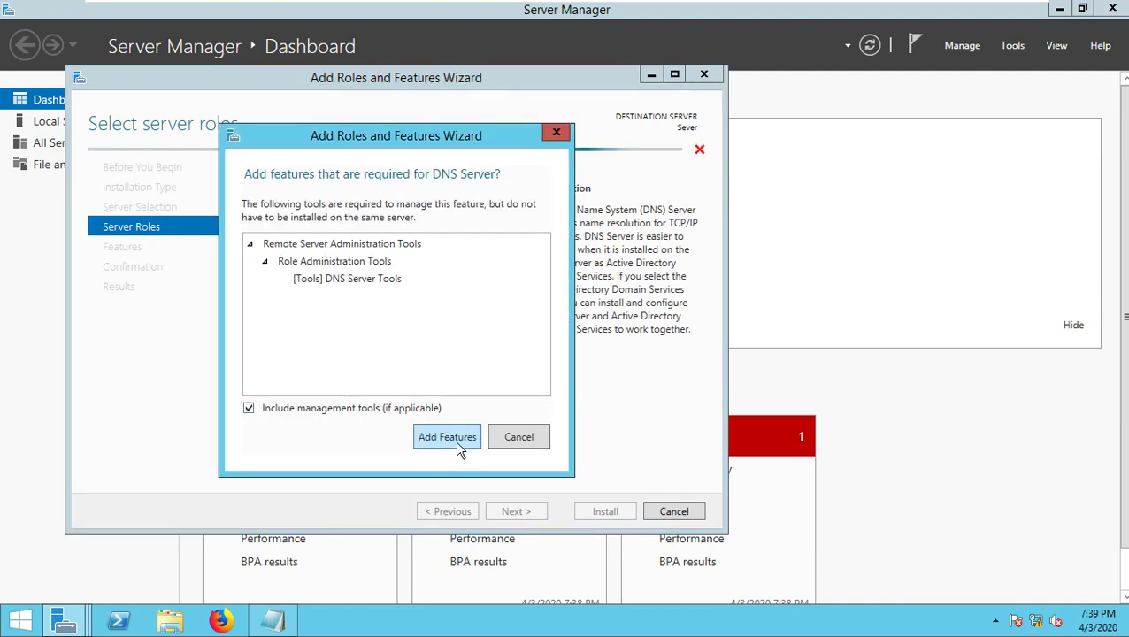
{"action": "left_click", "coordinate": [455, 438]}
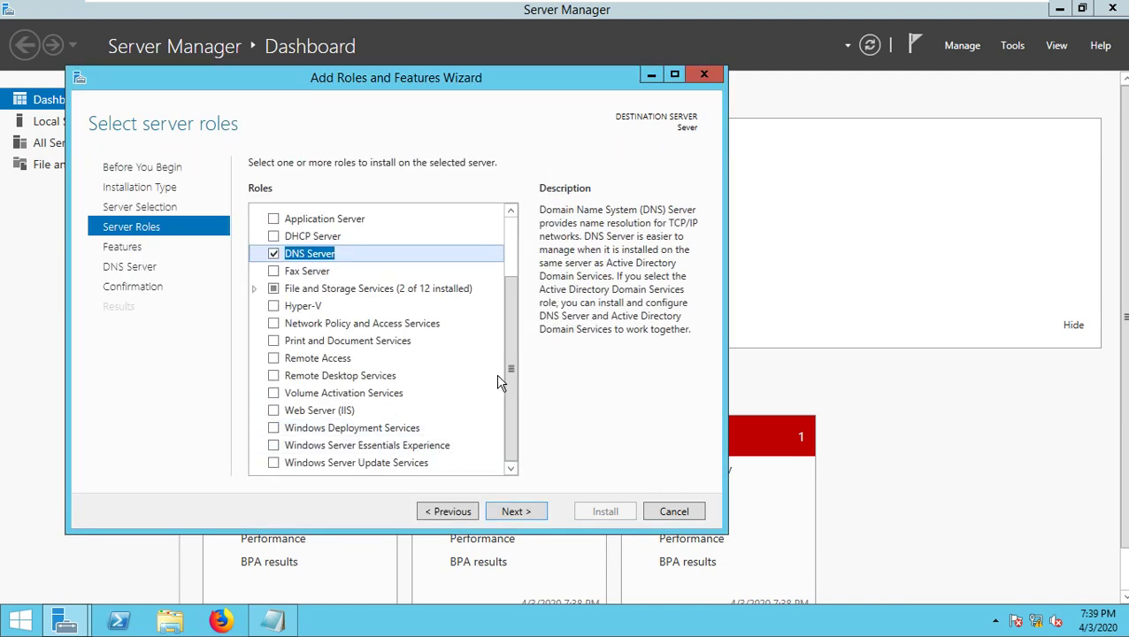
{"action": "left_click", "coordinate": [273, 412]}
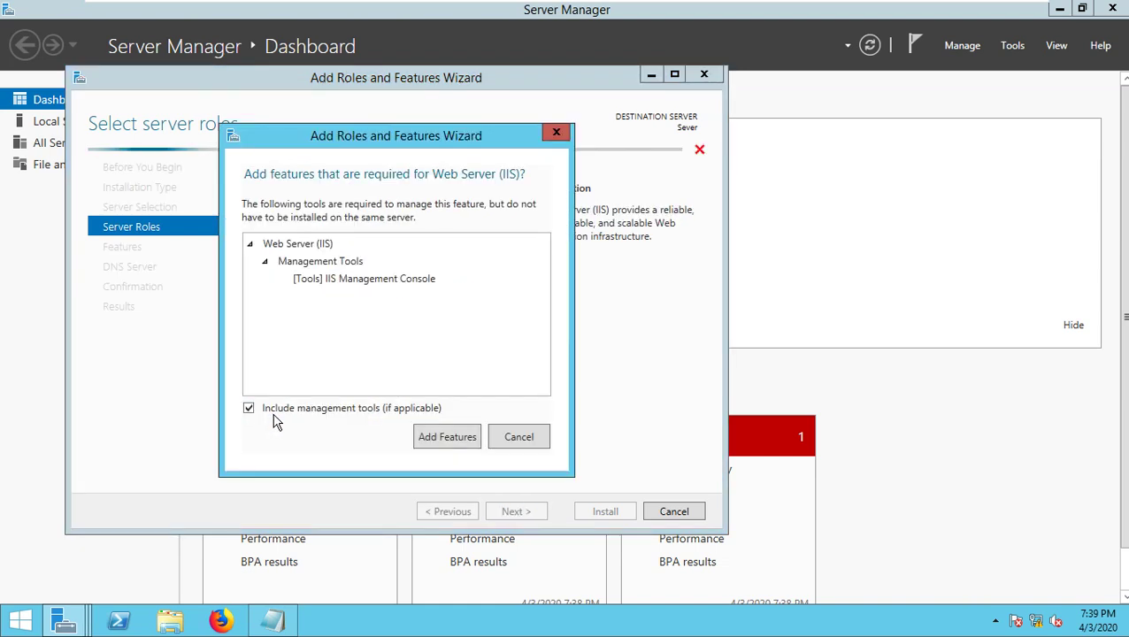
{"action": "left_click", "coordinate": [447, 437]}
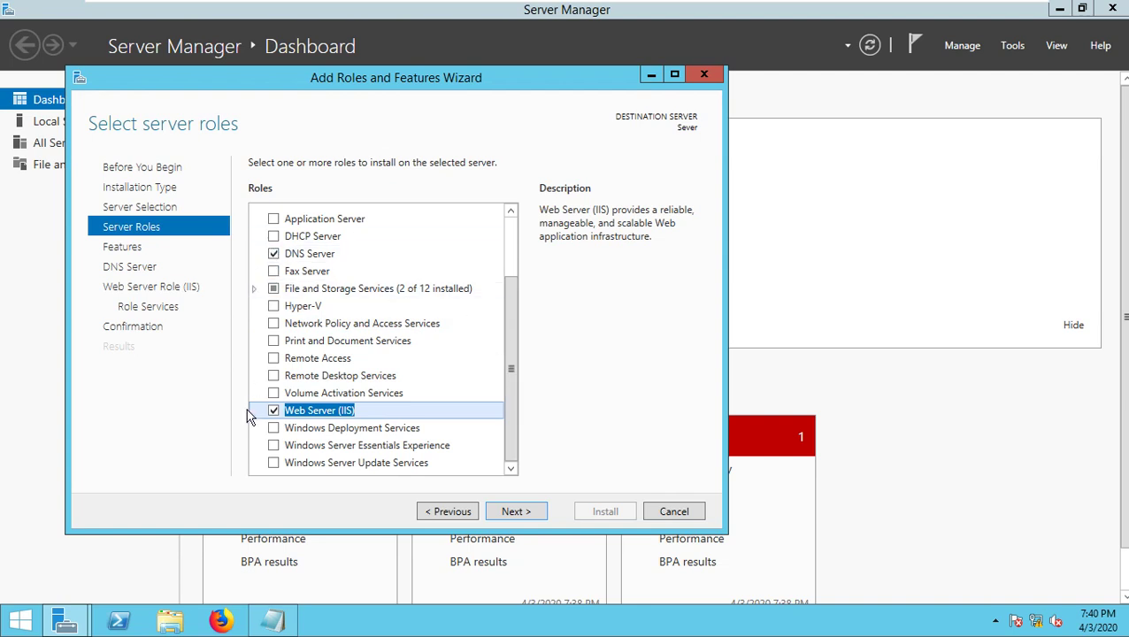
{"action": "left_click", "coordinate": [517, 512]}
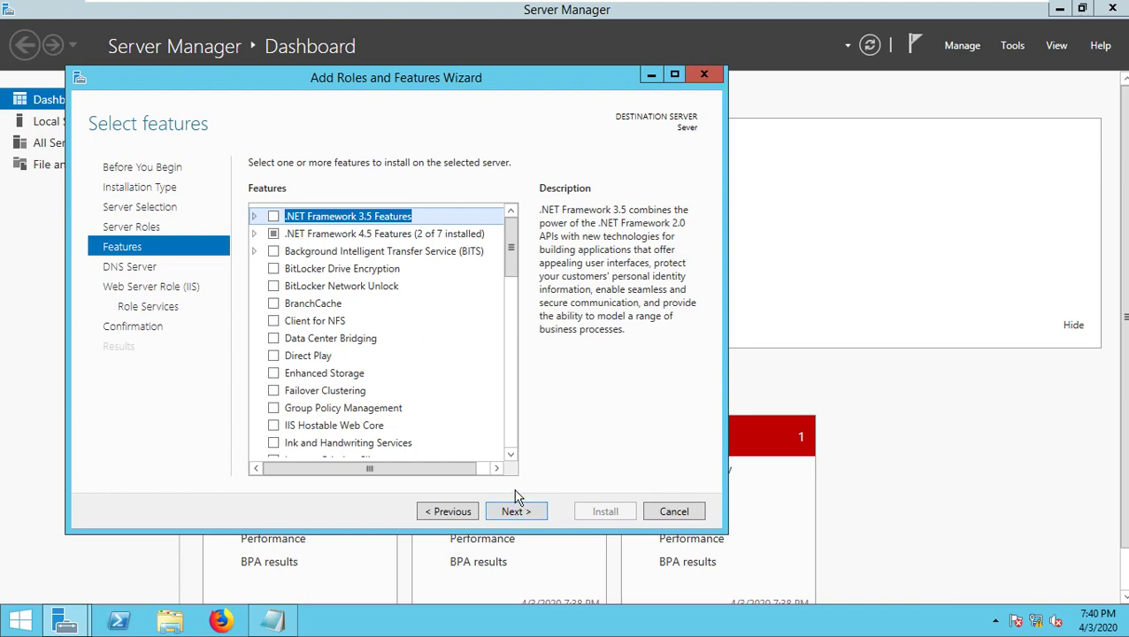
- Keep default features and IIS role services, advancing through the DNS and Web Server pages to confirmation
{"action": "left_click", "coordinate": [513, 513]}
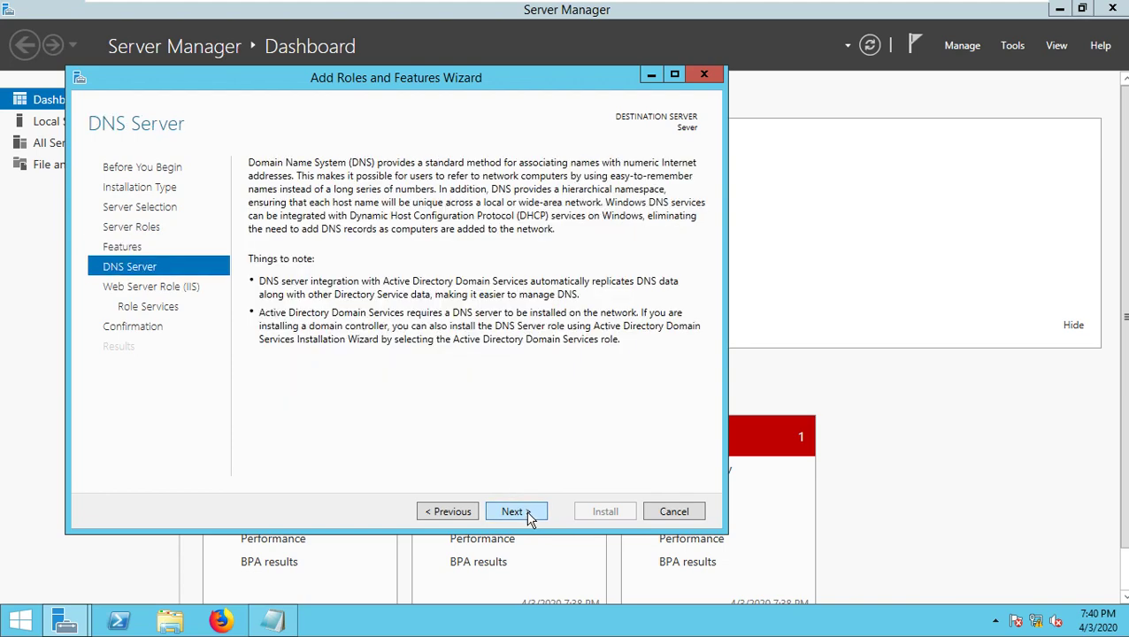
{"action": "left_click", "coordinate": [515, 513]}
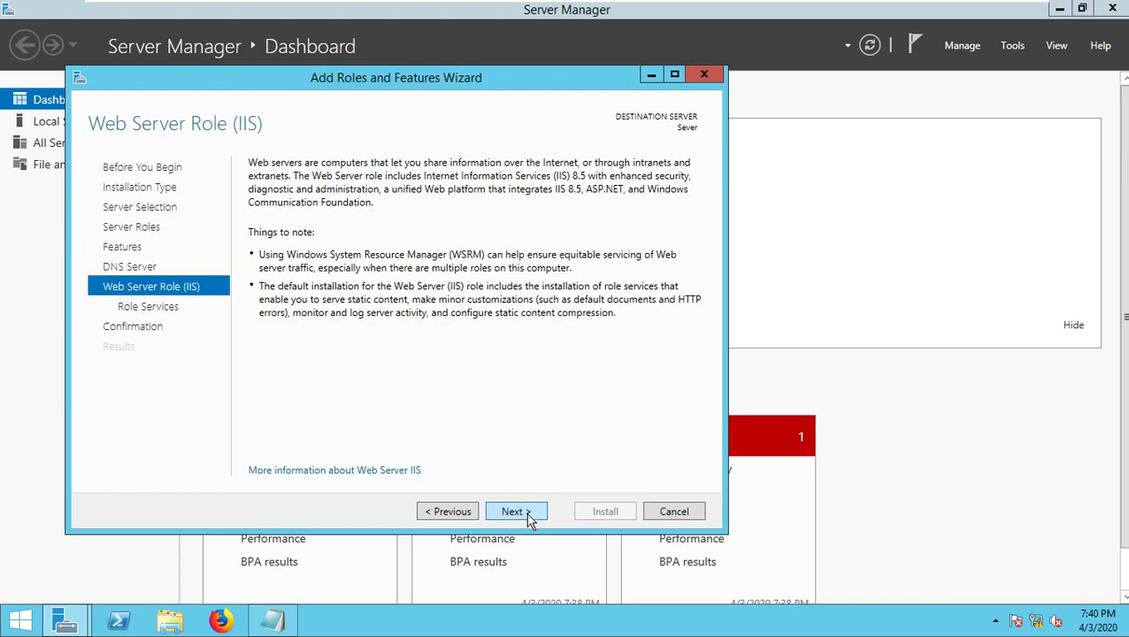
{"action": "left_click", "coordinate": [529, 518]}
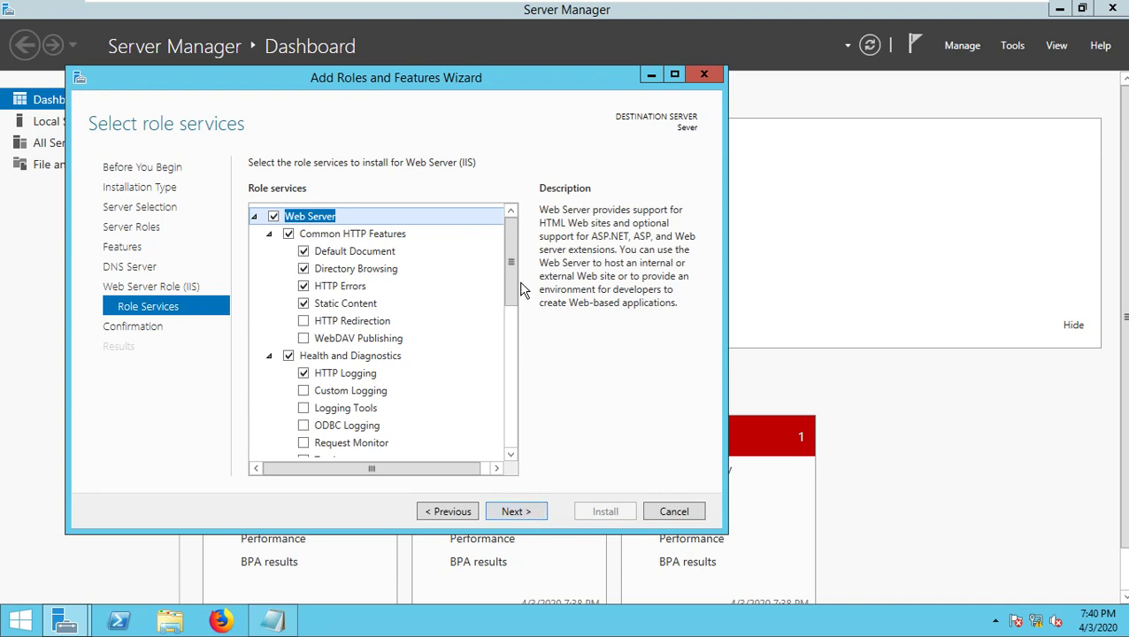
{"action": "left_click_drag", "start_coordinate": [508, 267], "coordinate": [499, 400]}
{"action": "left_click", "coordinate": [270, 350]}
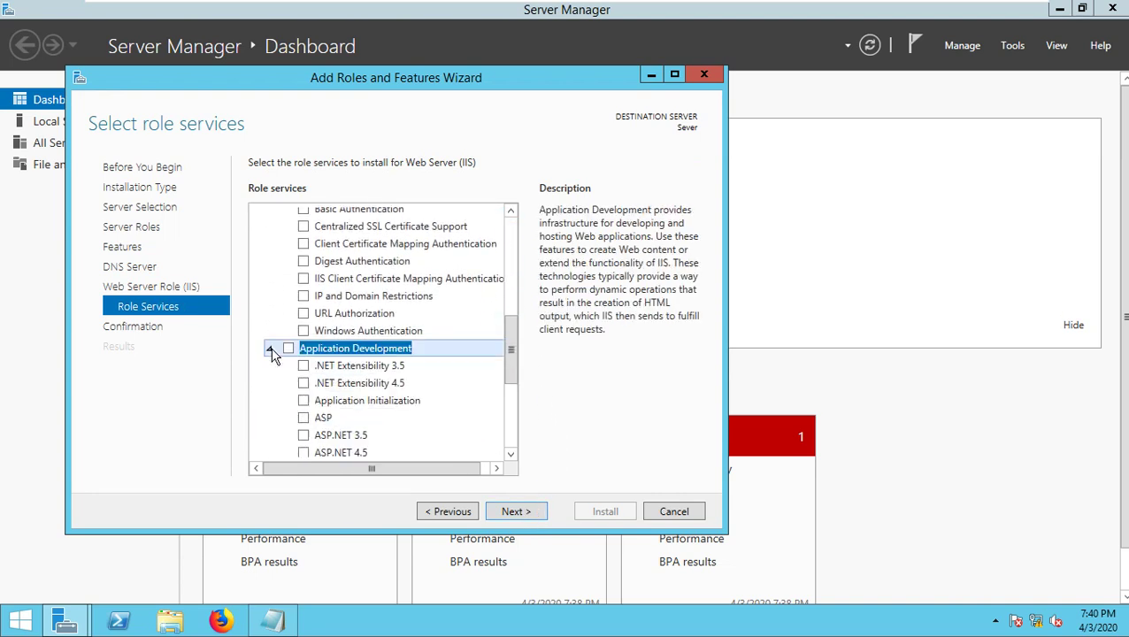
{"action": "left_click_drag", "start_coordinate": [511, 337], "coordinate": [520, 363]}
{"action": "left_click", "coordinate": [501, 393]}
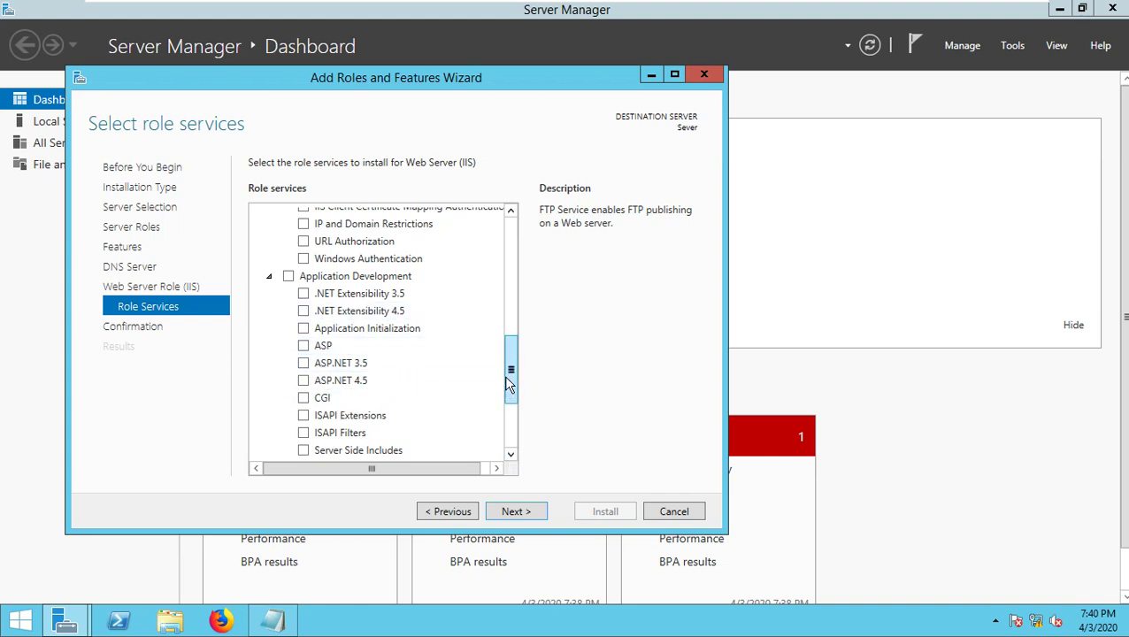
{"action": "left_click", "coordinate": [519, 512]}
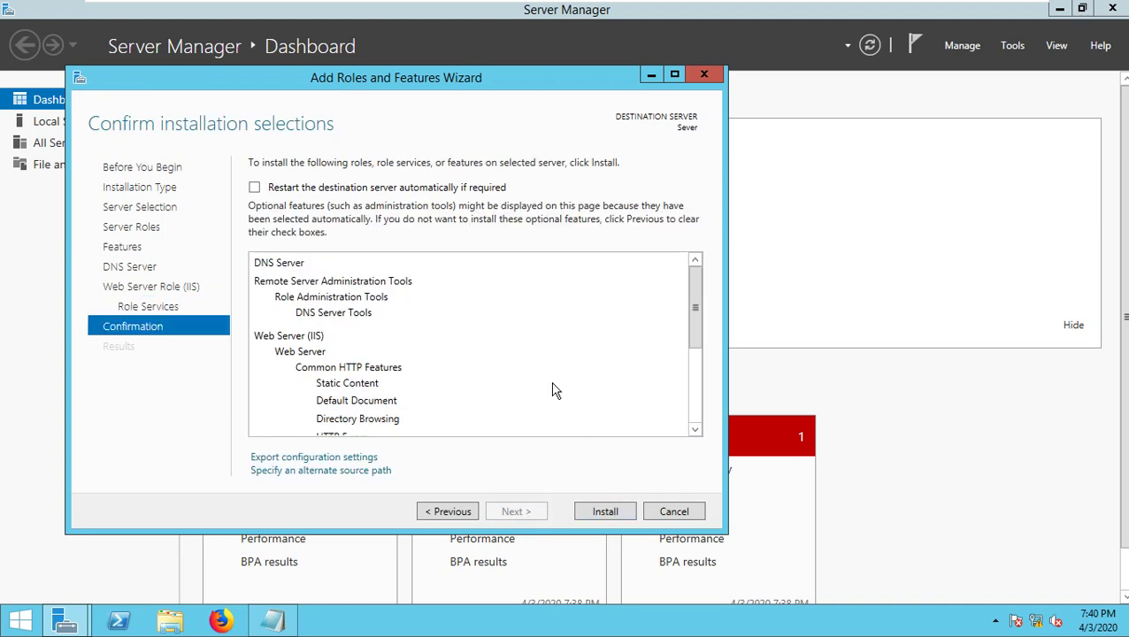
- Install the DNS Server and Web Server (IIS) roles, then close the wizard after 'Installation succeeded'
{"action": "left_click", "coordinate": [607, 514]}
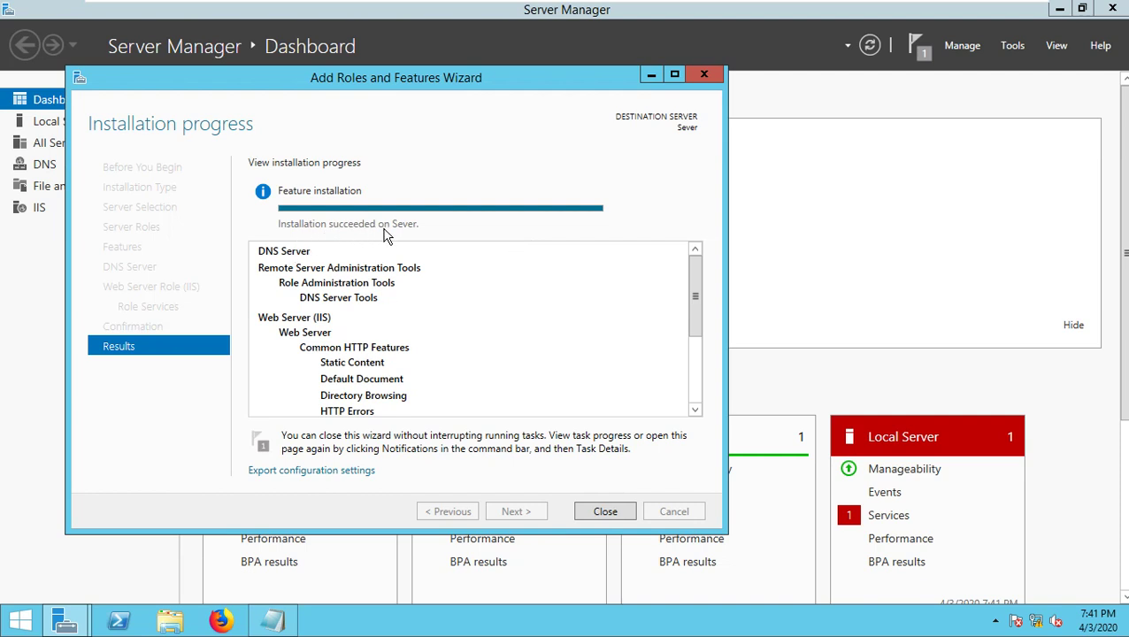
{"action": "left_click", "coordinate": [605, 512]}
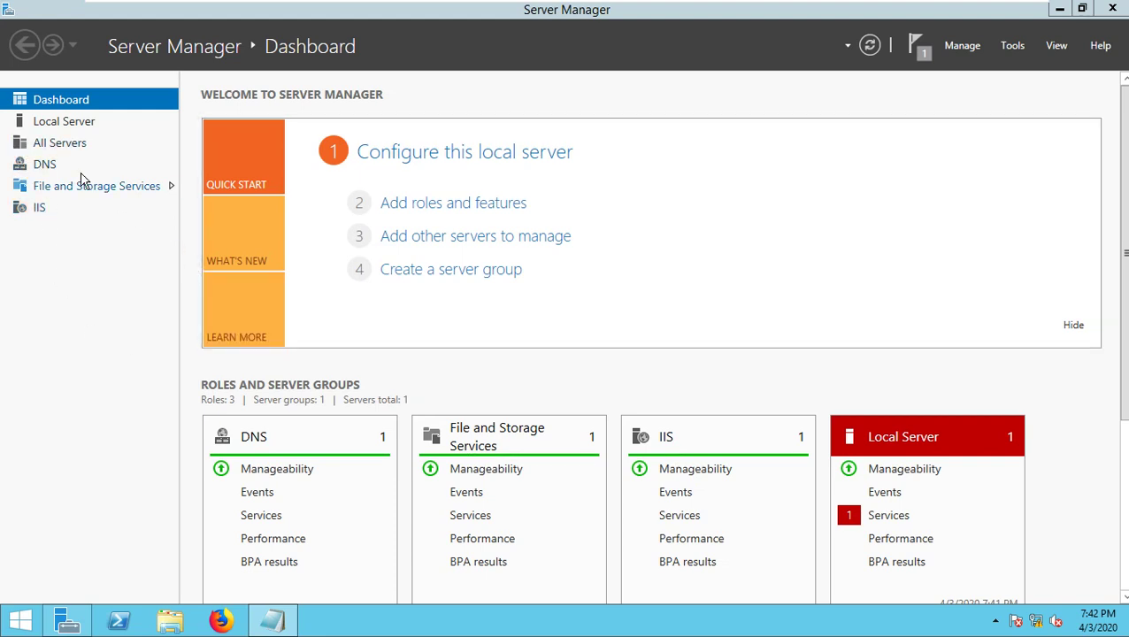
- Launch the guest's Firefox, close the Server Not Found tab and load localhost
{"action": "left_click", "coordinate": [232, 624]}
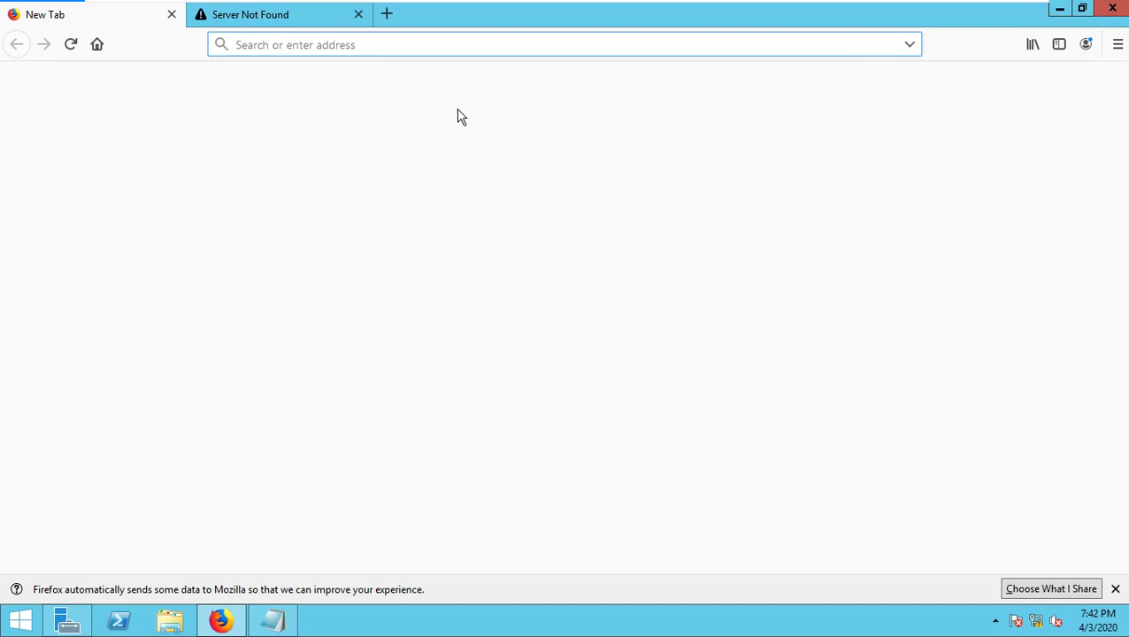
{"action": "left_click", "coordinate": [358, 14]}
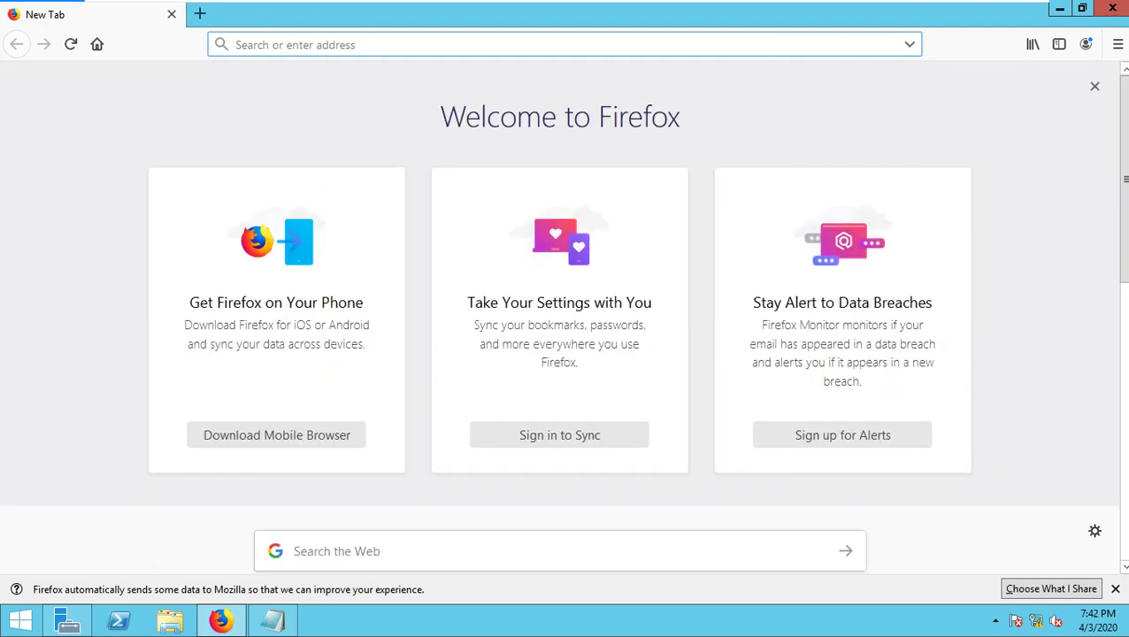
{"action": "left_click", "coordinate": [334, 50]}
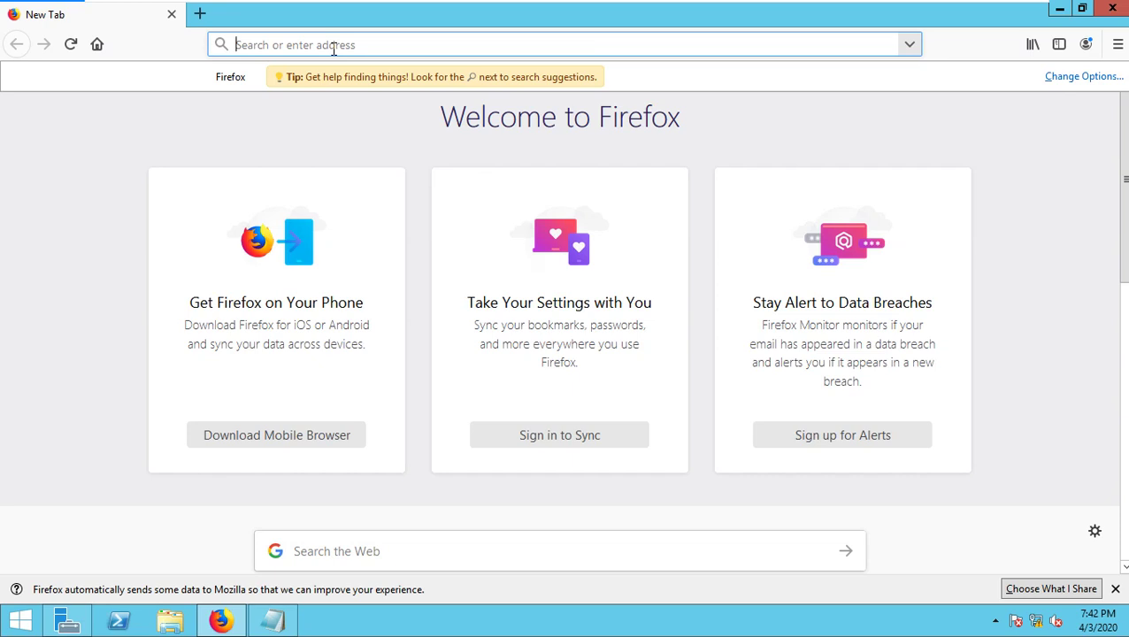
{"action": "type", "text": "local"}
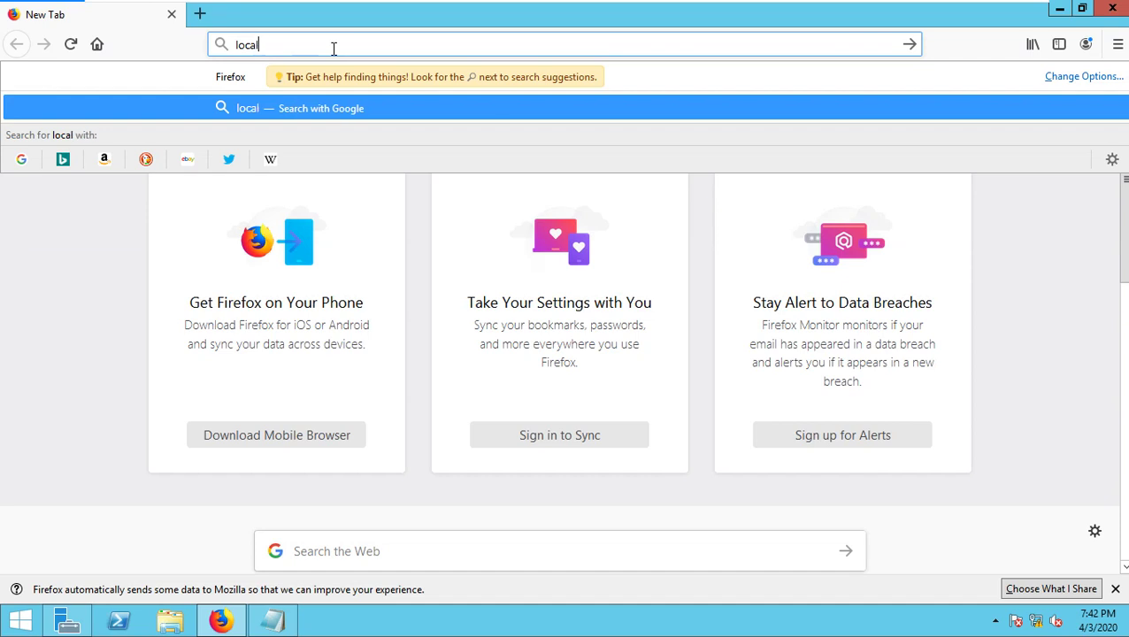
{"action": "type", "text": "host"}
{"action": "key", "text": "Return"}
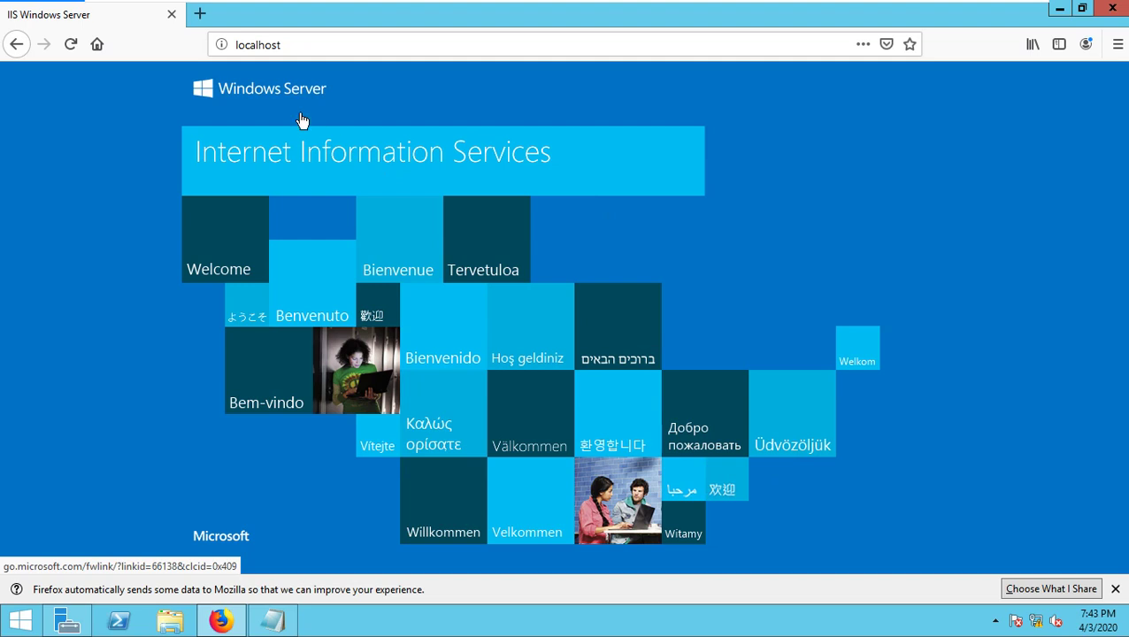
- Load 192.168.9.9 in a new tab and leave the VM's full-screen view
{"action": "left_click", "coordinate": [200, 14]}
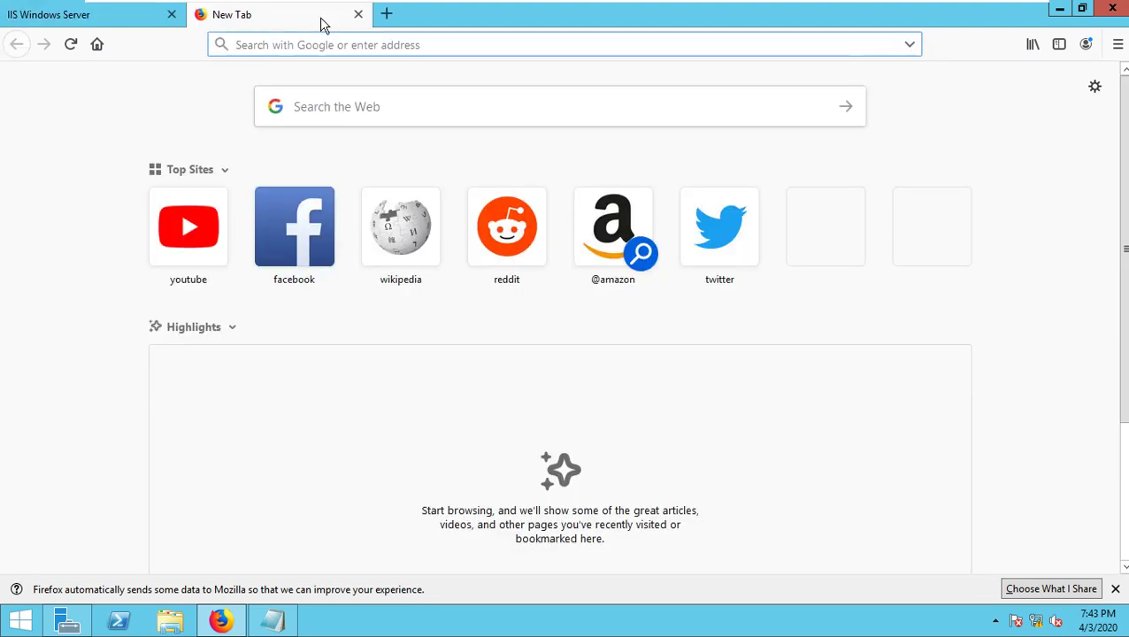
{"action": "type", "text": "192.168.1"}
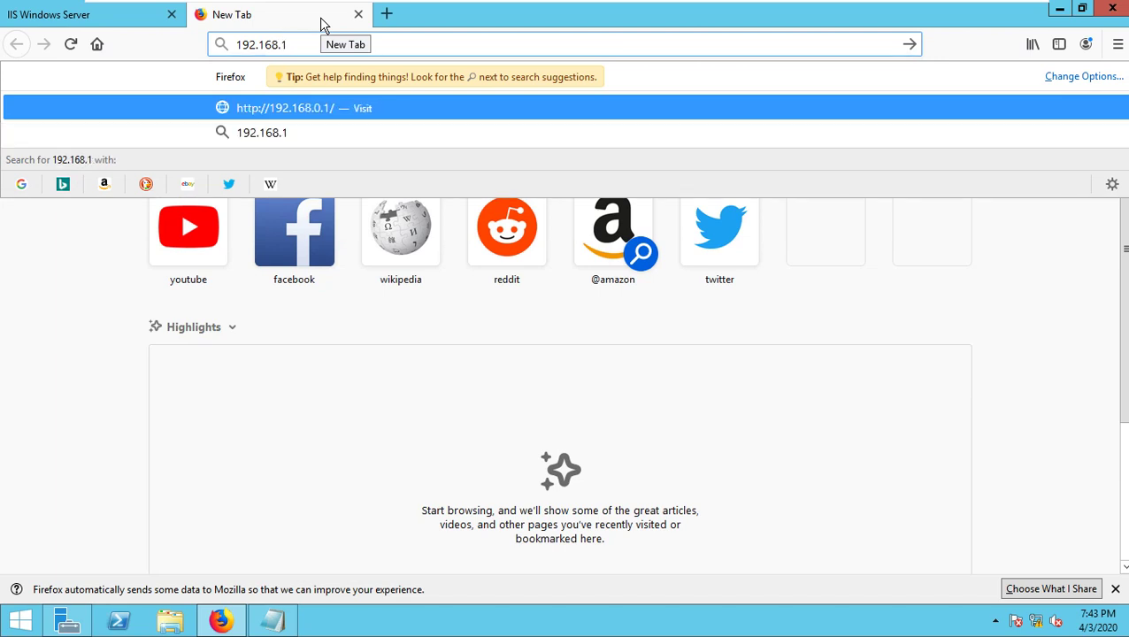
{"action": "key", "text": "BackSpace"}
{"action": "type", "text": "9.9"}
{"action": "key", "text": "Return"}
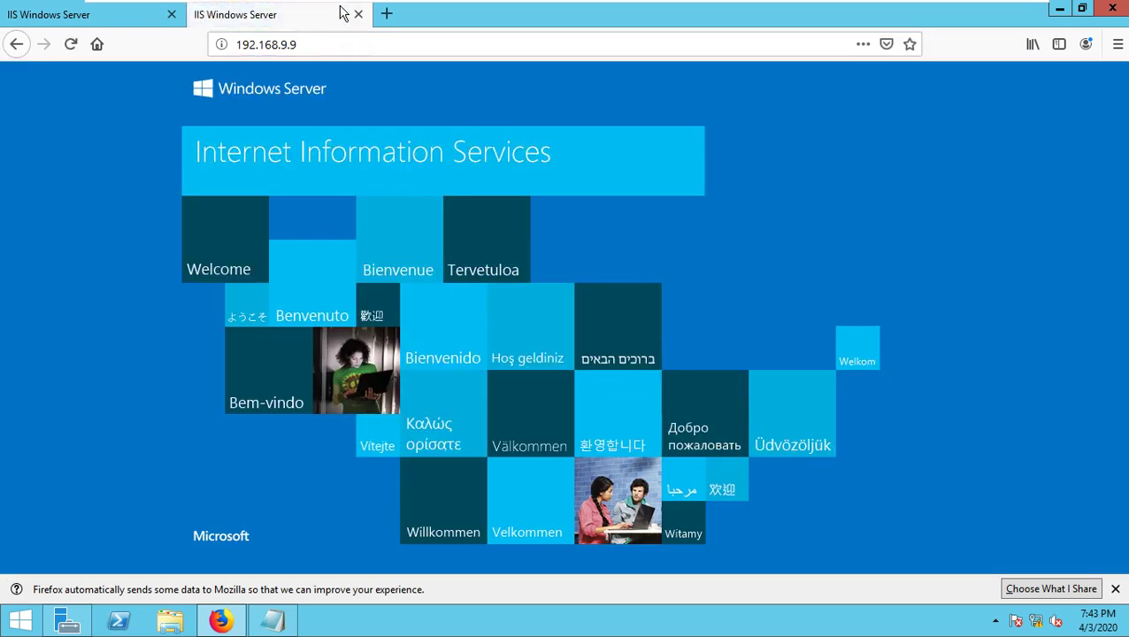
{"action": "key", "text": "ctrl+alt+Return"}
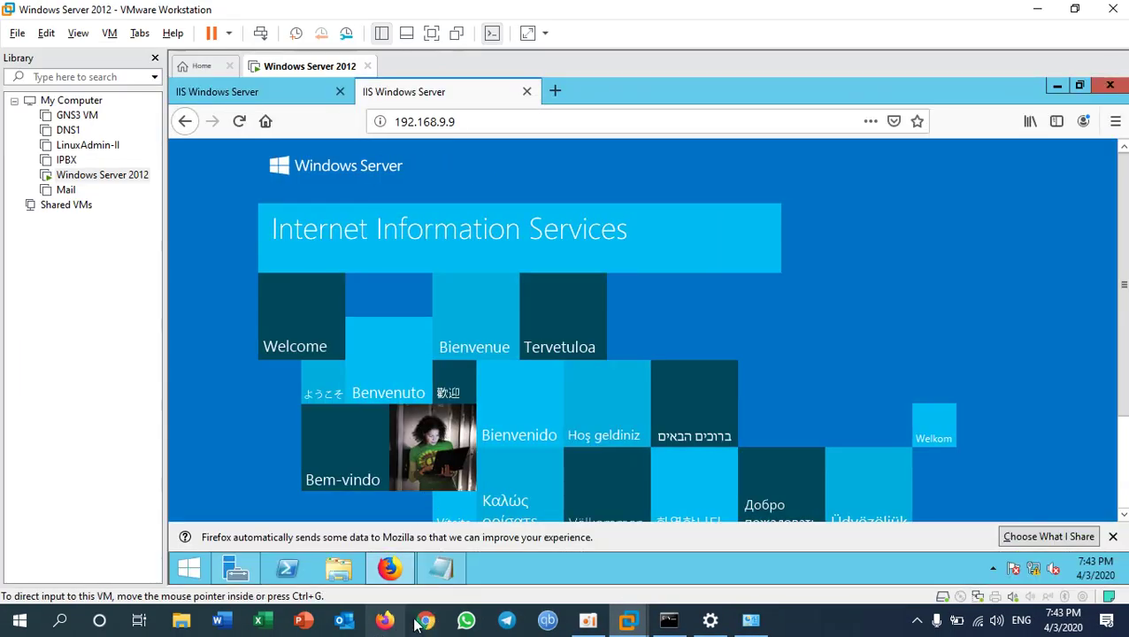
- Load 192.168.9.9 in the host's Firefox to confirm the IIS page, then close the browser
{"action": "left_click", "coordinate": [387, 624]}
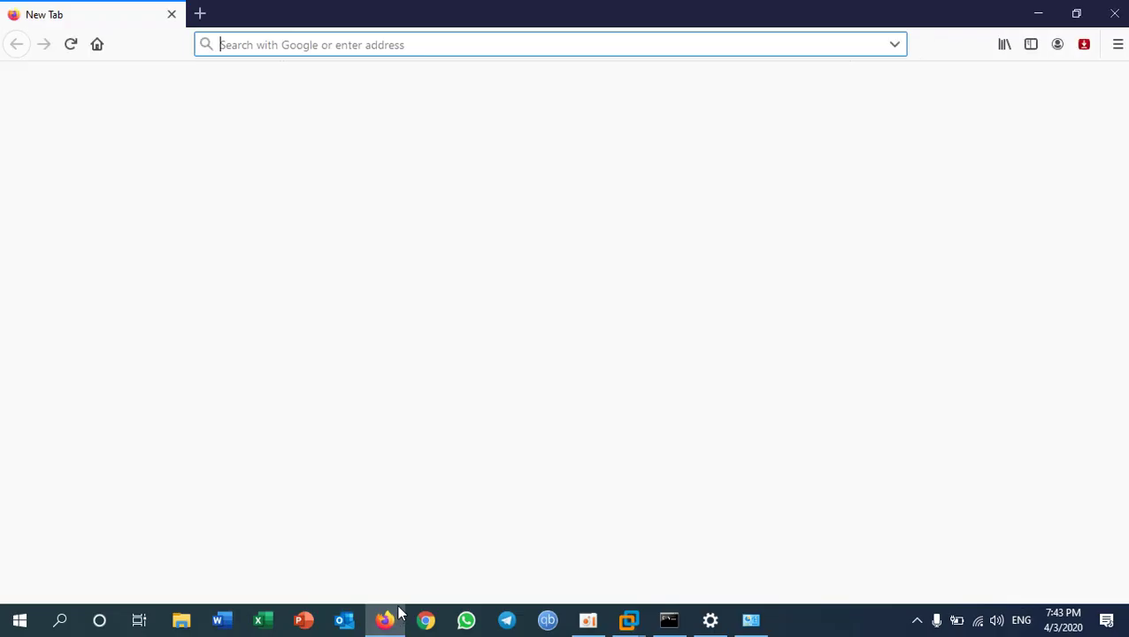
{"action": "type", "text": "1"}
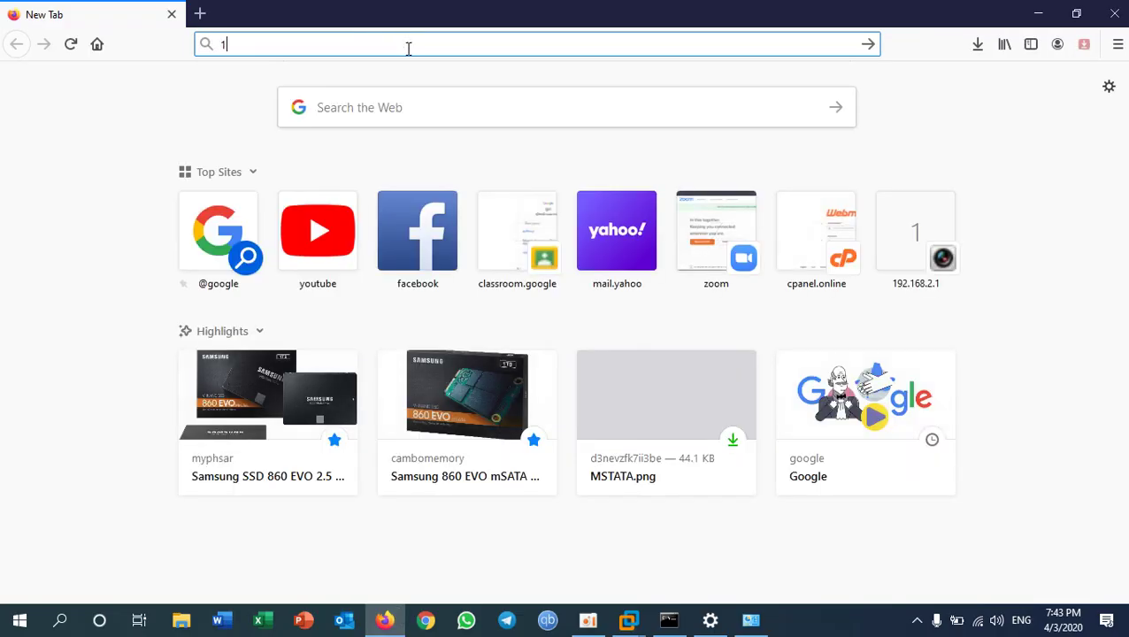
{"action": "type", "text": "92.168.9.9"}
{"action": "key", "text": "Return"}
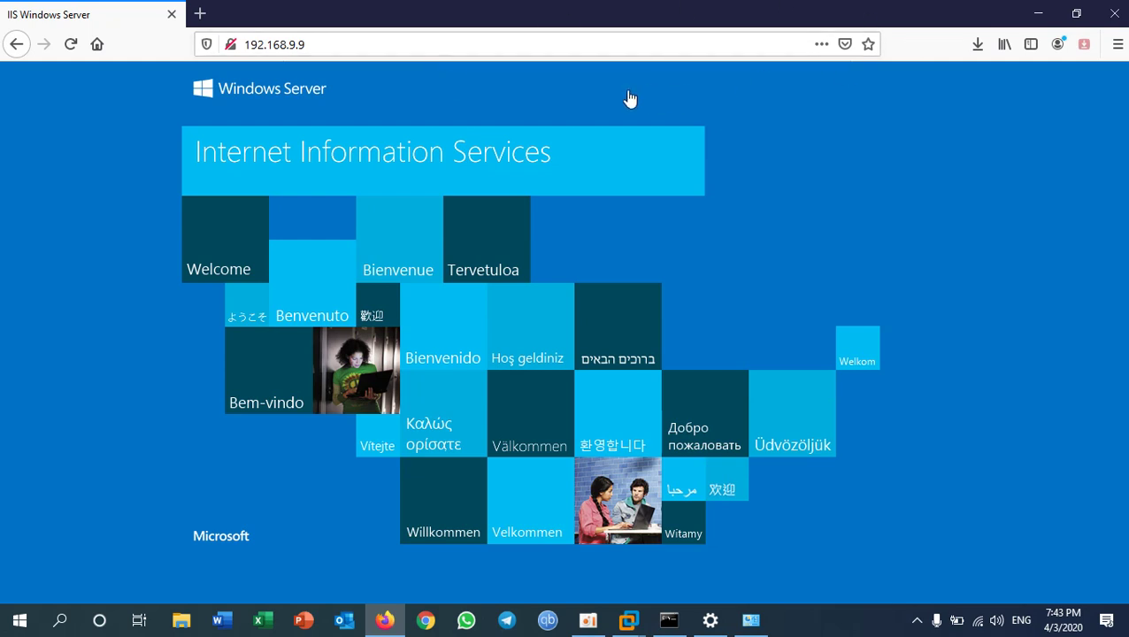
{"action": "left_click", "coordinate": [323, 45]}
{"action": "key", "text": "ctrl+a"}
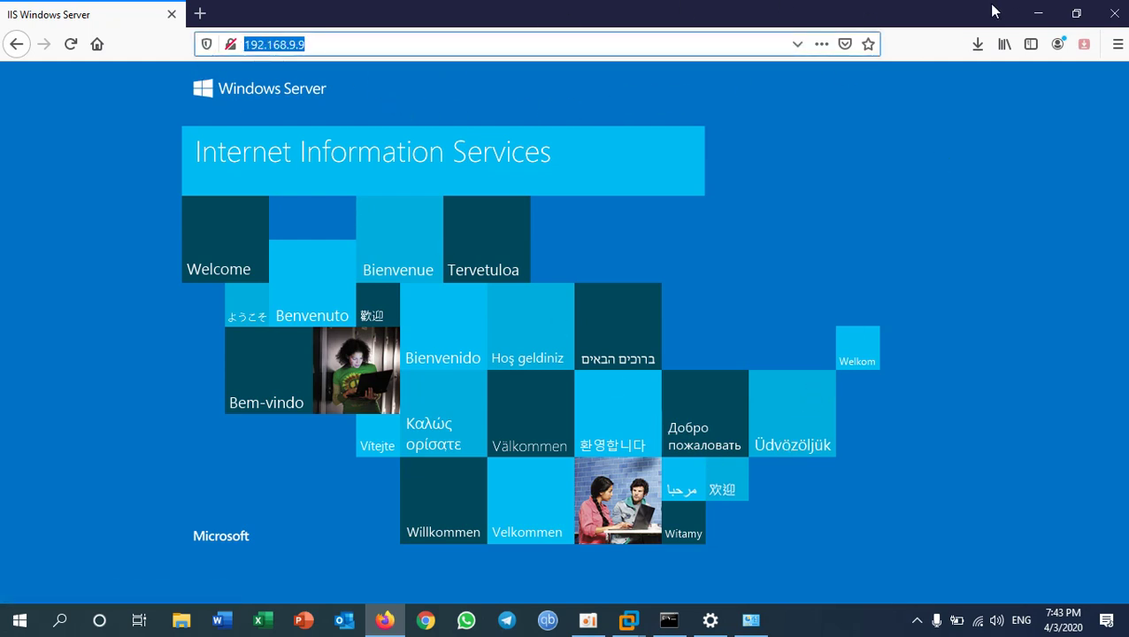
{"action": "left_click_drag", "start_coordinate": [315, 44], "coordinate": [228, 39]}
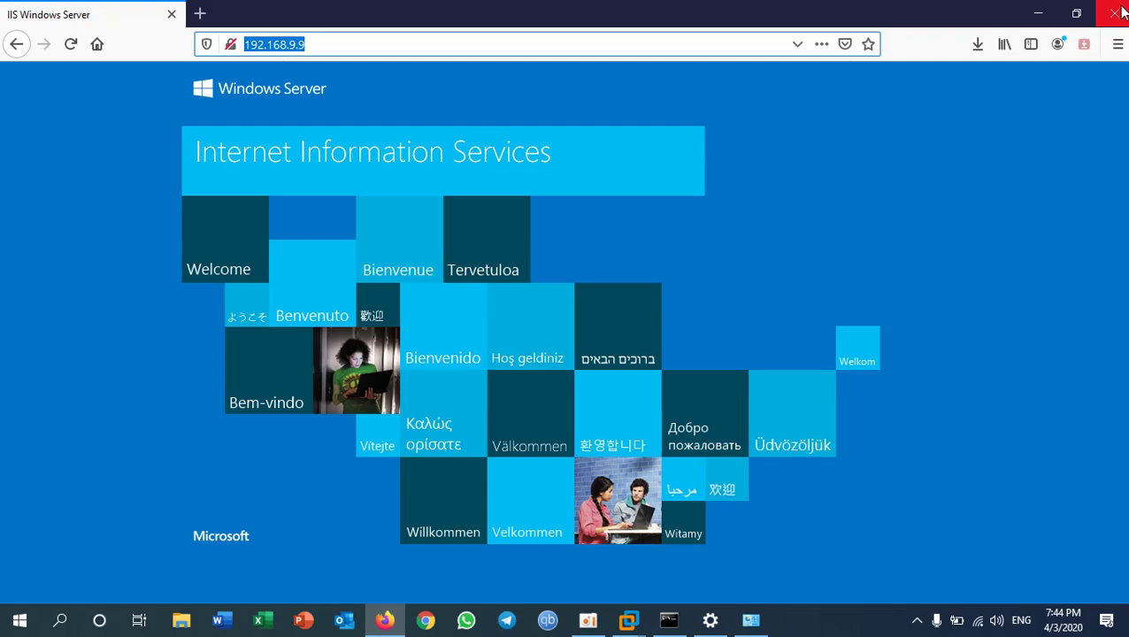
{"action": "left_click", "coordinate": [1071, 14]}
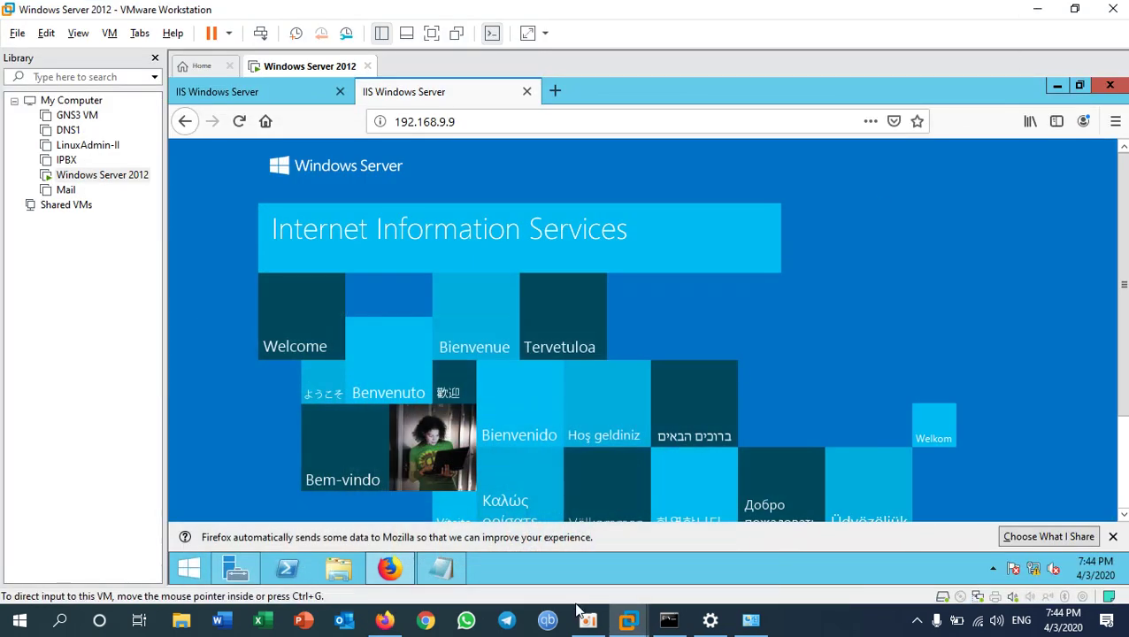
- Put the VM back in full screen, close the Server Not Found tab and bring up Server Manager
{"action": "left_click", "coordinate": [748, 358]}
{"action": "key", "text": "ctrl+alt+Return"}
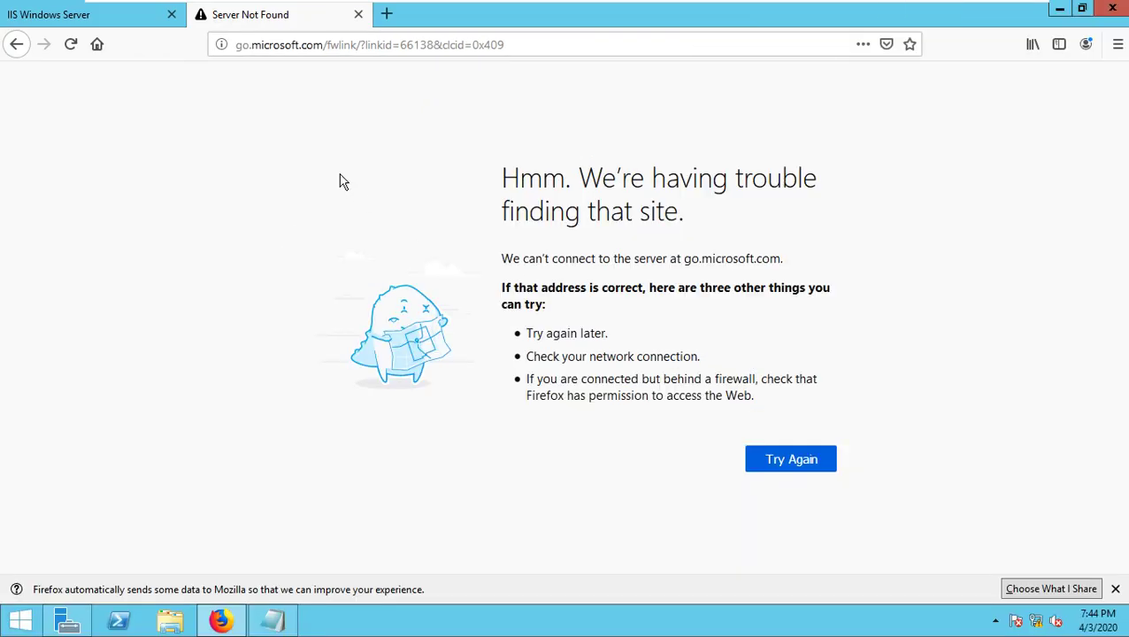
{"action": "left_click", "coordinate": [355, 15]}
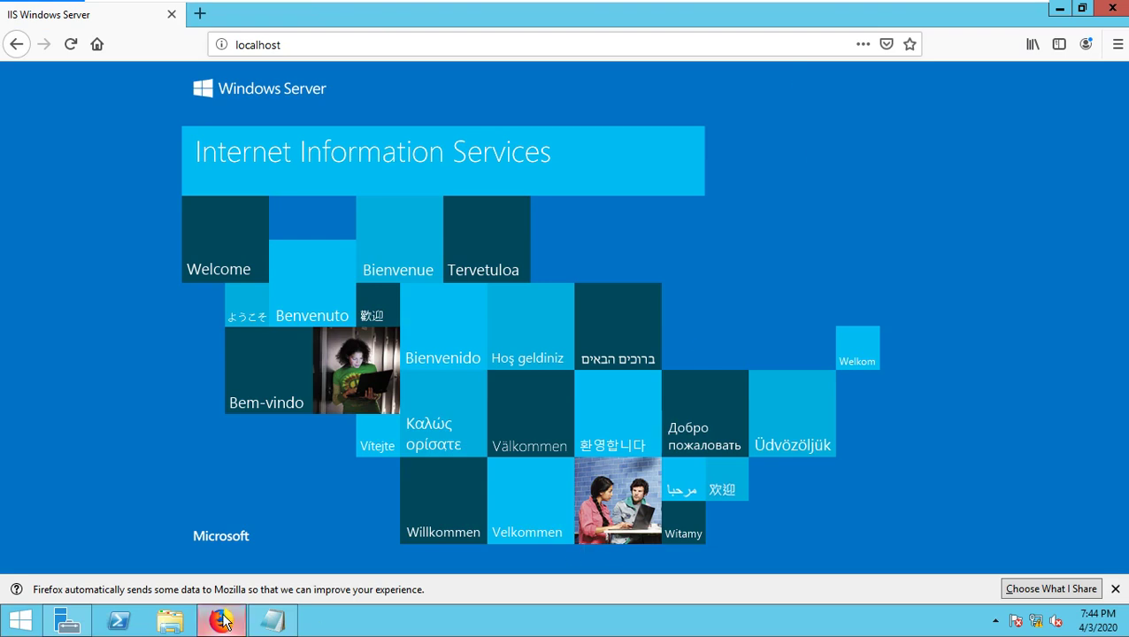
{"action": "left_click", "coordinate": [68, 621]}
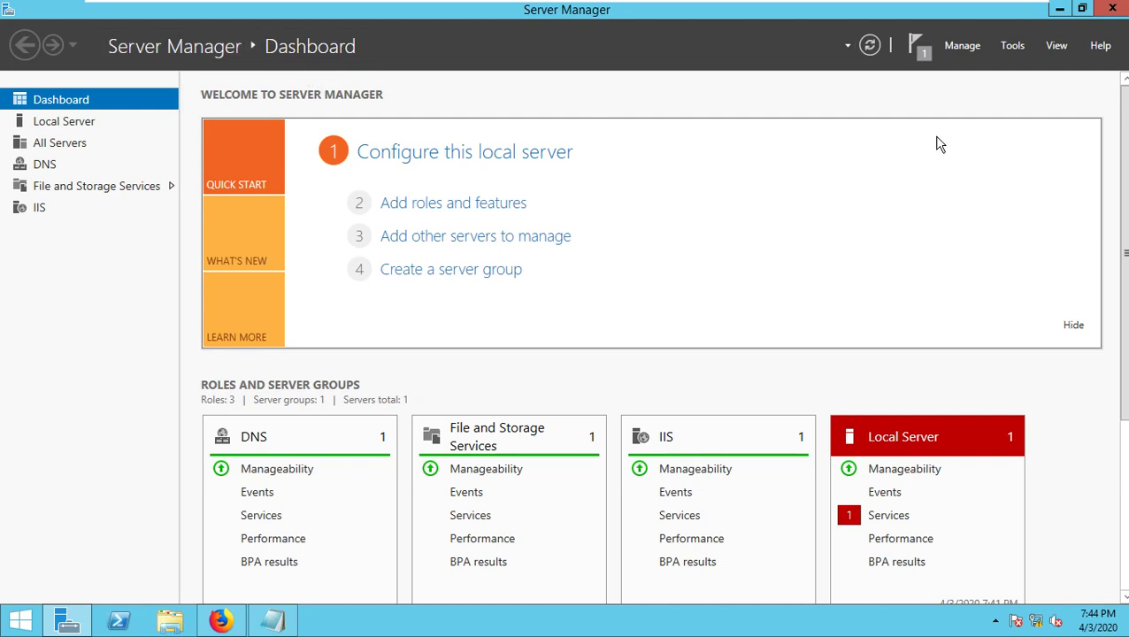
- Launch DNS from Server Manager's Tools, maximize it, expand SEVER and select Forward Lookup Zones
{"action": "left_click", "coordinate": [1012, 45]}
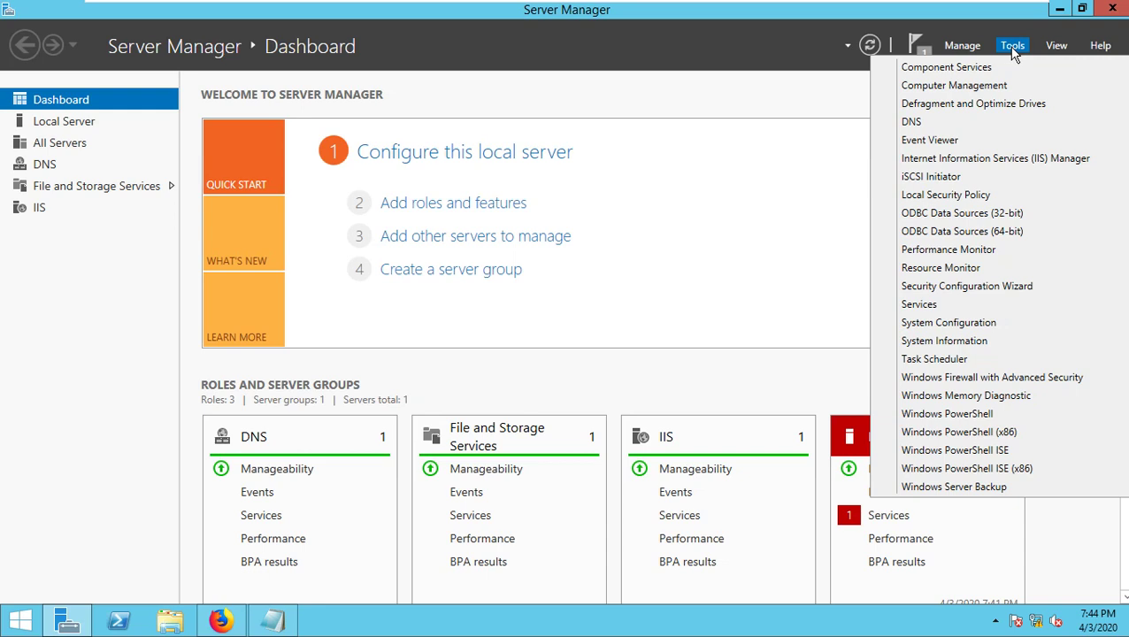
{"action": "left_click", "coordinate": [913, 126]}
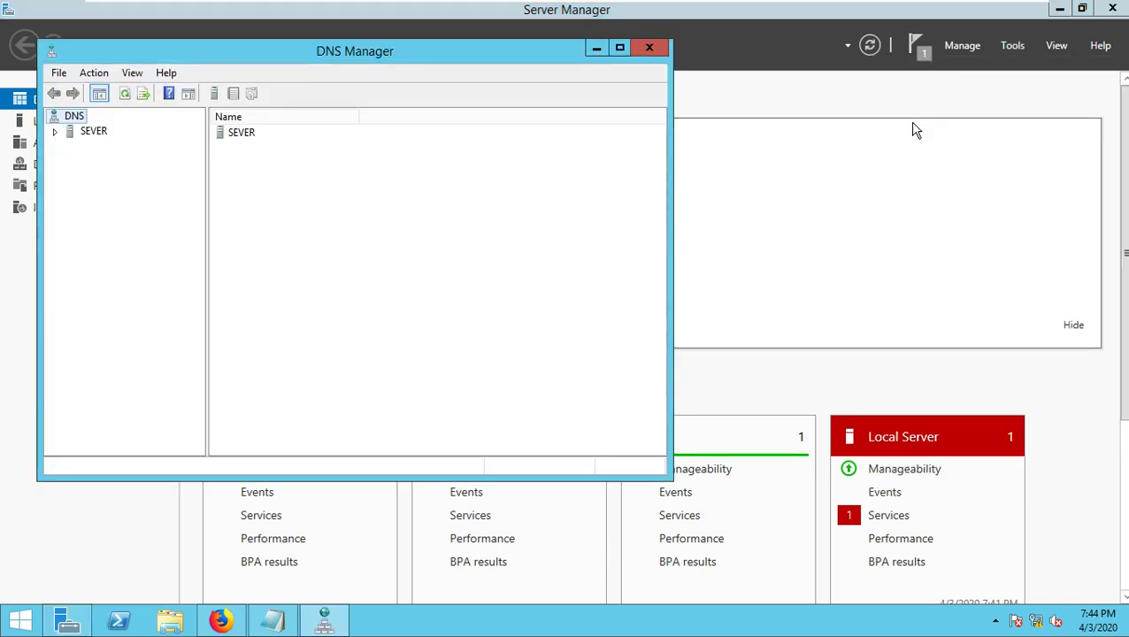
{"action": "left_click", "coordinate": [619, 47]}
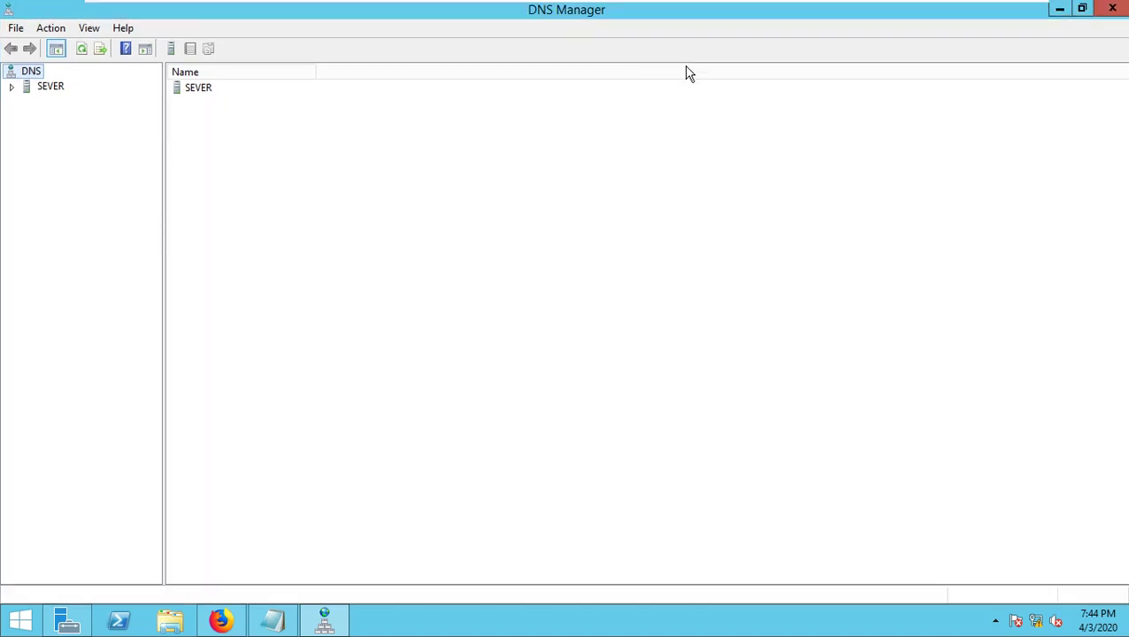
{"action": "left_click", "coordinate": [50, 86]}
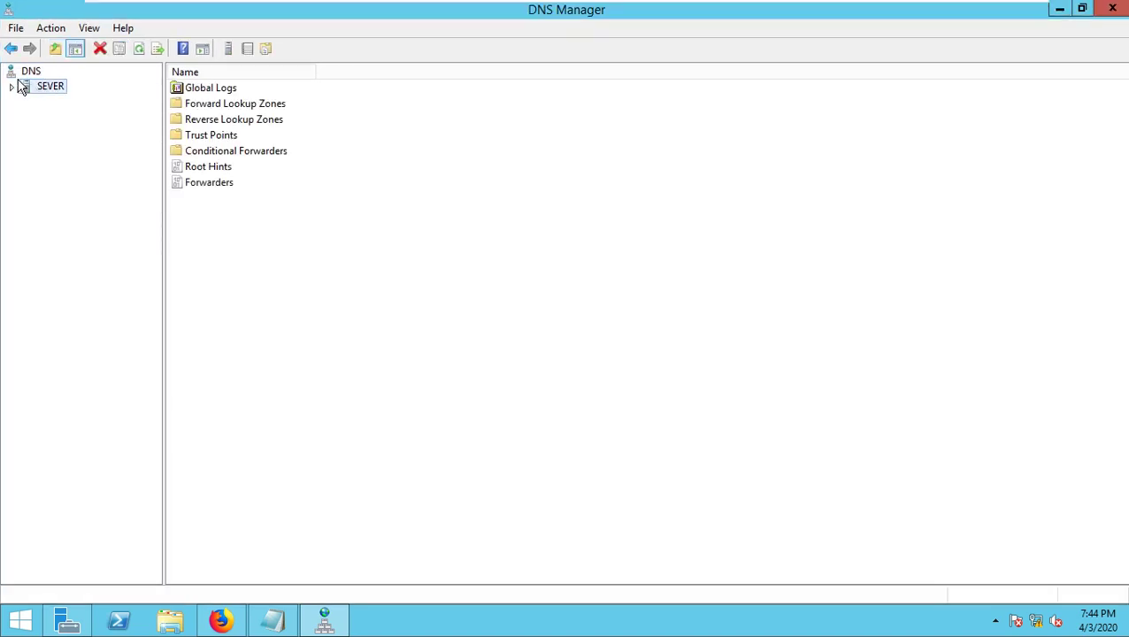
{"action": "left_click", "coordinate": [11, 88]}
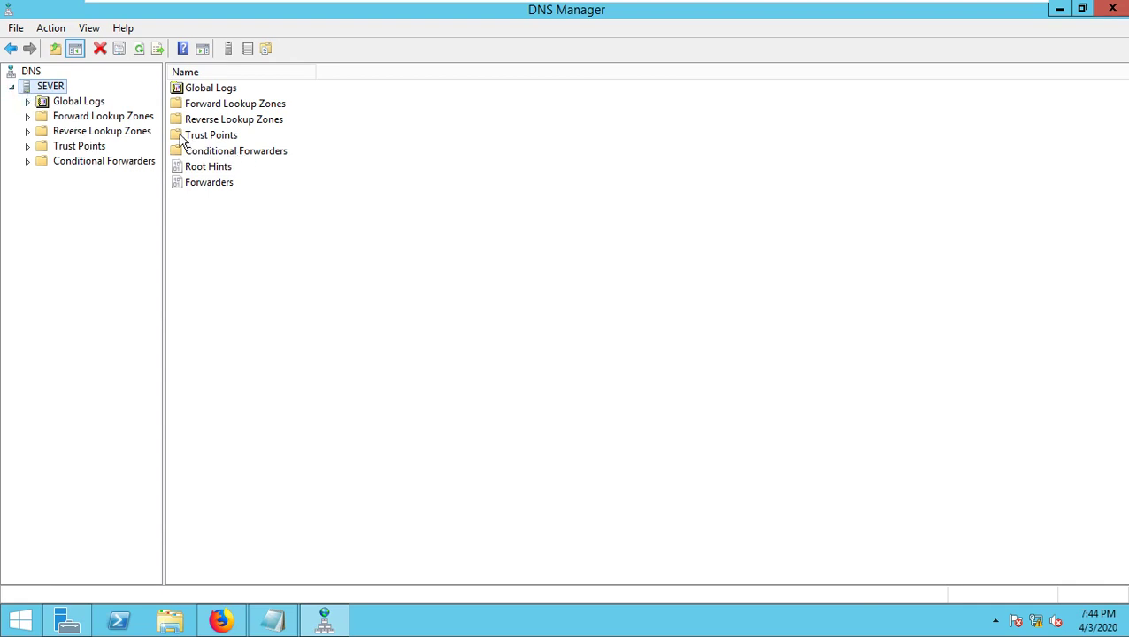
{"action": "left_click", "coordinate": [69, 121]}
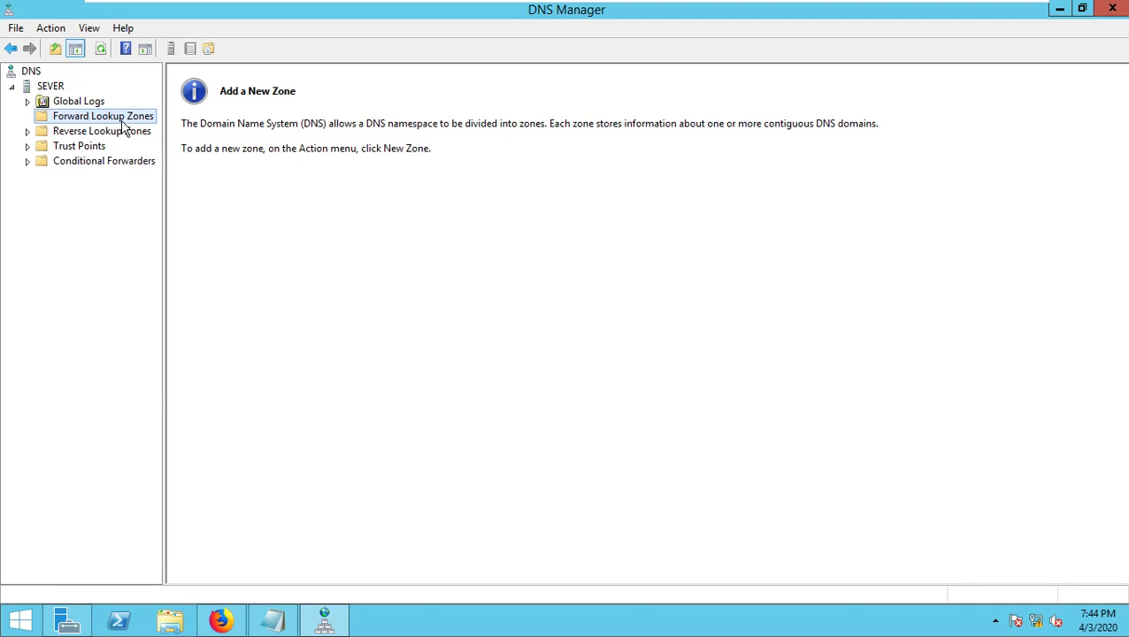
- Switch between Reverse and Forward Lookup Zones to show both are empty
{"action": "left_click", "coordinate": [84, 133]}
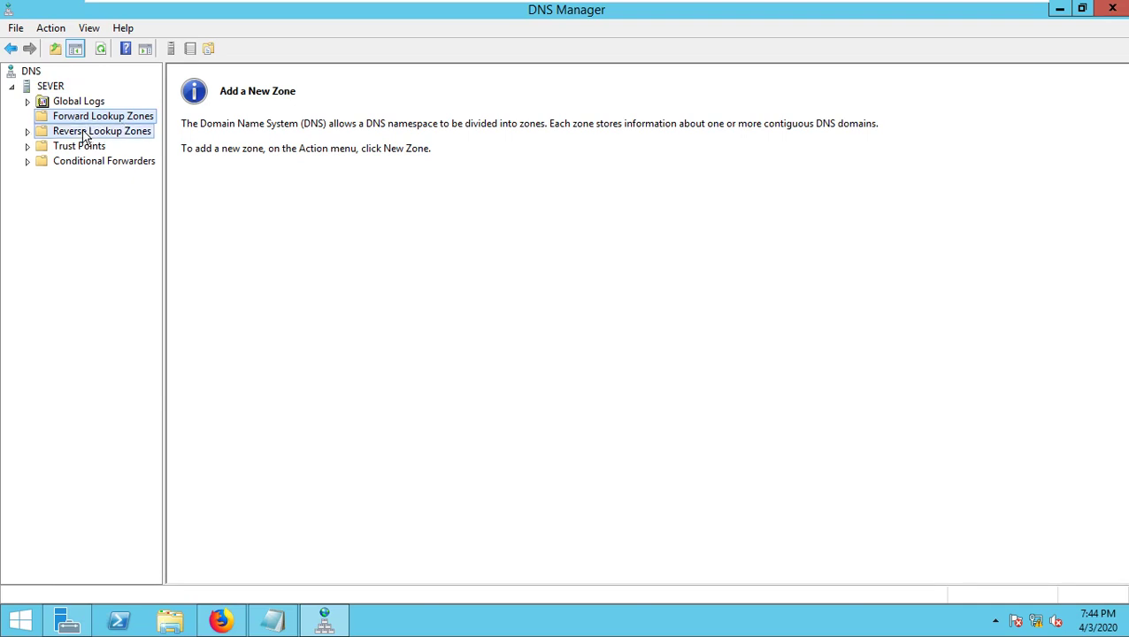
{"action": "left_click", "coordinate": [132, 122]}
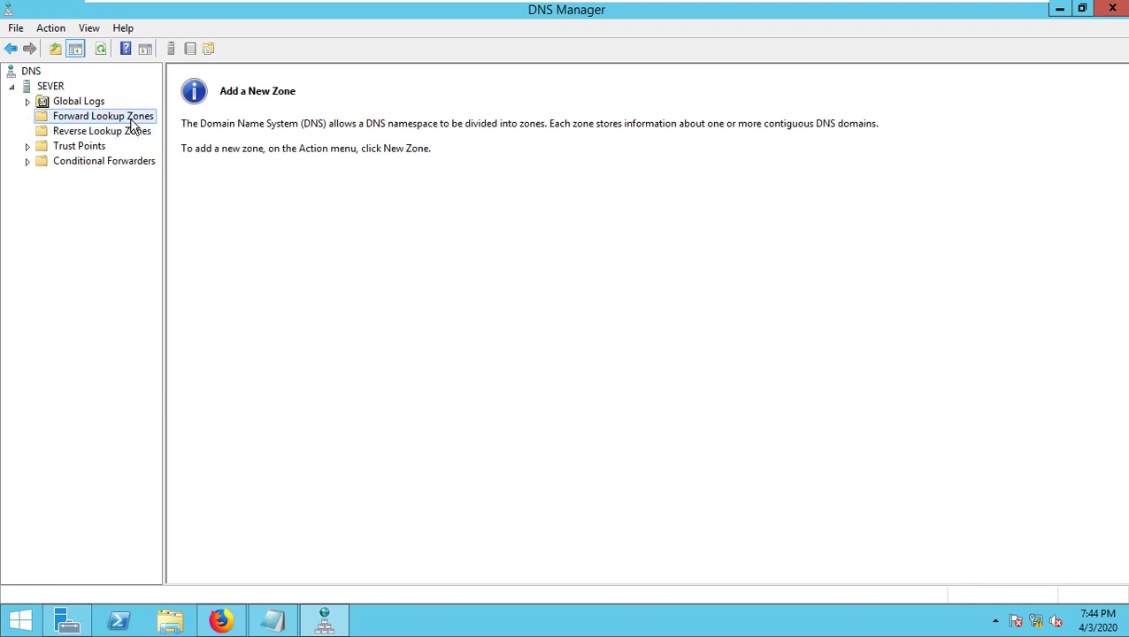
{"action": "left_click", "coordinate": [93, 133]}
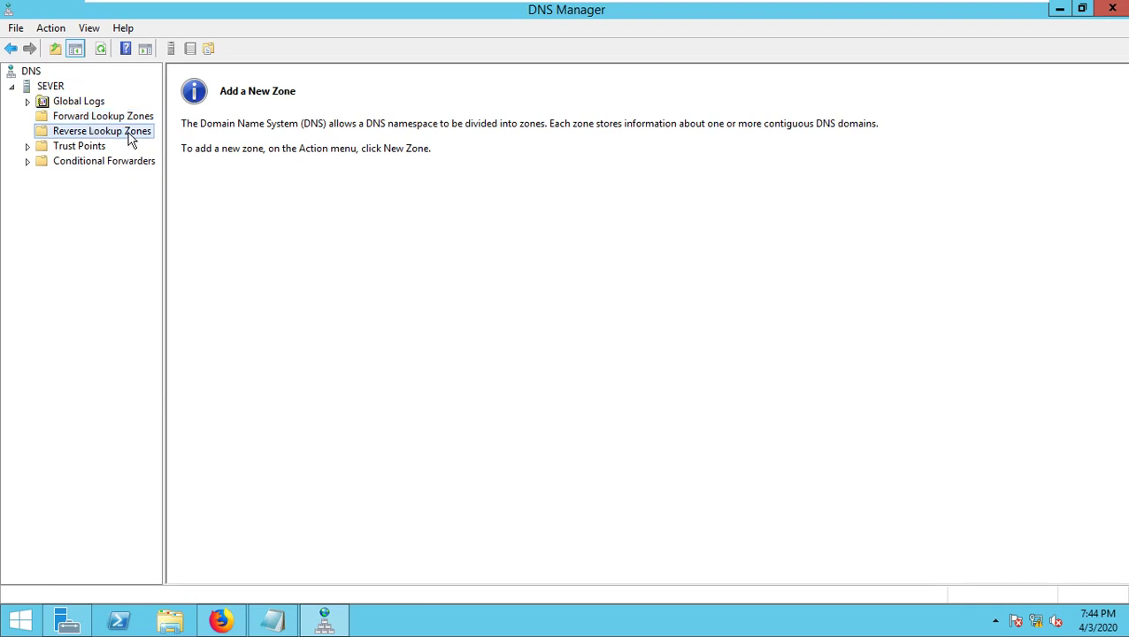
{"action": "left_click", "coordinate": [115, 119]}
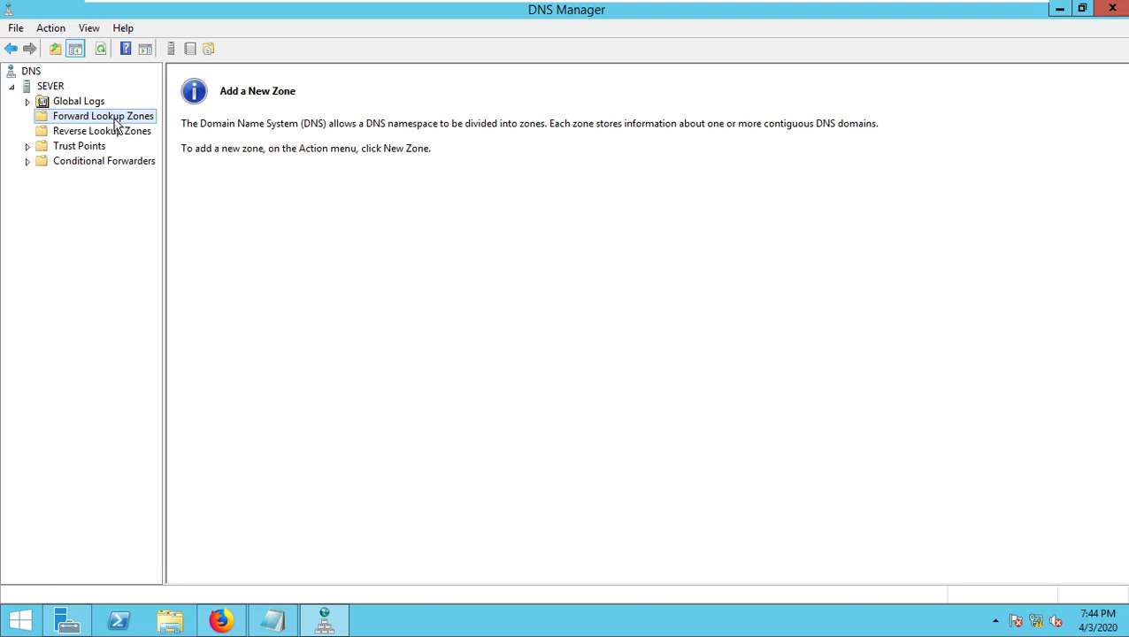
{"action": "left_click", "coordinate": [93, 135]}
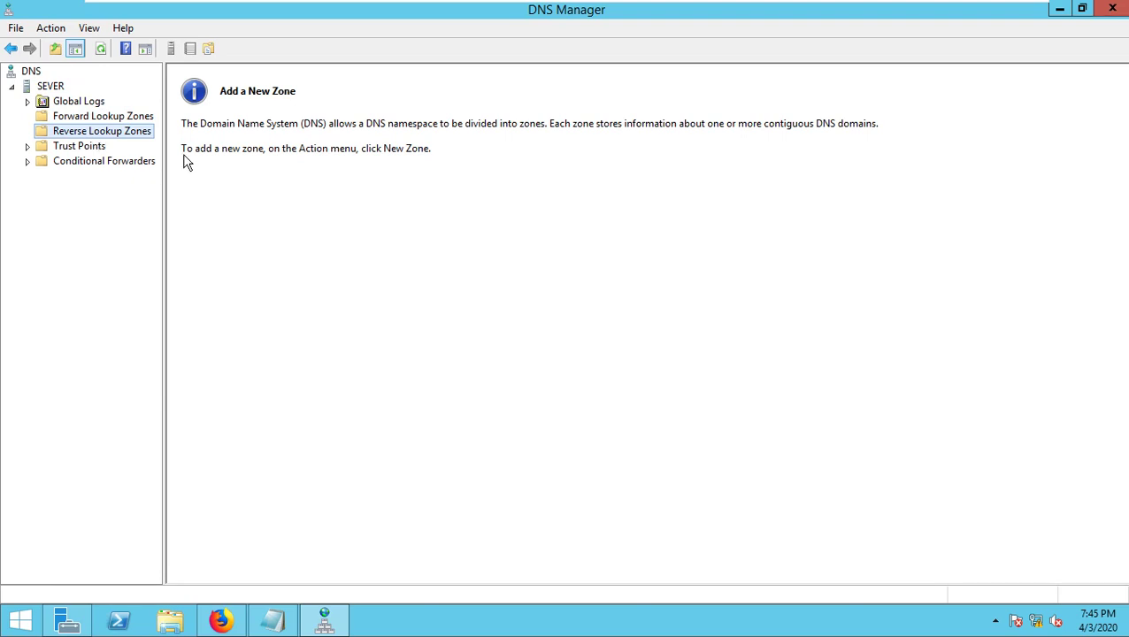
{"action": "left_click", "coordinate": [115, 119]}
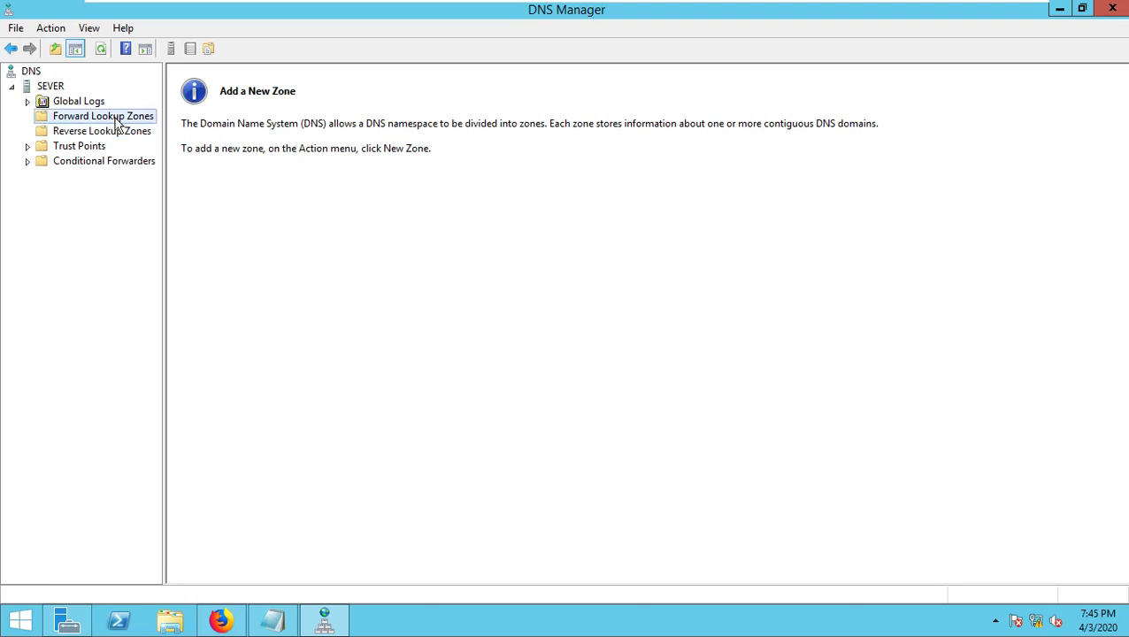
{"action": "left_click", "coordinate": [239, 100]}
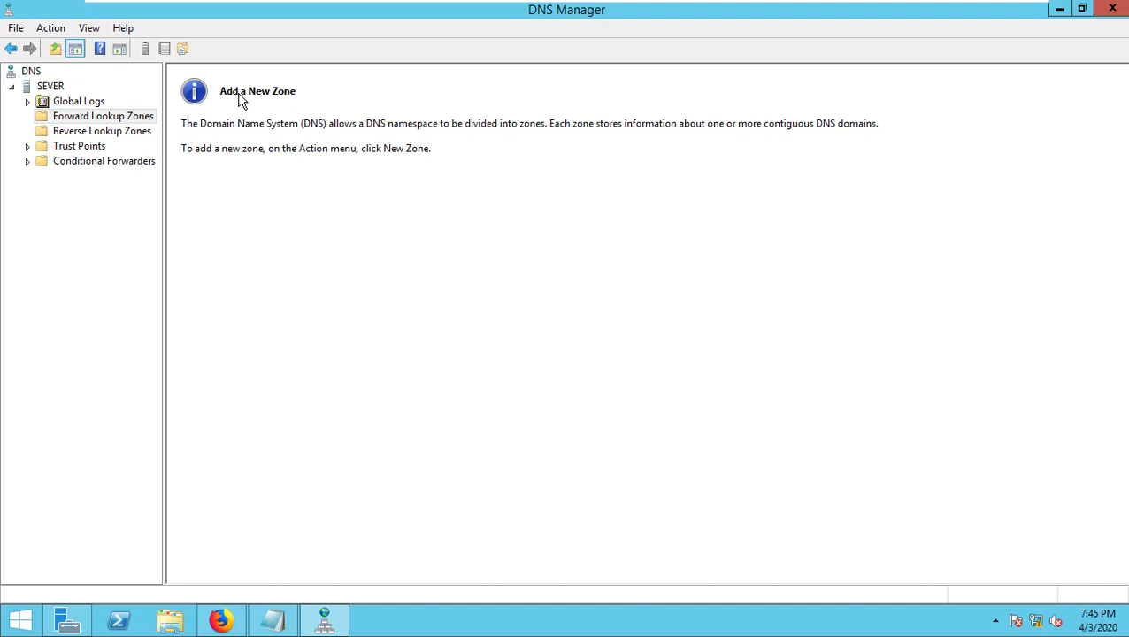
- Start a New Zone under Forward Lookup Zones and choose Primary zone as the type
{"action": "right_click", "coordinate": [94, 116]}
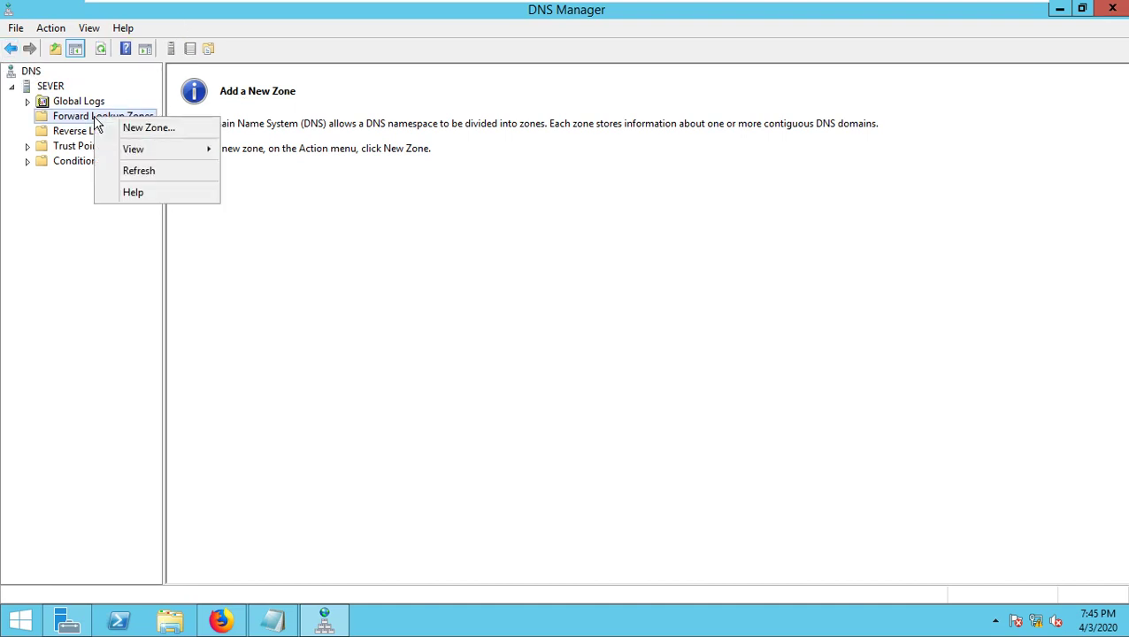
{"action": "left_click", "coordinate": [168, 130]}
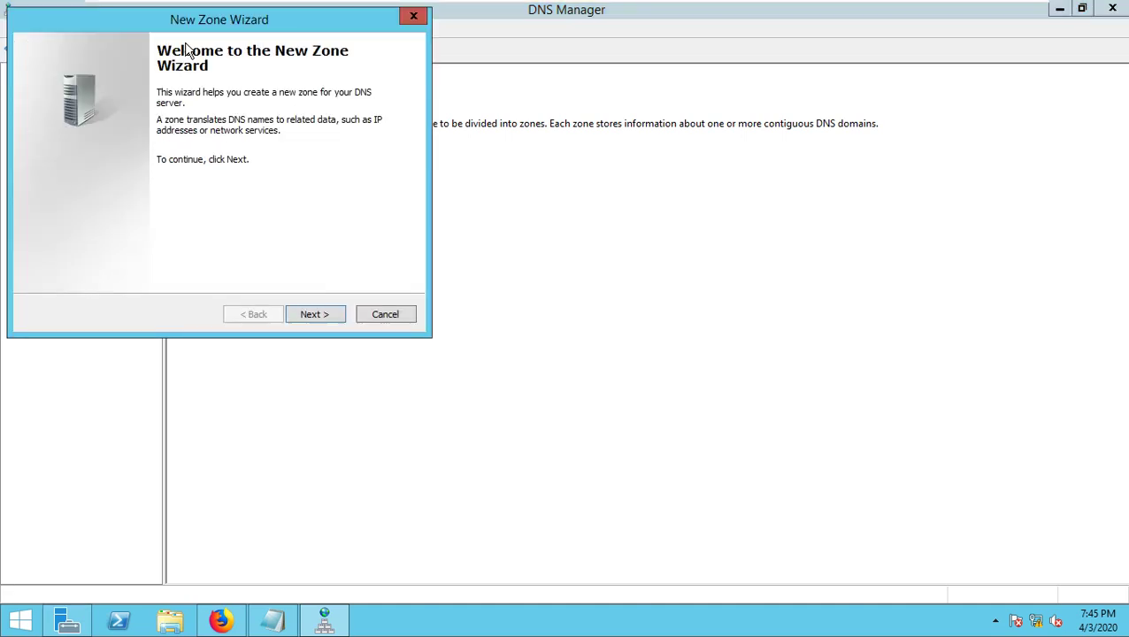
{"action": "left_click_drag", "start_coordinate": [184, 26], "coordinate": [452, 193]}
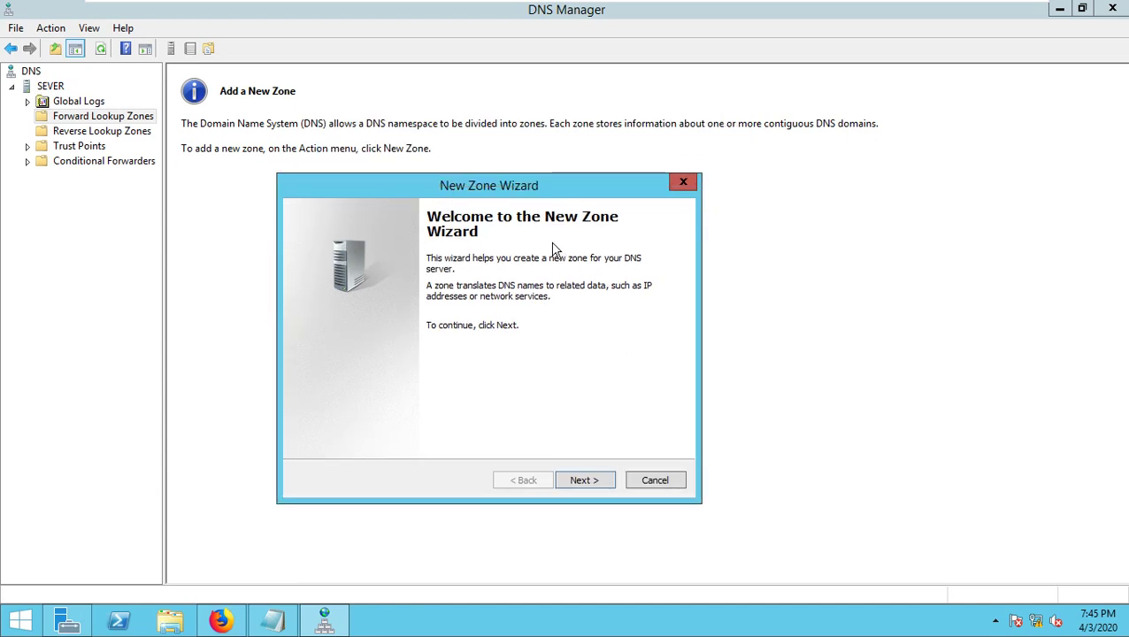
{"action": "left_click", "coordinate": [591, 480]}
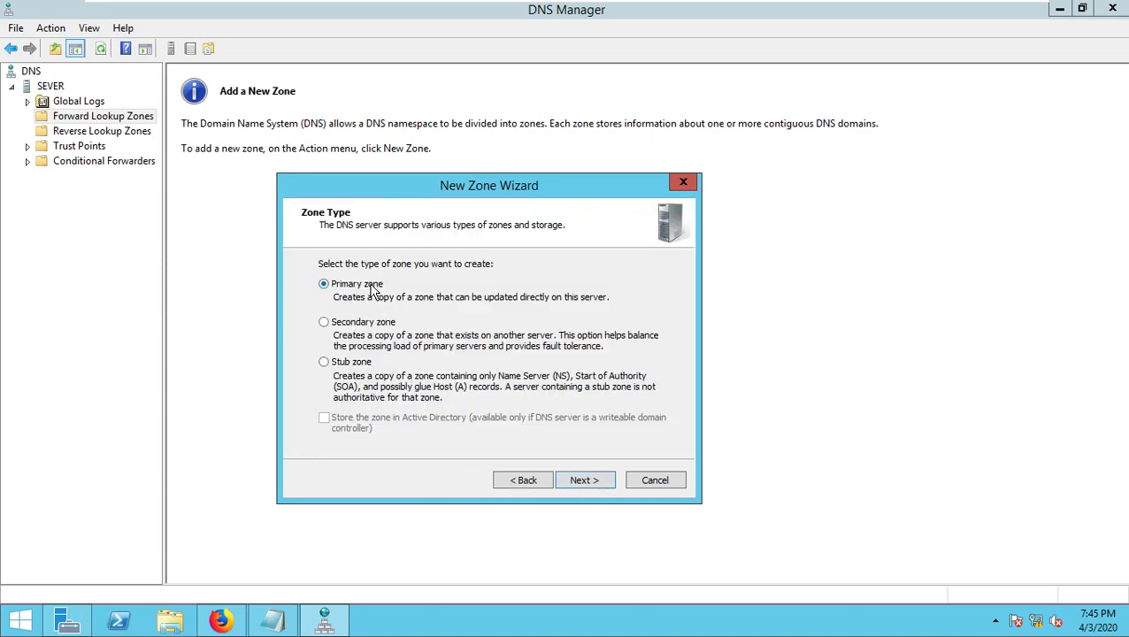
{"action": "left_click", "coordinate": [372, 323]}
{"action": "left_click", "coordinate": [358, 284]}
{"action": "left_click", "coordinate": [584, 481]}
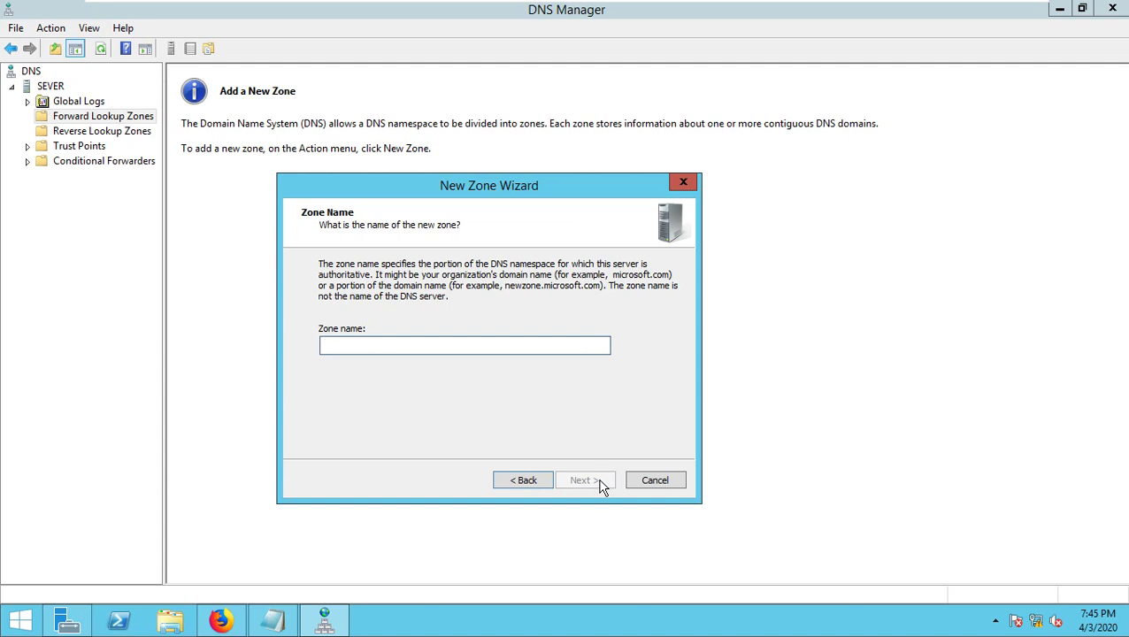
- Name the zone buntha.edu.kh from Notepad, keep file buntha.edu.kh.dns, disallow dynamic updates and finish
{"action": "left_click", "coordinate": [273, 620]}
{"action": "left_click_drag", "start_coordinate": [181, 75], "coordinate": [94, 85]}
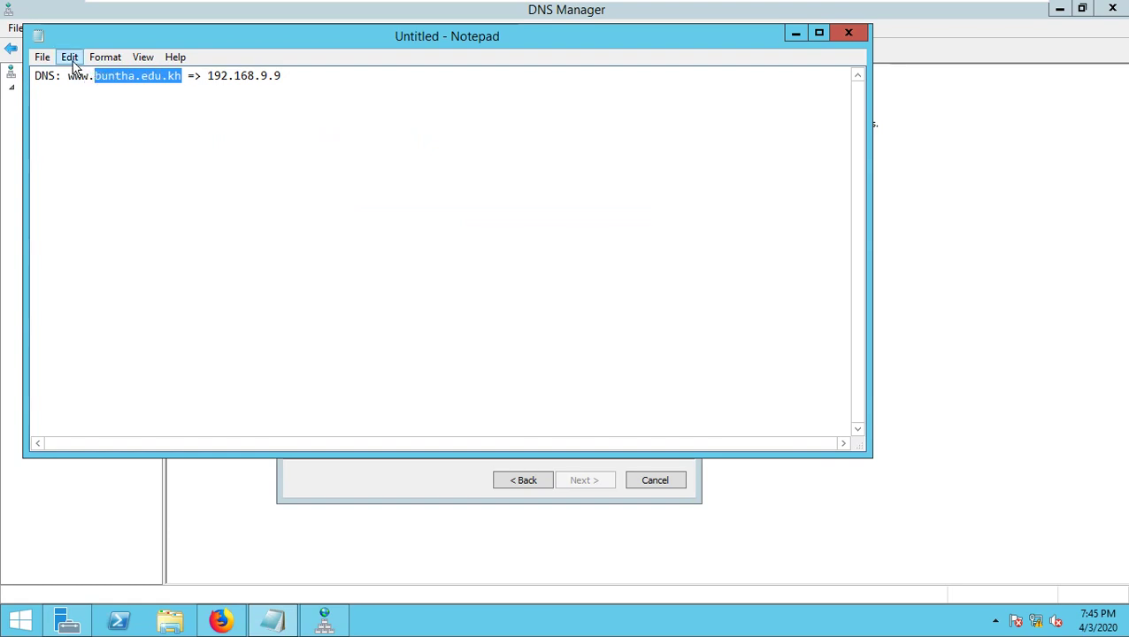
{"action": "left_click", "coordinate": [69, 56]}
{"action": "left_click", "coordinate": [128, 116]}
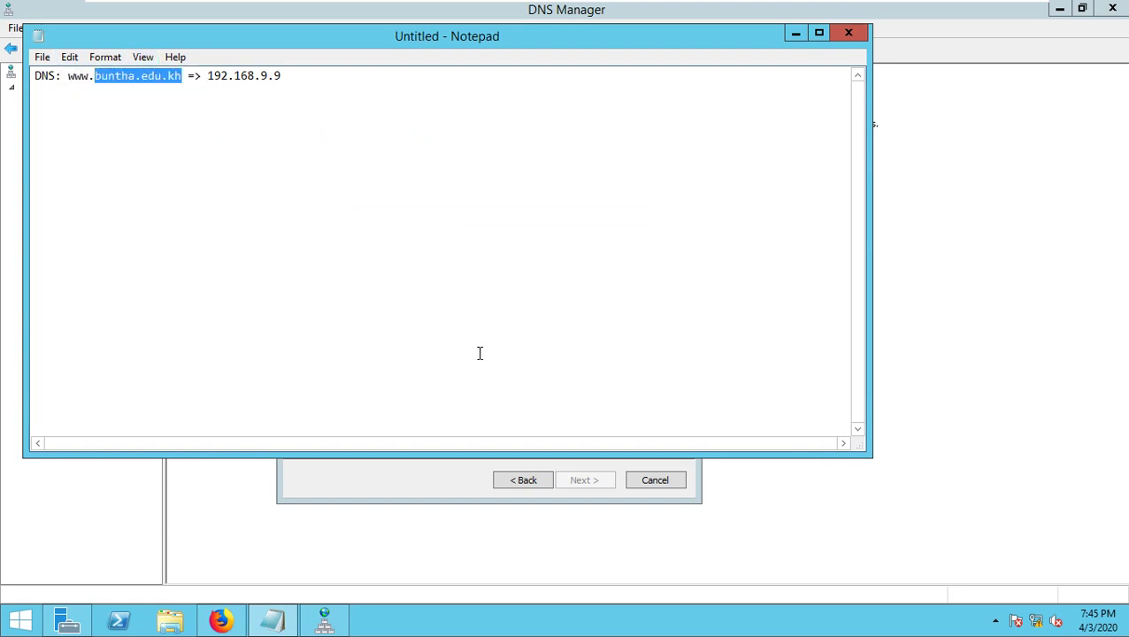
{"action": "left_click", "coordinate": [456, 486]}
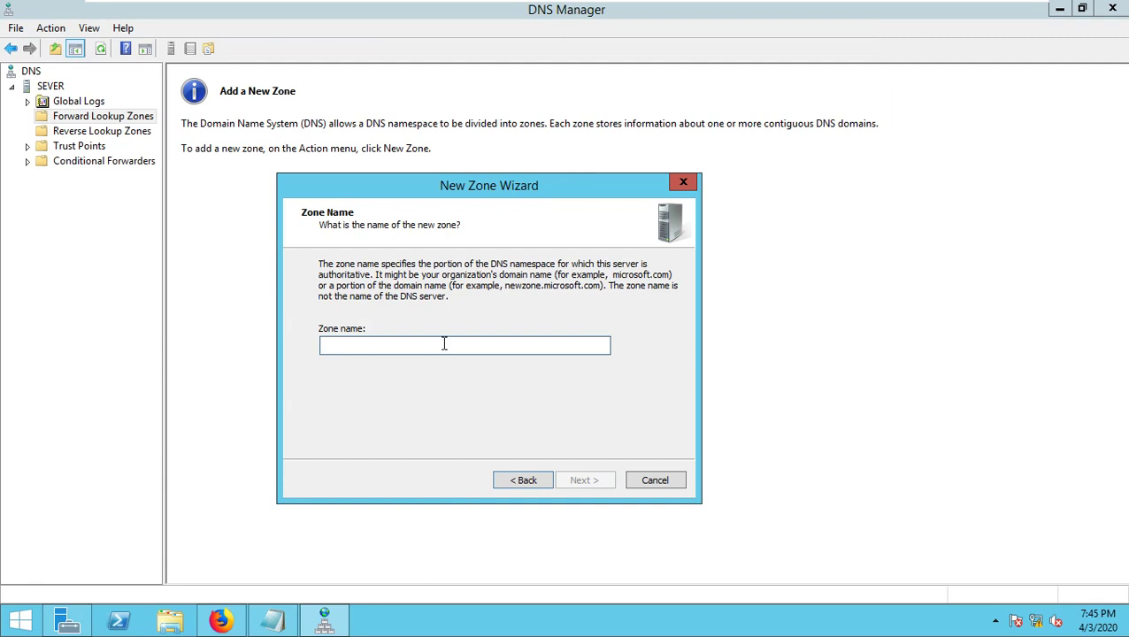
{"action": "key", "text": "ctrl+v"}
{"action": "left_click_drag", "start_coordinate": [387, 344], "coordinate": [292, 353]}
{"action": "left_click", "coordinate": [406, 346]}
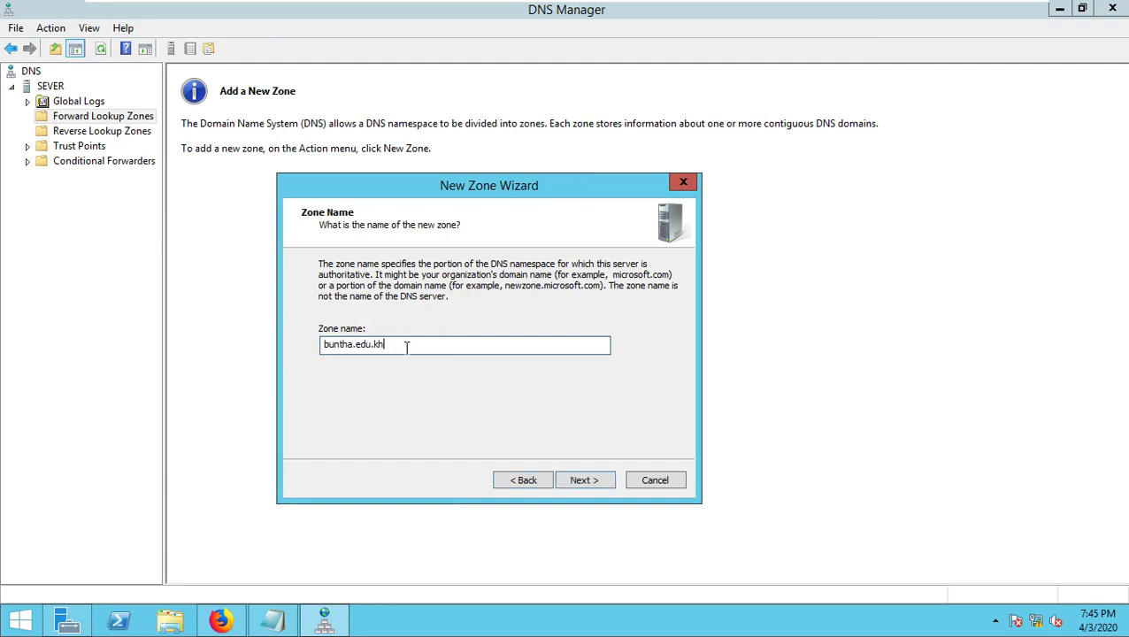
{"action": "left_click", "coordinate": [585, 483]}
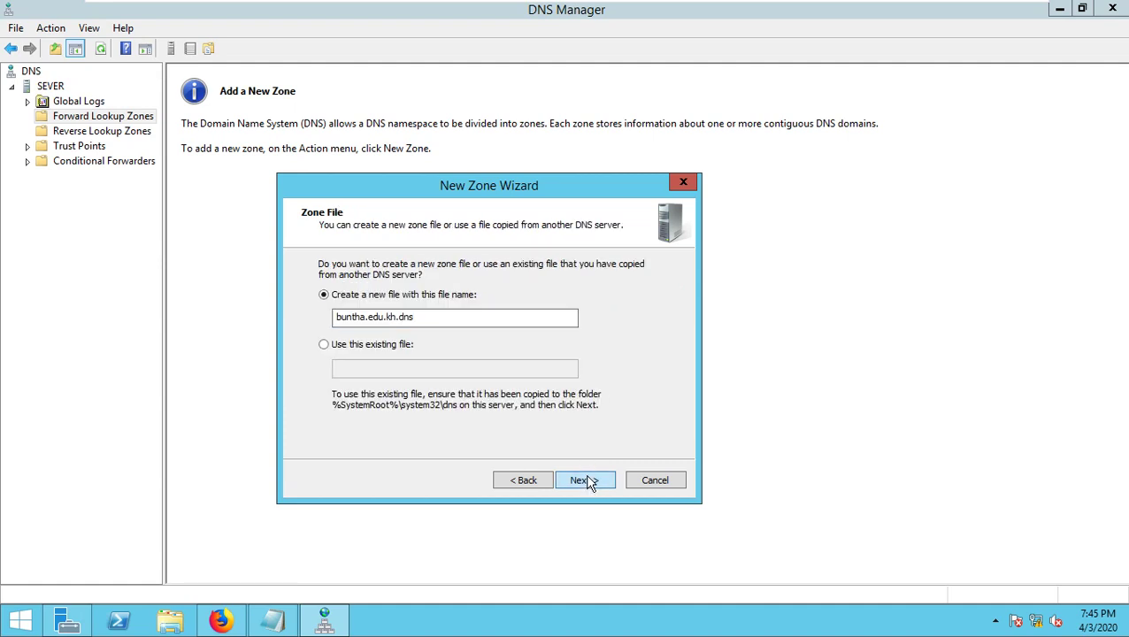
{"action": "left_click", "coordinate": [589, 482]}
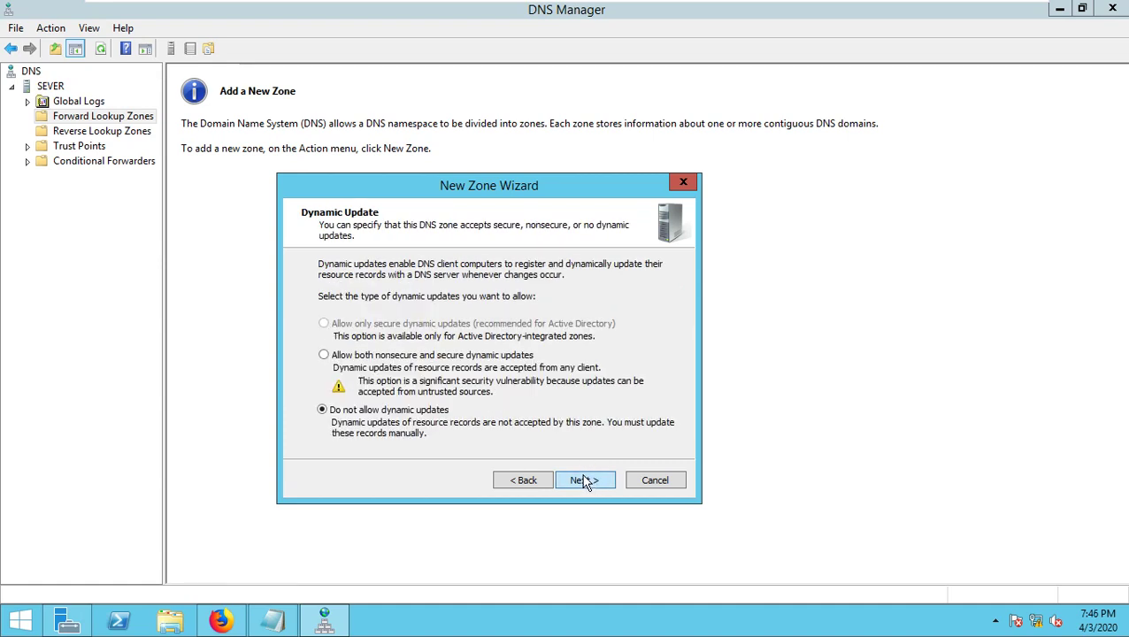
{"action": "left_click", "coordinate": [585, 482]}
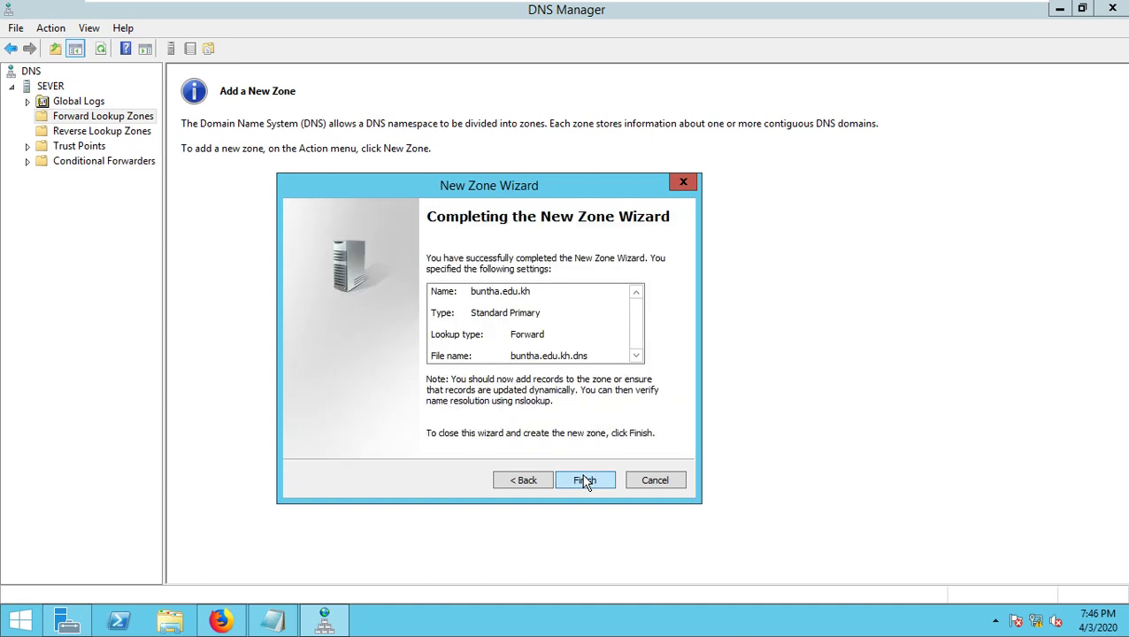
{"action": "left_click", "coordinate": [585, 480]}
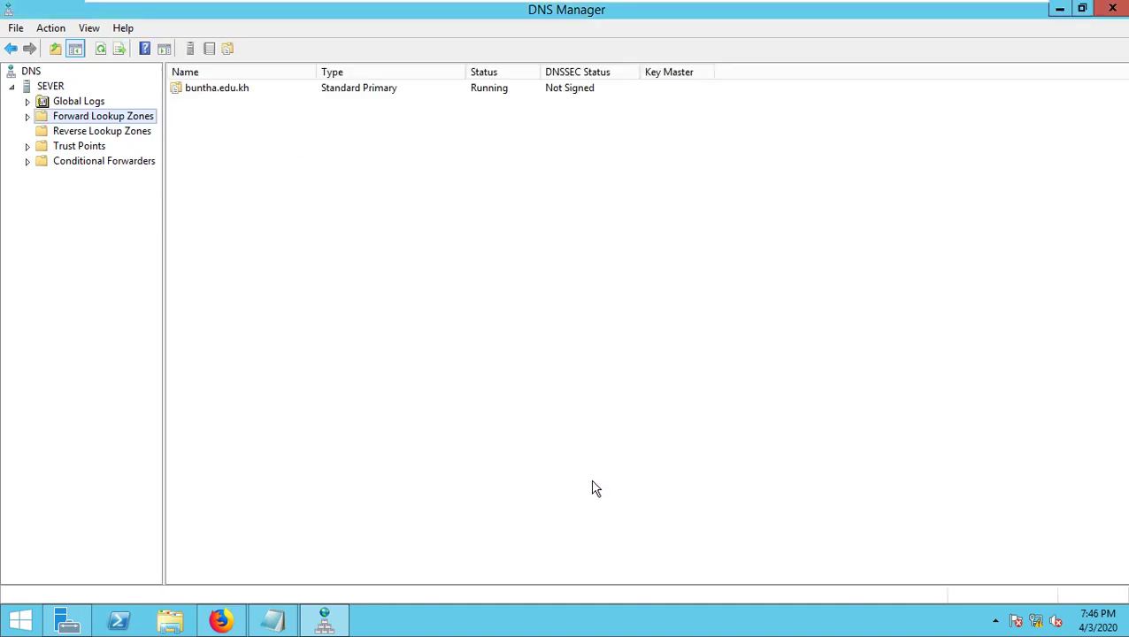
- Expand Forward Lookup Zones, select buntha.edu.kh to view its SOA and NS records, and right-click the record pane
{"action": "left_click", "coordinate": [27, 117]}
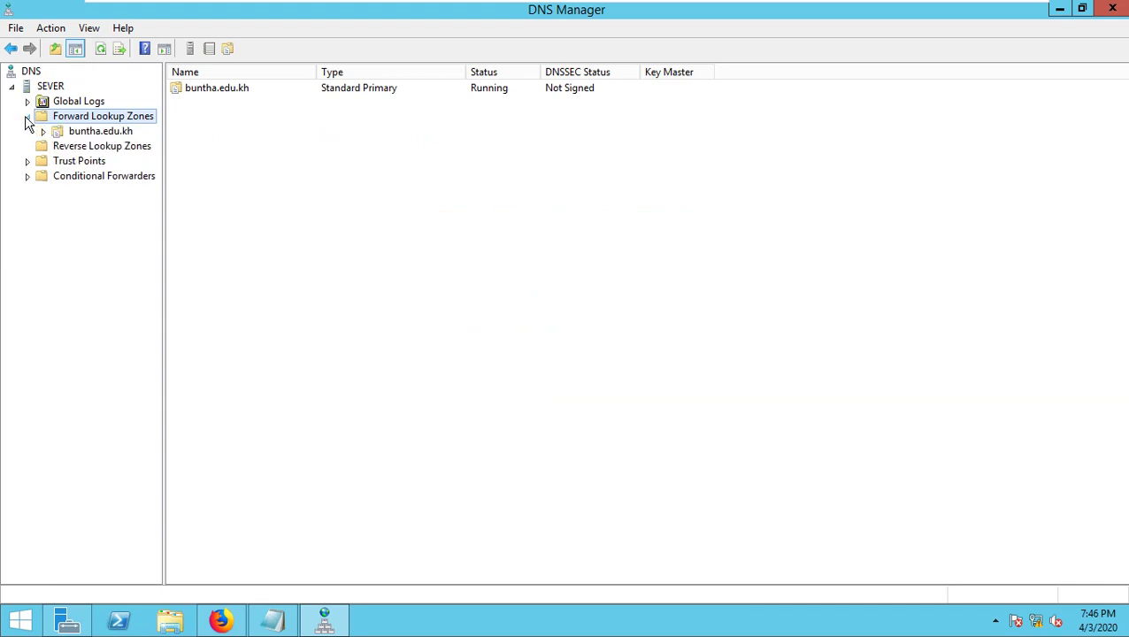
{"action": "left_click", "coordinate": [87, 135]}
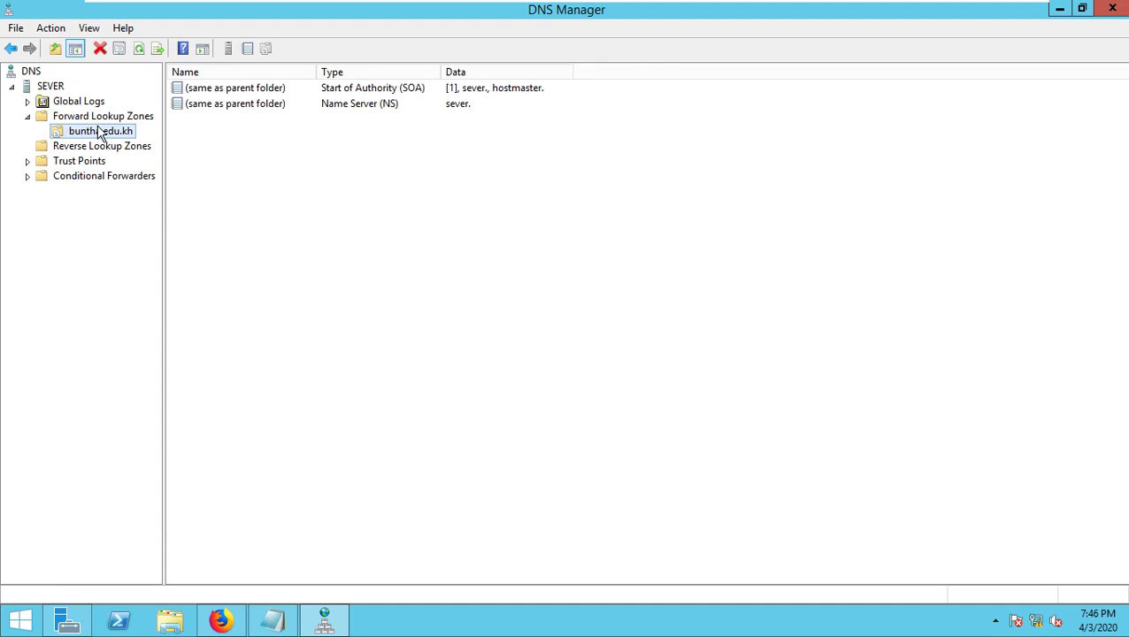
{"action": "right_click", "coordinate": [204, 150]}
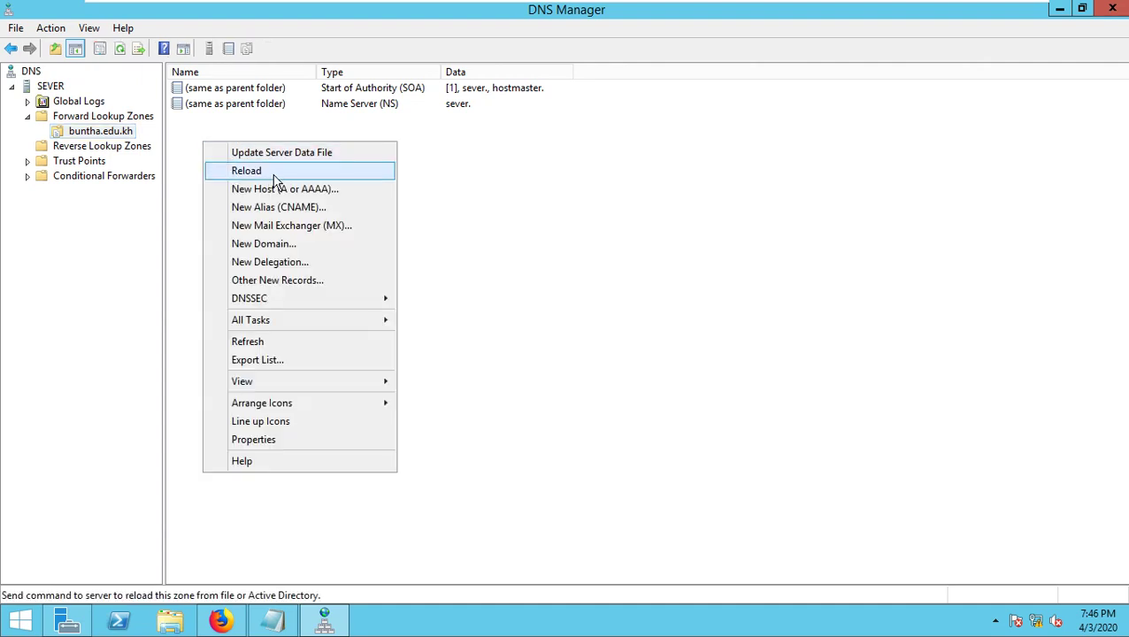
- Start a New Host record named www with IP address 192.168.9.9
{"action": "left_click", "coordinate": [336, 190]}
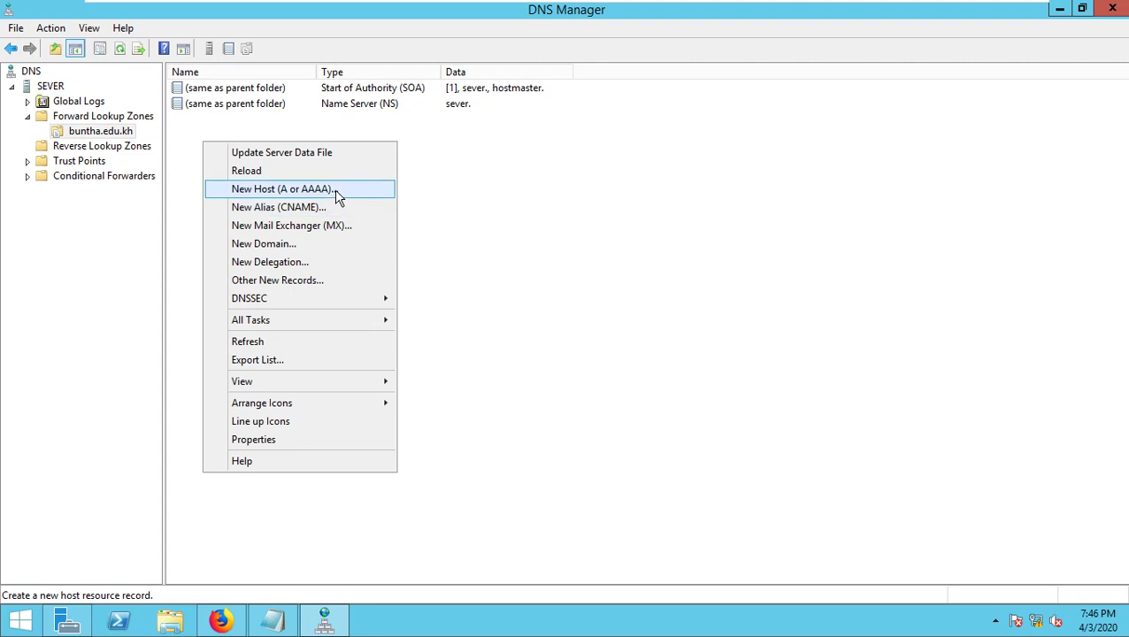
{"action": "type", "text": "www"}
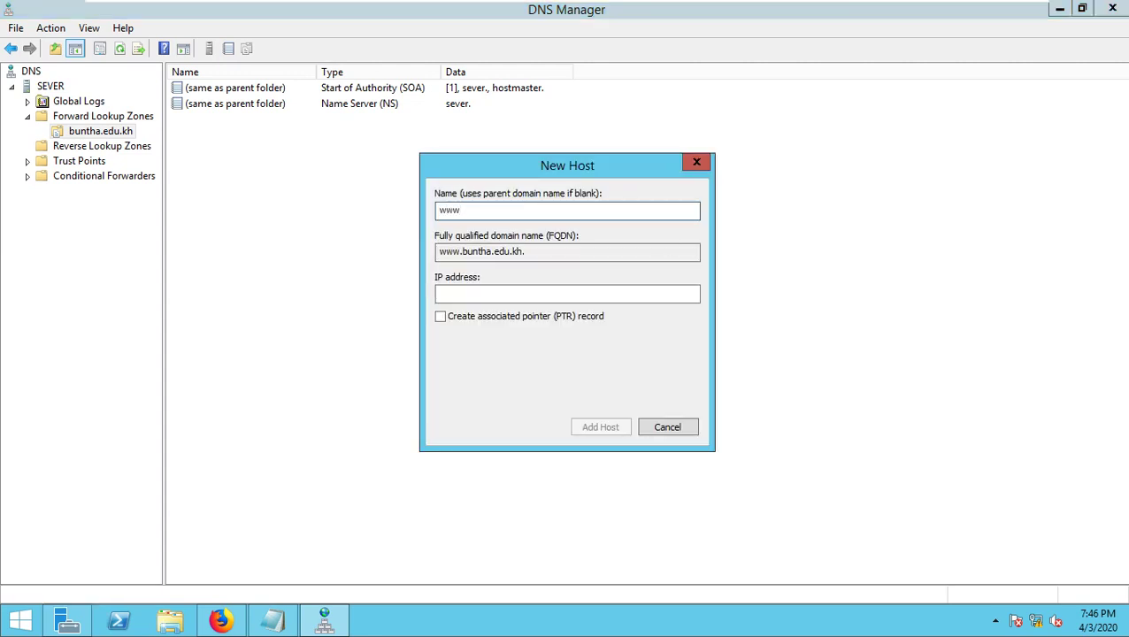
{"action": "key", "text": "Tab"}
{"action": "key", "text": "Tab"}
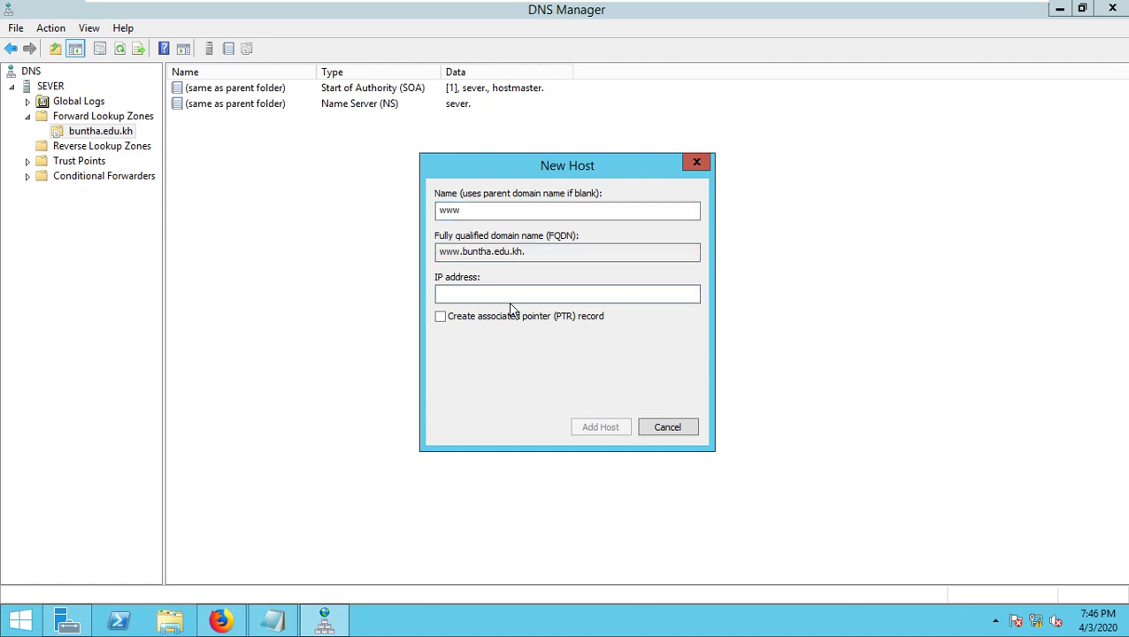
{"action": "type", "text": "192.168.9.9"}
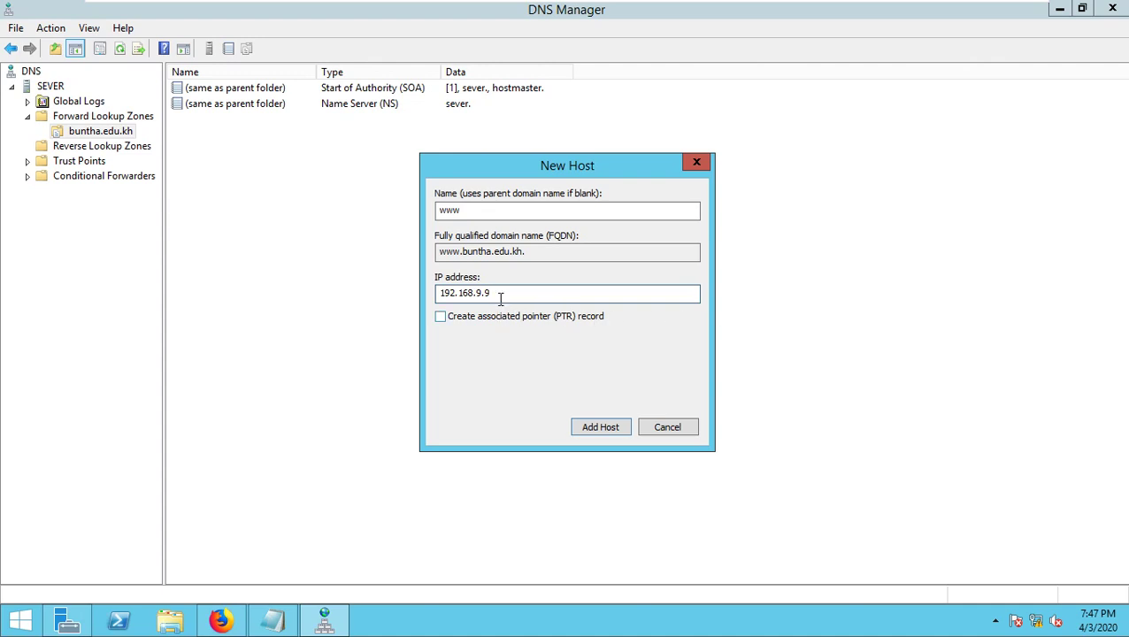
{"action": "left_click_drag", "start_coordinate": [500, 293], "coordinate": [427, 299]}
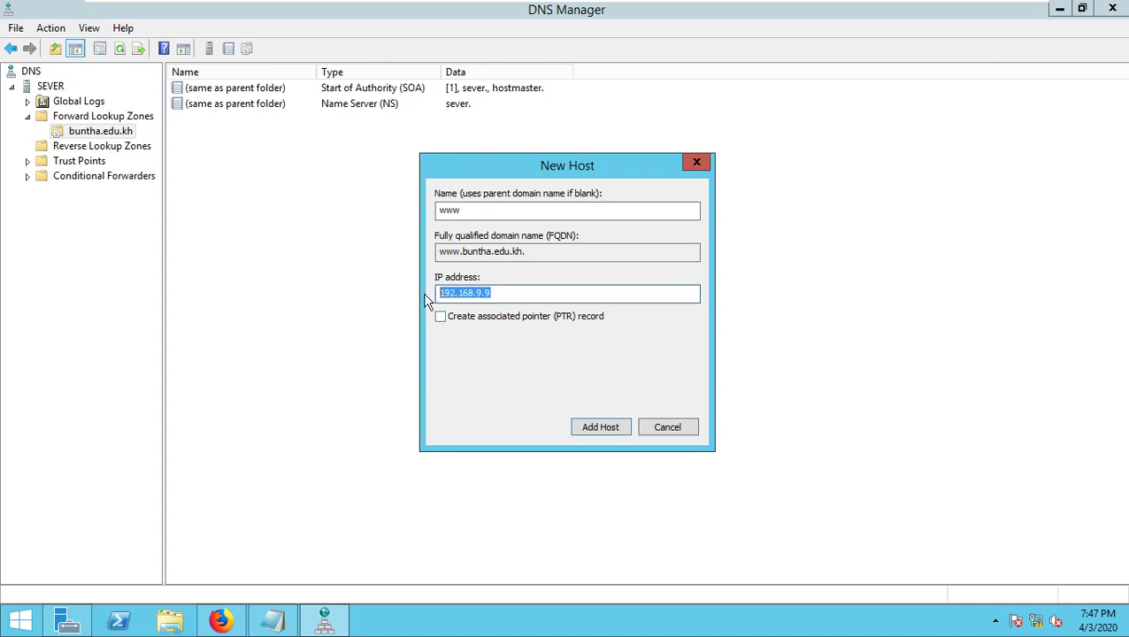
{"action": "left_click", "coordinate": [499, 293]}
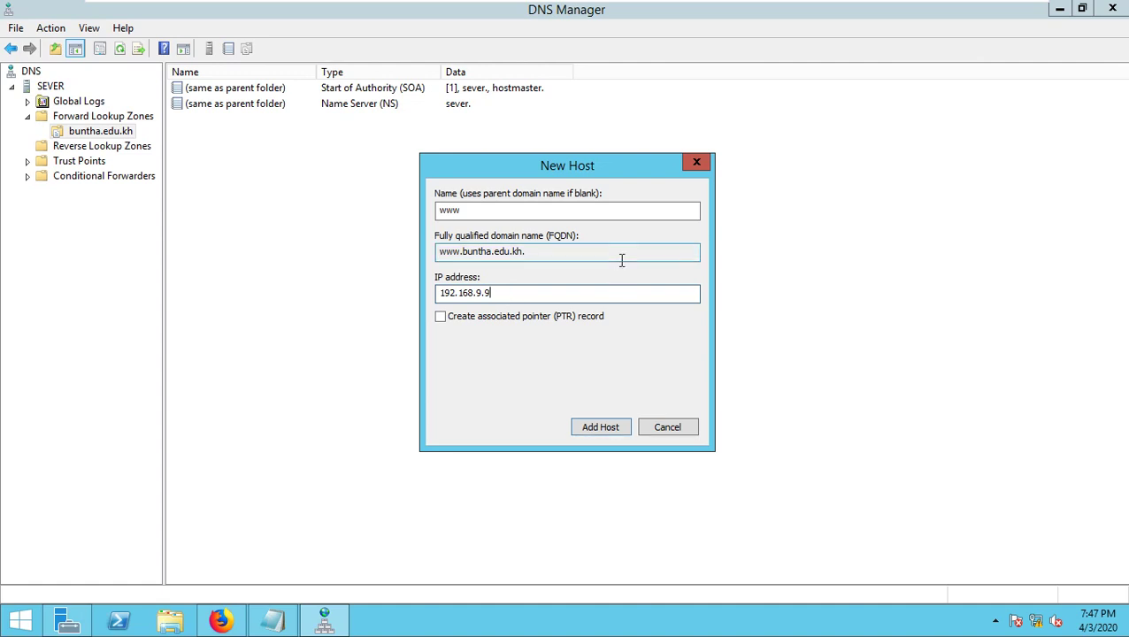
{"action": "key", "text": "BackSpace"}
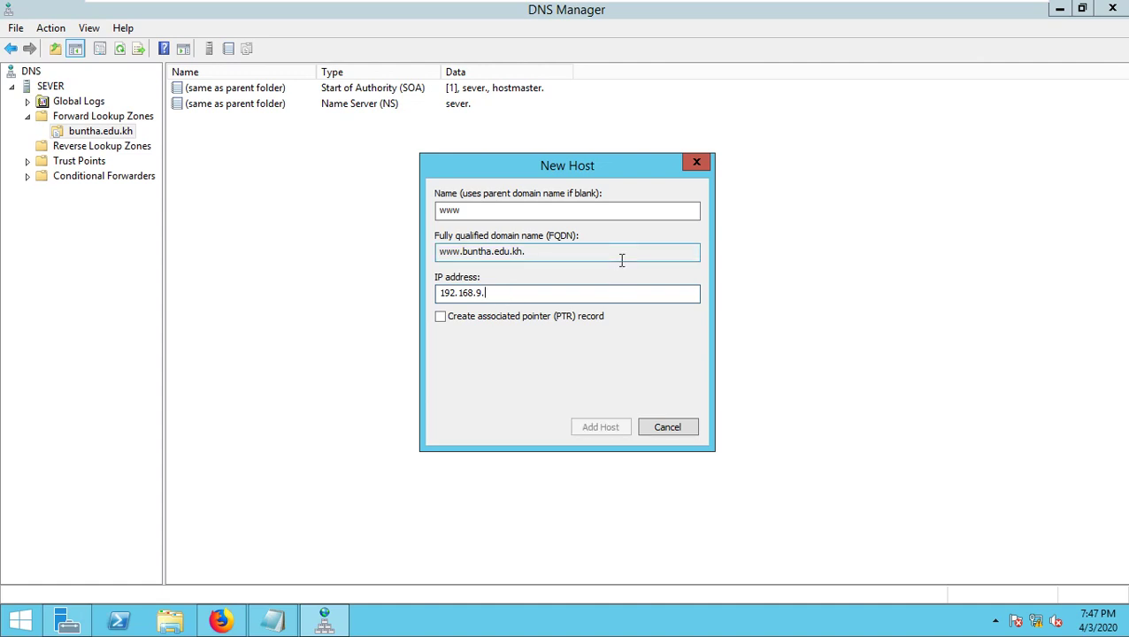
{"action": "type", "text": "89"}
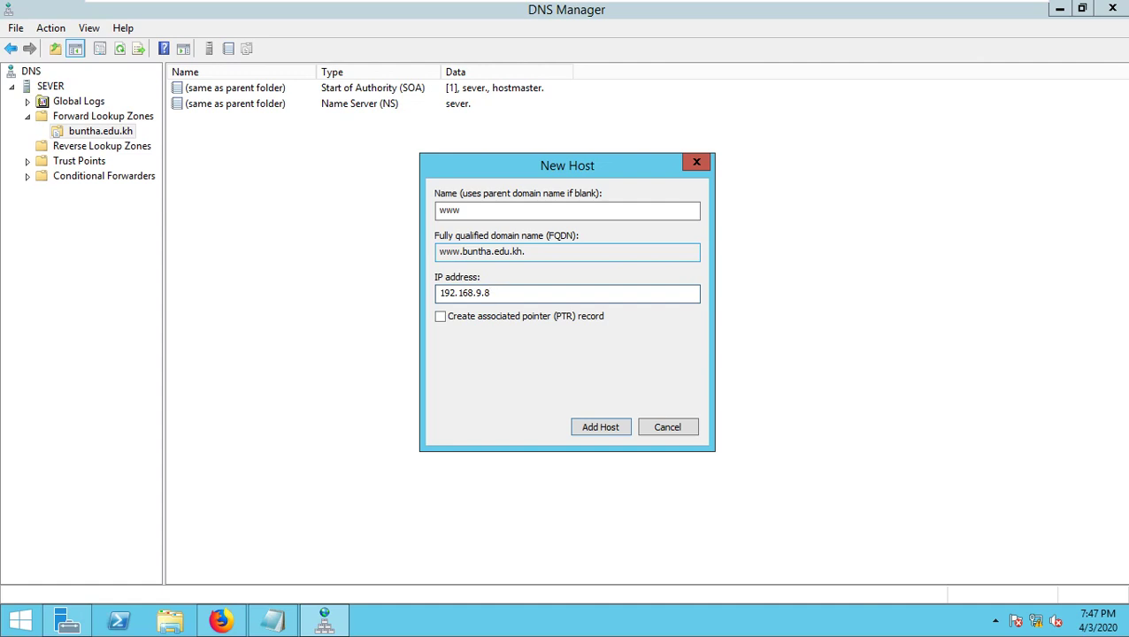
{"action": "key", "text": "BackSpace"}
{"action": "type", "text": "9"}
{"action": "left_click_drag", "start_coordinate": [502, 293], "coordinate": [443, 299]}
- Tick Create PTR, add the www host, dismiss the reverse-zone warning and close the window
{"action": "left_click", "coordinate": [453, 319]}
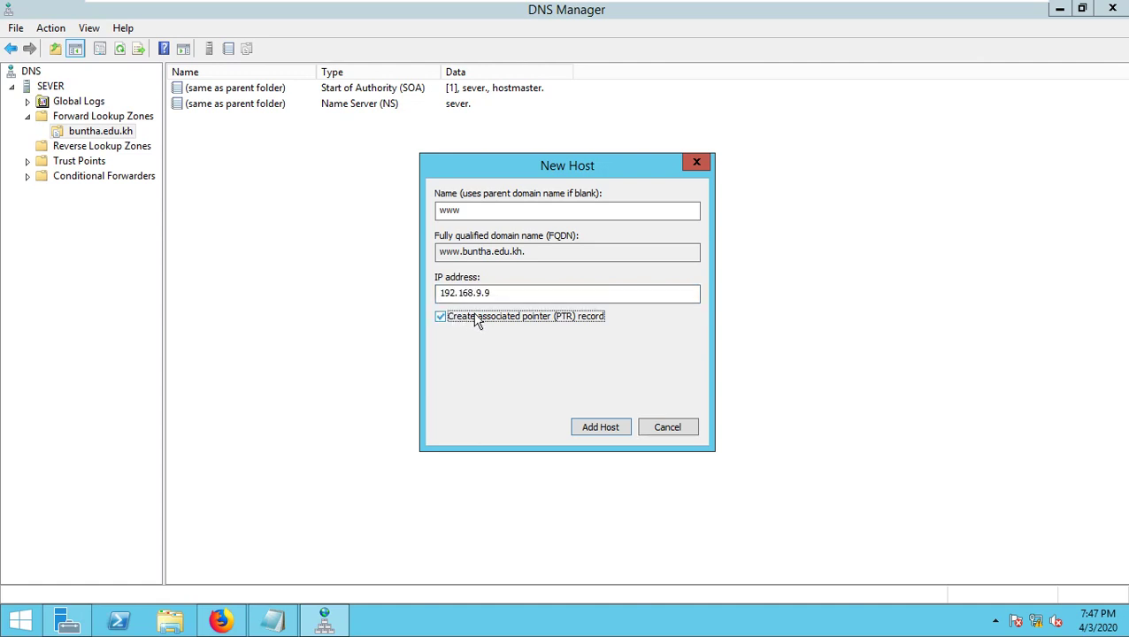
{"action": "left_click", "coordinate": [610, 431]}
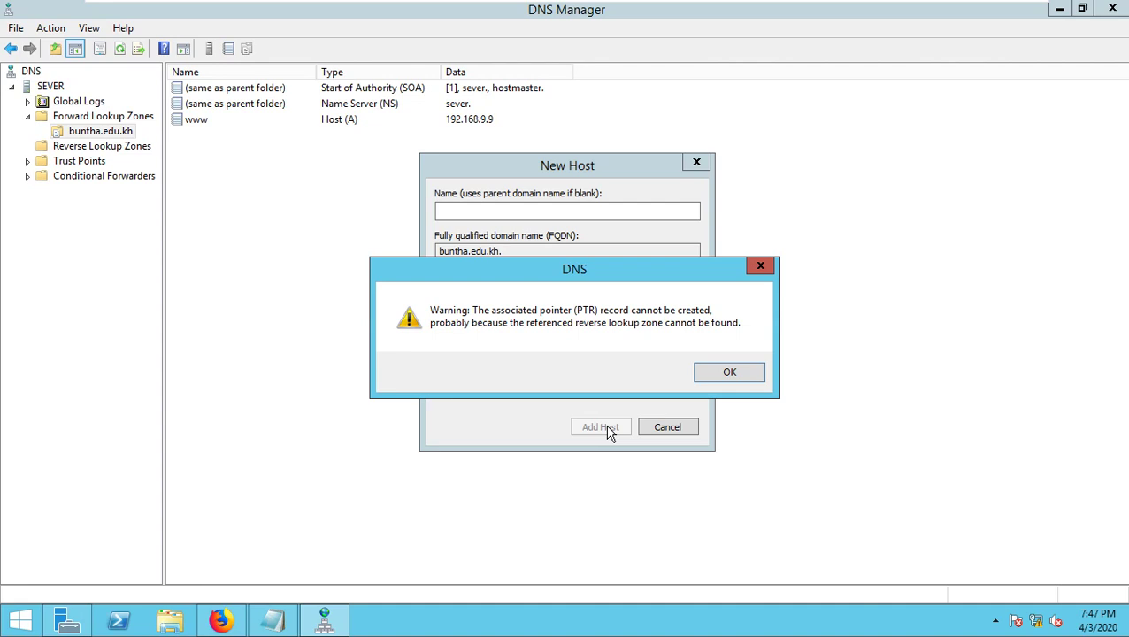
{"action": "left_click", "coordinate": [730, 373]}
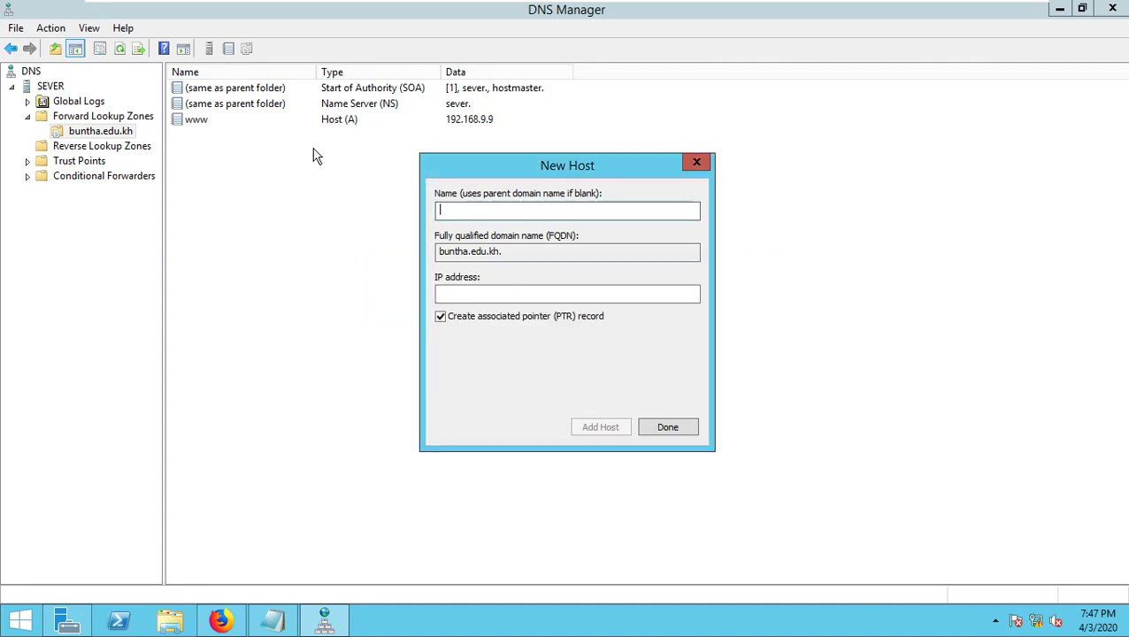
{"action": "left_click", "coordinate": [668, 428]}
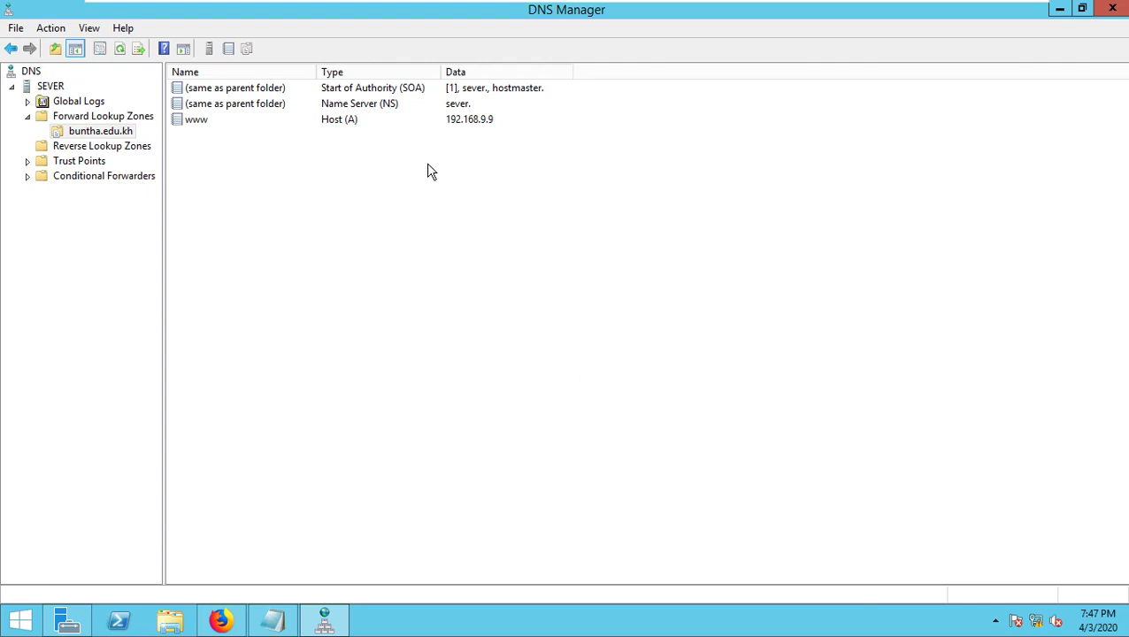
- Select the new www record, then show the empty Reverse Lookup Zones folder
{"action": "left_click", "coordinate": [210, 121]}
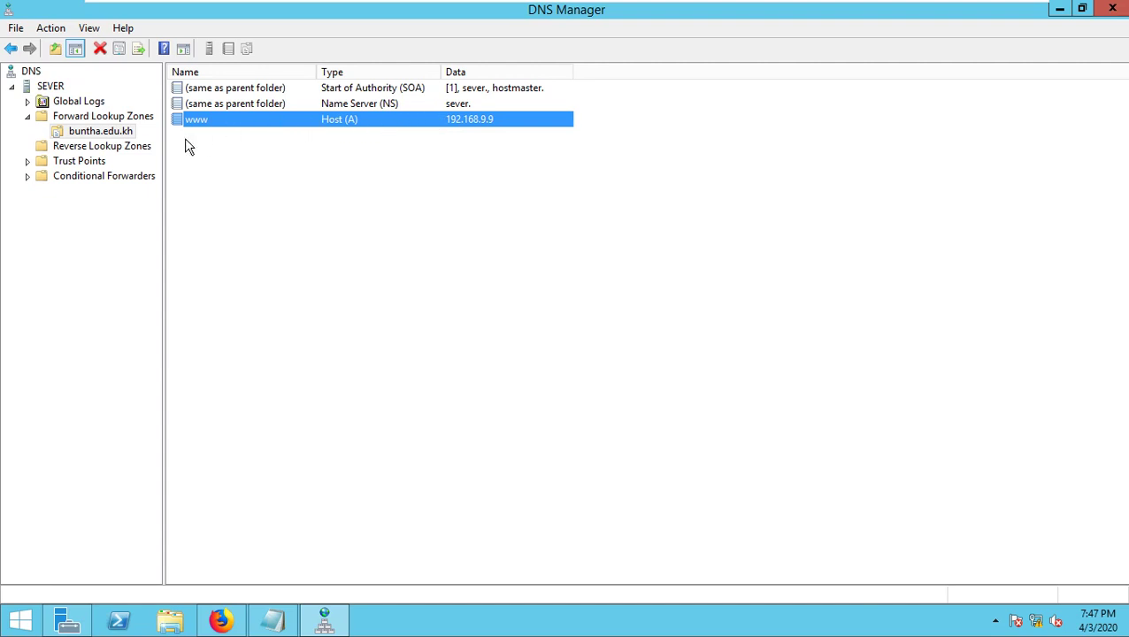
{"action": "left_click", "coordinate": [104, 149]}
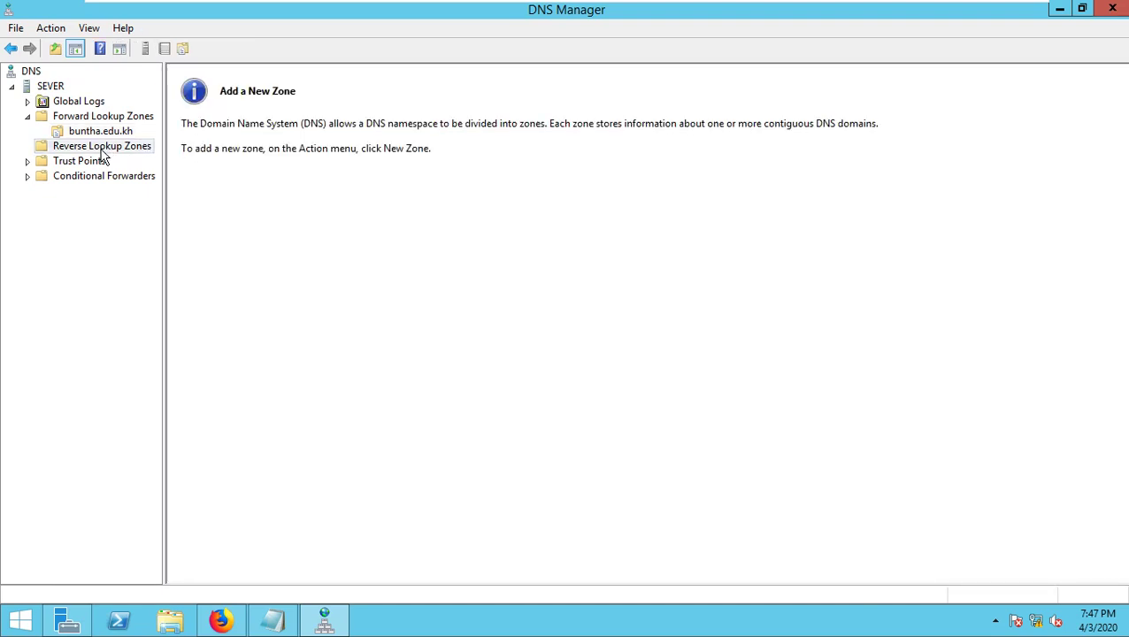
- Start a New Zone under Reverse Lookup Zones as a primary IPv4 zone with network ID 192.168.9
{"action": "right_click", "coordinate": [103, 148]}
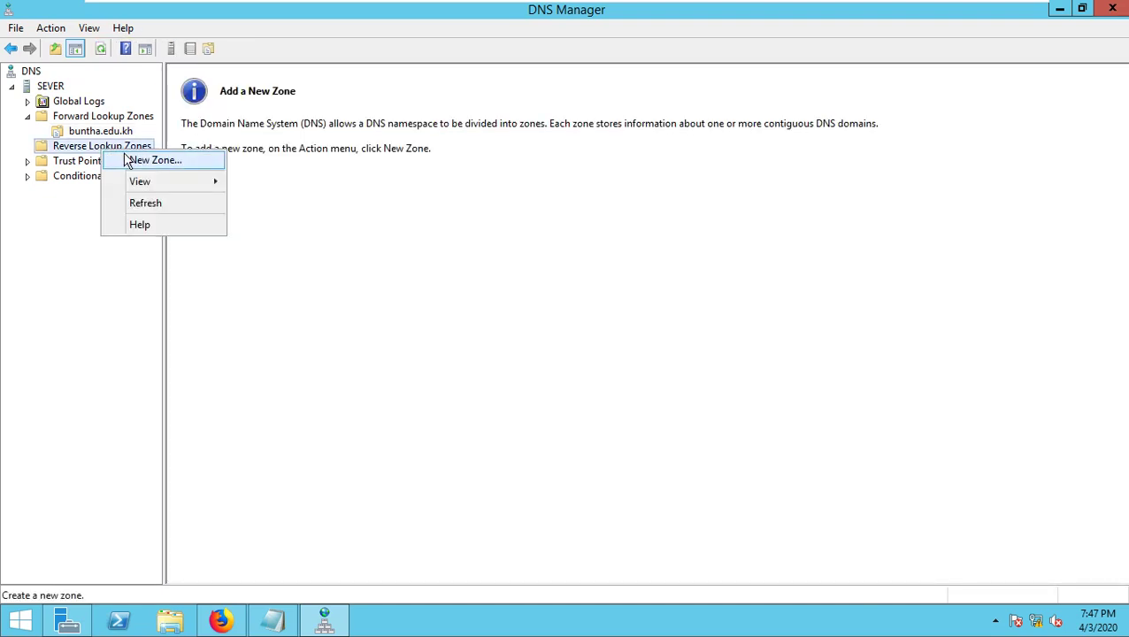
{"action": "left_click", "coordinate": [130, 161]}
{"action": "left_click", "coordinate": [324, 314]}
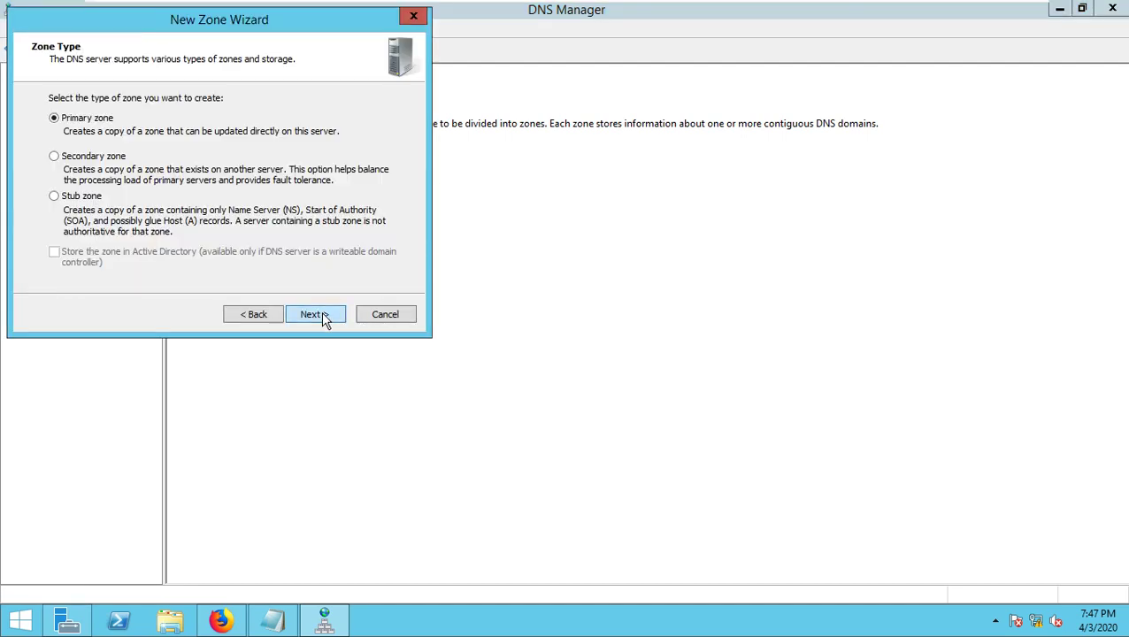
{"action": "left_click", "coordinate": [324, 316]}
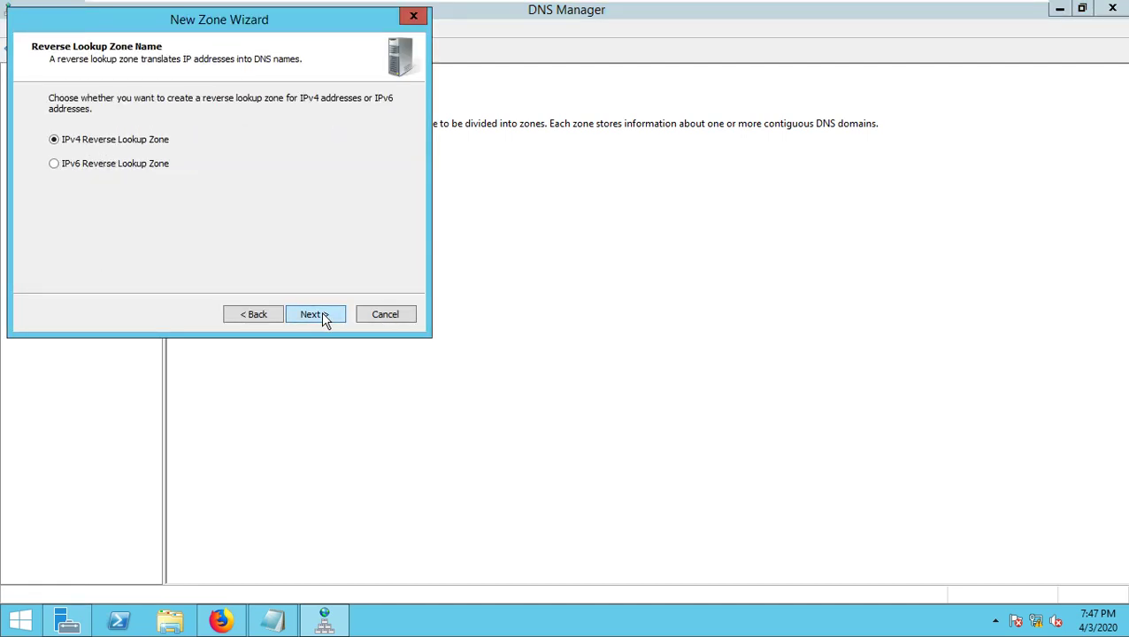
{"action": "left_click", "coordinate": [325, 316]}
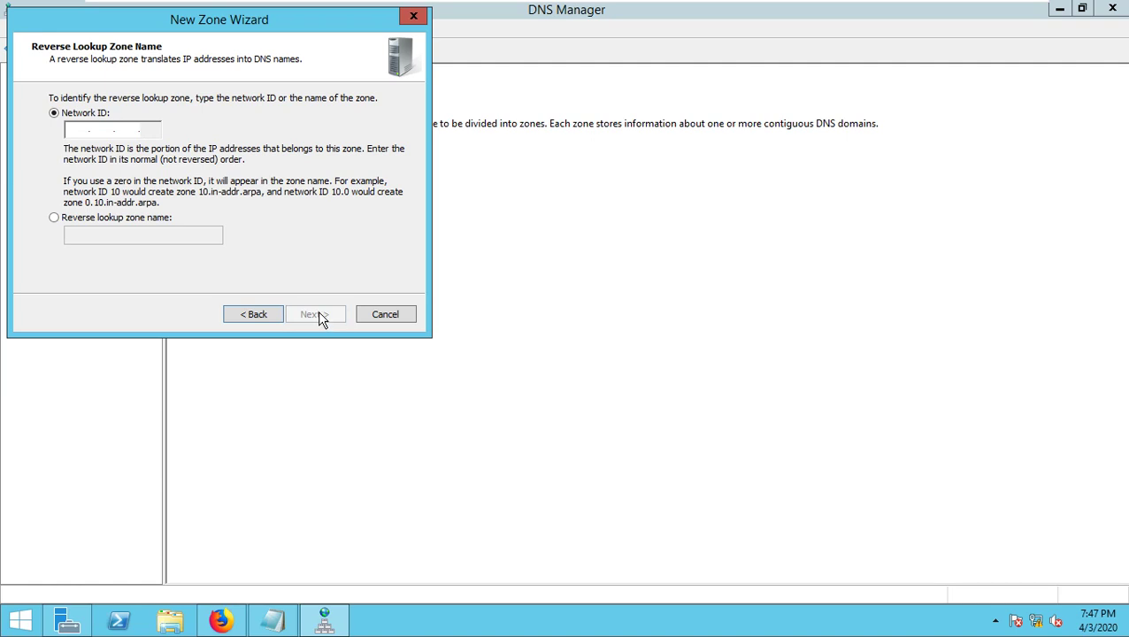
{"action": "left_click", "coordinate": [84, 131]}
{"action": "type", "text": "192.168.9"}
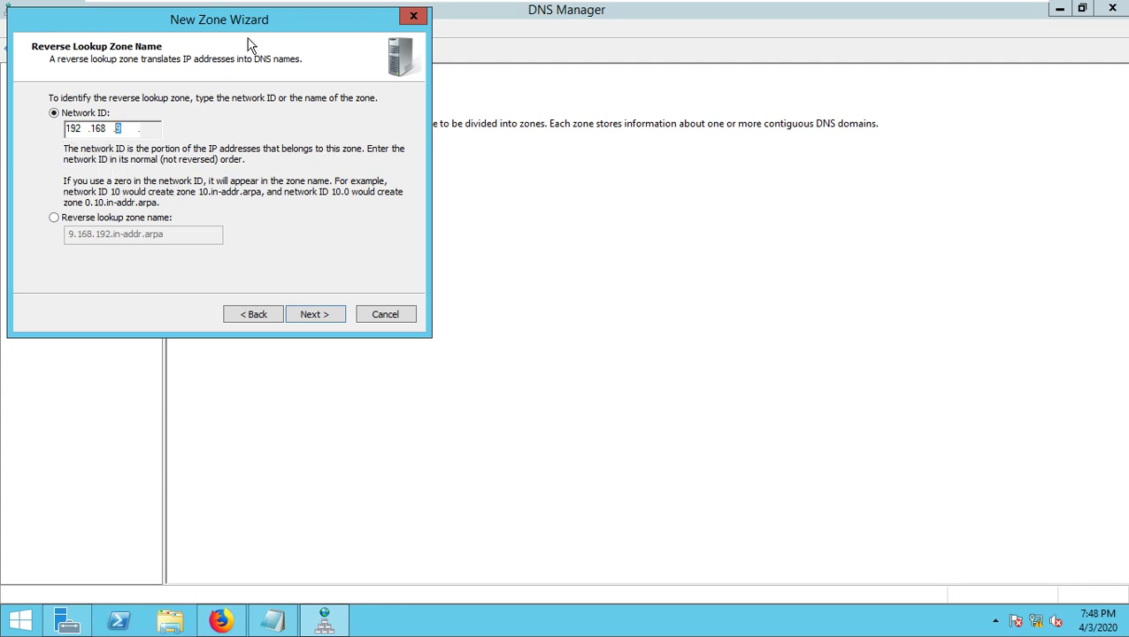
- Complete the New Zone Wizard with network ID 192.168.9, the default zone file and dynamic-update setting
{"action": "left_click_drag", "start_coordinate": [246, 31], "coordinate": [502, 146]}
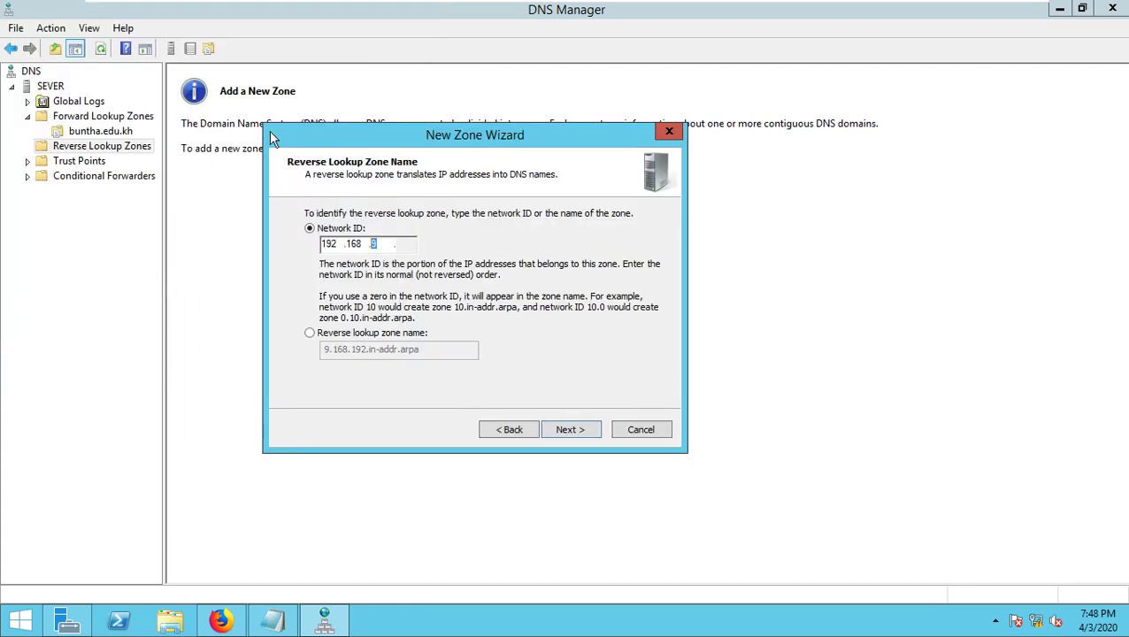
{"action": "left_click", "coordinate": [576, 431]}
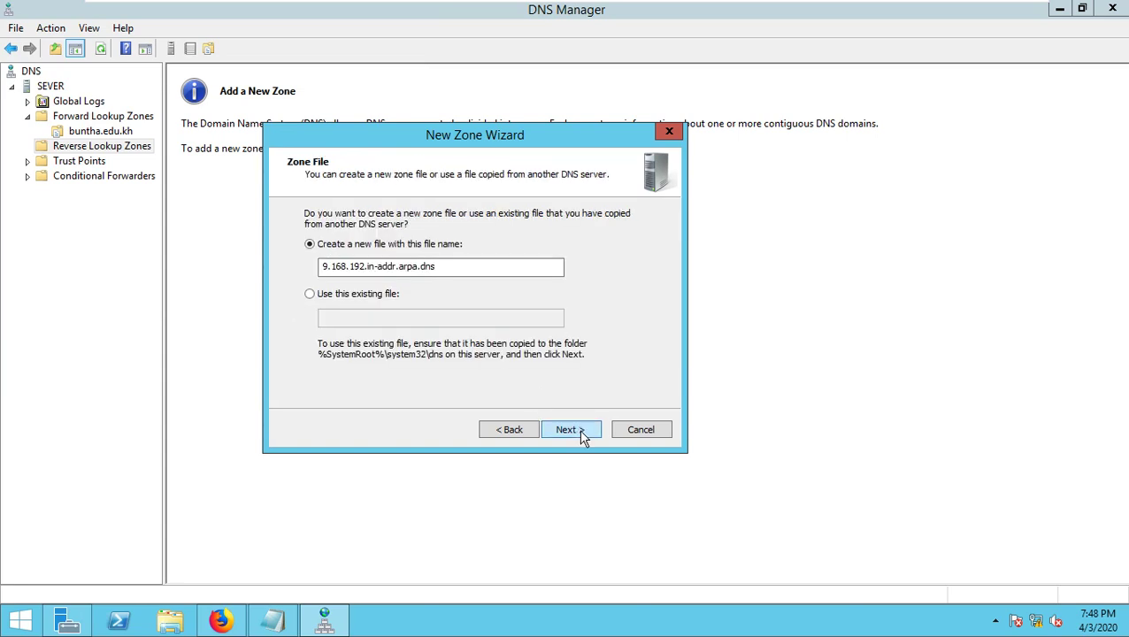
{"action": "left_click", "coordinate": [581, 432]}
{"action": "left_click", "coordinate": [581, 432]}
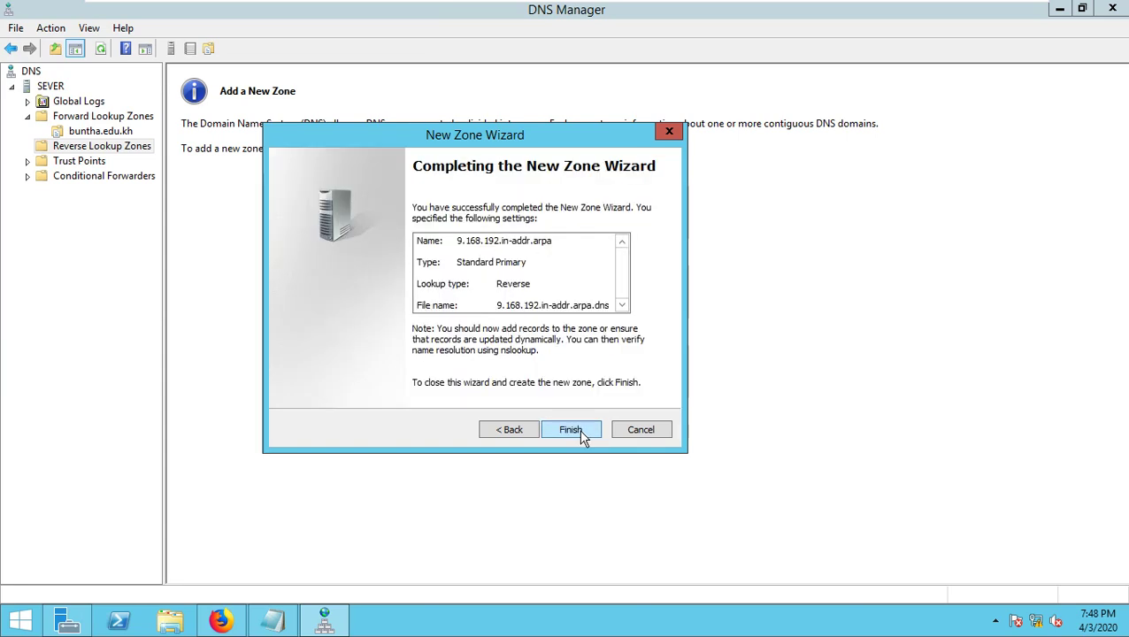
{"action": "left_click", "coordinate": [571, 430]}
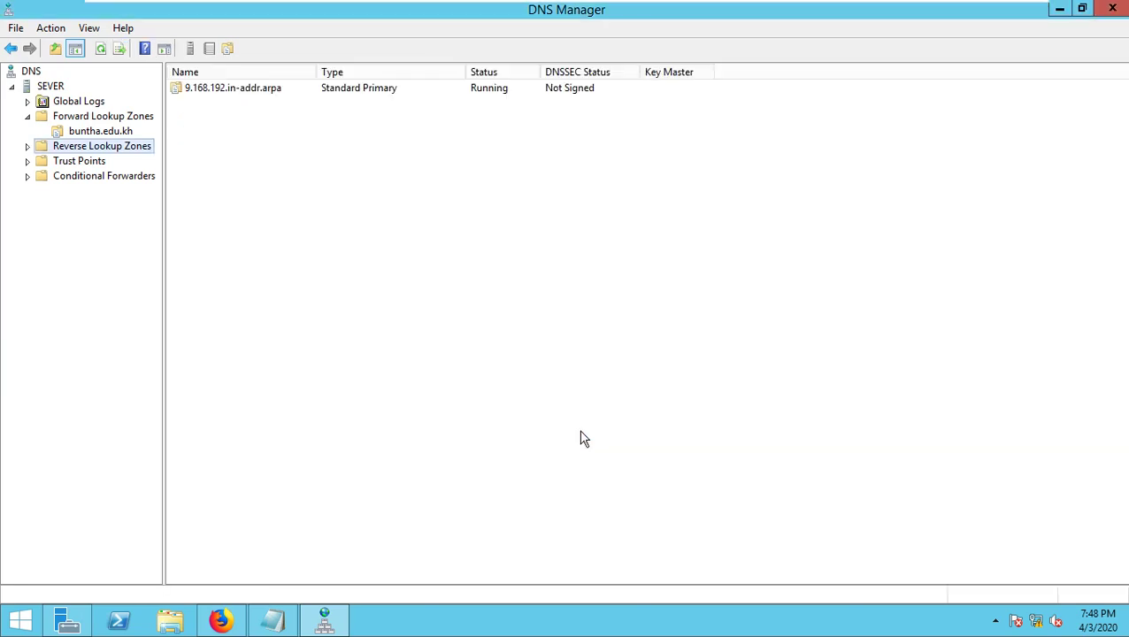
- Inspect the 9.168.192.in-addr.arpa reverse zone and the forward zones, then minimize DNS Manager
{"action": "left_click", "coordinate": [28, 147]}
{"action": "left_click", "coordinate": [71, 161]}
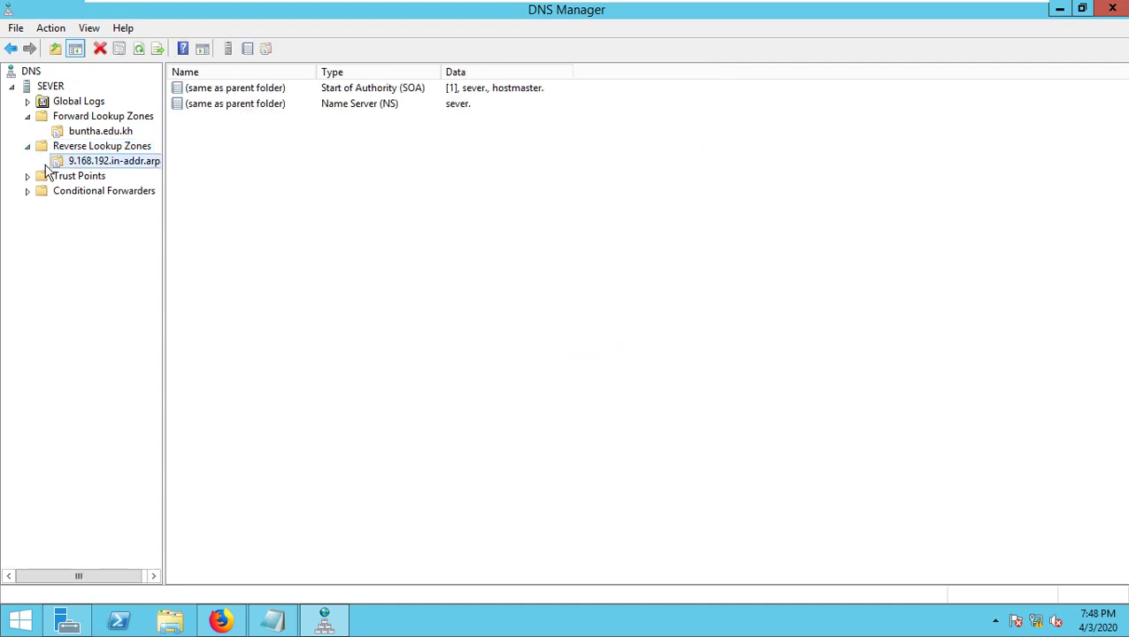
{"action": "left_click", "coordinate": [93, 122]}
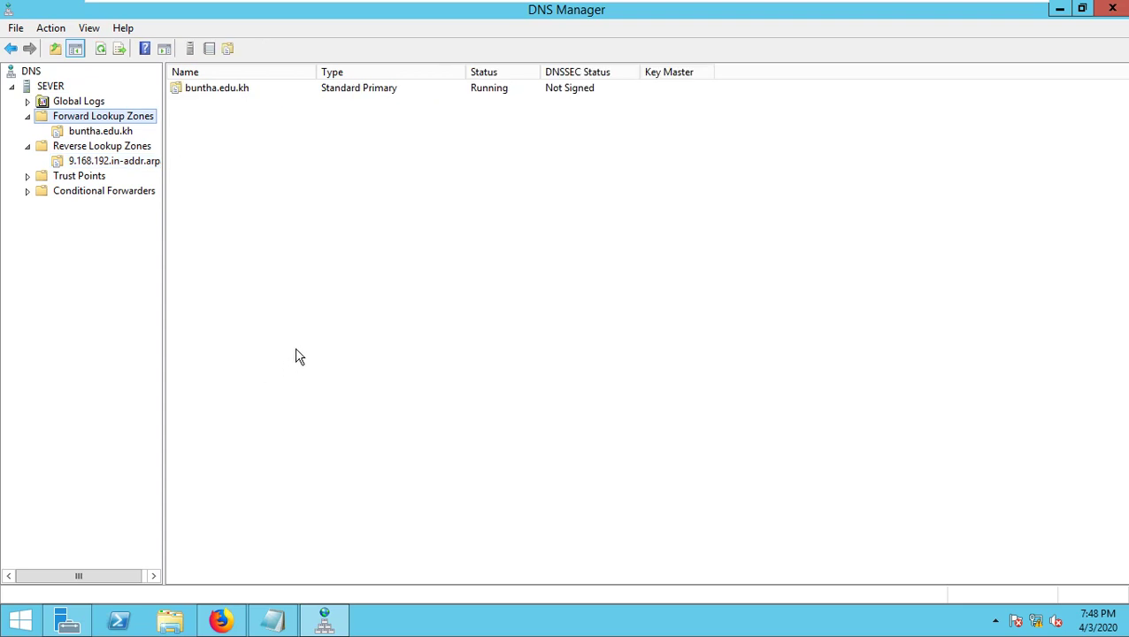
{"action": "left_click", "coordinate": [1061, 13]}
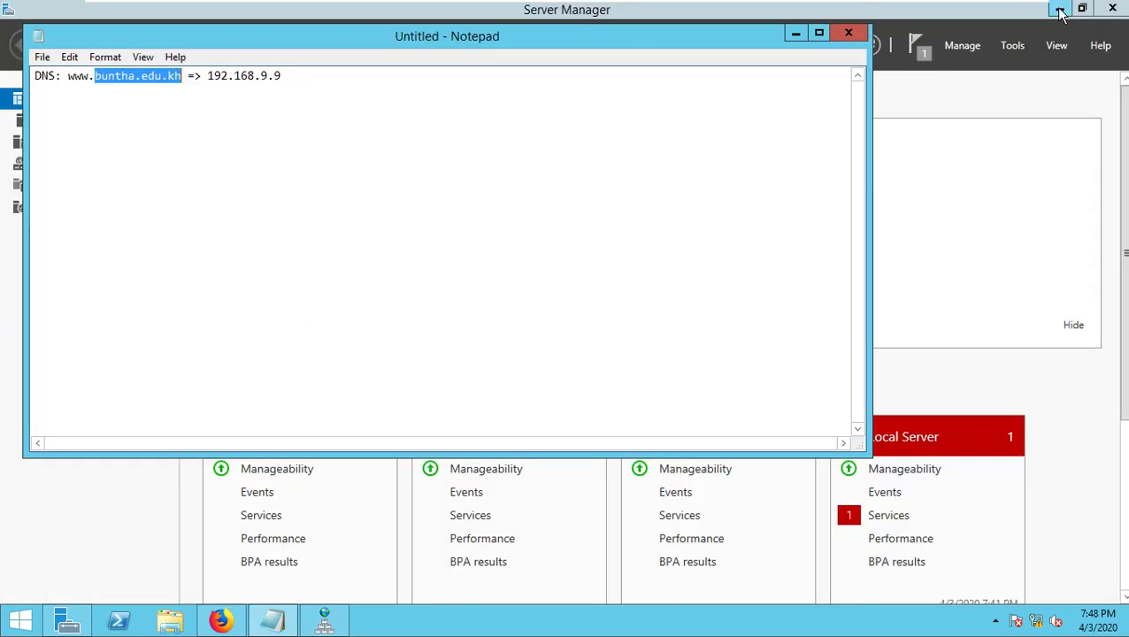
- Minimize Notepad and Server Manager to reveal Firefox at localhost, and exit VMware full screen
{"action": "left_click", "coordinate": [795, 34]}
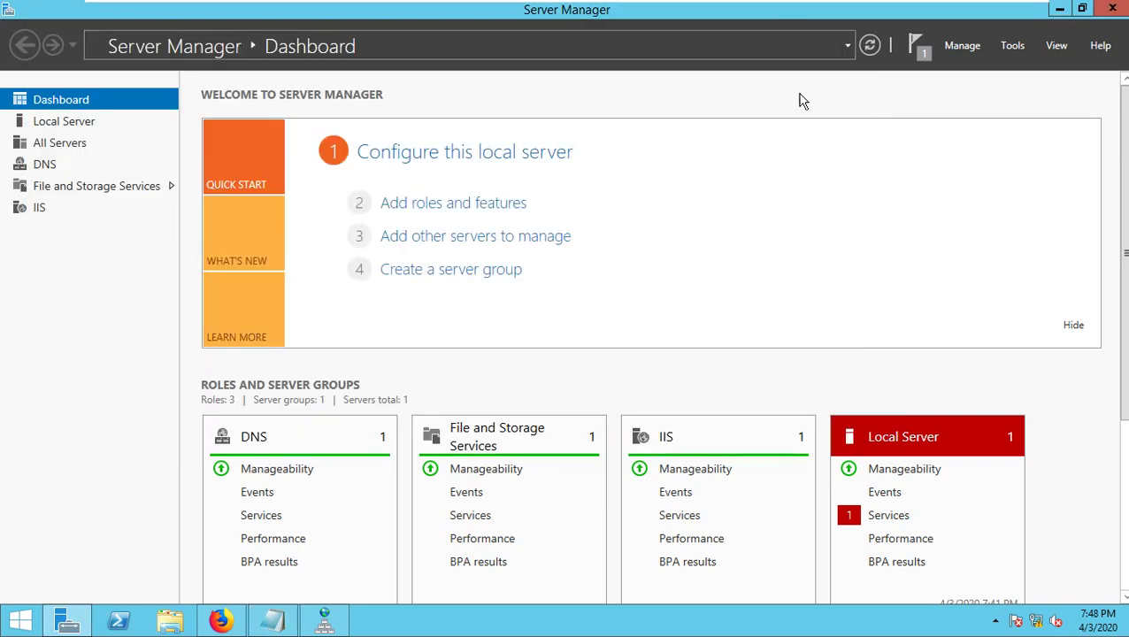
{"action": "left_click", "coordinate": [1059, 8]}
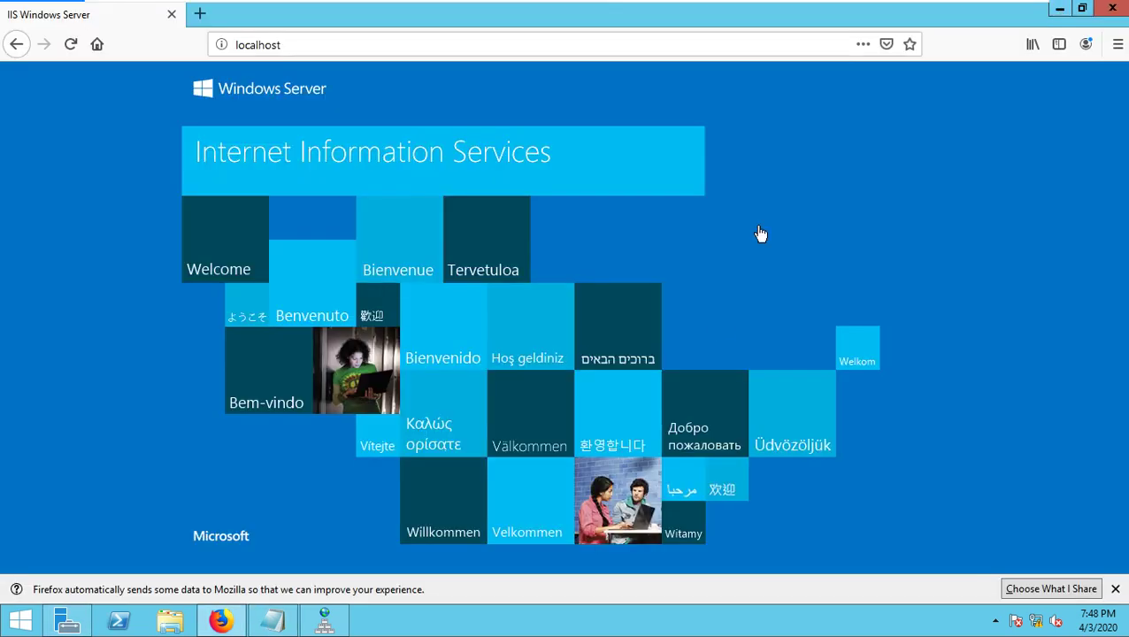
{"action": "key", "text": "ctrl+alt+Return"}
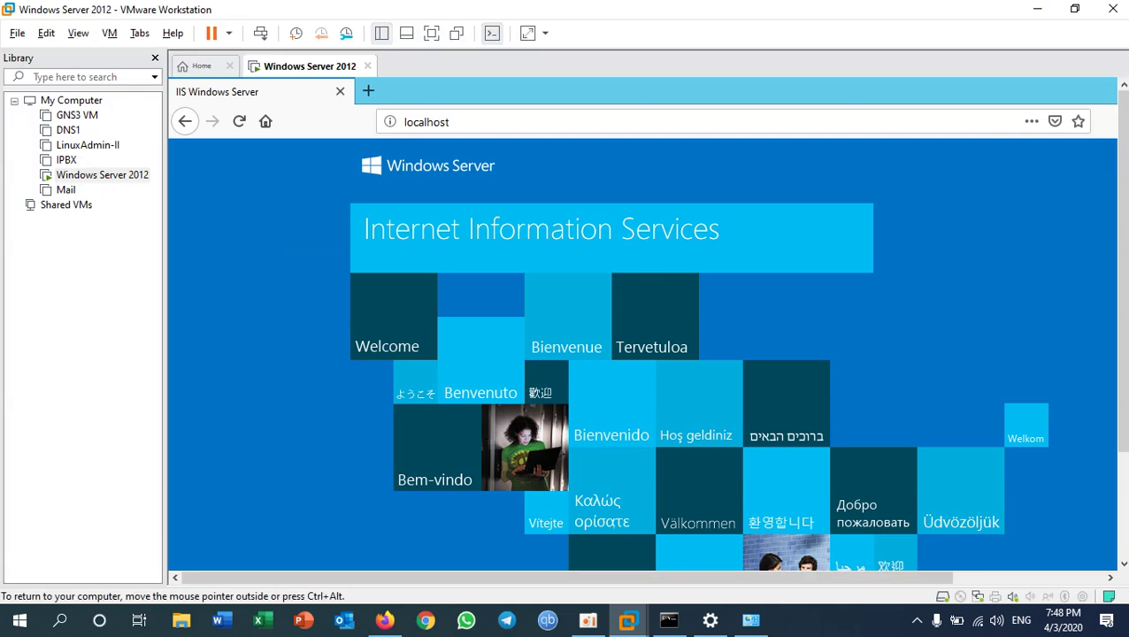
{"action": "left_click", "coordinate": [385, 620]}
{"action": "left_click", "coordinate": [200, 13]}
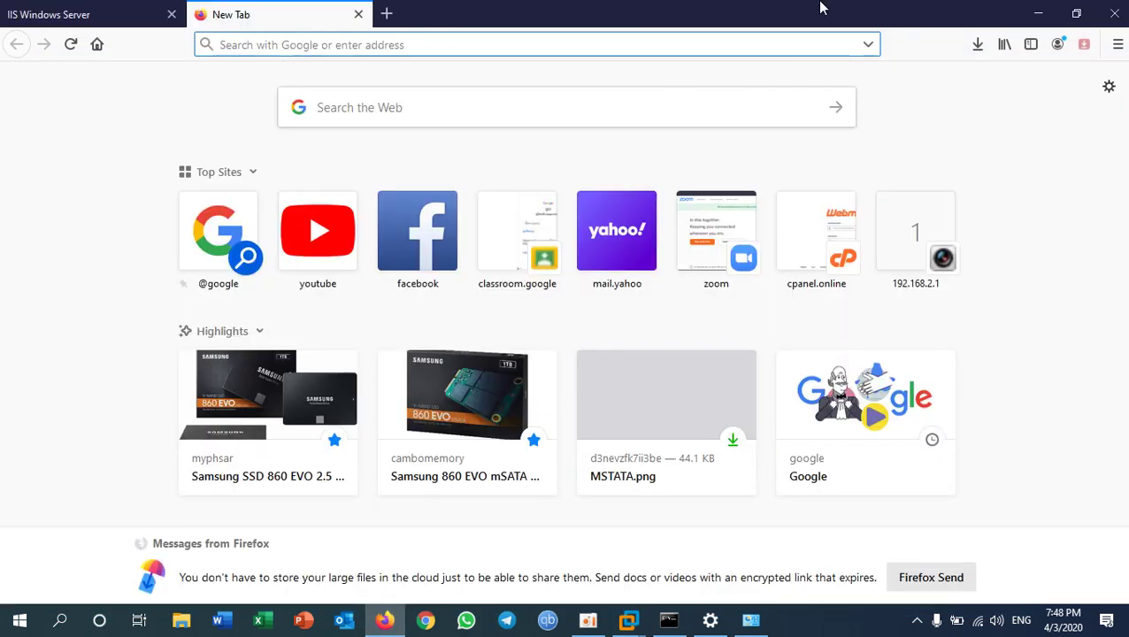
{"action": "type", "text": "www."}
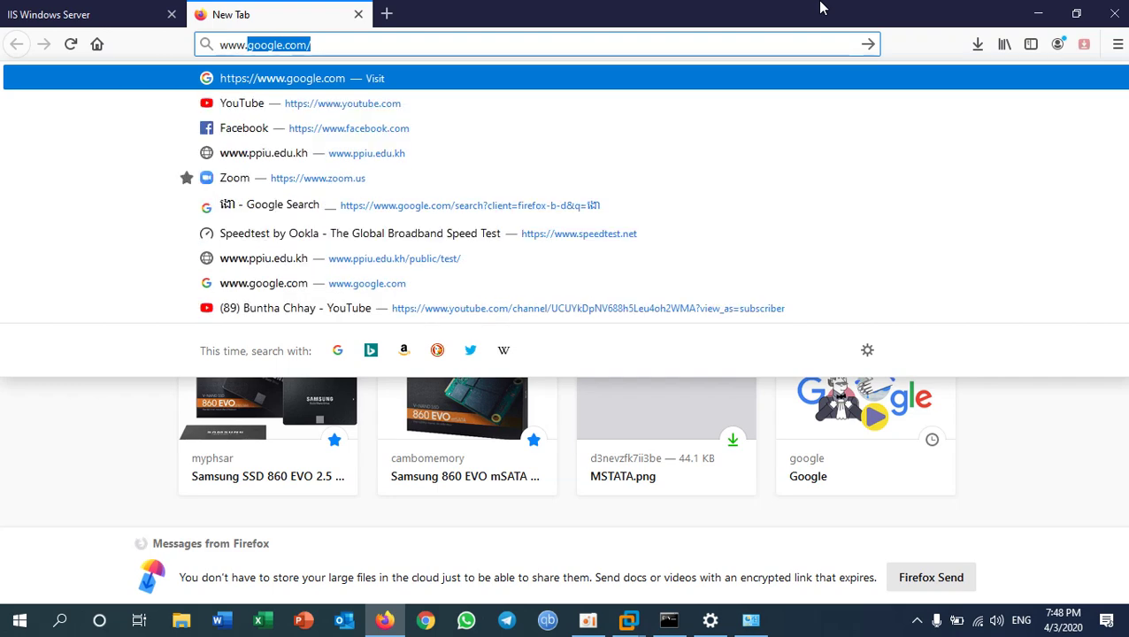
{"action": "type", "text": "buntha.edu"}
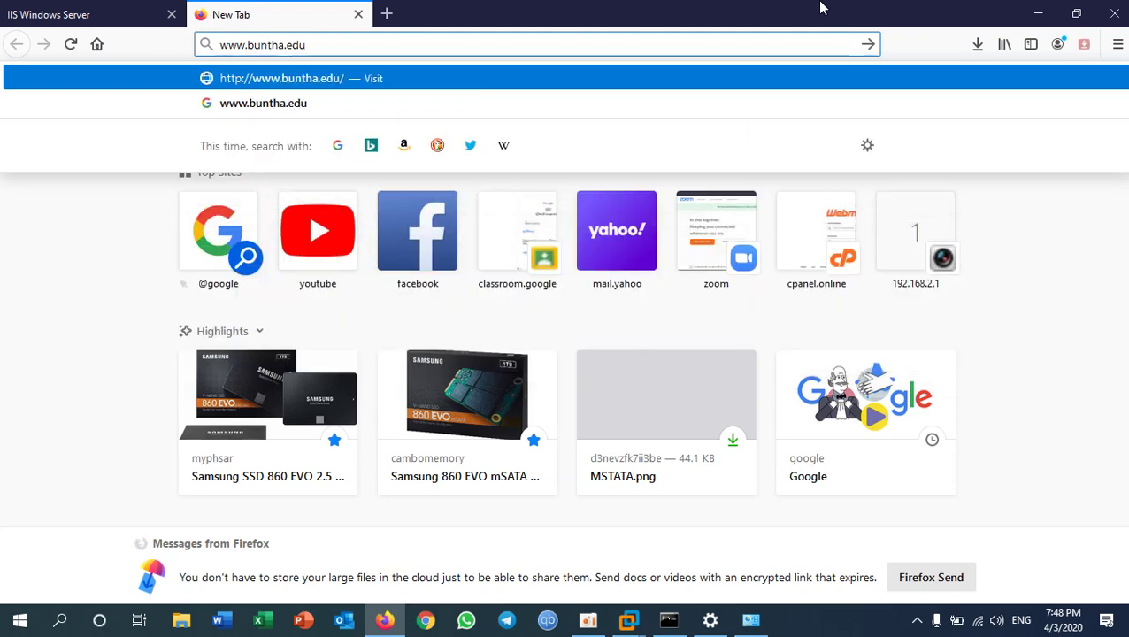
{"action": "type", "text": ".kh"}
{"action": "key", "text": "Return"}
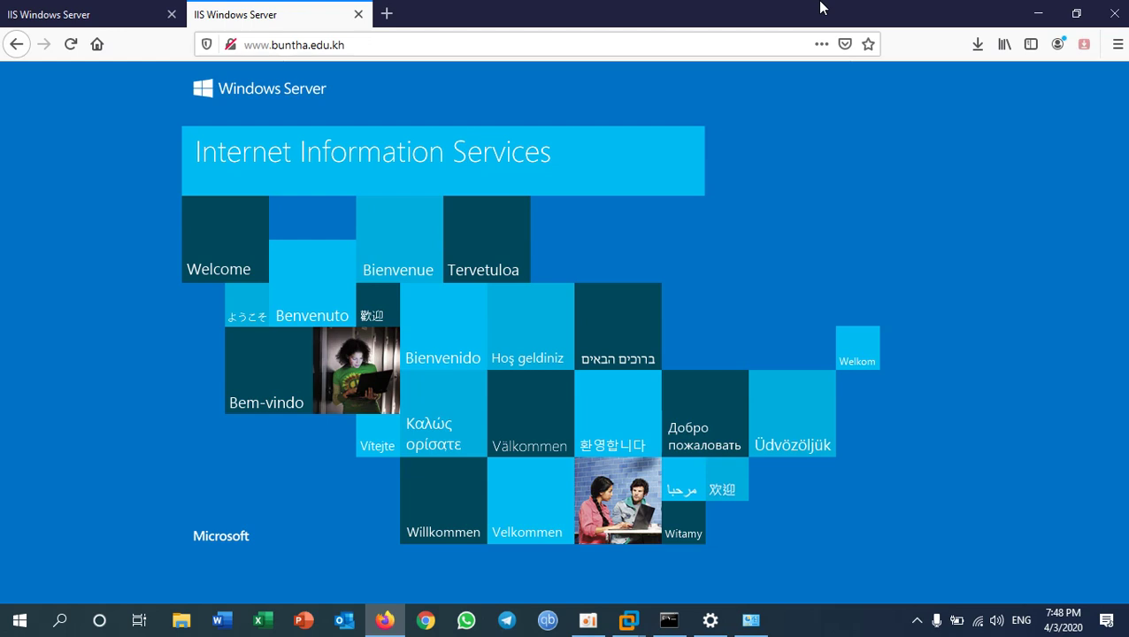
- Compare it with the 192.168.9.9 tab, then return to the Windows Server 2012 virtual machine
{"action": "left_click", "coordinate": [101, 18]}
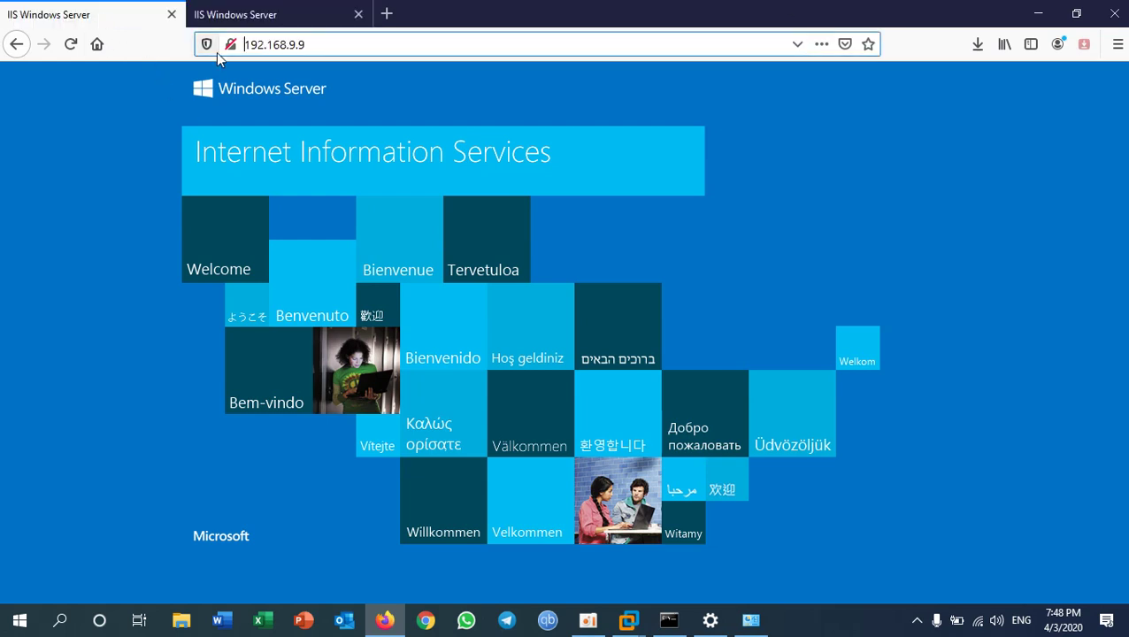
{"action": "left_click", "coordinate": [322, 47]}
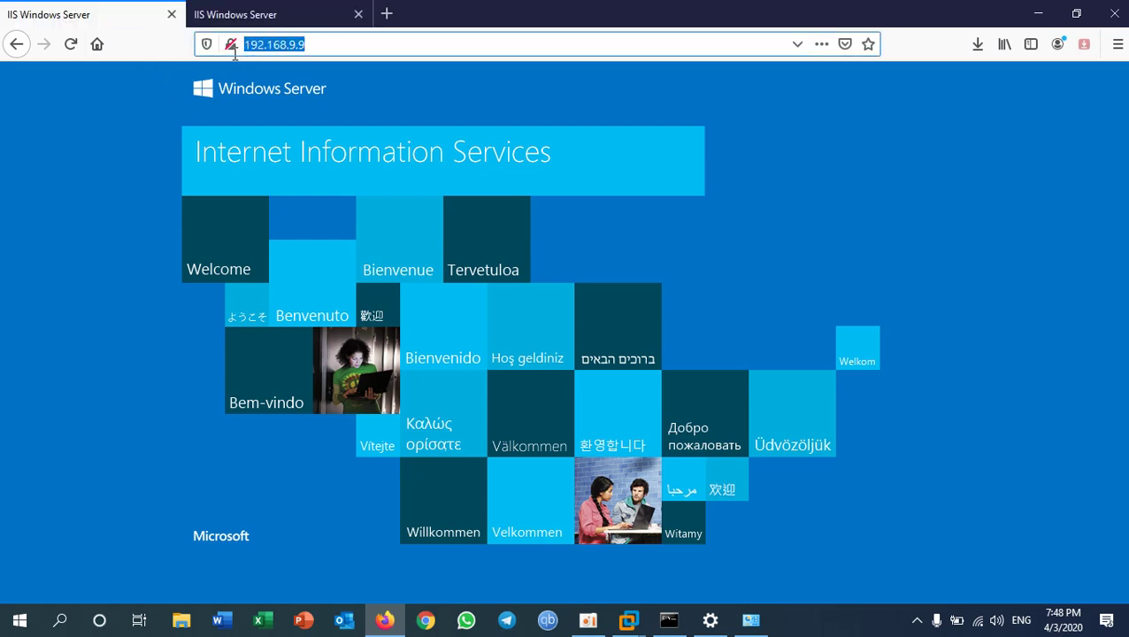
{"action": "left_click", "coordinate": [278, 15]}
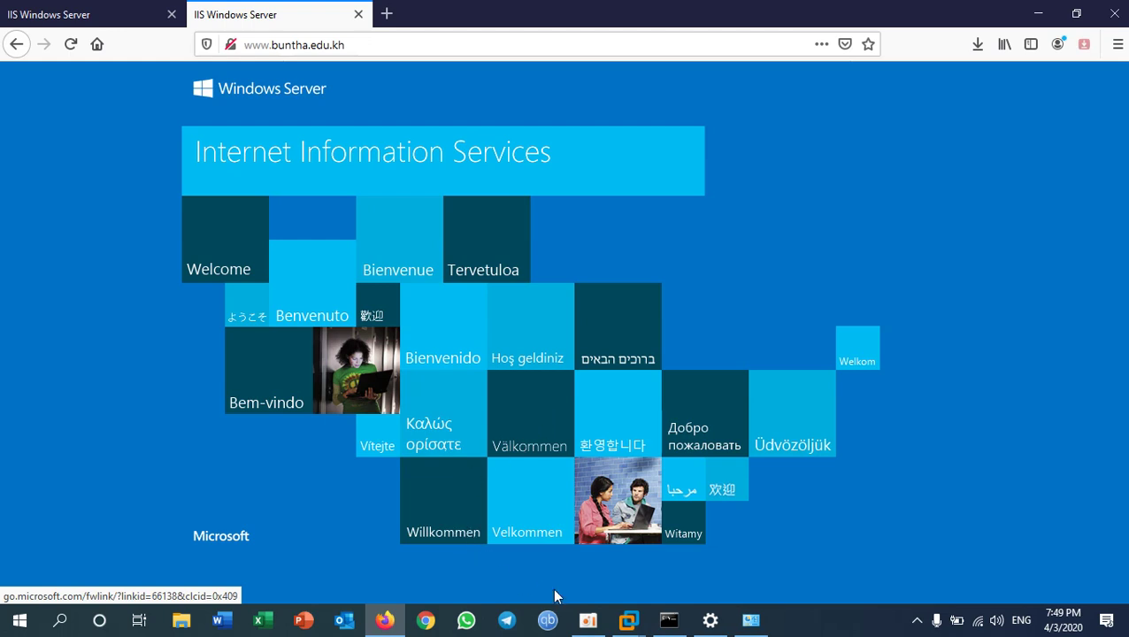
{"action": "left_click", "coordinate": [628, 624]}
{"action": "left_click", "coordinate": [662, 563]}
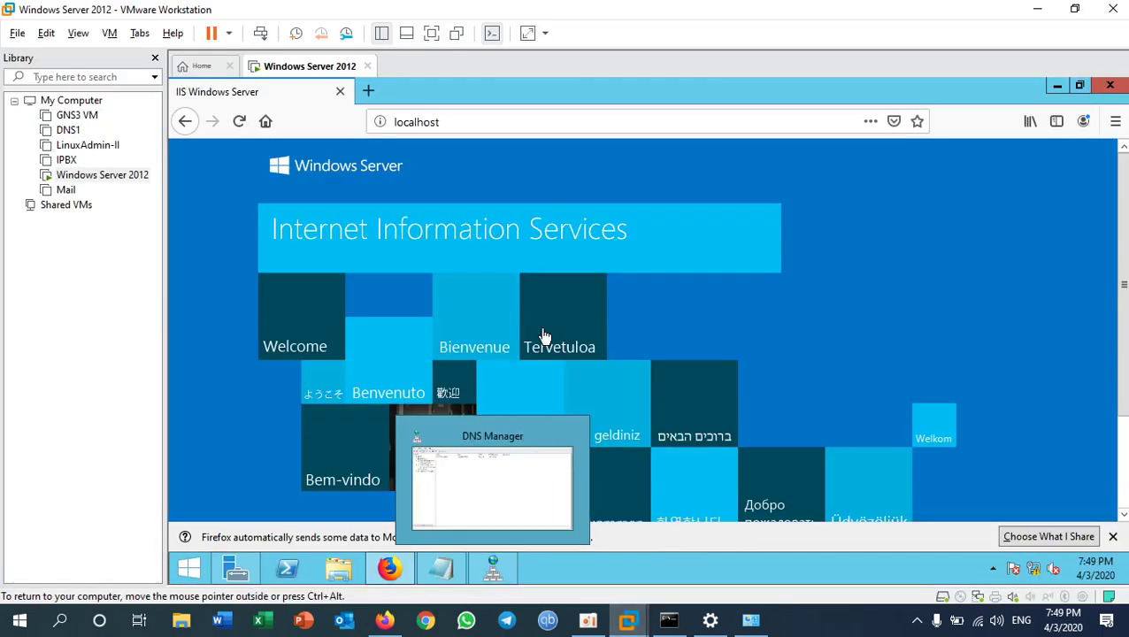
- Open C:\inetpub\wwwroot in File Explorer with the VM in full screen
{"action": "key", "text": "ctrl+alt+Return"}
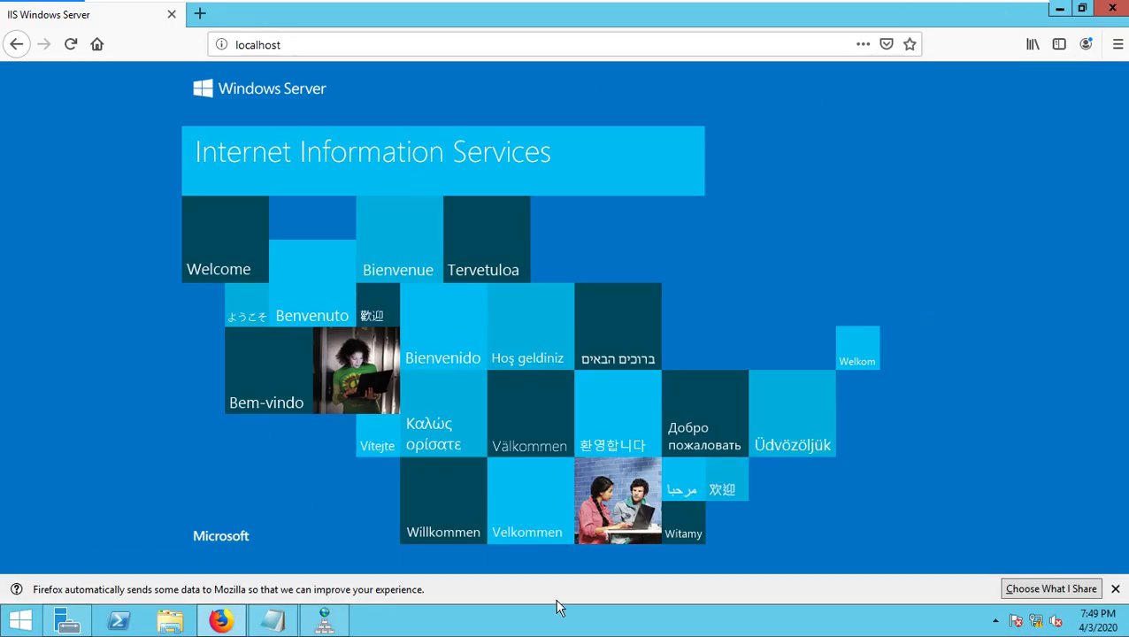
{"action": "left_click", "coordinate": [168, 622]}
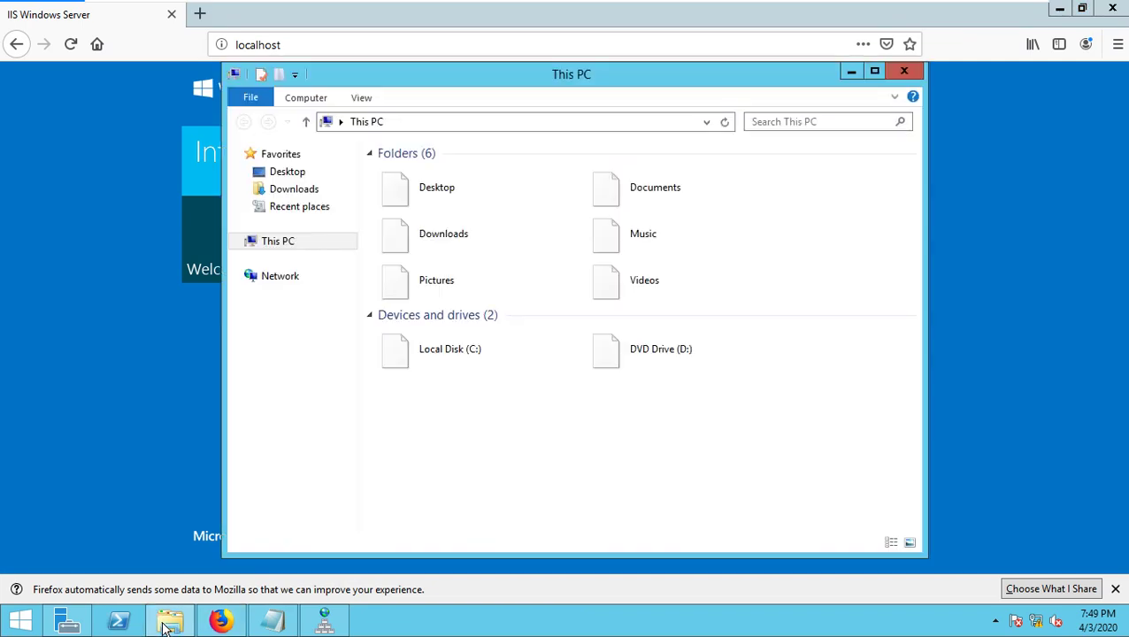
{"action": "double_click", "coordinate": [451, 347]}
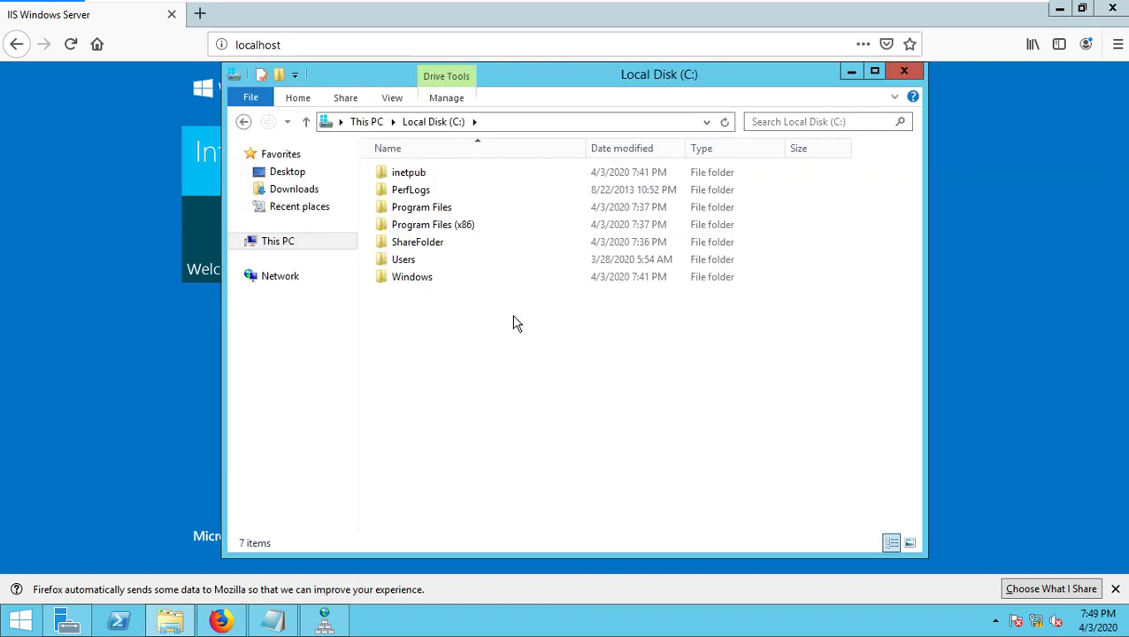
{"action": "double_click", "coordinate": [421, 174]}
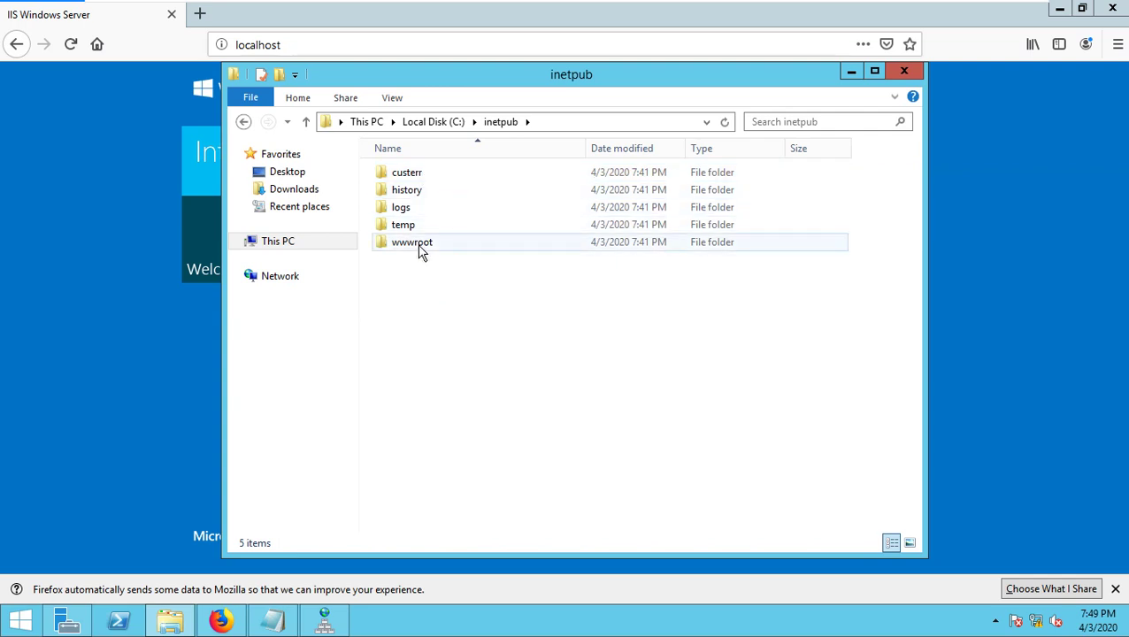
{"action": "double_click", "coordinate": [421, 244]}
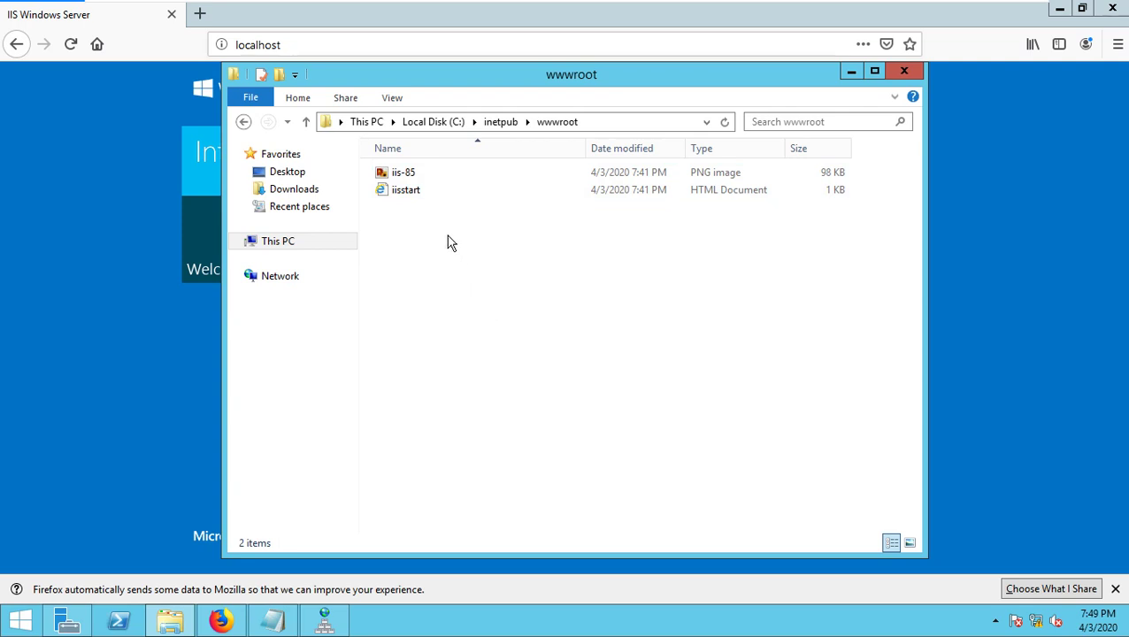
- Delete the default iis-85 and iisstart files from wwwroot and leave full-screen view
{"action": "left_click_drag", "start_coordinate": [867, 287], "coordinate": [370, 152]}
{"action": "right_click", "coordinate": [393, 191]}
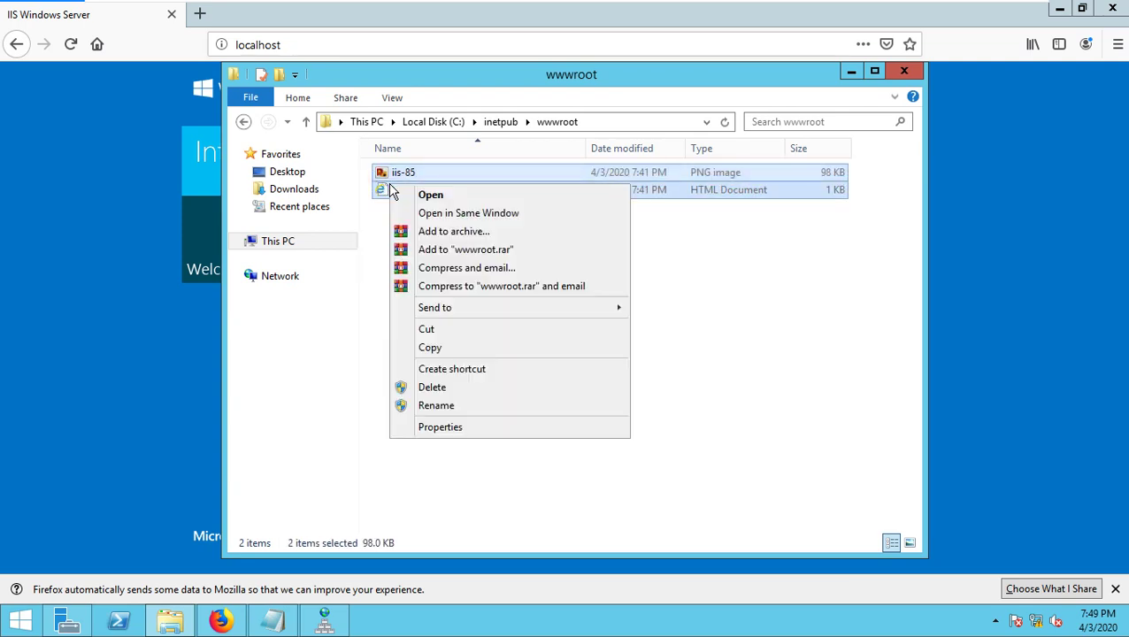
{"action": "left_click", "coordinate": [467, 389]}
{"action": "right_click", "coordinate": [460, 239]}
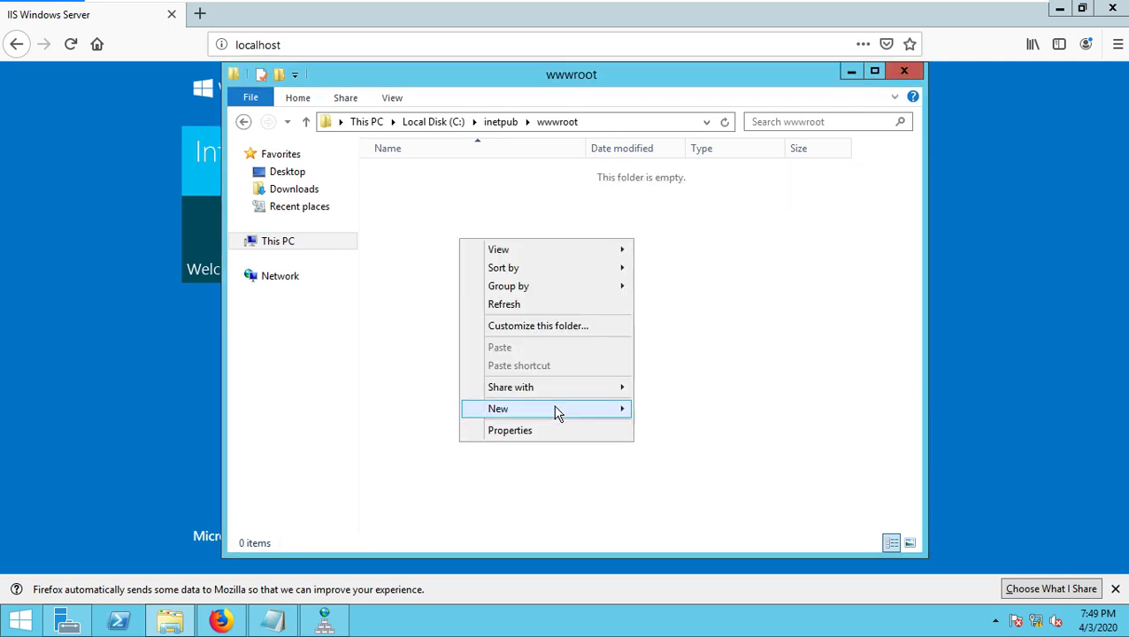
{"action": "mouse_move", "coordinate": [560, 410]}
{"action": "left_click", "coordinate": [507, 486]}
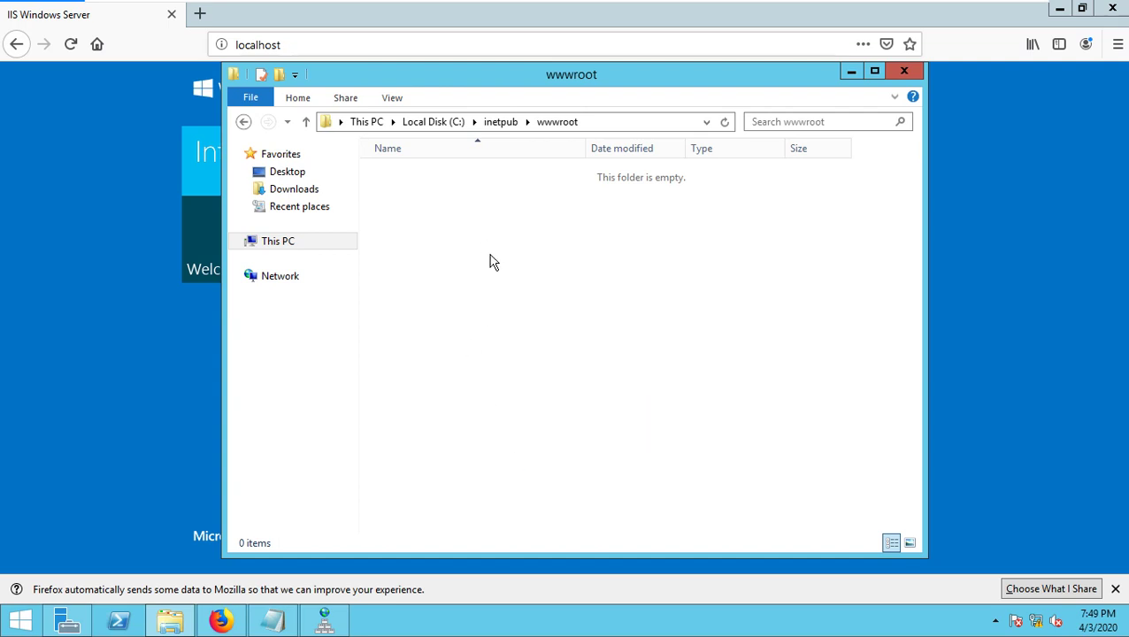
{"action": "key", "text": "ctrl+alt+Return"}
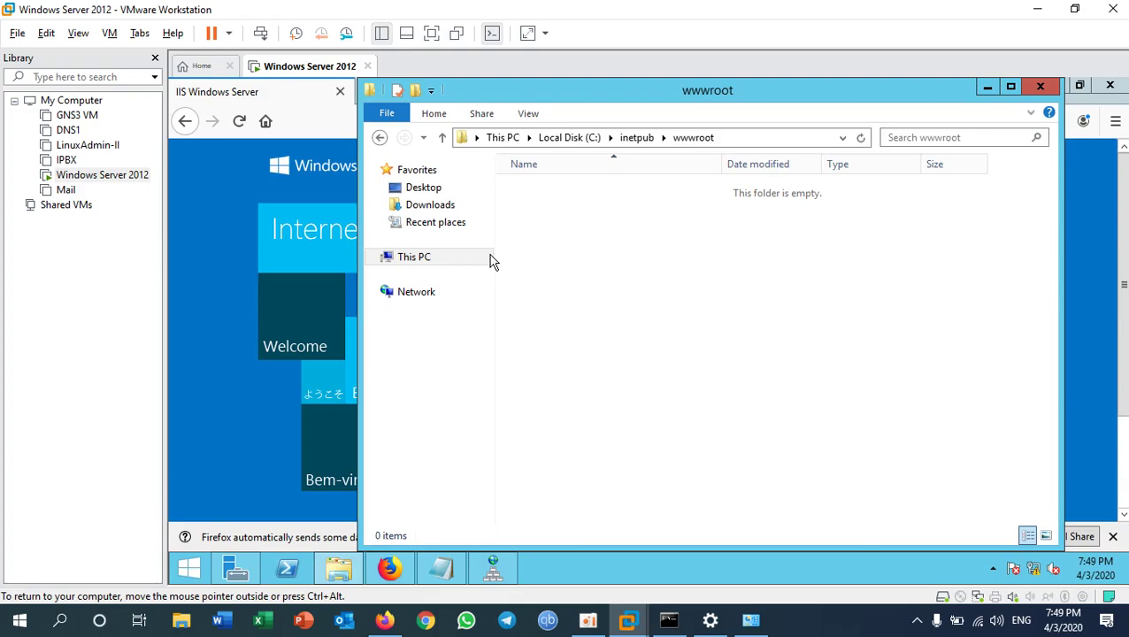
- Launch Notepad from the Run prompt with the VM back in full screen
{"action": "key", "text": "ctrl+alt+Return"}
{"action": "key", "text": "super+r"}
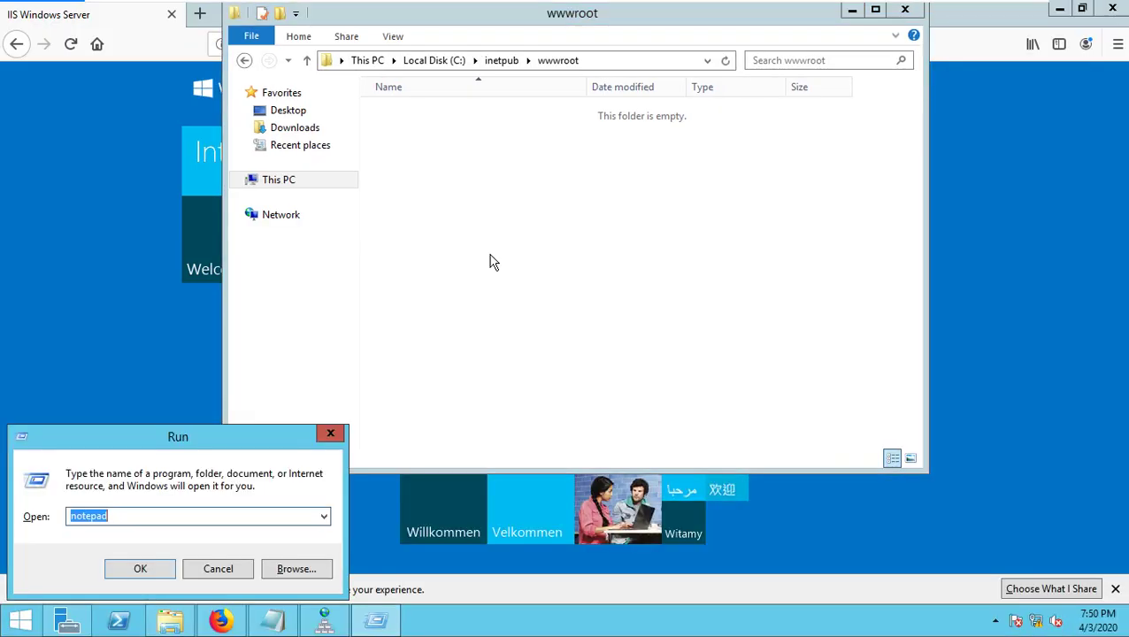
{"action": "key", "text": "Return"}
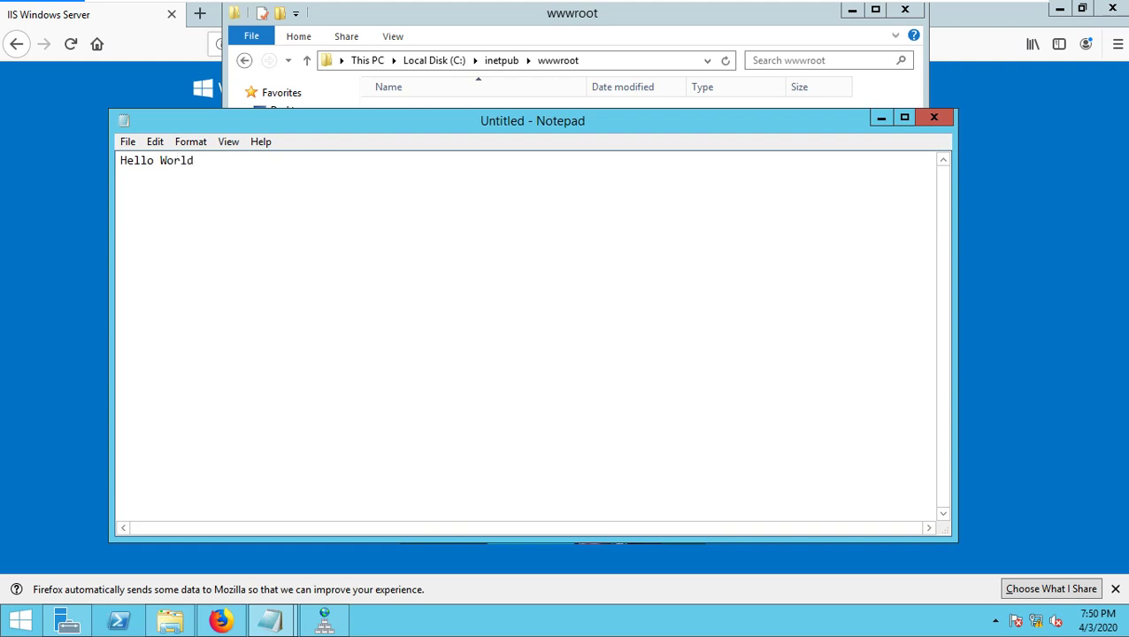
- Start saving the page as index.html with the All Files type
{"action": "left_click", "coordinate": [128, 142]}
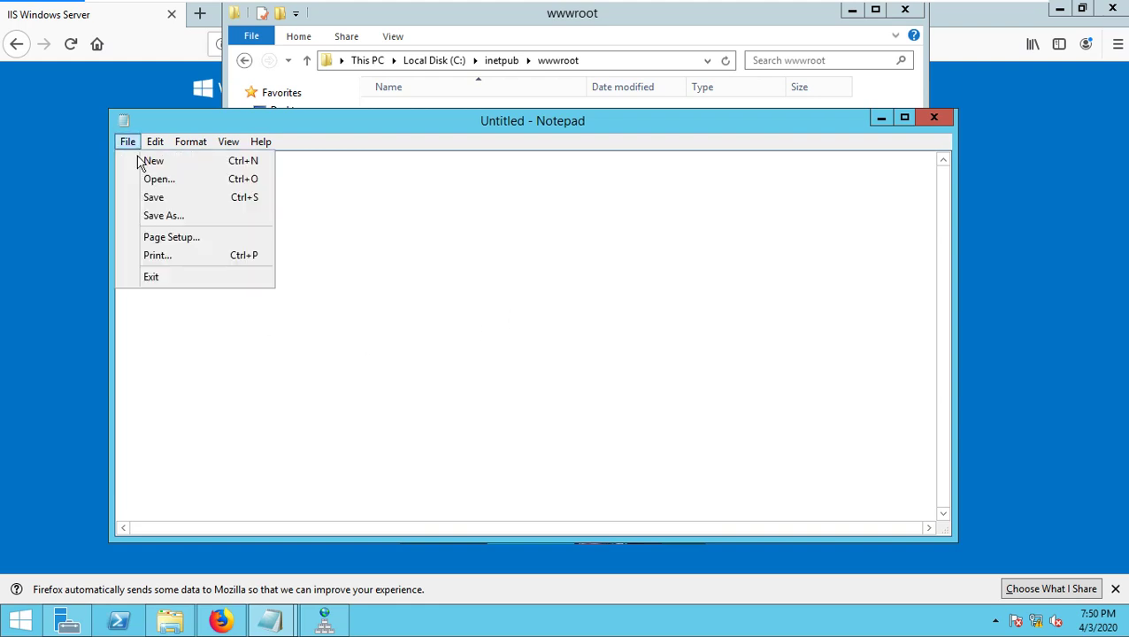
{"action": "left_click", "coordinate": [179, 218]}
{"action": "left_click", "coordinate": [270, 483]}
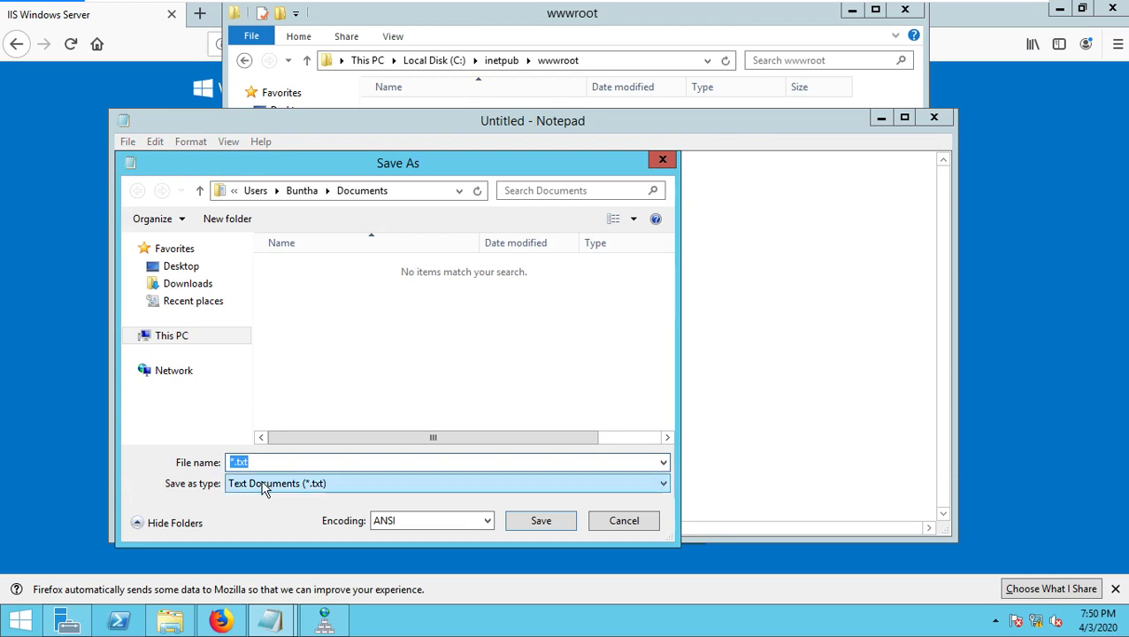
{"action": "left_click", "coordinate": [266, 518]}
{"action": "left_click", "coordinate": [293, 460]}
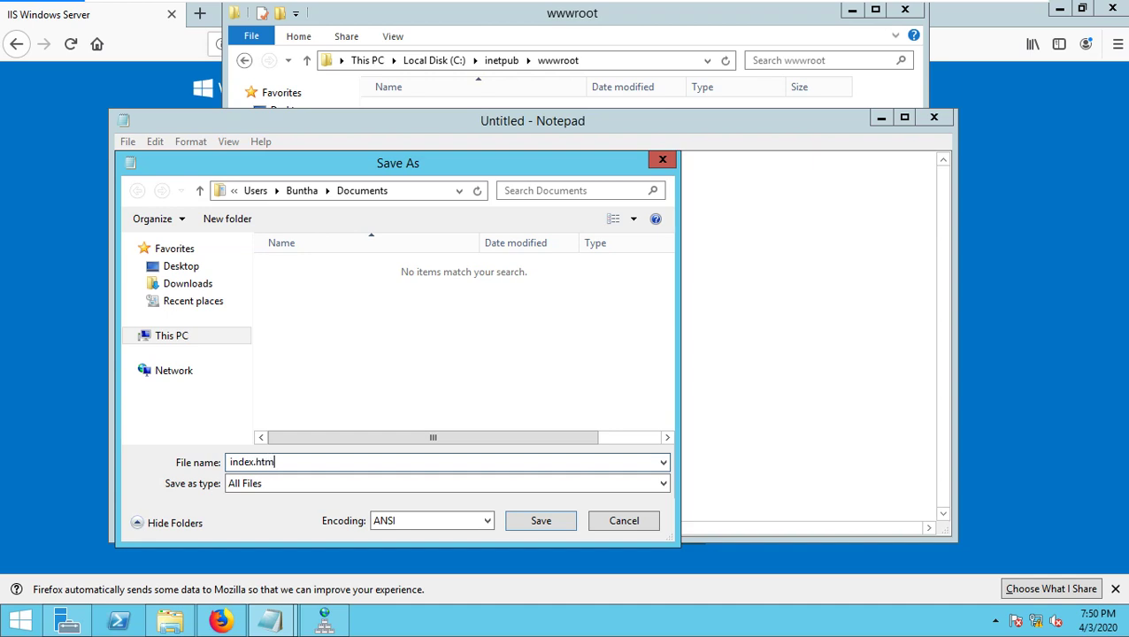
{"action": "type", "text": "index.html"}
- Try saving index.html into C:\inetpub\wwwroot
{"action": "left_click", "coordinate": [177, 340]}
{"action": "left_click", "coordinate": [288, 374]}
{"action": "scroll", "coordinate": [323, 363], "scroll_direction": "down", "scroll_amount": 3}
{"action": "left_click", "coordinate": [348, 372]}
{"action": "double_click", "coordinate": [348, 372]}
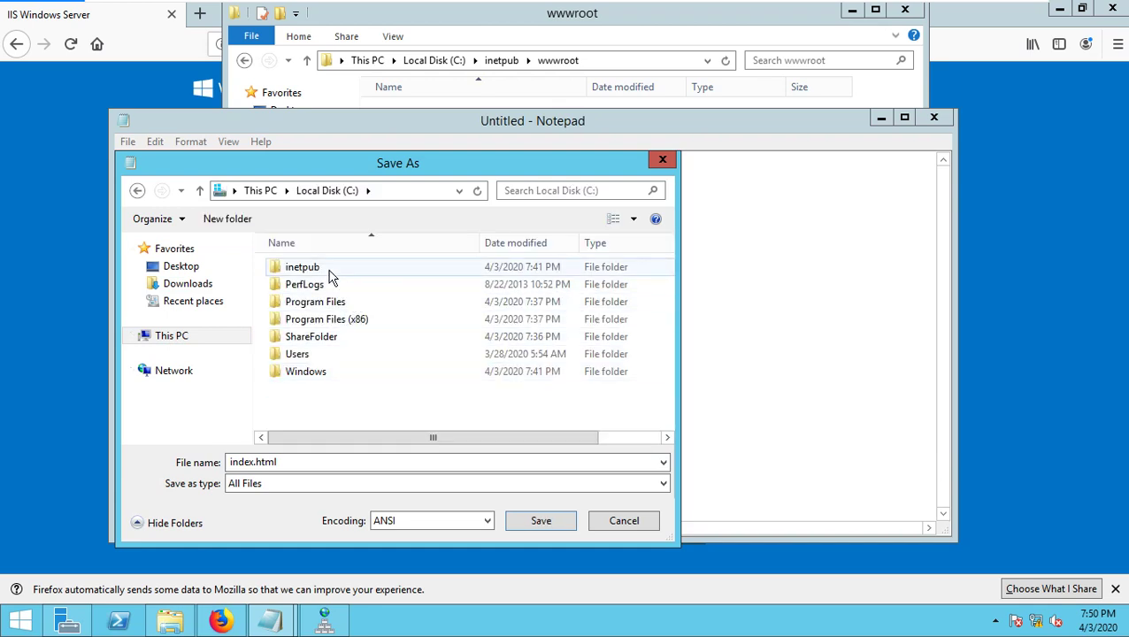
{"action": "double_click", "coordinate": [326, 268]}
{"action": "double_click", "coordinate": [327, 336]}
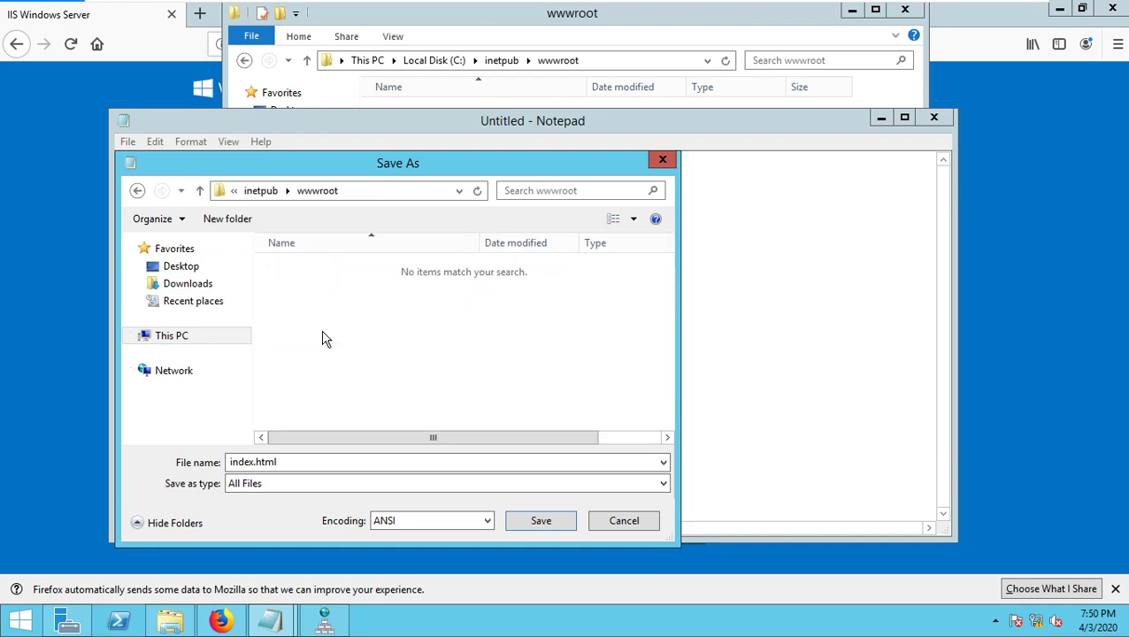
{"action": "left_click", "coordinate": [540, 522]}
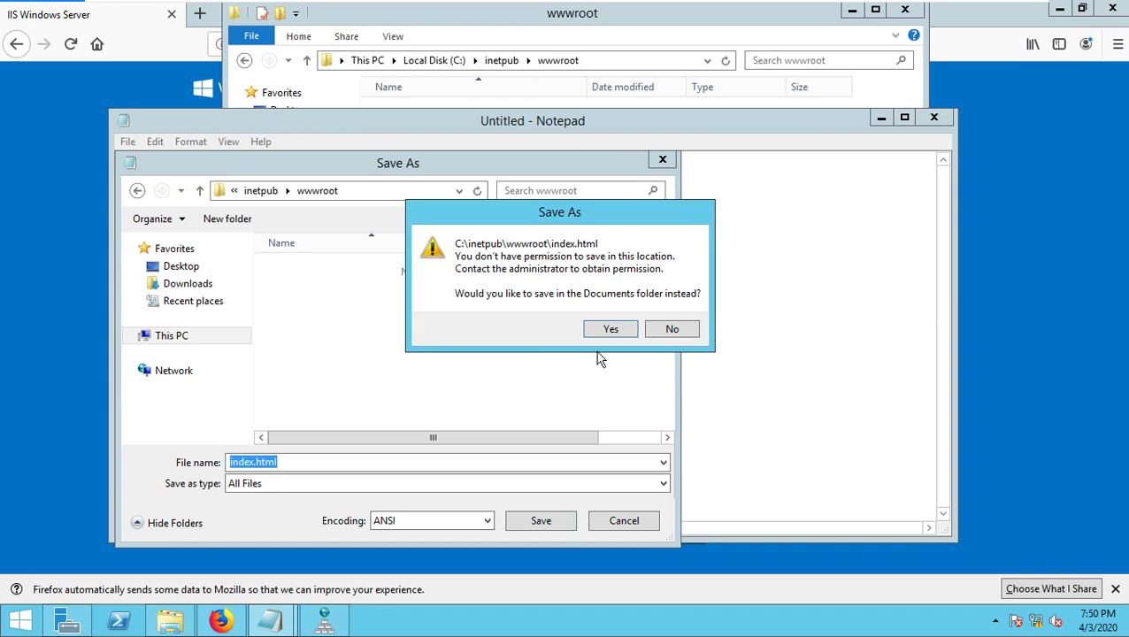
- Save index into Documents instead after wwwroot denies permission, then close Notepad
{"action": "left_click", "coordinate": [615, 328]}
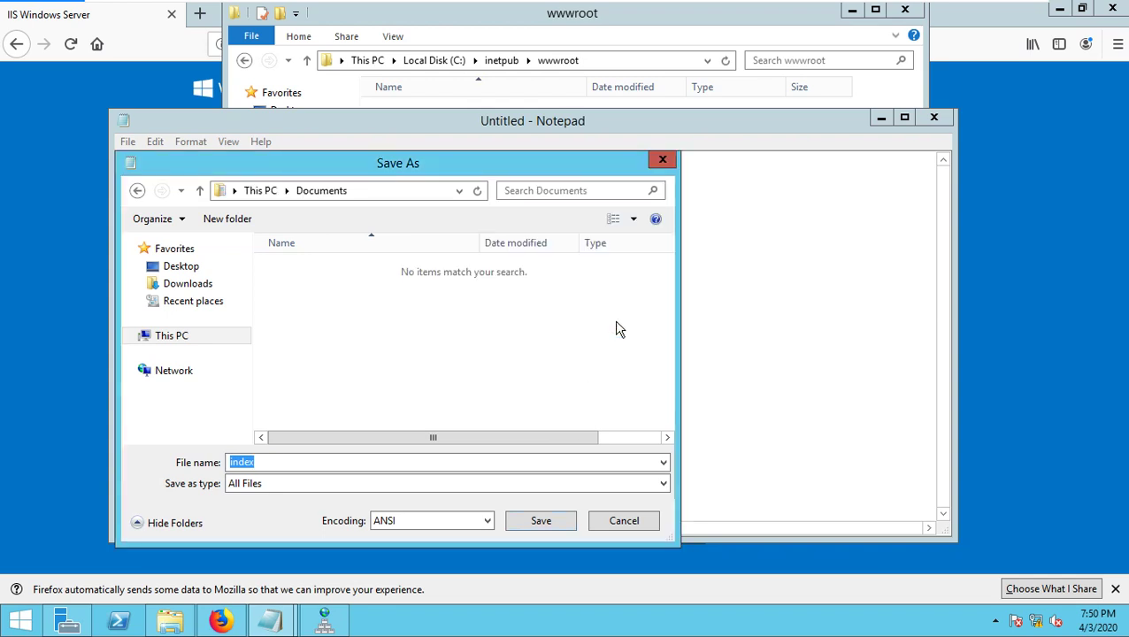
{"action": "left_click", "coordinate": [542, 522]}
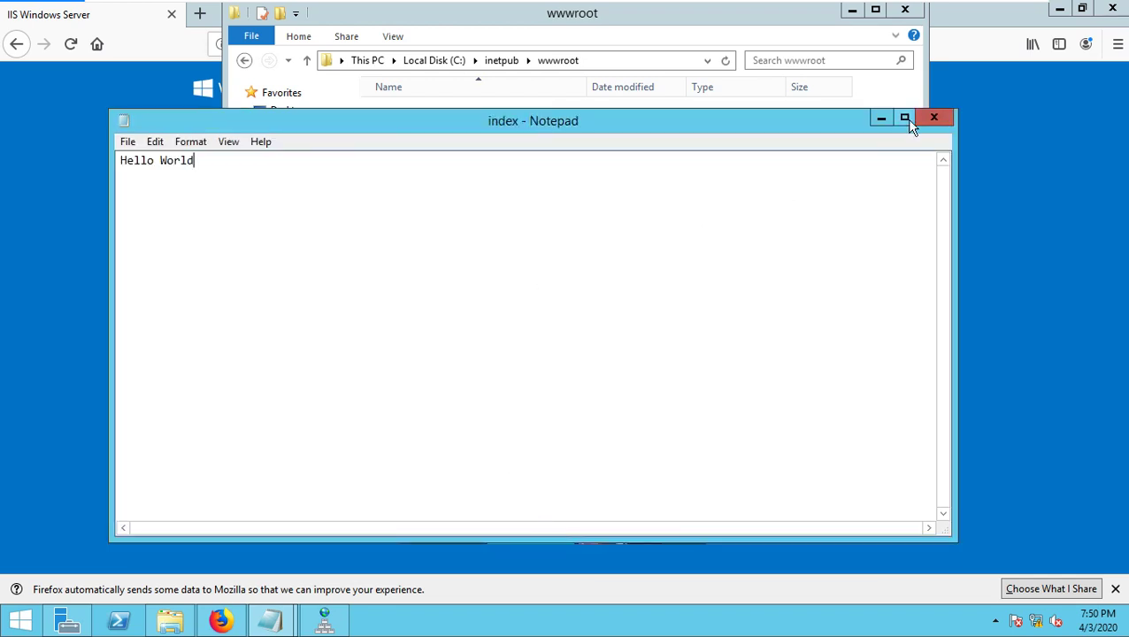
{"action": "left_click", "coordinate": [940, 118]}
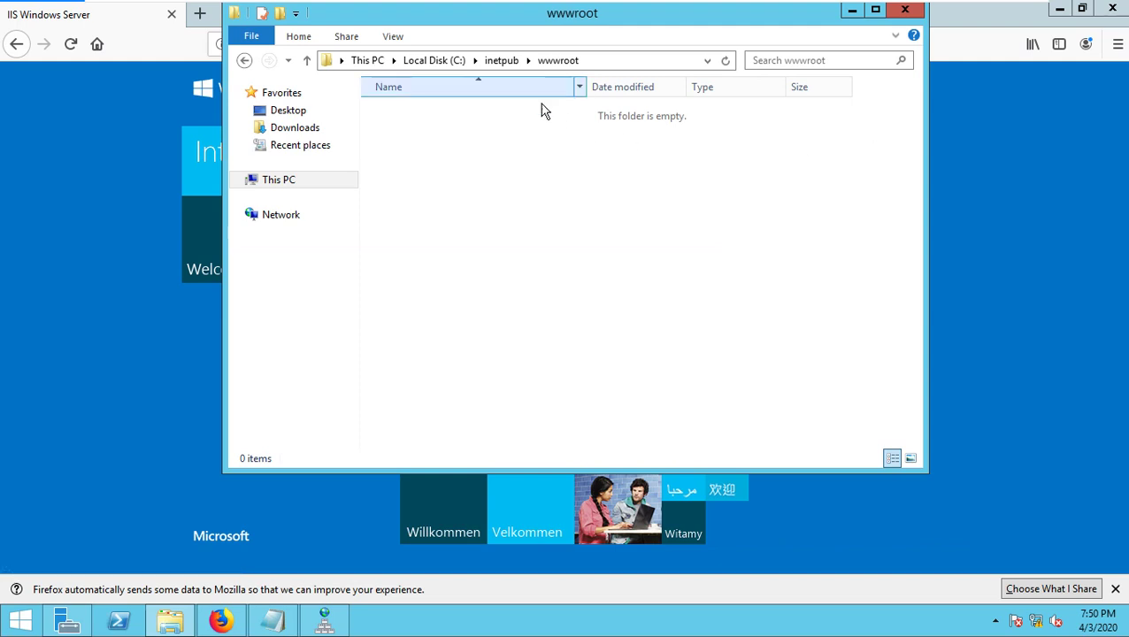
- Refresh and reopen C:\inetpub\wwwroot to confirm it is empty, then return to host Firefox
{"action": "right_click", "coordinate": [491, 196]}
{"action": "left_click", "coordinate": [544, 263]}
{"action": "right_click", "coordinate": [526, 188]}
{"action": "left_click", "coordinate": [571, 252]}
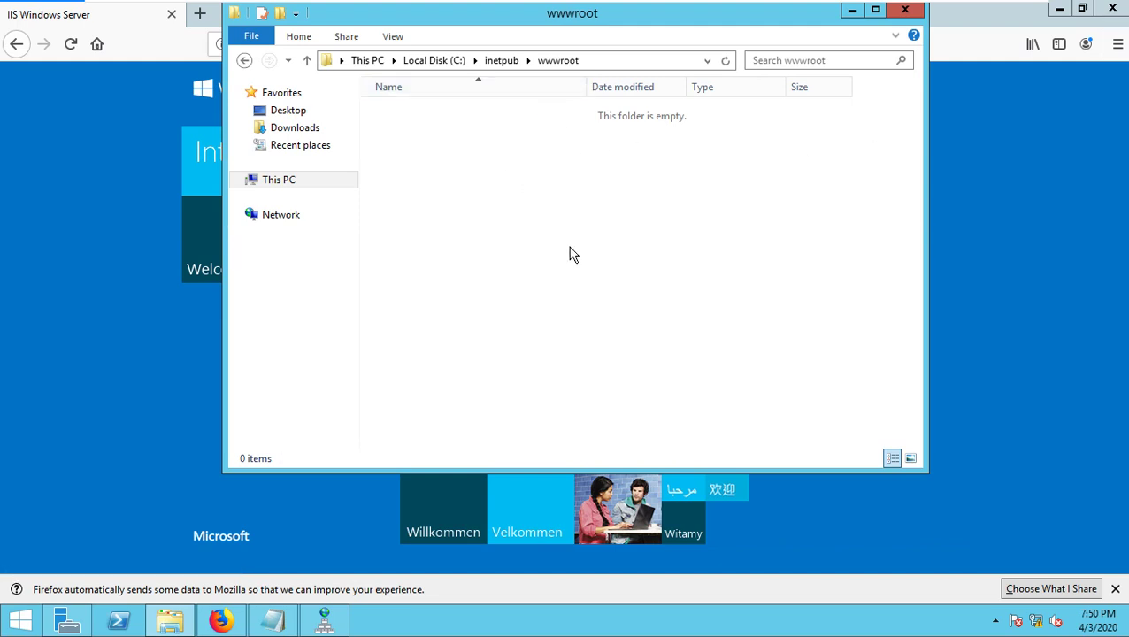
{"action": "left_click", "coordinate": [501, 61]}
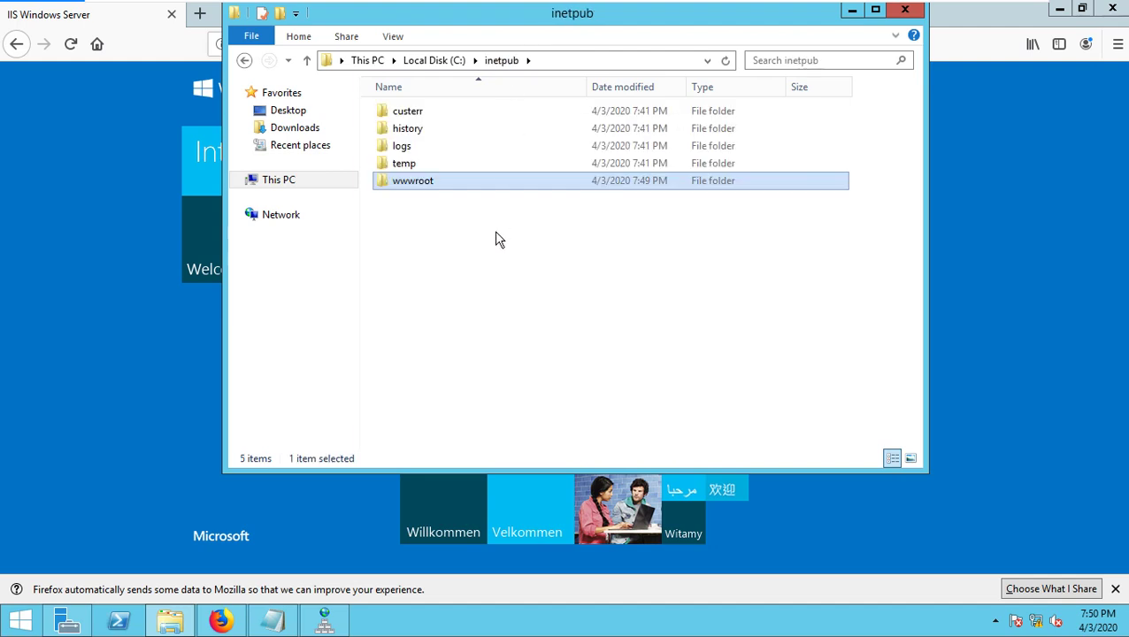
{"action": "double_click", "coordinate": [414, 185]}
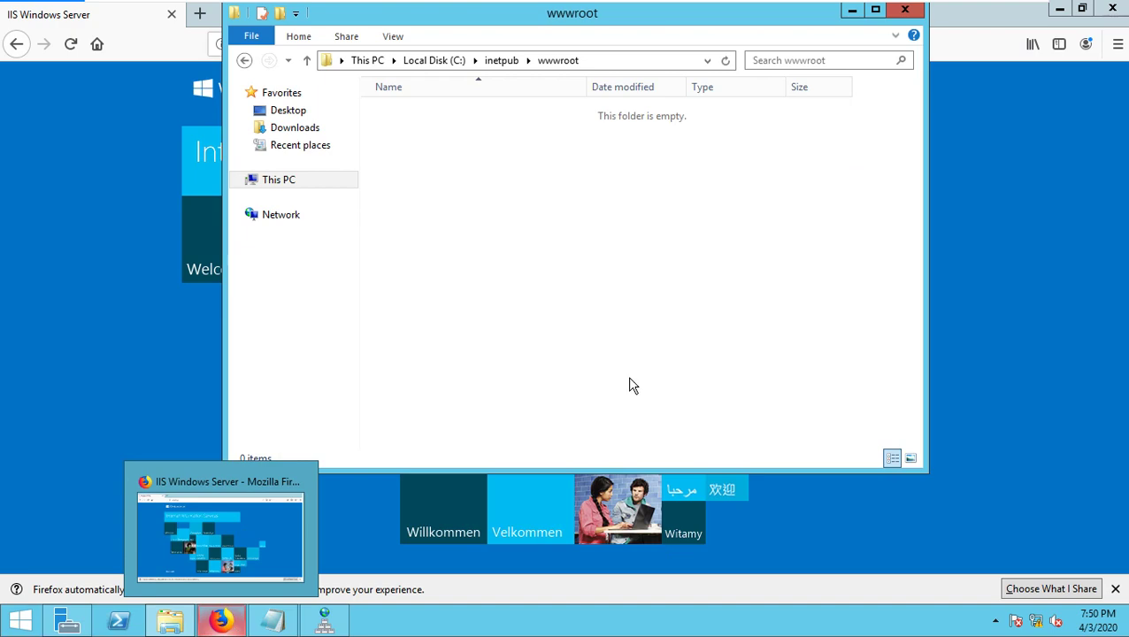
{"action": "key", "text": "ctrl+alt+Return"}
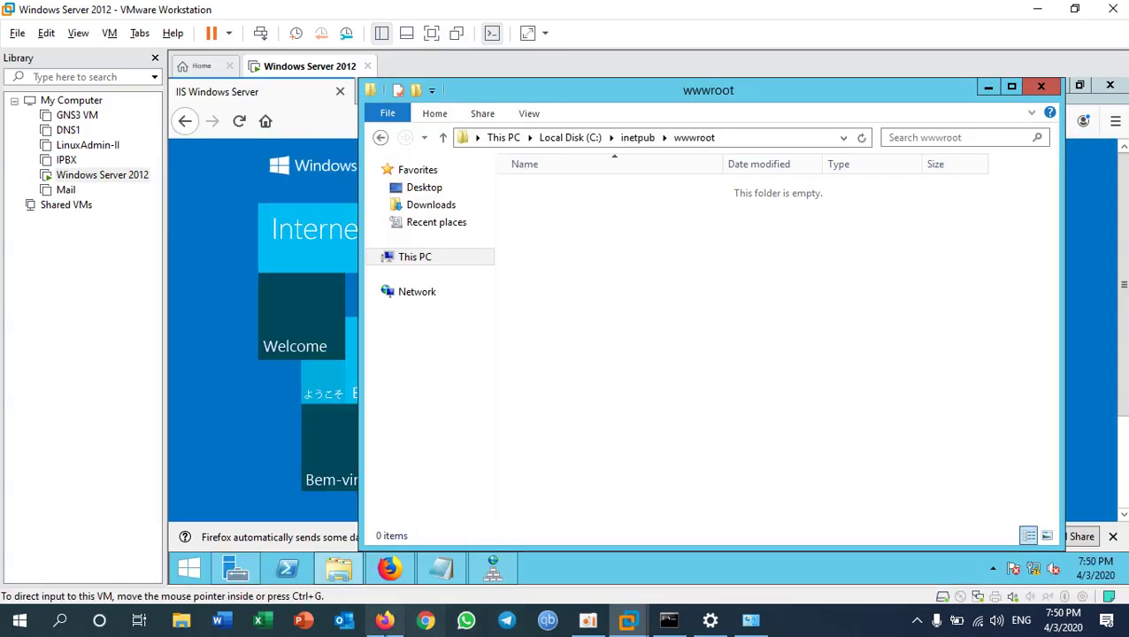
{"action": "left_click", "coordinate": [384, 620]}
- Open google.com in a new browser tab
{"action": "left_click", "coordinate": [387, 14]}
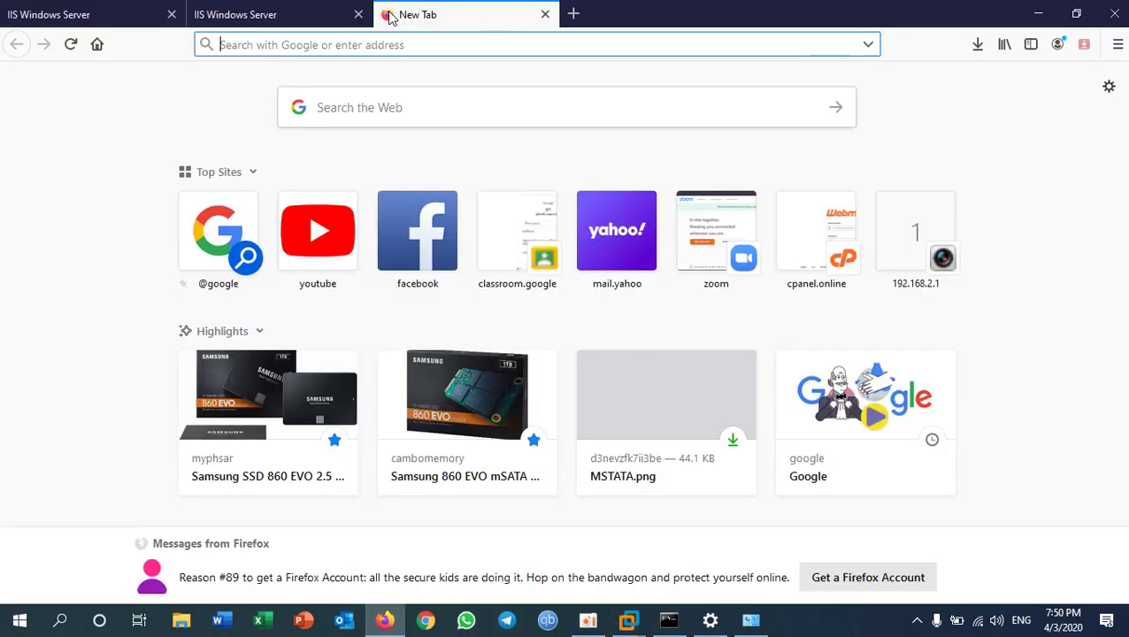
{"action": "type", "text": "goo"}
{"action": "key", "text": "Return"}
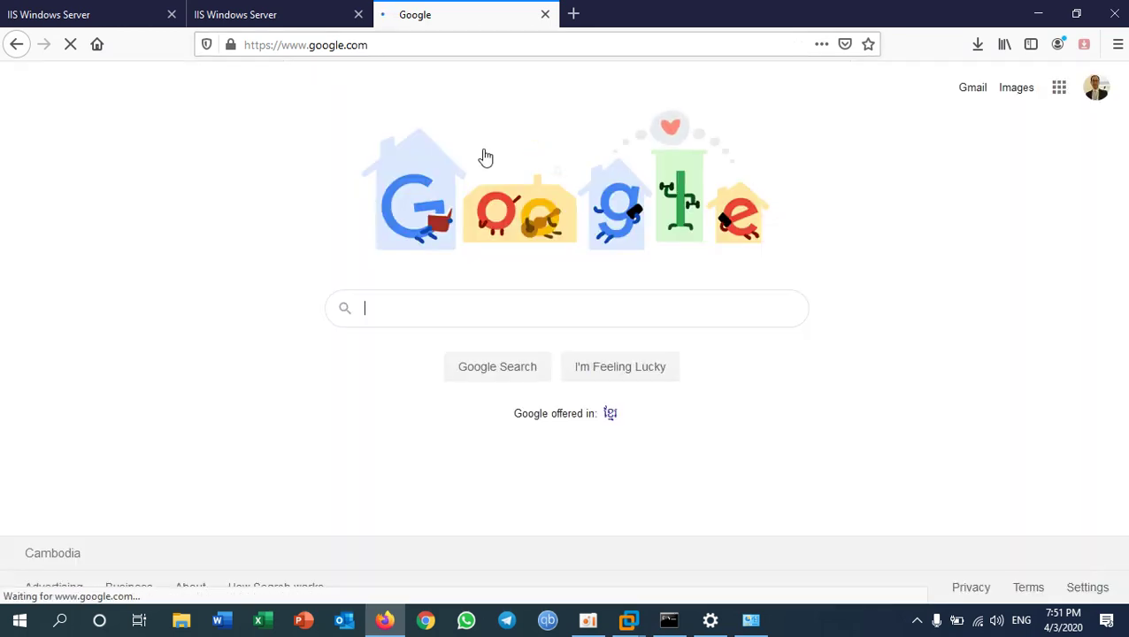
- Search Google for 'download webpage source code' and scroll through the results
{"action": "type", "text": "download sour"}
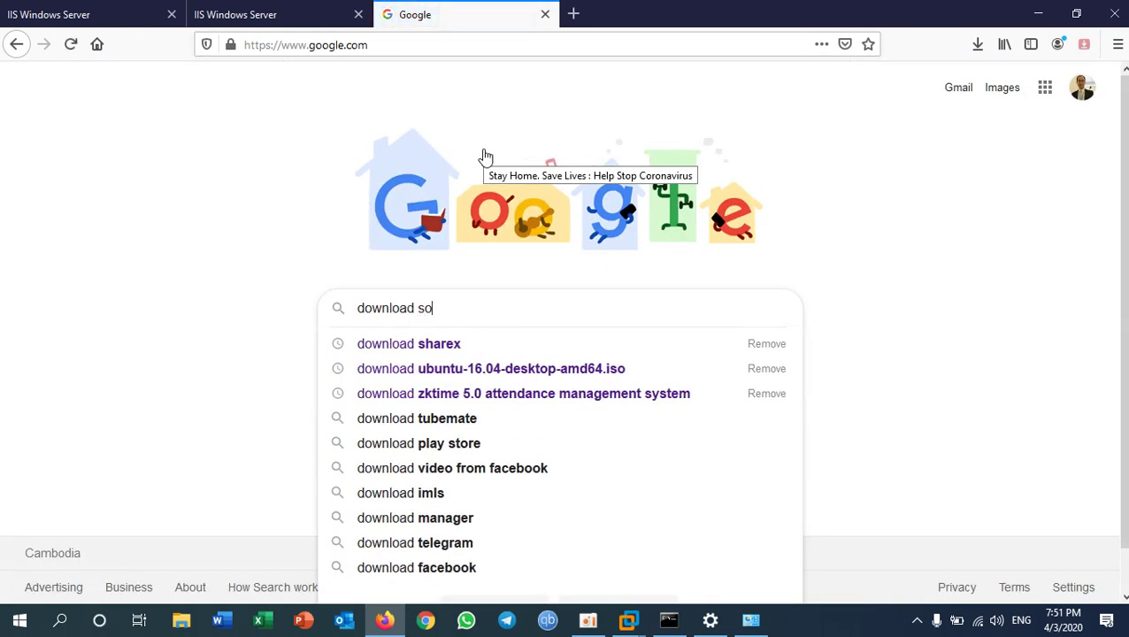
{"action": "key", "text": "BackSpace"}
{"action": "key", "text": "BackSpace"}
{"action": "key", "text": "BackSpace"}
{"action": "key", "text": "BackSpace"}
{"action": "key", "text": "BackSpace"}
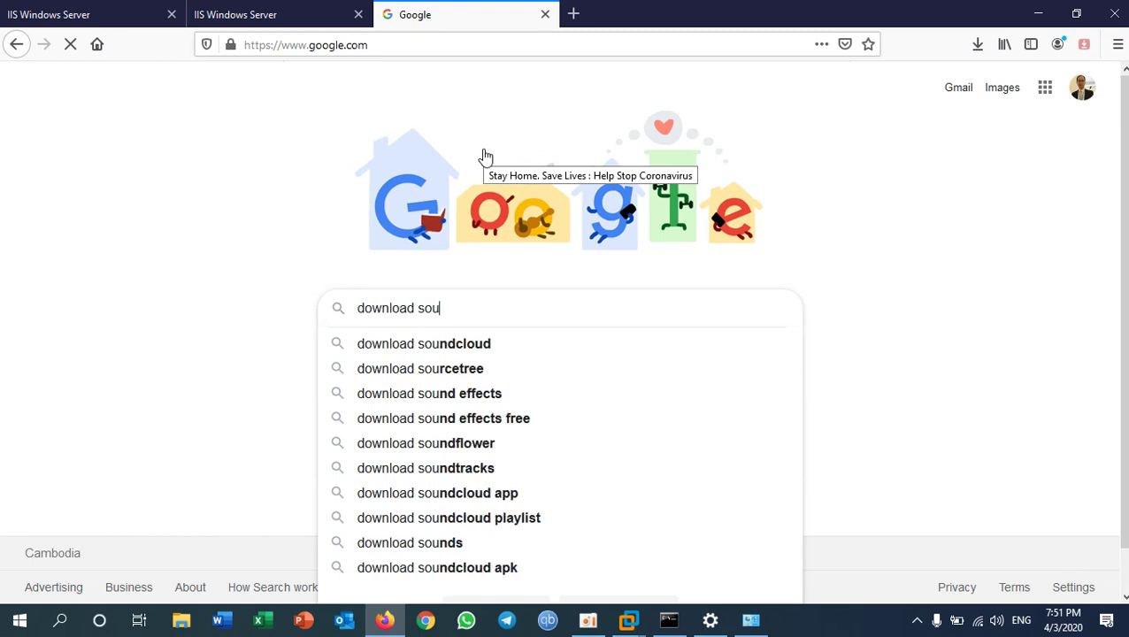
{"action": "type", "text": "we"}
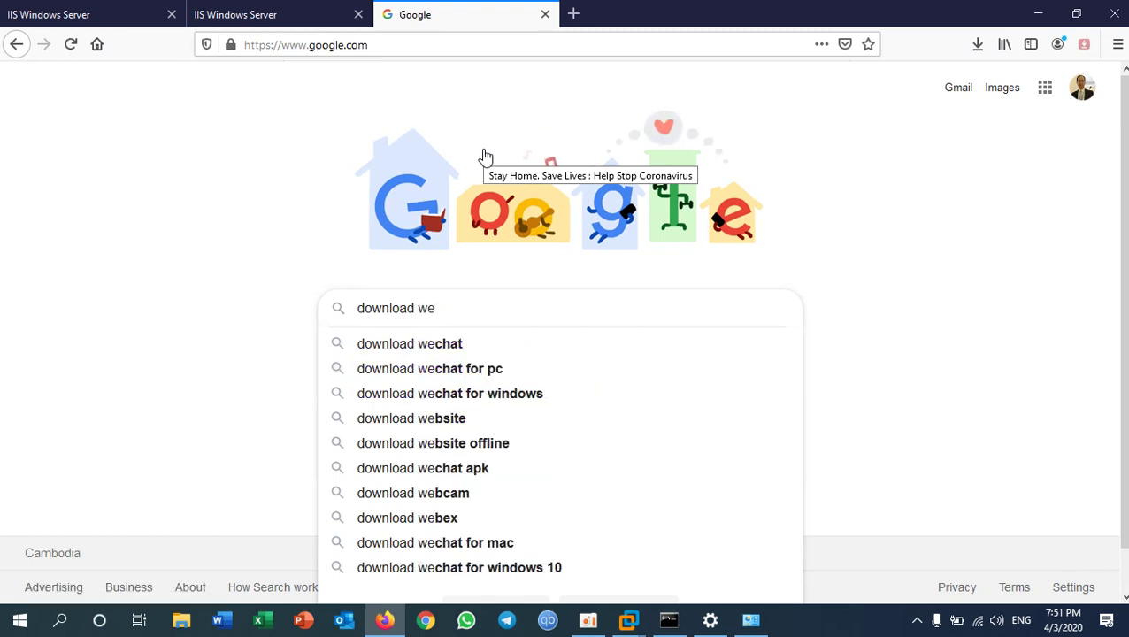
{"action": "type", "text": "bp"}
{"action": "key", "text": "BackSpace"}
{"action": "type", "text": "bp"}
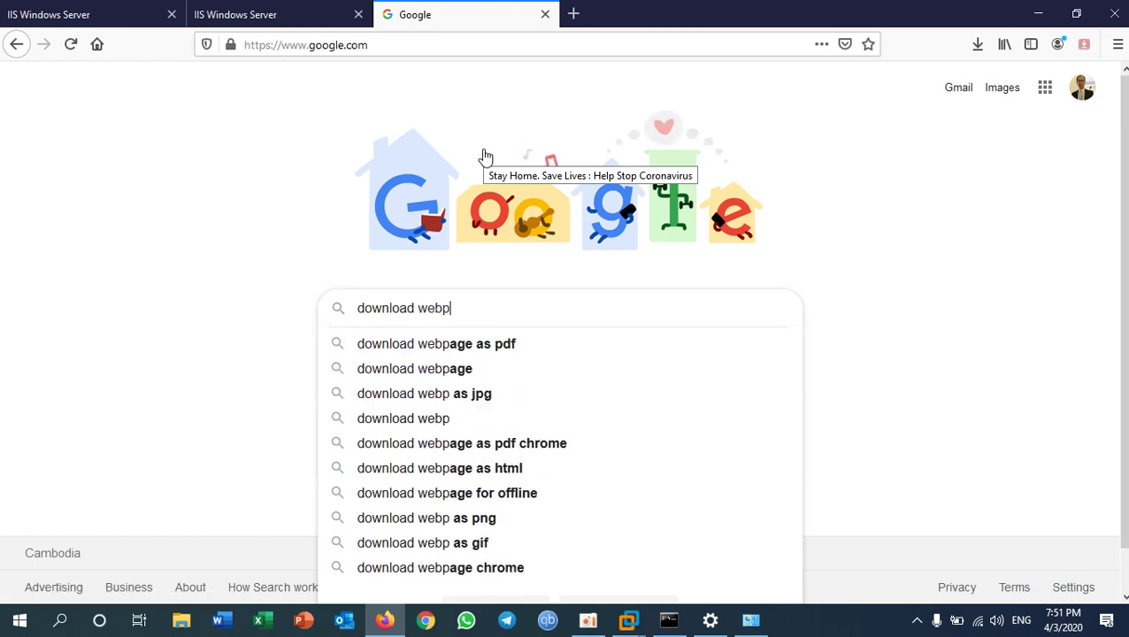
{"action": "type", "text": "age sou"}
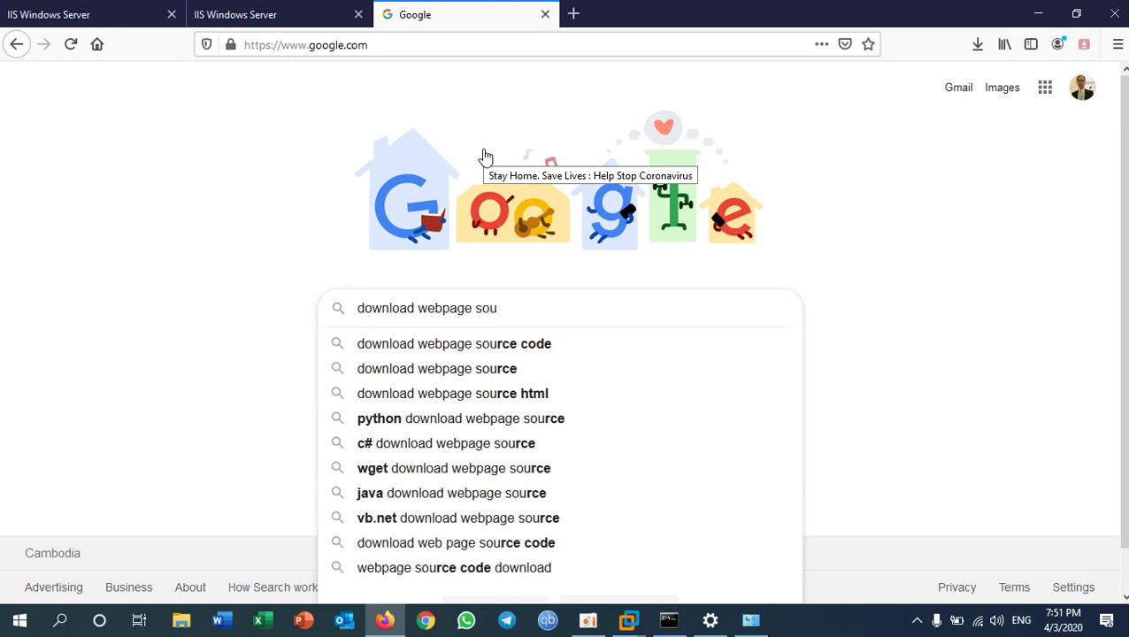
{"action": "key", "text": "Down"}
{"action": "key", "text": "Return"}
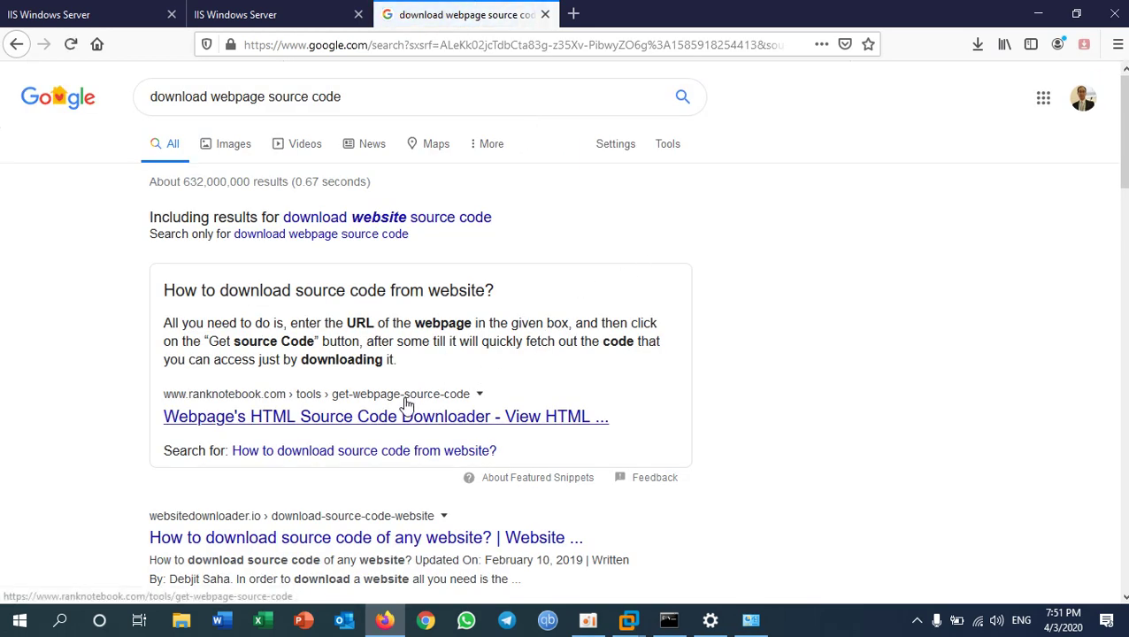
{"action": "scroll", "coordinate": [406, 403], "scroll_direction": "down", "scroll_amount": 3}
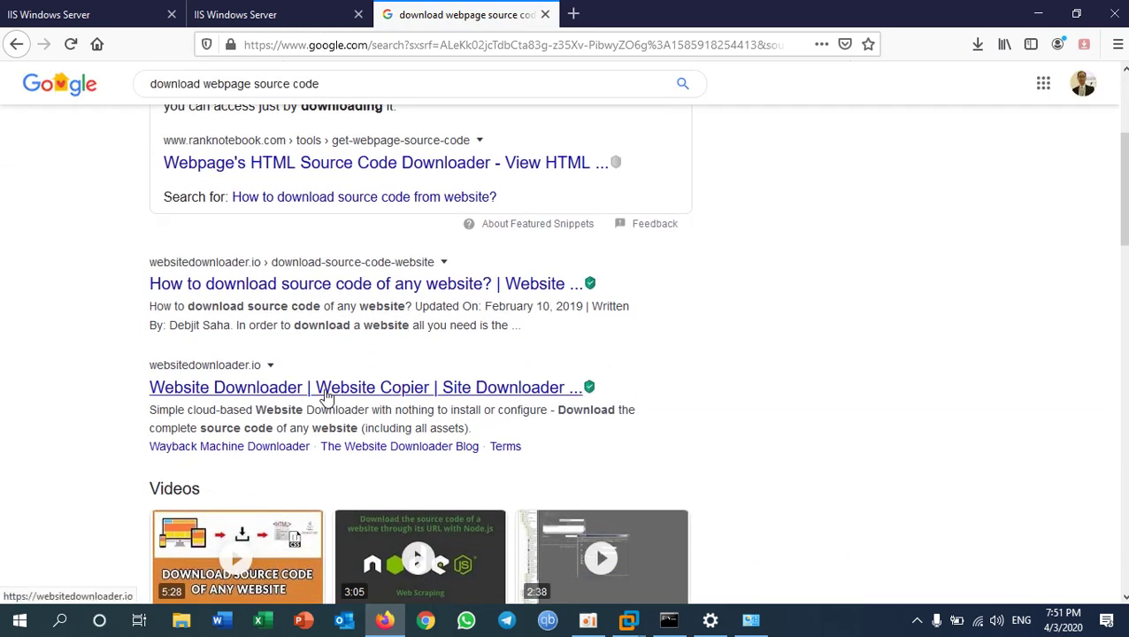
{"action": "left_click", "coordinate": [327, 397]}
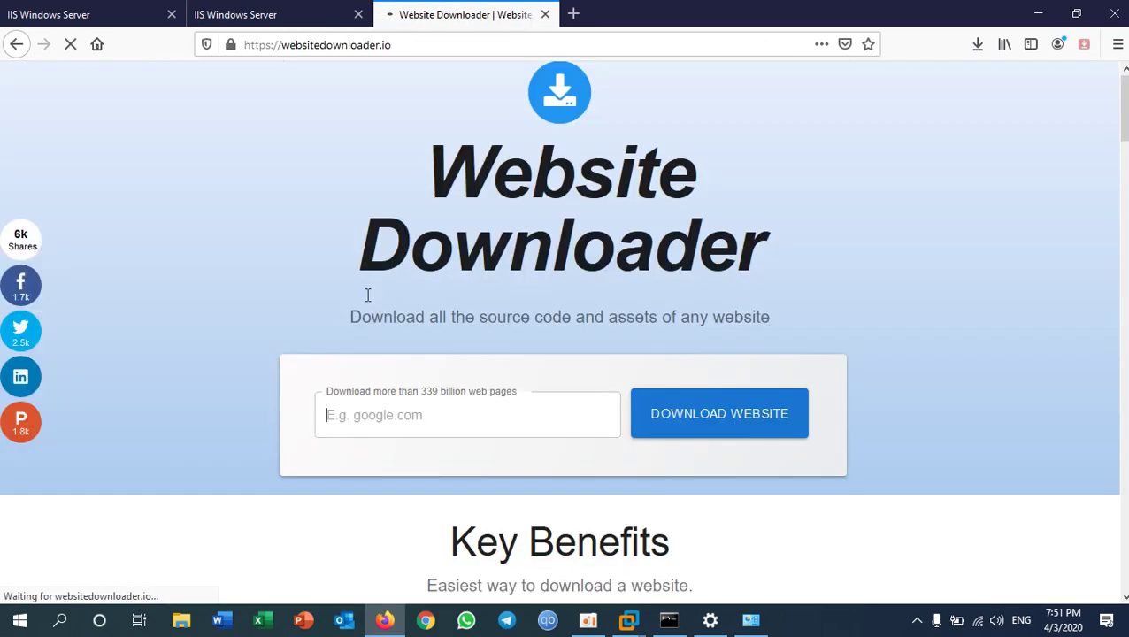
{"action": "scroll", "coordinate": [486, 292], "scroll_direction": "down", "scroll_amount": 7}
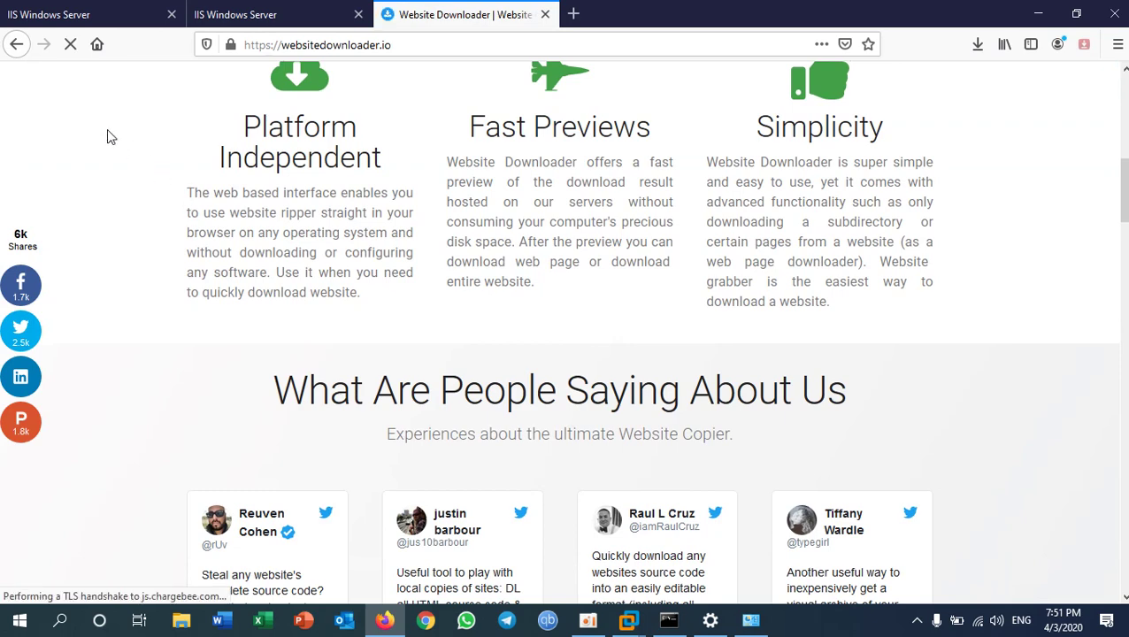
{"action": "left_click", "coordinate": [17, 44]}
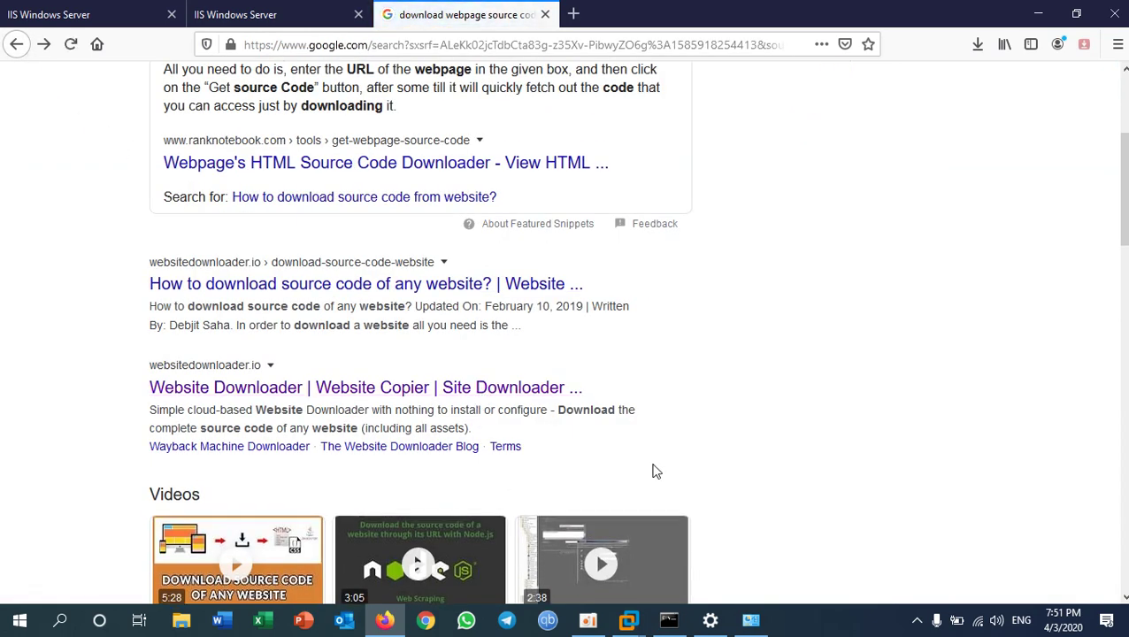
{"action": "right_click", "coordinate": [297, 295]}
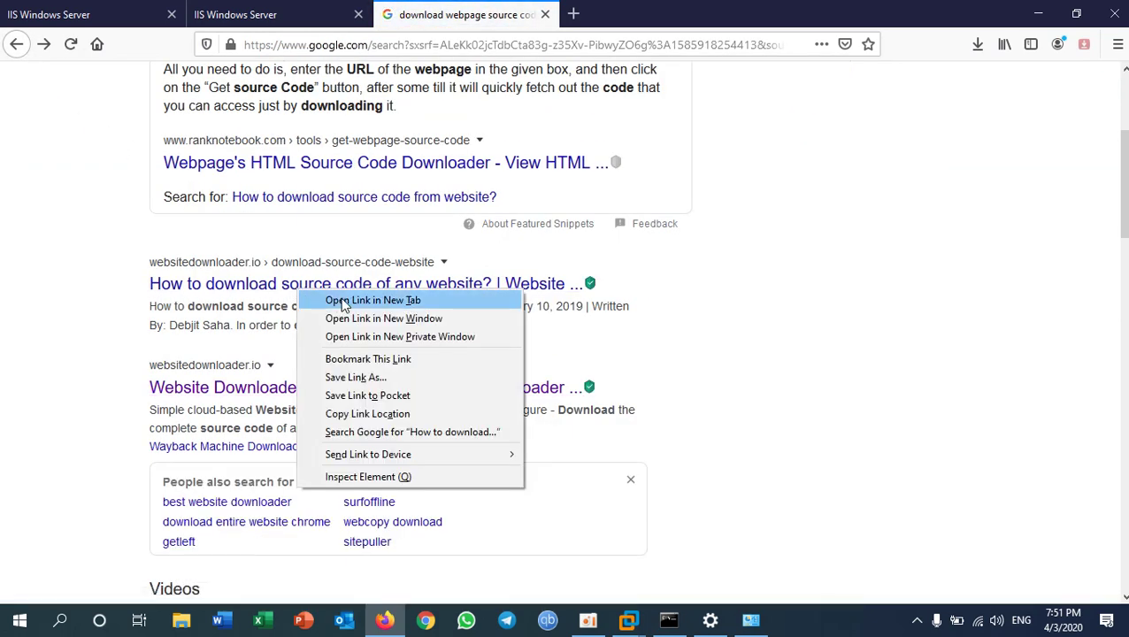
{"action": "left_click", "coordinate": [344, 301]}
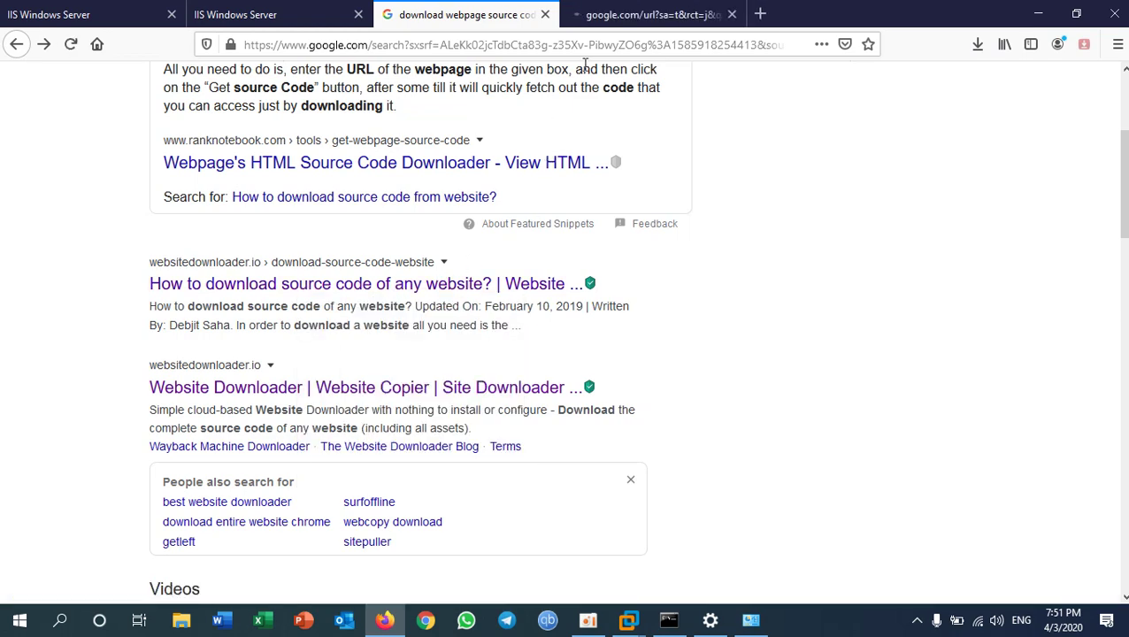
{"action": "left_click", "coordinate": [632, 17]}
{"action": "scroll", "coordinate": [609, 326], "scroll_direction": "down", "scroll_amount": 4}
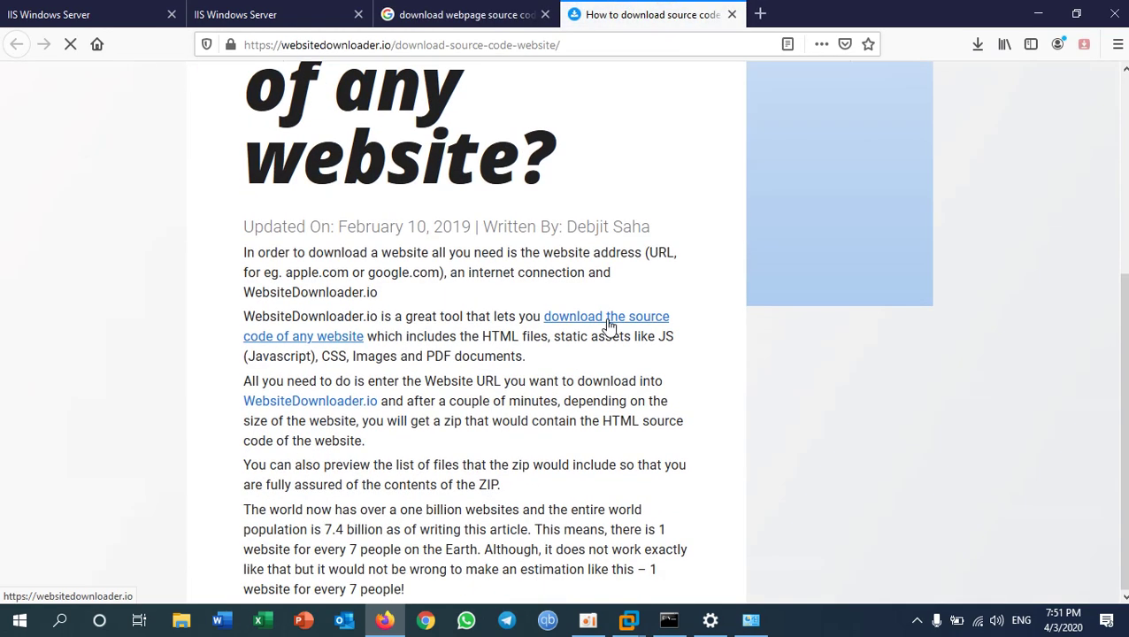
{"action": "left_click", "coordinate": [590, 323]}
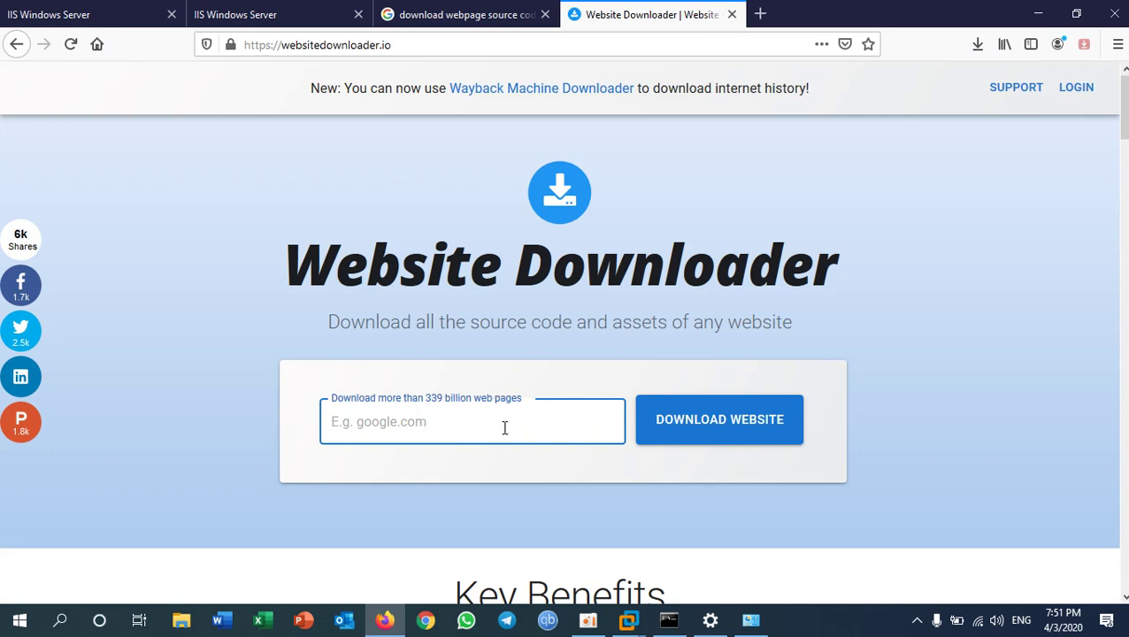
{"action": "left_click", "coordinate": [704, 435]}
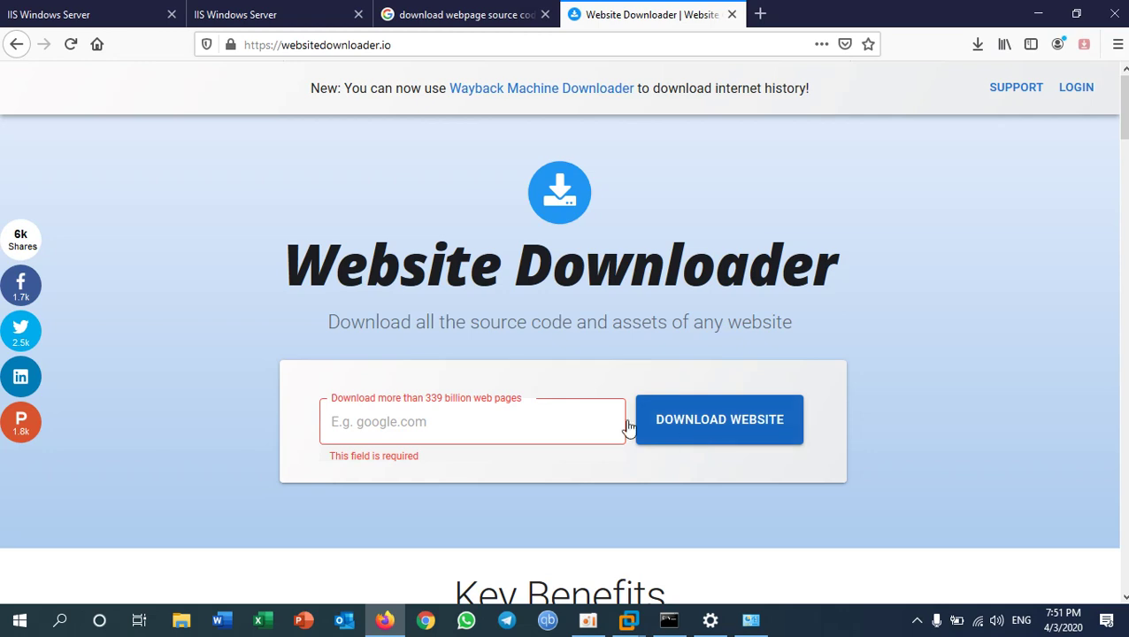
{"action": "left_click", "coordinate": [732, 14]}
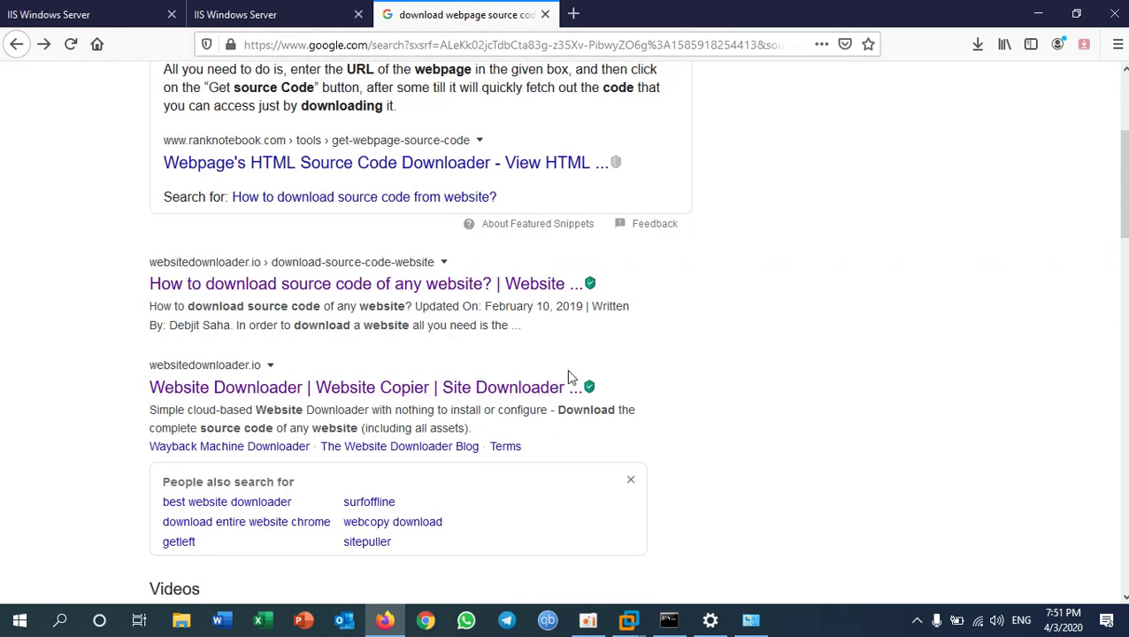
- Search 'sample html projects with source code' and open the Free Projectz result in a new tab
{"action": "scroll", "coordinate": [567, 375], "scroll_direction": "up", "scroll_amount": 3}
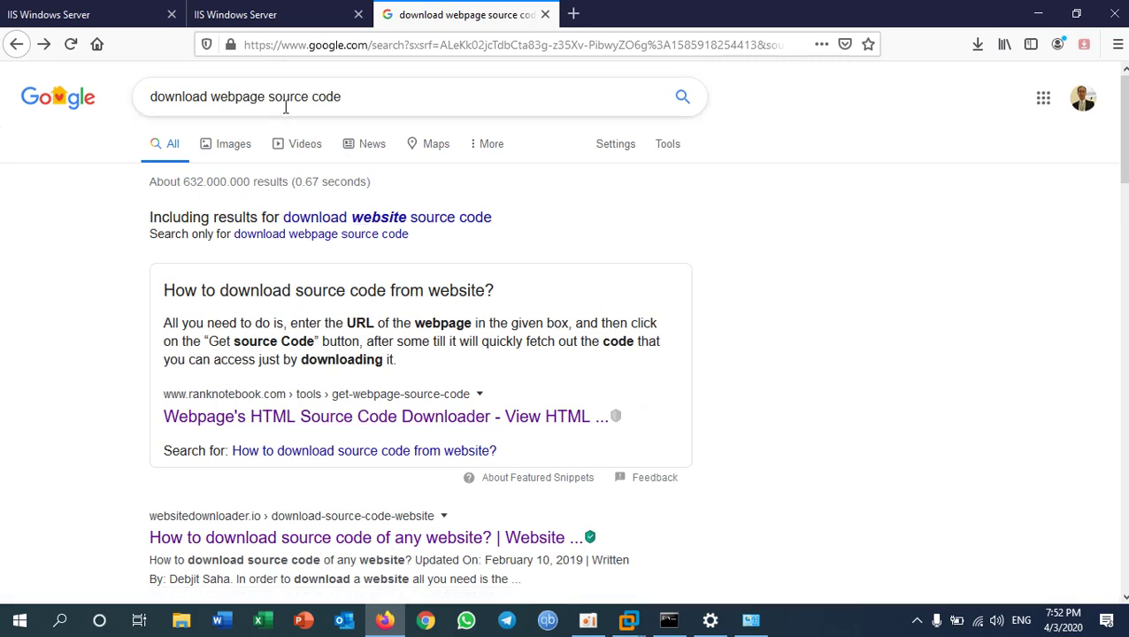
{"action": "left_click_drag", "start_coordinate": [267, 96], "coordinate": [98, 116]}
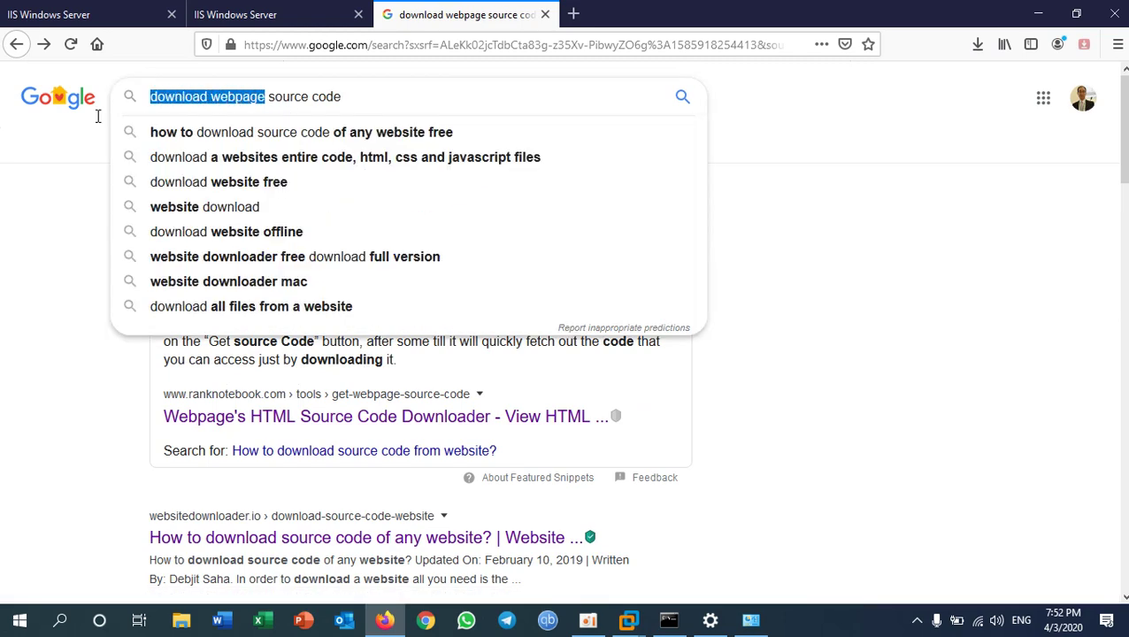
{"action": "type", "text": "sample"}
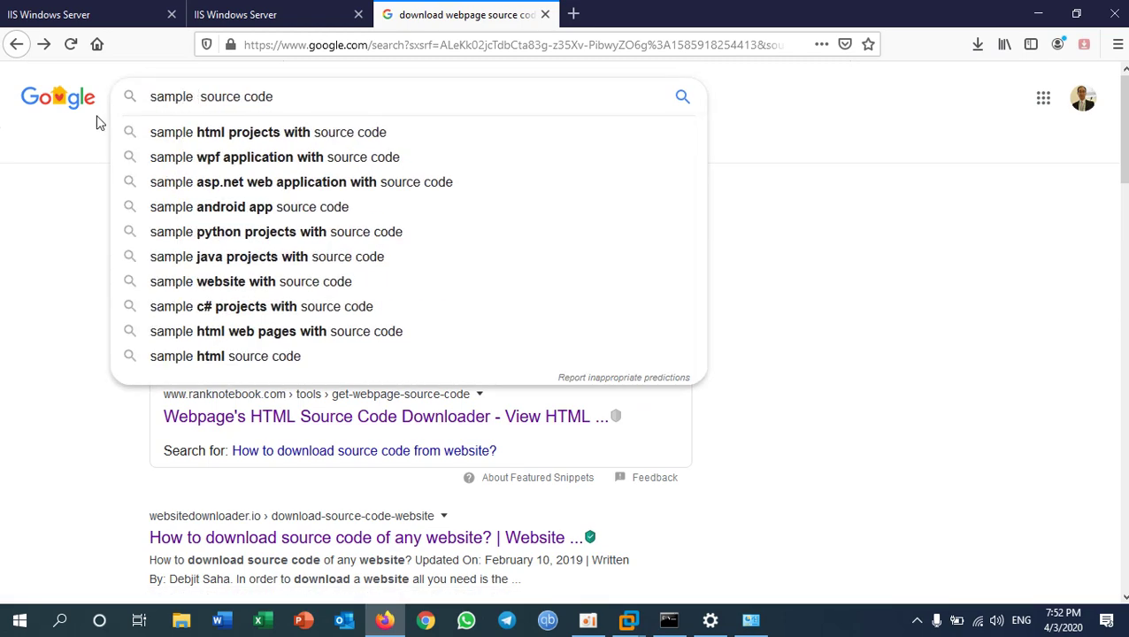
{"action": "key", "text": "Down"}
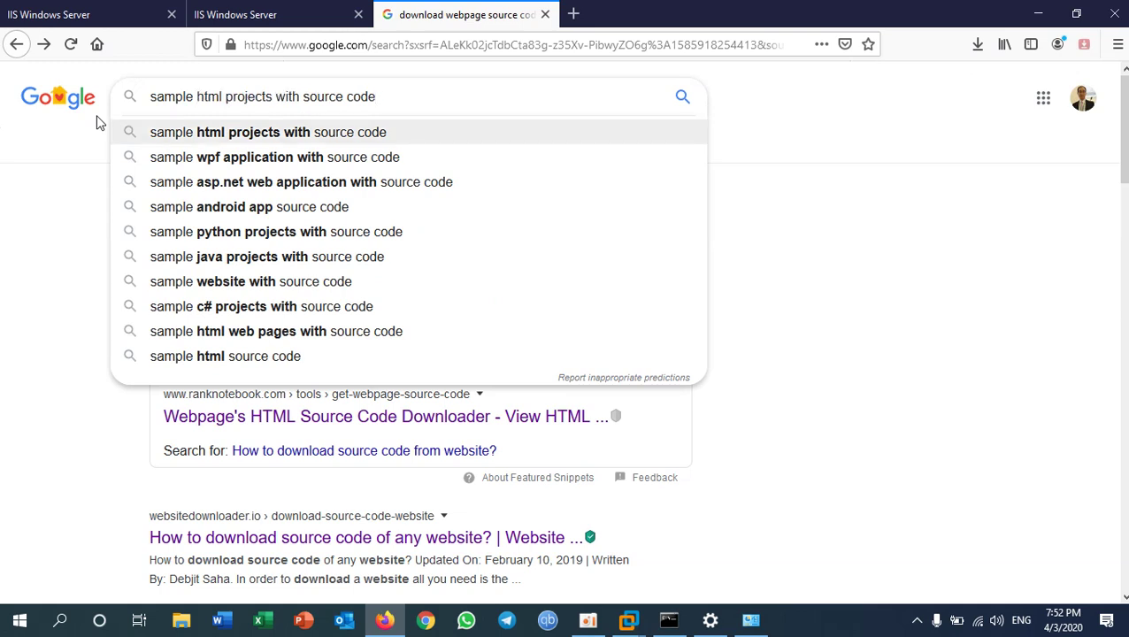
{"action": "key", "text": "Return"}
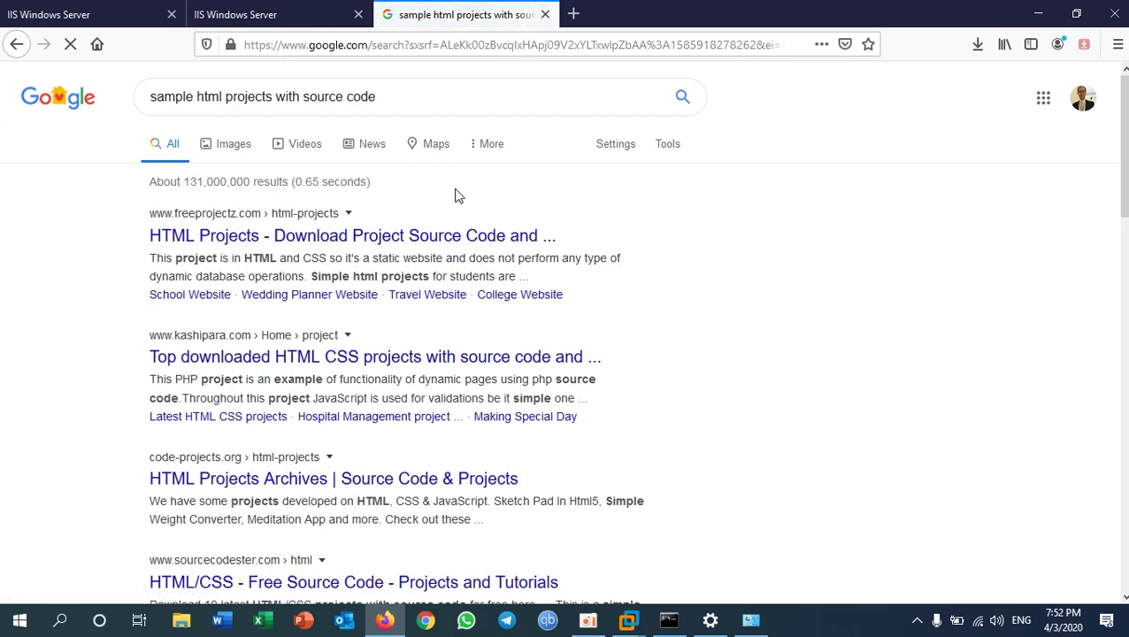
{"action": "right_click", "coordinate": [326, 248]}
{"action": "left_click", "coordinate": [376, 252]}
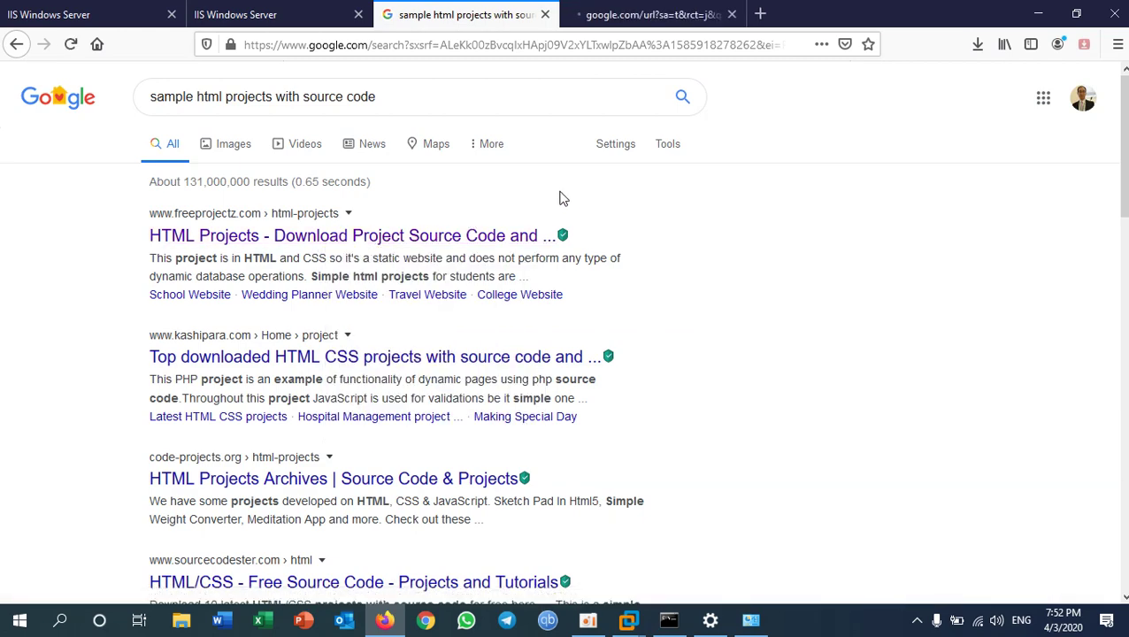
- Open the Wedding Planner Website project from the Free Projectz HTML projects list
{"action": "left_click", "coordinate": [614, 16]}
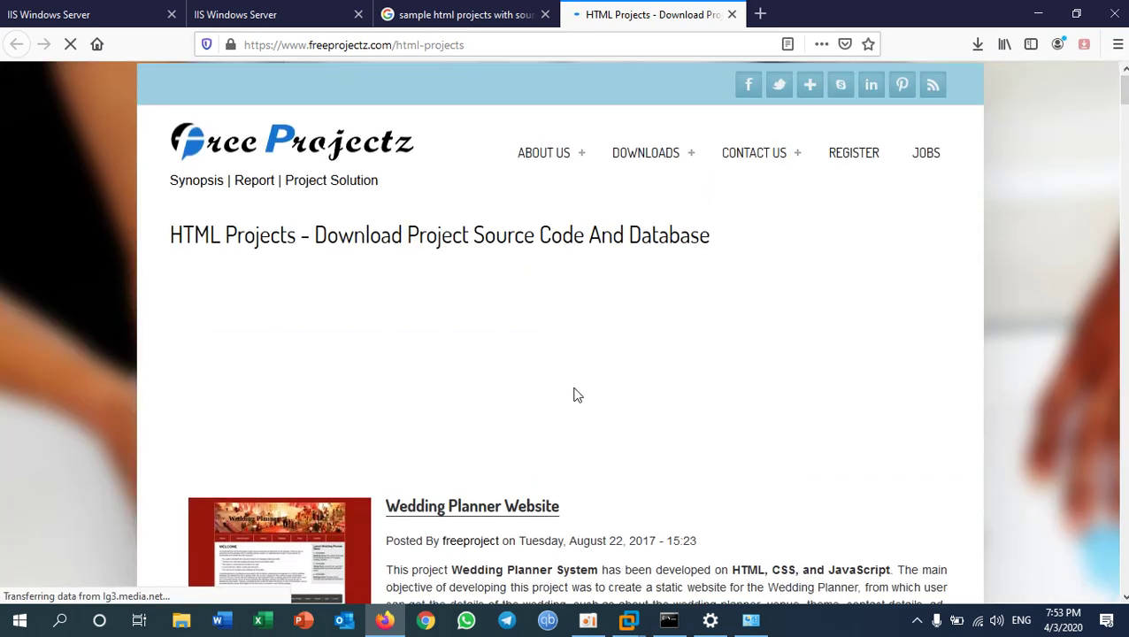
{"action": "scroll", "coordinate": [577, 389], "scroll_direction": "down", "scroll_amount": 2}
{"action": "scroll", "coordinate": [577, 385], "scroll_direction": "down", "scroll_amount": 3}
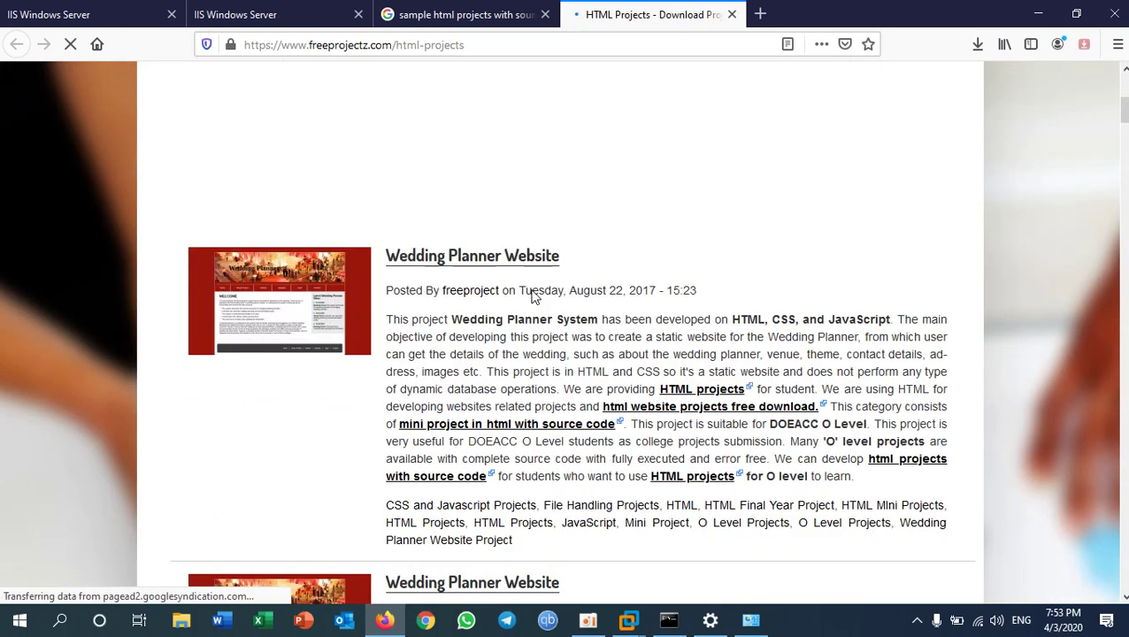
{"action": "left_click", "coordinate": [478, 265]}
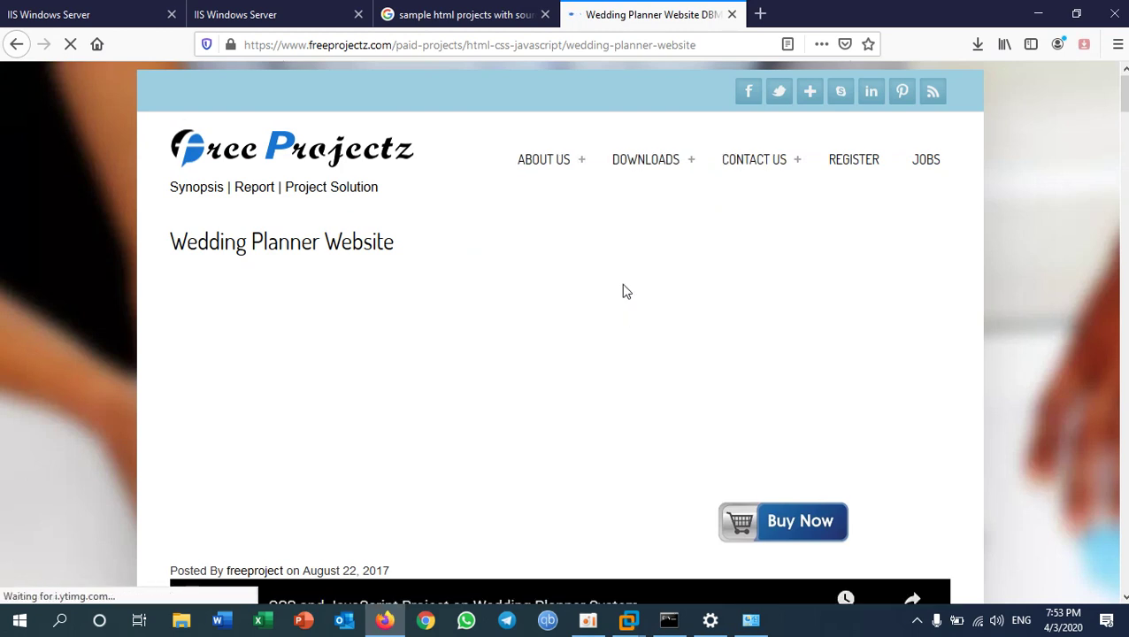
- Browse the Wedding Planner Website page and its DOWNLOADS menu, then close the tab
{"action": "mouse_move", "coordinate": [666, 161]}
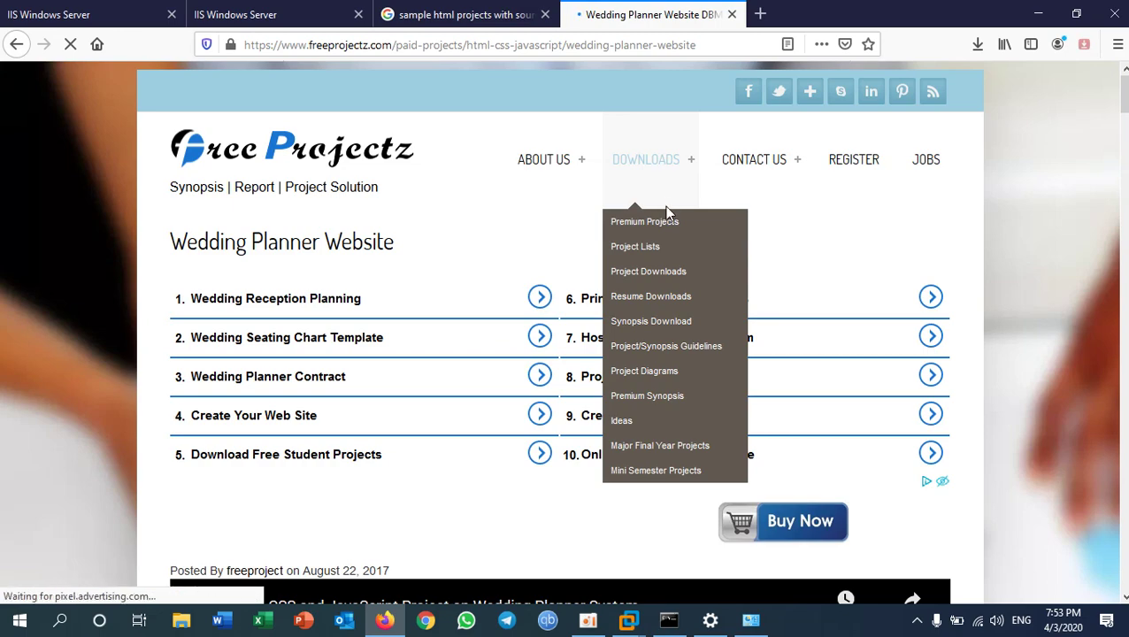
{"action": "scroll", "coordinate": [343, 471], "scroll_direction": "down", "scroll_amount": 5}
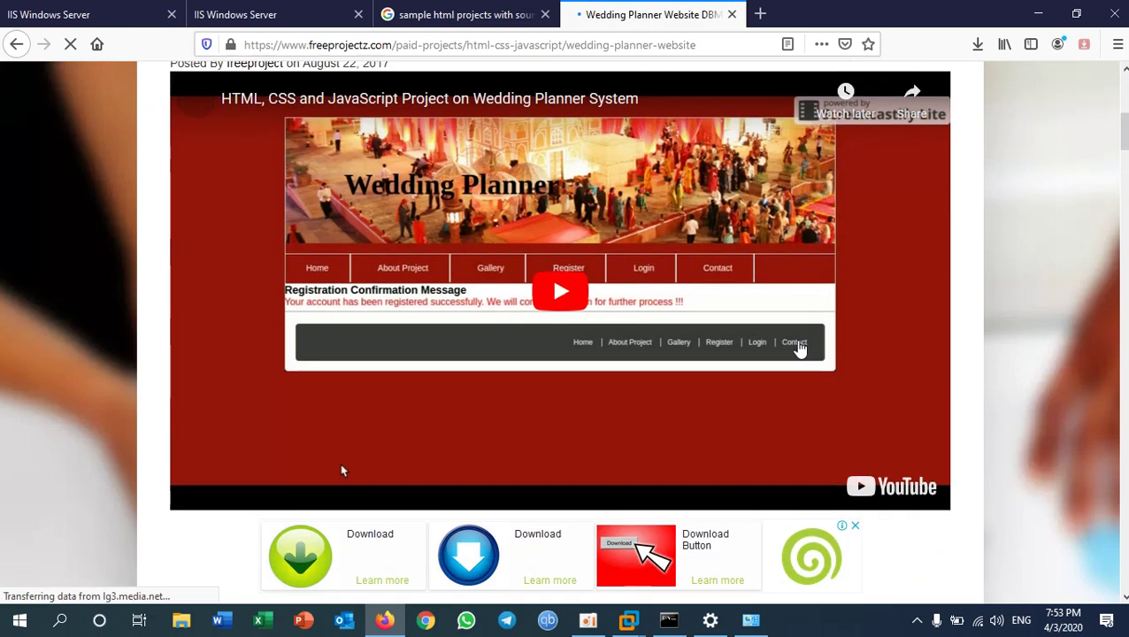
{"action": "scroll", "coordinate": [794, 352], "scroll_direction": "down", "scroll_amount": 5}
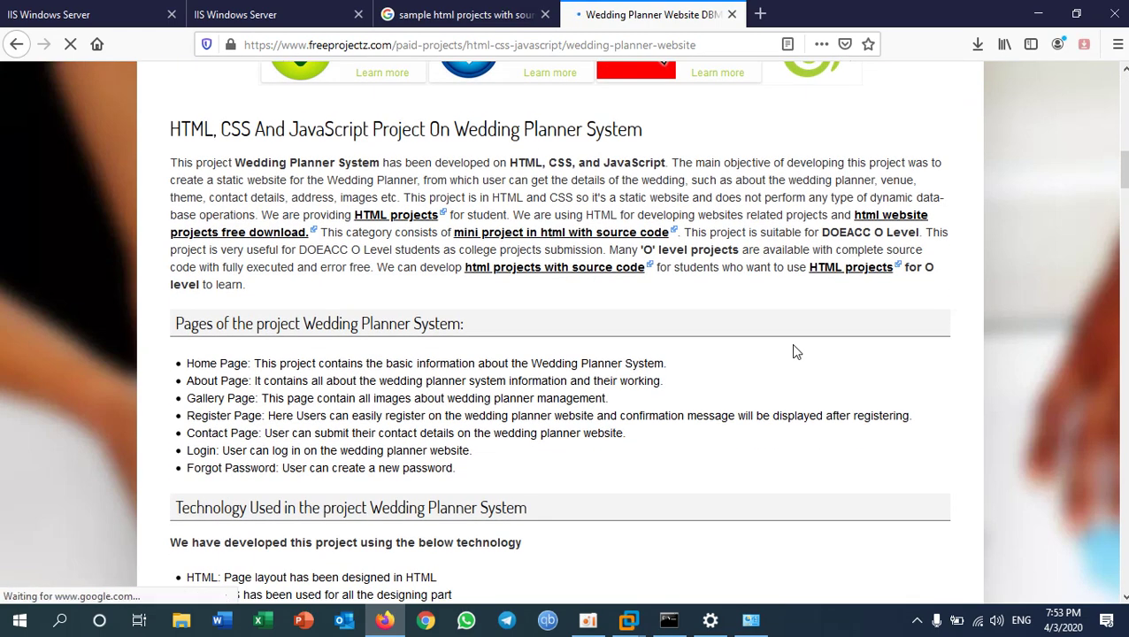
{"action": "scroll", "coordinate": [794, 352], "scroll_direction": "down", "scroll_amount": 5}
{"action": "scroll", "coordinate": [794, 352], "scroll_direction": "down", "scroll_amount": 8}
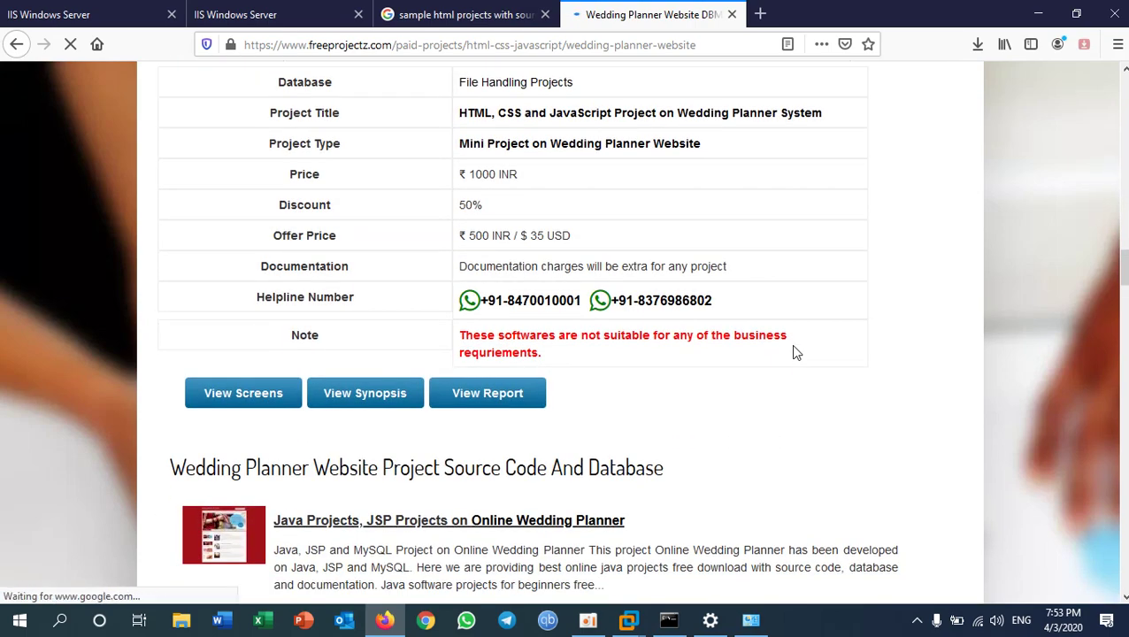
{"action": "scroll", "coordinate": [732, 376], "scroll_direction": "down", "scroll_amount": 3}
{"action": "scroll", "coordinate": [371, 402], "scroll_direction": "up", "scroll_amount": 3}
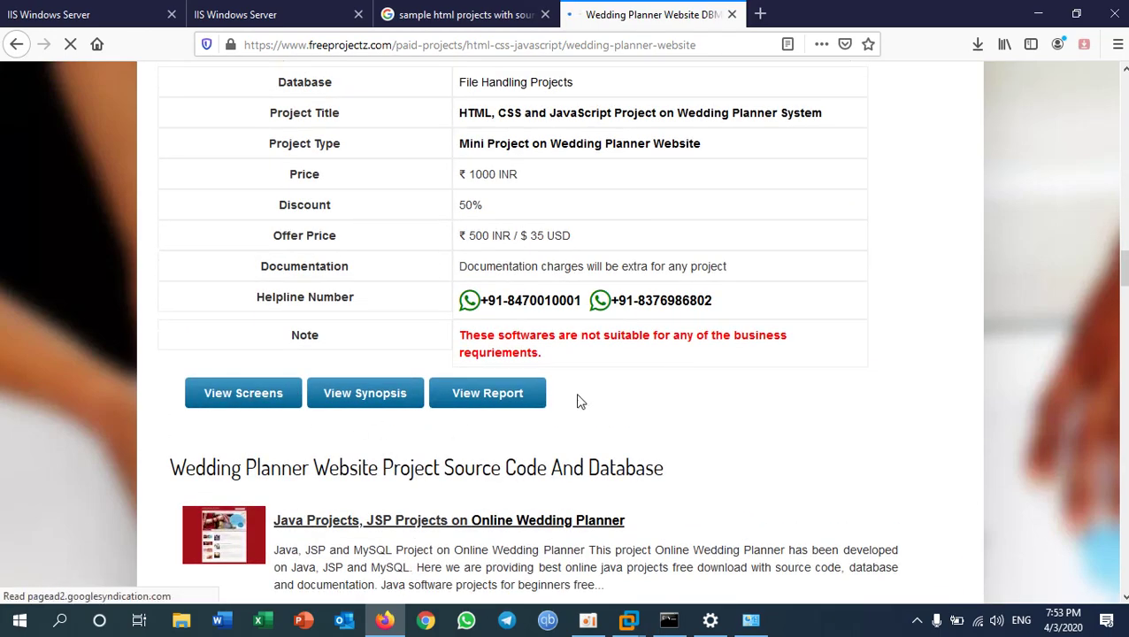
{"action": "scroll", "coordinate": [579, 399], "scroll_direction": "down", "scroll_amount": 5}
{"action": "scroll", "coordinate": [600, 372], "scroll_direction": "up", "scroll_amount": 12}
{"action": "scroll", "coordinate": [606, 372], "scroll_direction": "up", "scroll_amount": 10}
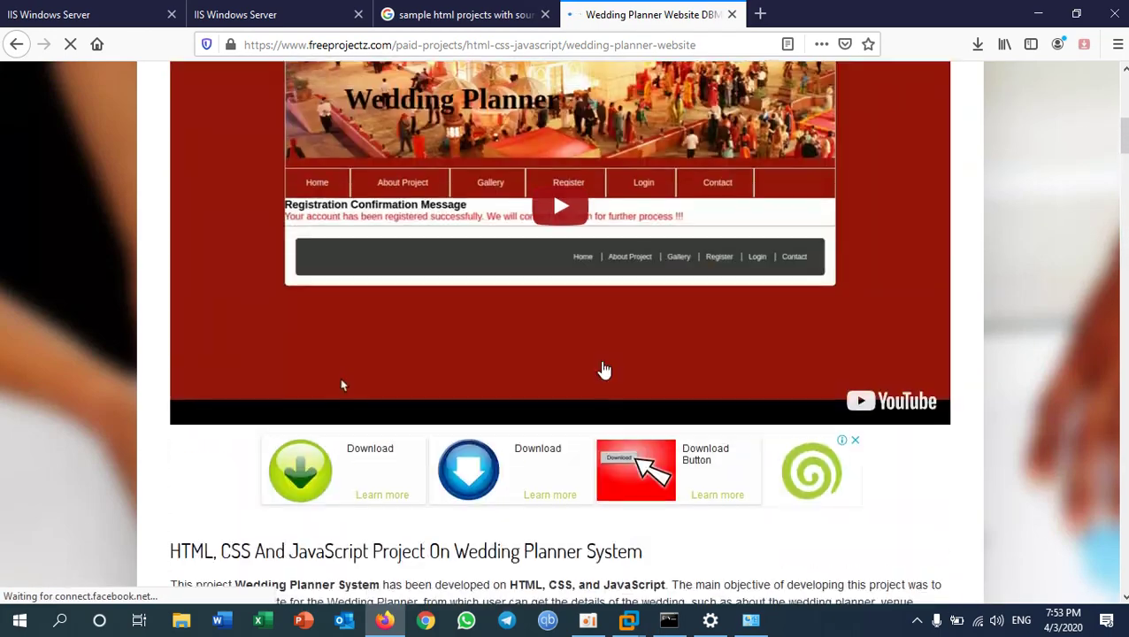
{"action": "scroll", "coordinate": [653, 244], "scroll_direction": "up", "scroll_amount": 1}
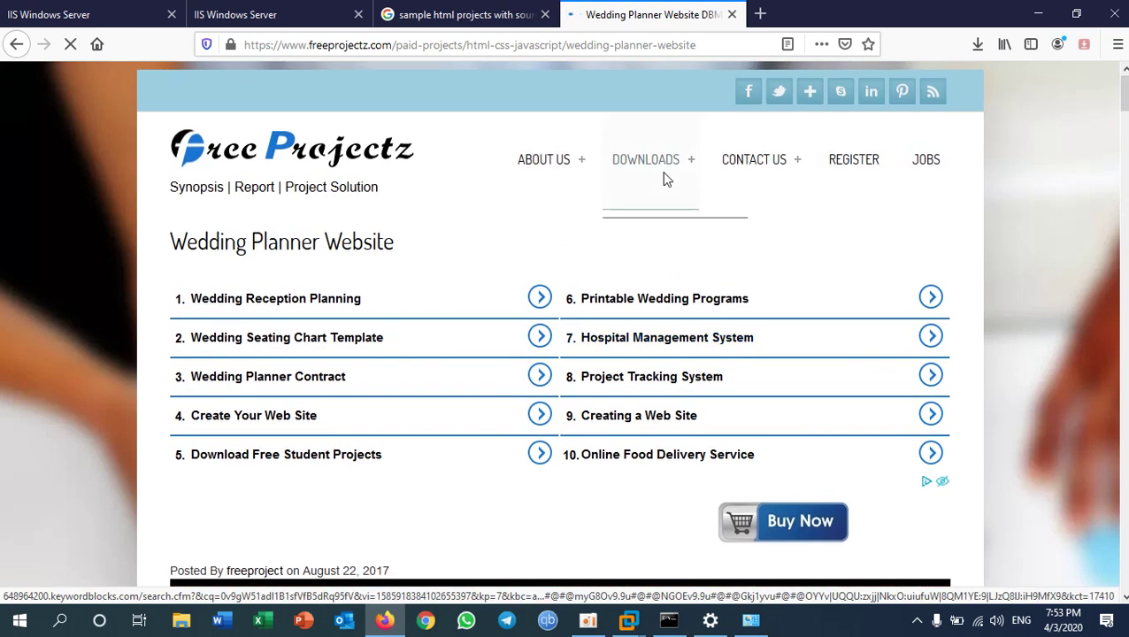
{"action": "mouse_move", "coordinate": [668, 197]}
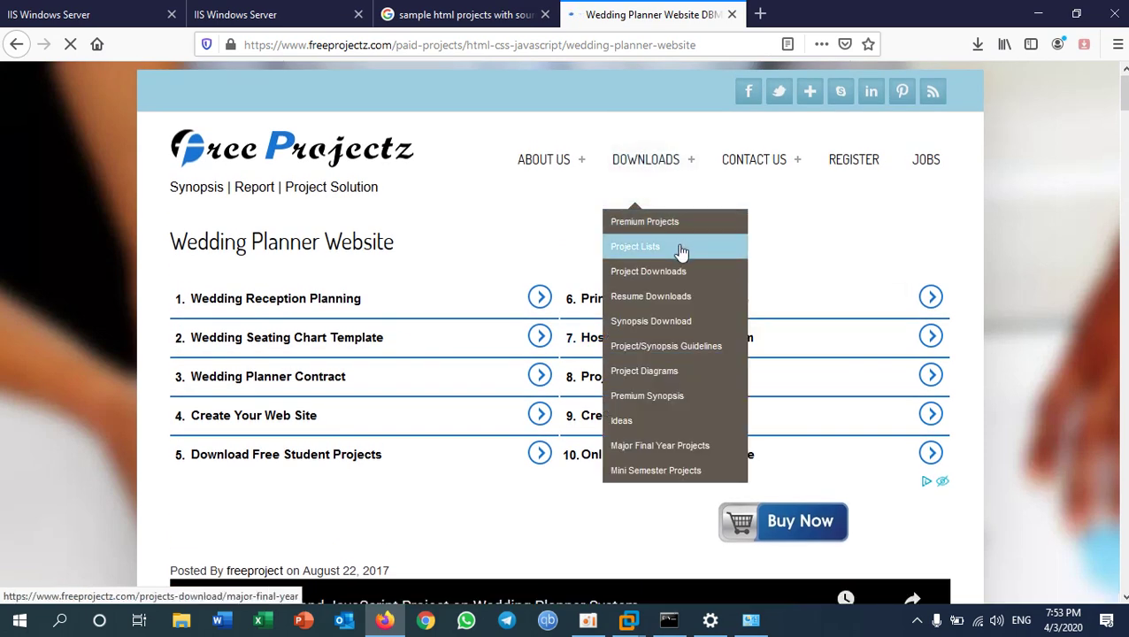
{"action": "mouse_move", "coordinate": [686, 226]}
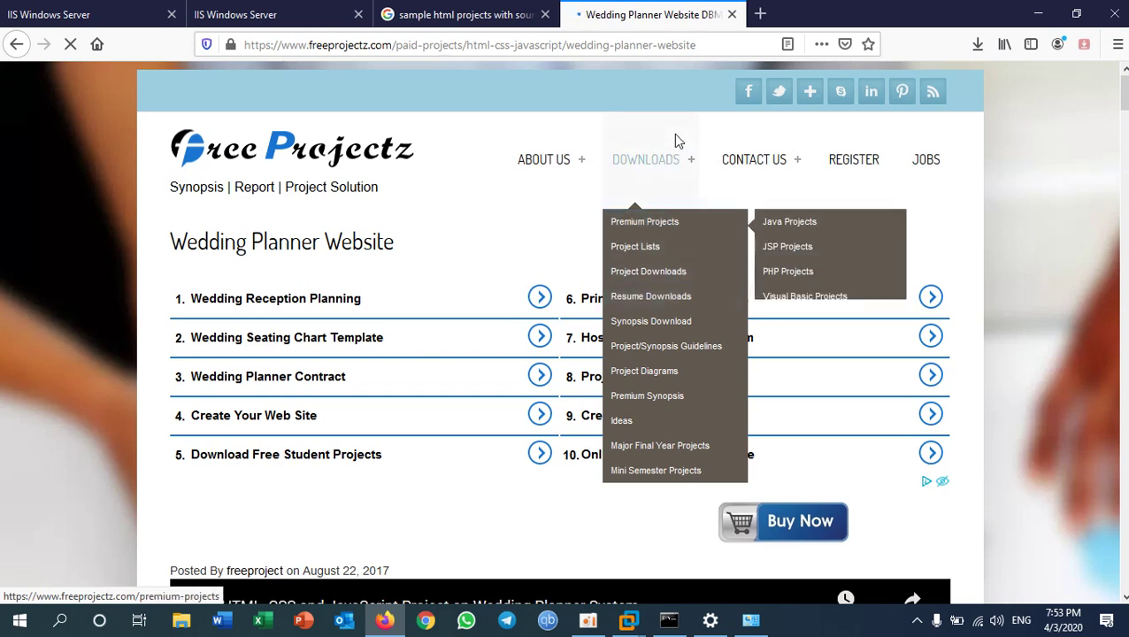
{"action": "left_click", "coordinate": [732, 15]}
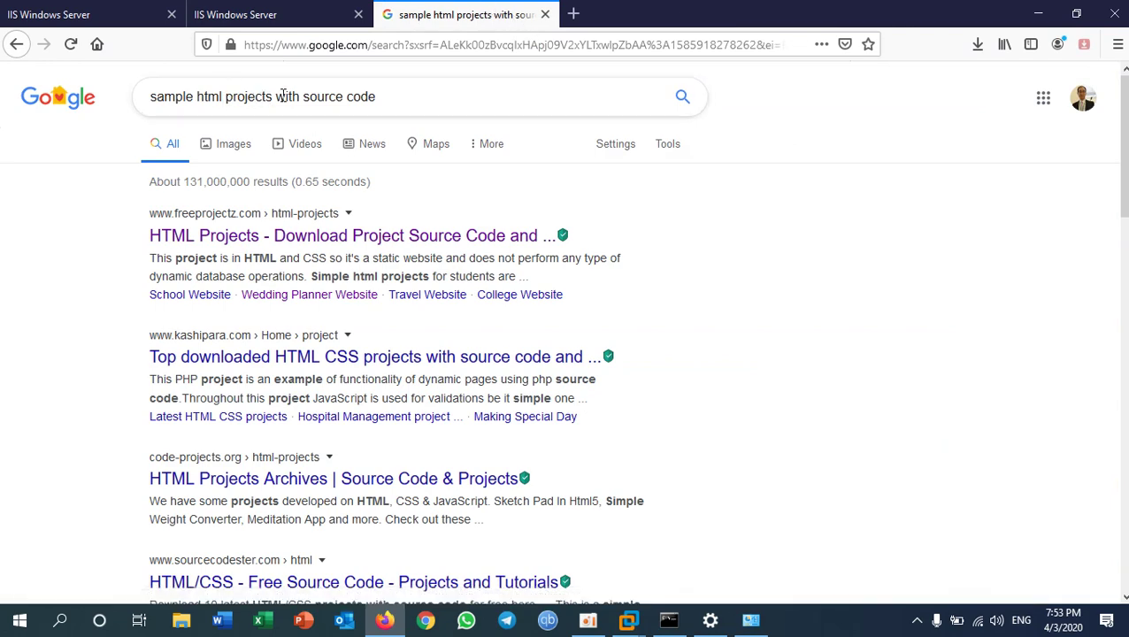
- Search Google for 'sample html web pages with source code'
{"action": "left_click_drag", "start_coordinate": [274, 97], "coordinate": [238, 93]}
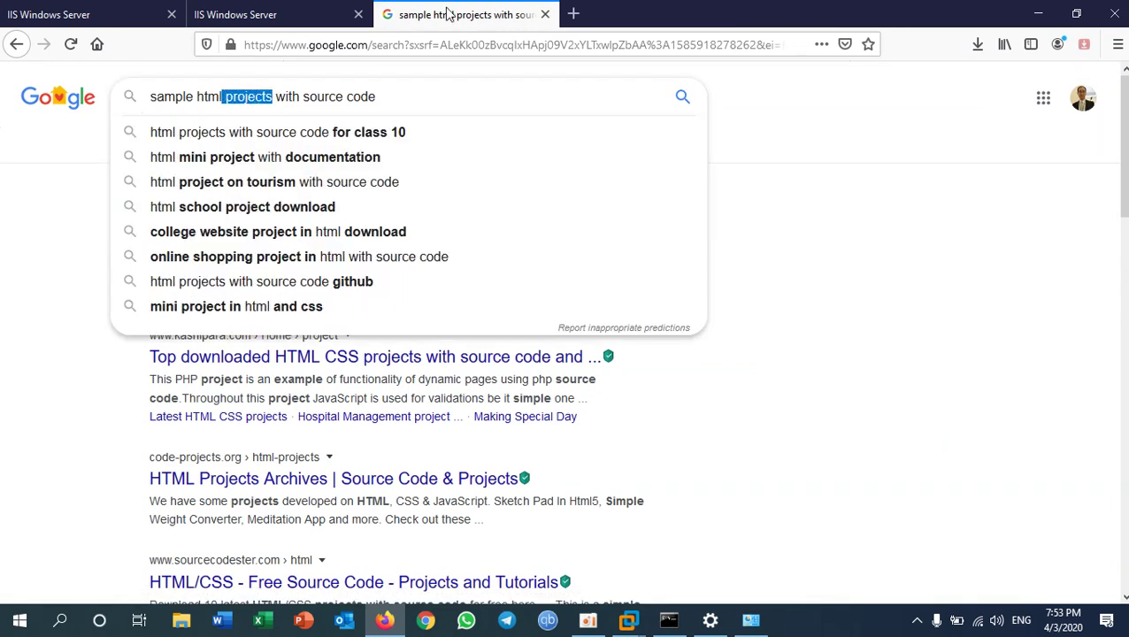
{"action": "key", "text": "Return"}
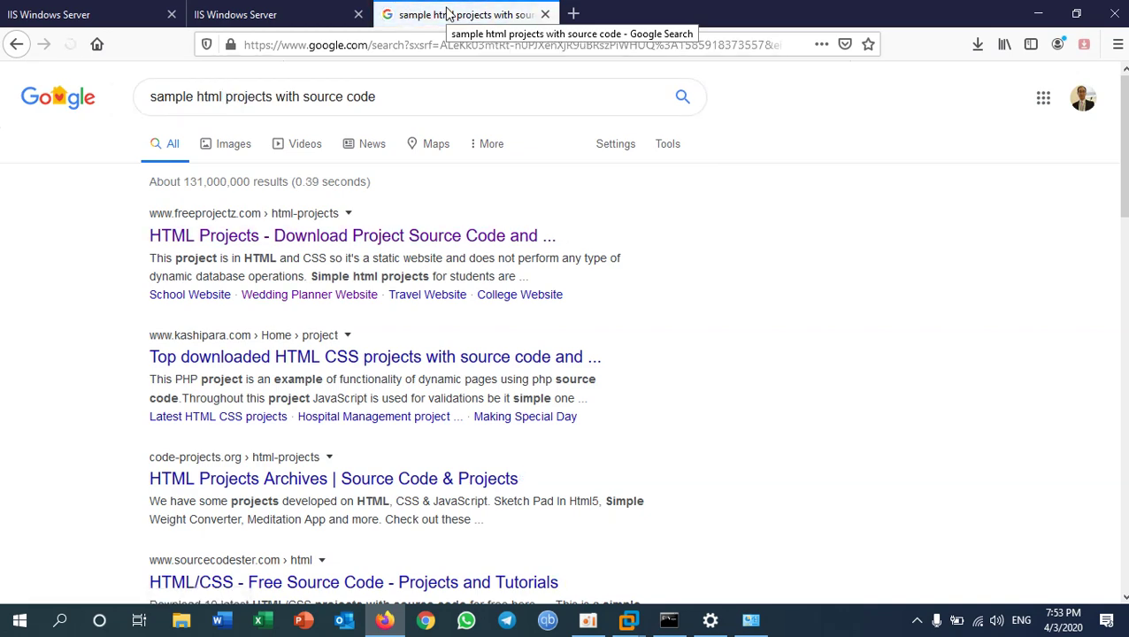
{"action": "left_click", "coordinate": [273, 96]}
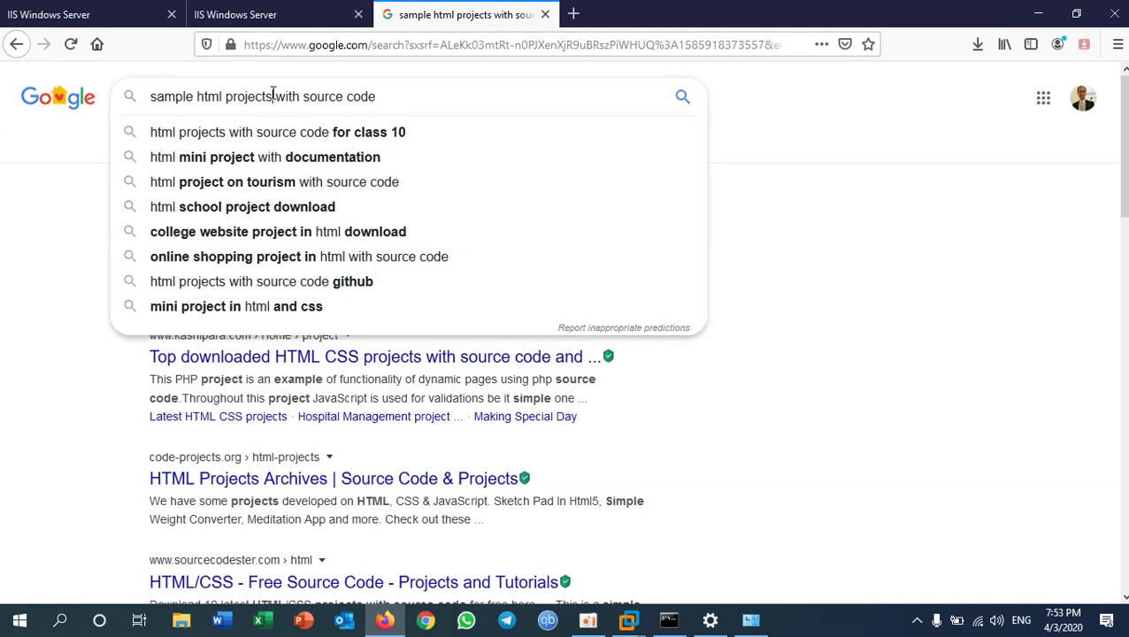
{"action": "key", "text": "BackSpace"}
{"action": "key", "text": "BackSpace"}
{"action": "key", "text": "BackSpace"}
{"action": "key", "text": "BackSpace"}
{"action": "key", "text": "BackSpace"}
{"action": "key", "text": "BackSpace"}
{"action": "key", "text": "BackSpace"}
{"action": "key", "text": "BackSpace"}
{"action": "key", "text": "BackSpace"}
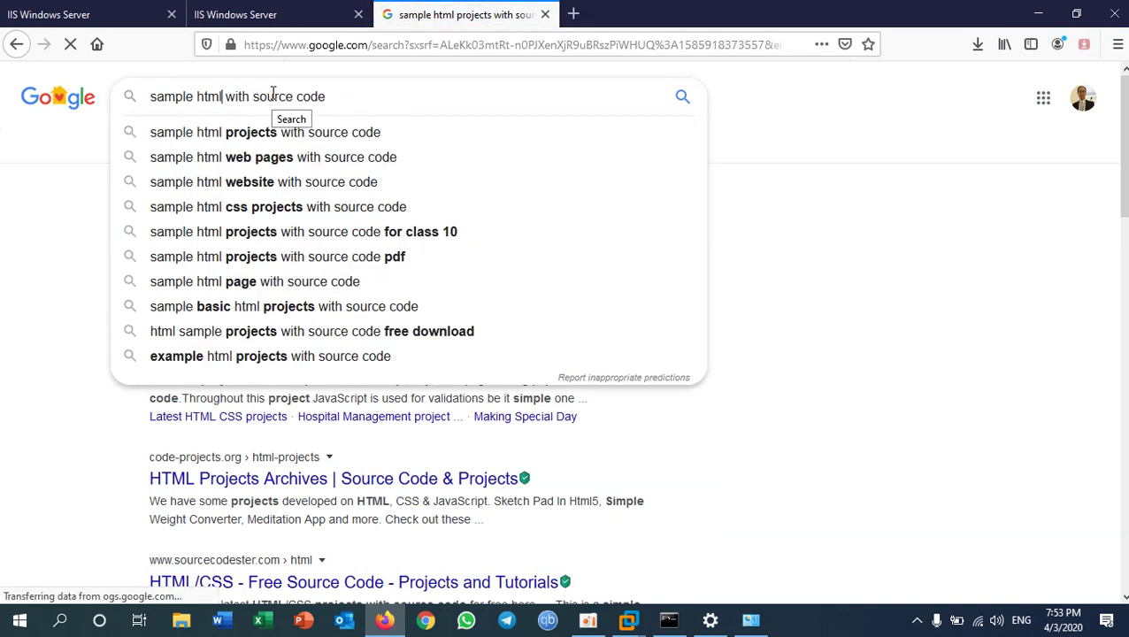
{"action": "key", "text": "Down"}
{"action": "key", "text": "Down"}
{"action": "key", "text": "Return"}
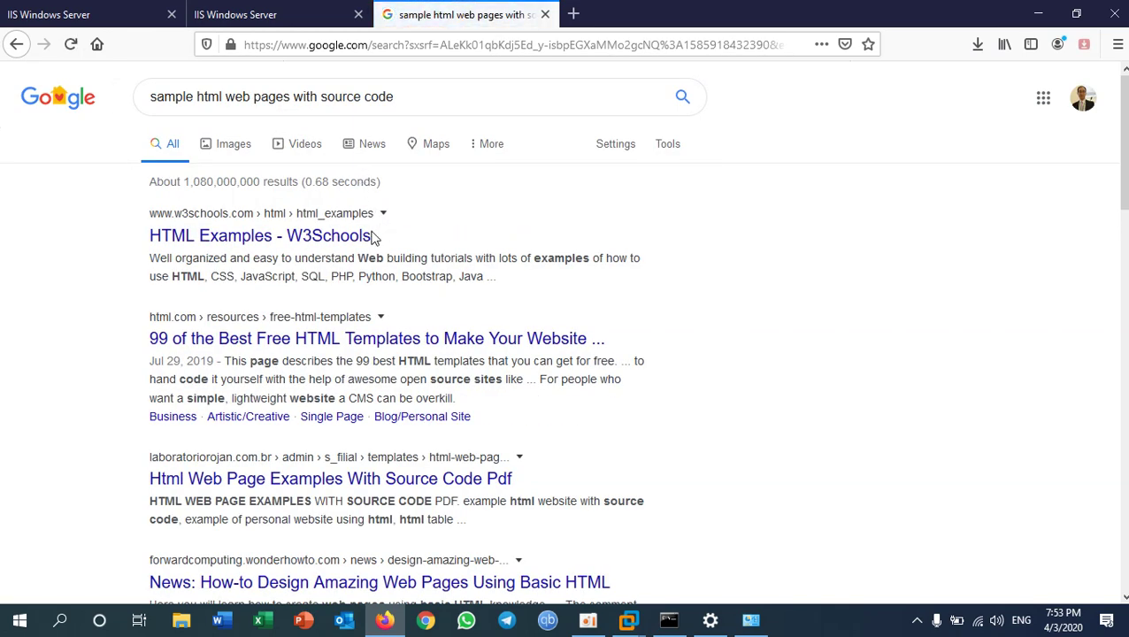
- Open the W3Schools HTML Examples result in a new tab and switch to it
{"action": "right_click", "coordinate": [318, 239]}
{"action": "left_click", "coordinate": [359, 250]}
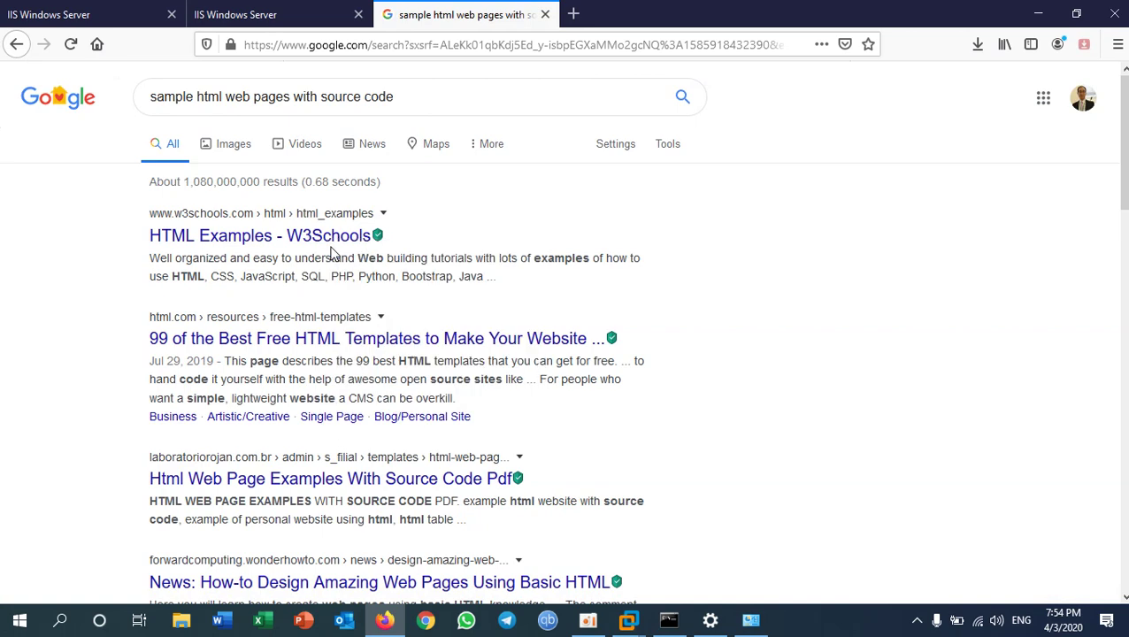
{"action": "left_click", "coordinate": [673, 16]}
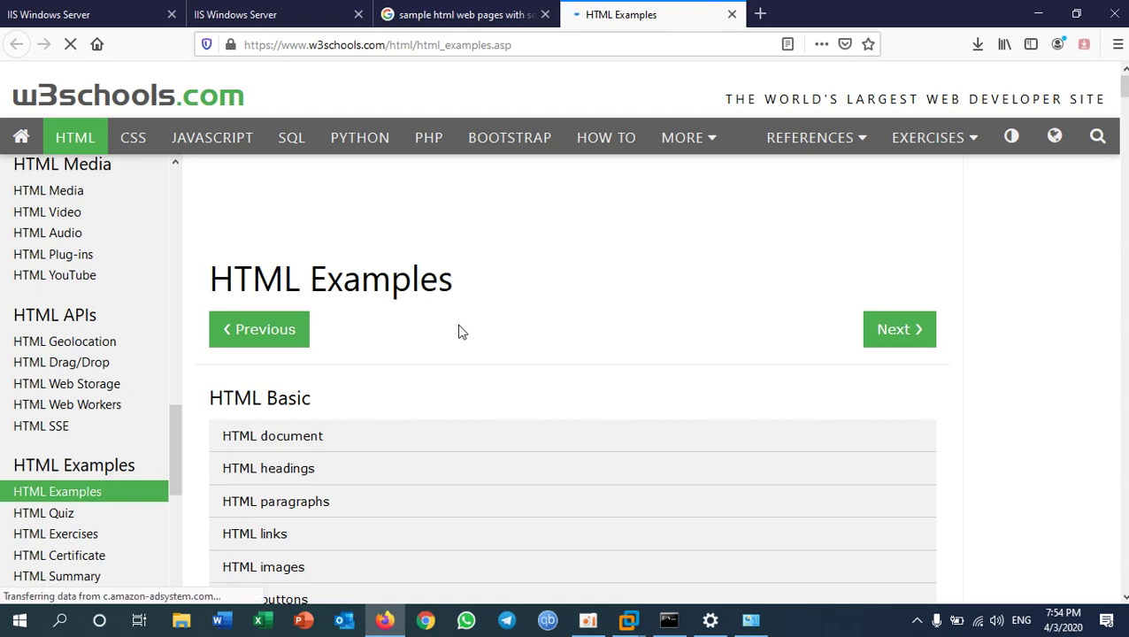
- Open W3Schools' basic 'HTML document' example in the Tryit editor
{"action": "scroll", "coordinate": [459, 332], "scroll_direction": "down", "scroll_amount": 4}
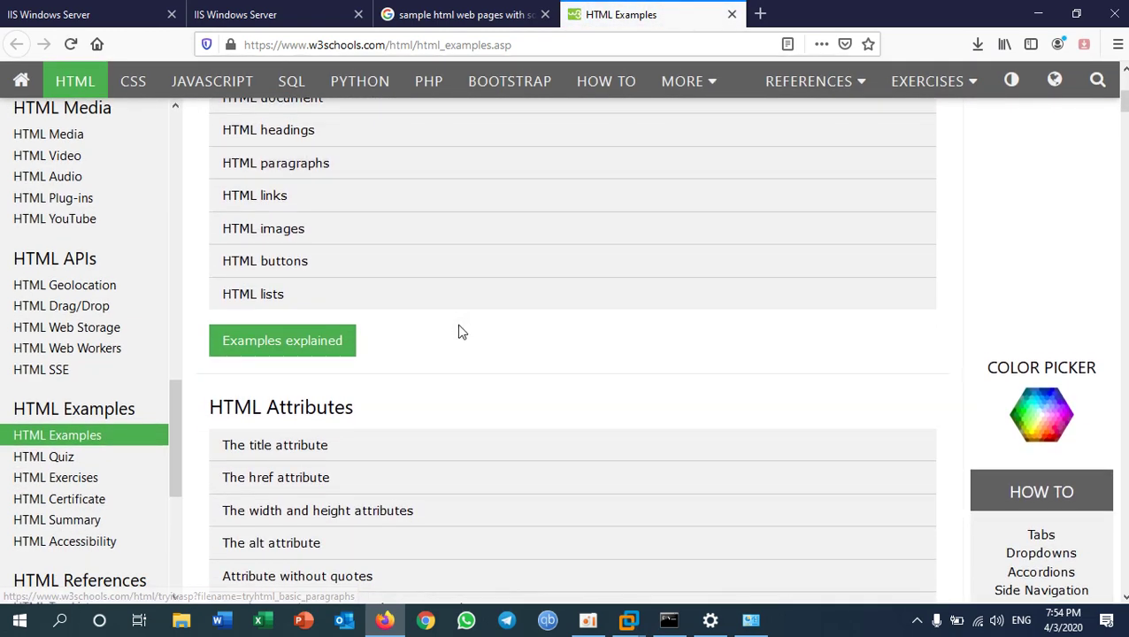
{"action": "scroll", "coordinate": [458, 332], "scroll_direction": "down", "scroll_amount": 6}
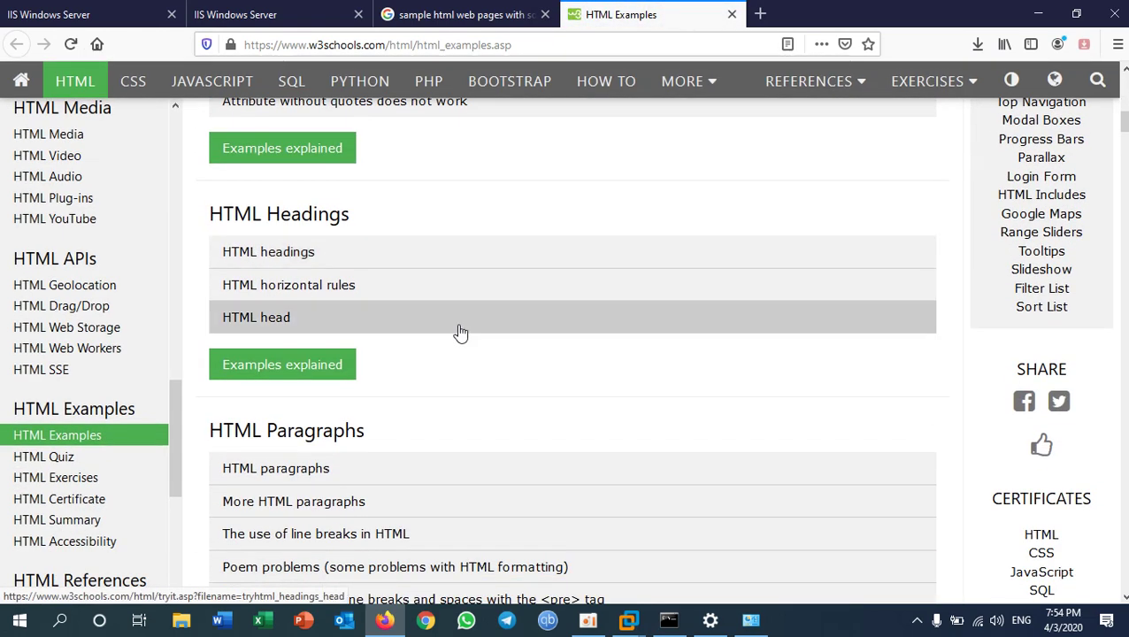
{"action": "scroll", "coordinate": [458, 332], "scroll_direction": "up", "scroll_amount": 10}
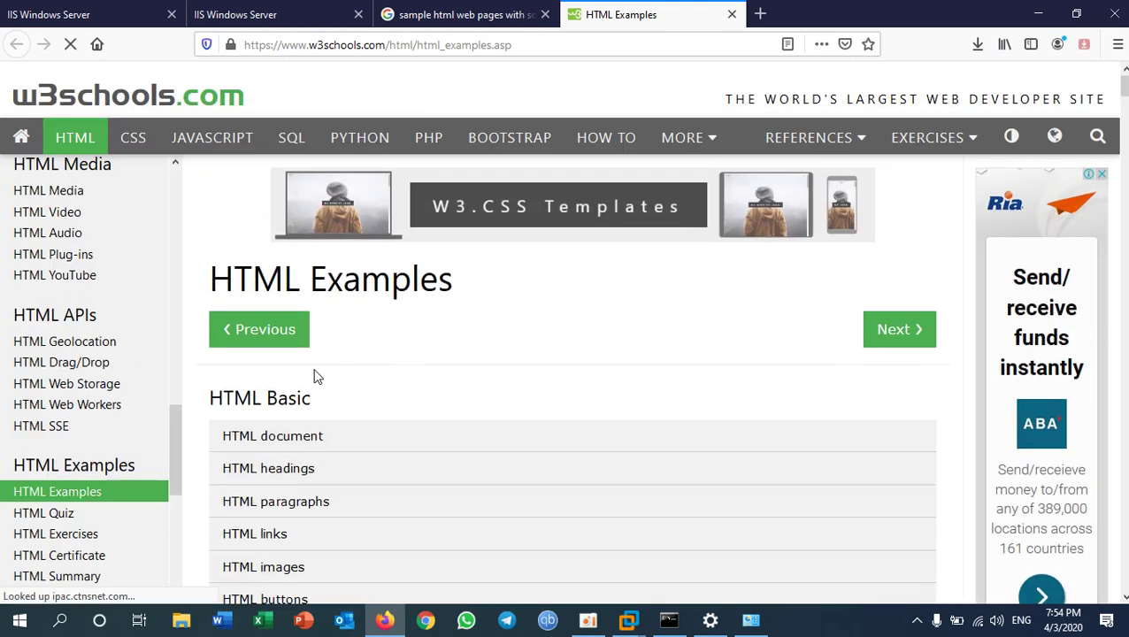
{"action": "left_click", "coordinate": [268, 436]}
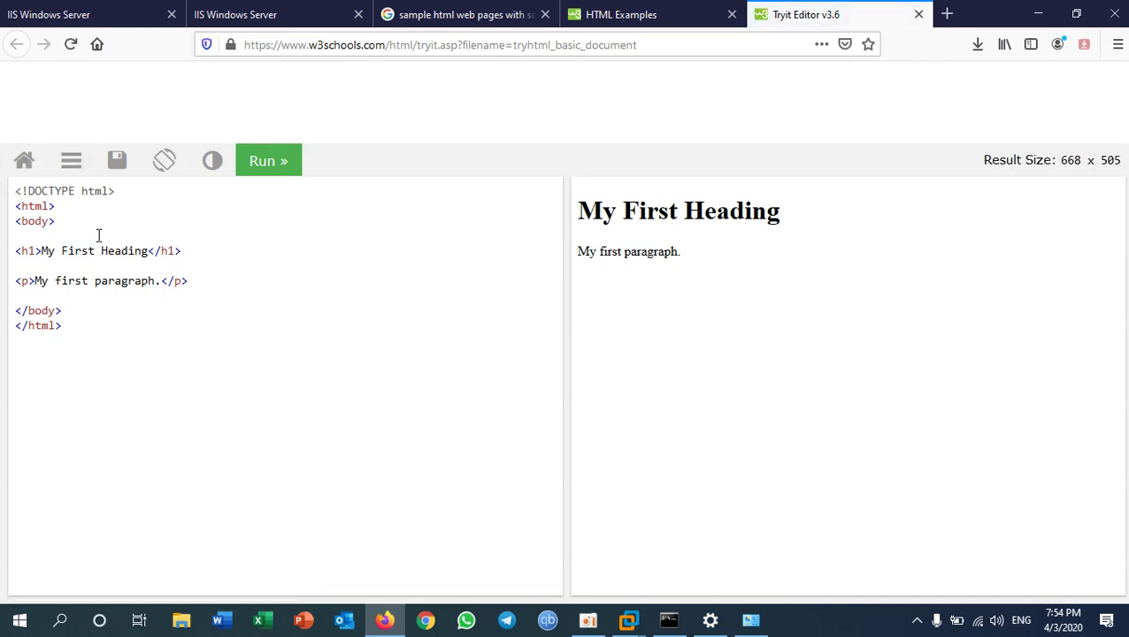
- Select and copy the example's entire HTML source code
{"action": "left_click_drag", "start_coordinate": [78, 318], "coordinate": [4, 196]}
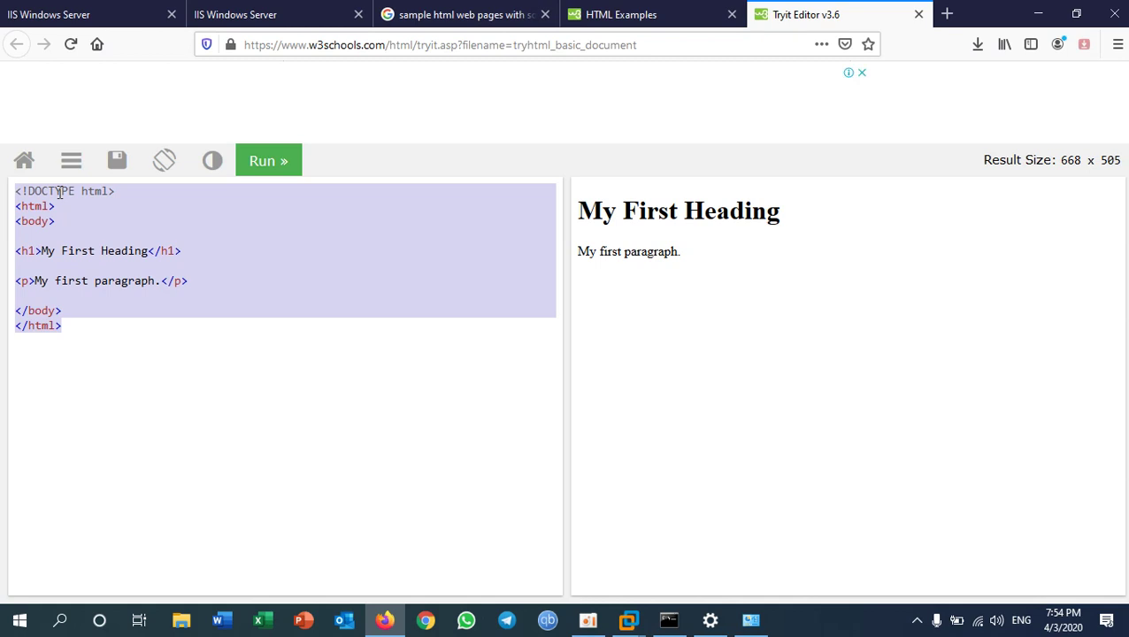
{"action": "right_click", "coordinate": [60, 191]}
{"action": "left_click", "coordinate": [117, 253]}
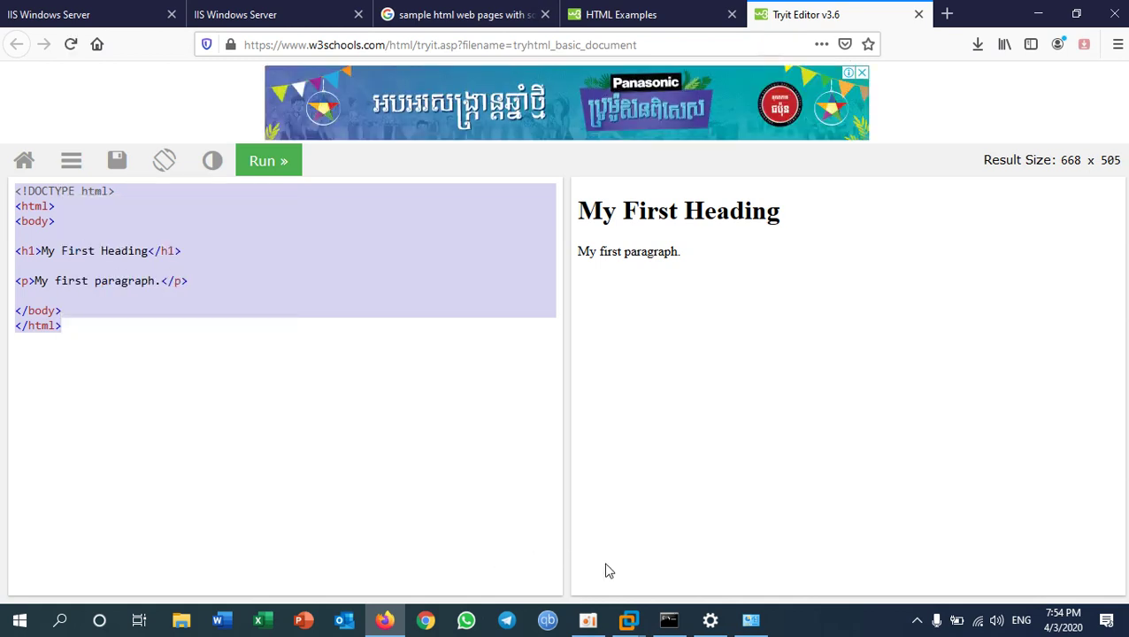
{"action": "key", "text": "super+r"}
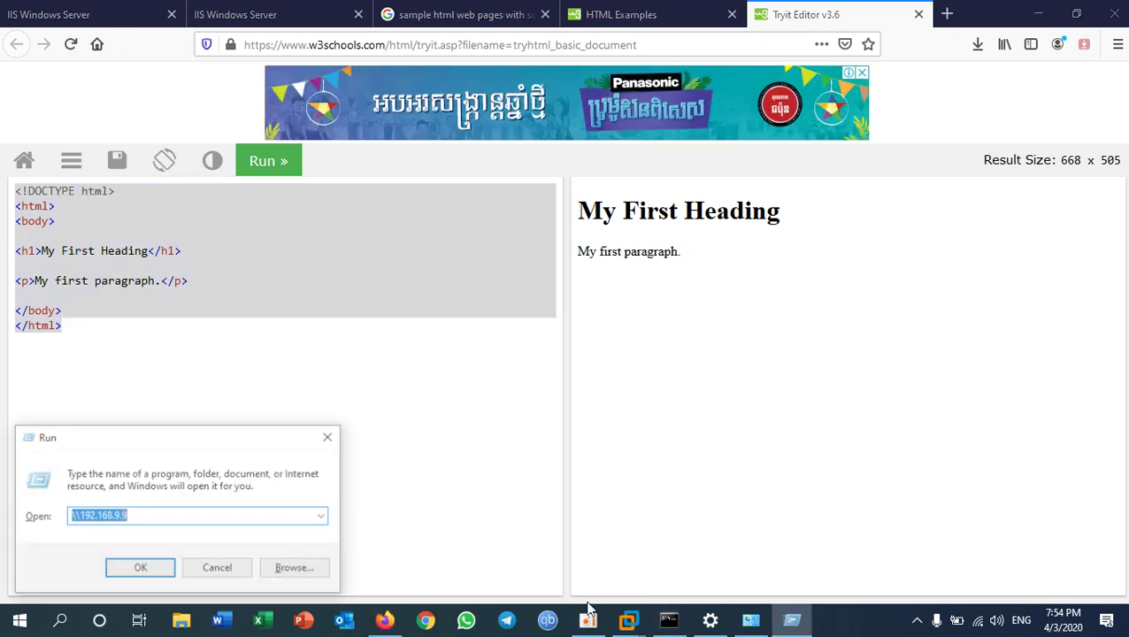
- Launch Notepad and paste the copied HTML code into it
{"action": "type", "text": "notepad"}
{"action": "key", "text": "Return"}
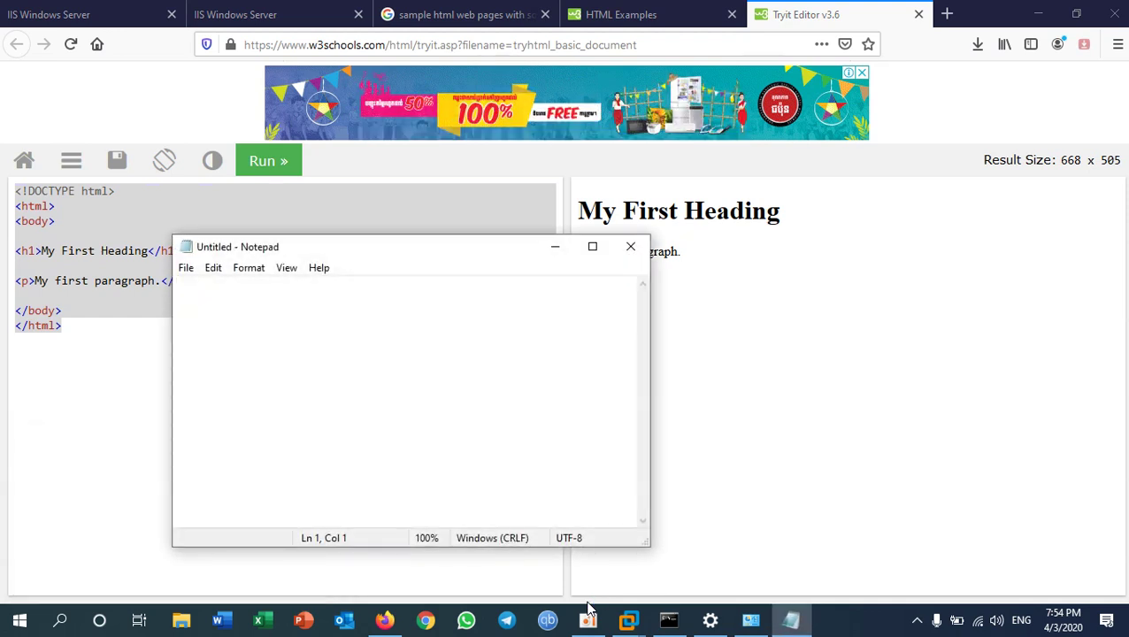
{"action": "key", "text": "ctrl+v"}
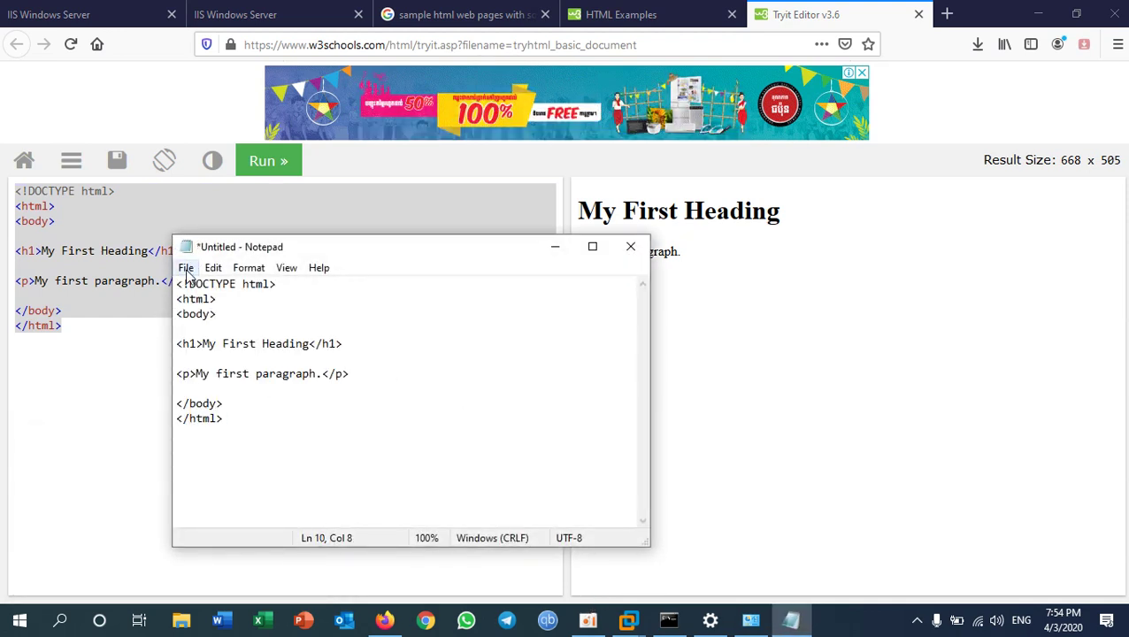
- Save it as index.html with All Files type in C:\New folder, then close Notepad
{"action": "left_click", "coordinate": [186, 270]}
{"action": "left_click", "coordinate": [252, 342]}
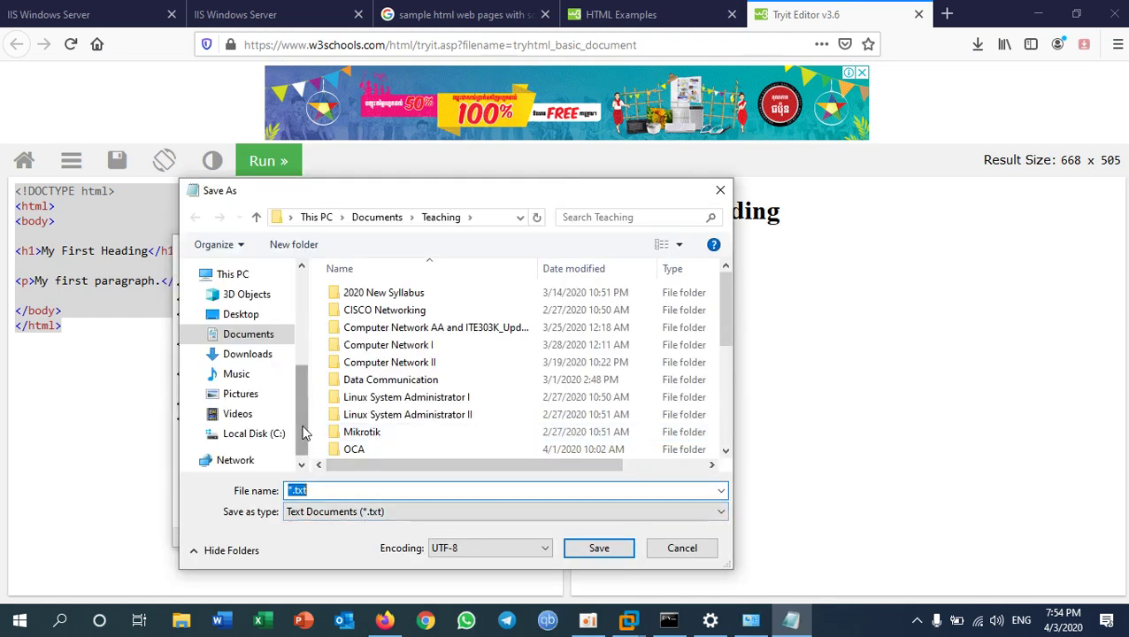
{"action": "scroll", "coordinate": [265, 371], "scroll_direction": "down", "scroll_amount": 1}
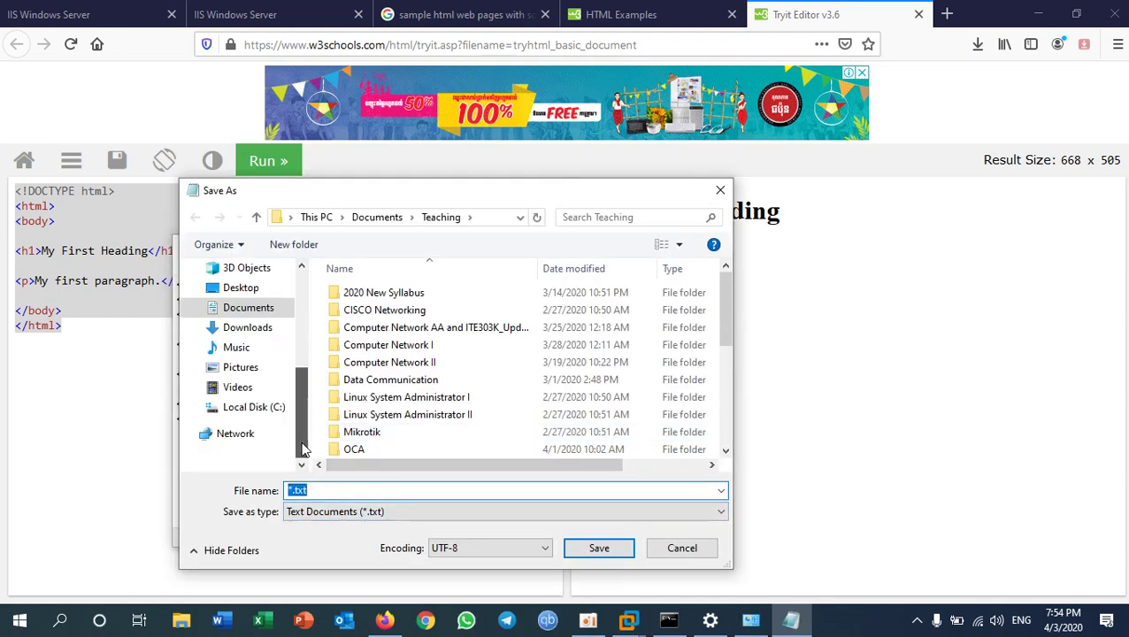
{"action": "left_click", "coordinate": [255, 310]}
{"action": "left_click", "coordinate": [232, 407]}
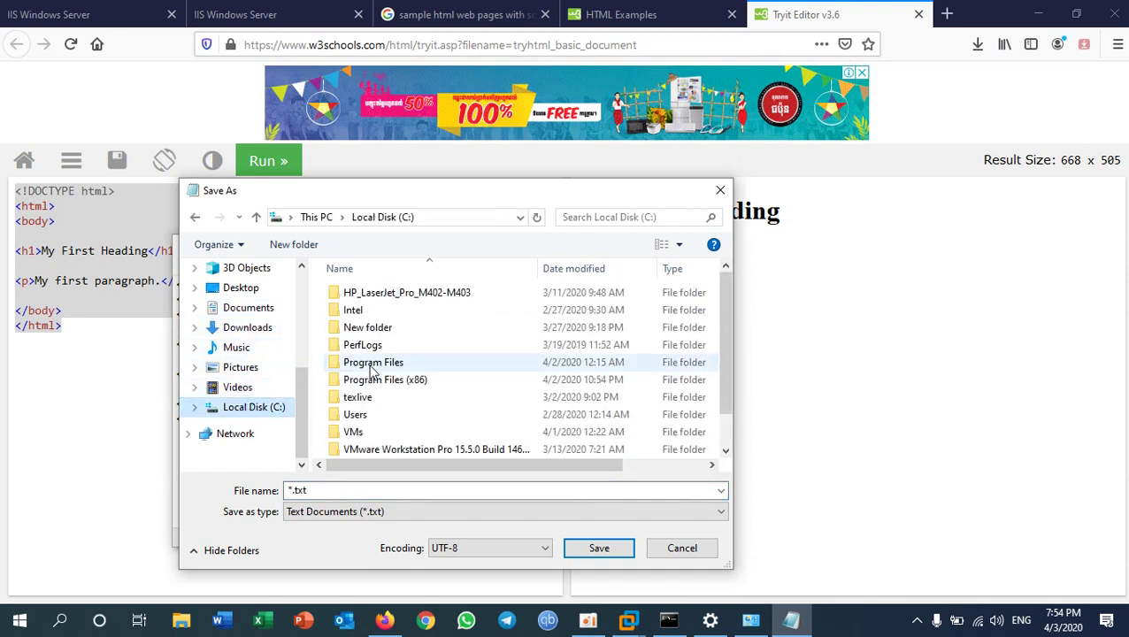
{"action": "double_click", "coordinate": [367, 328]}
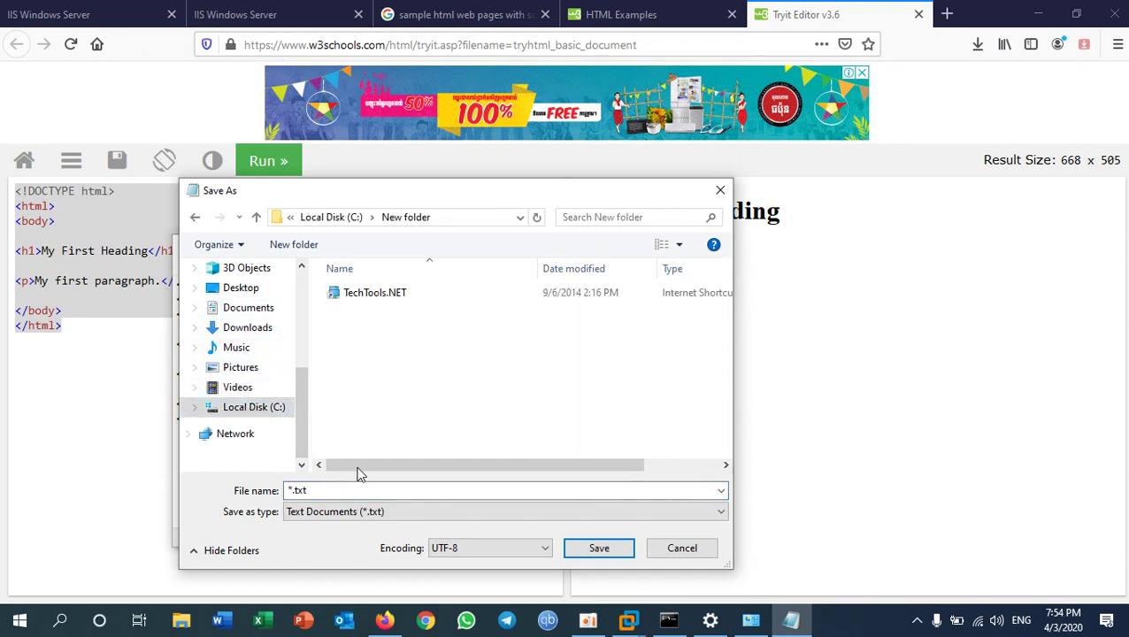
{"action": "left_click", "coordinate": [341, 511]}
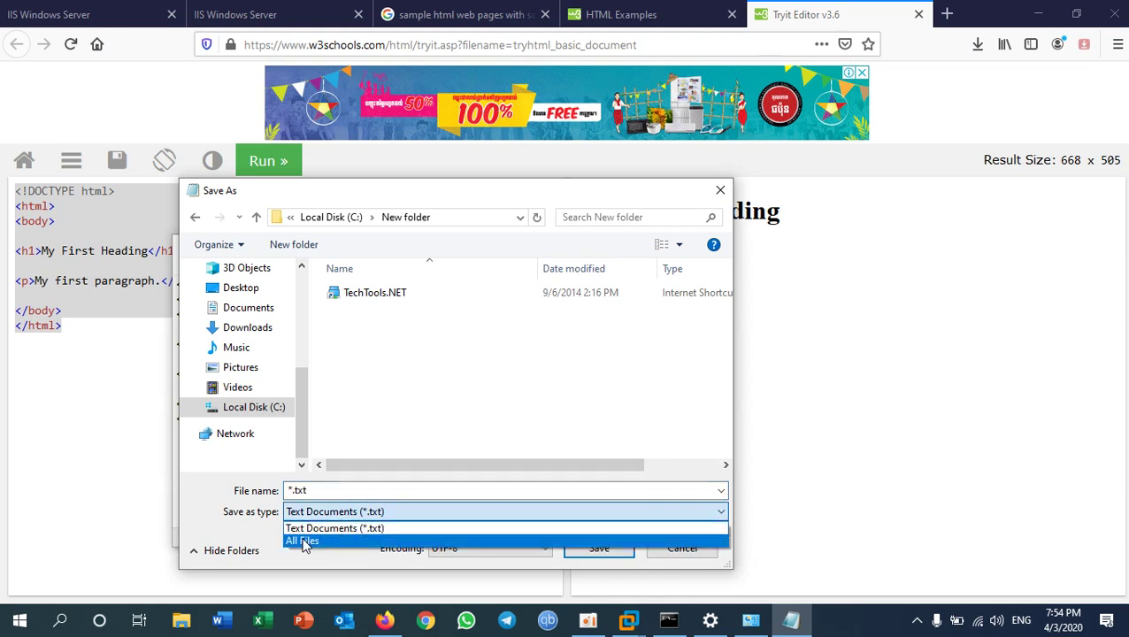
{"action": "left_click", "coordinate": [303, 536]}
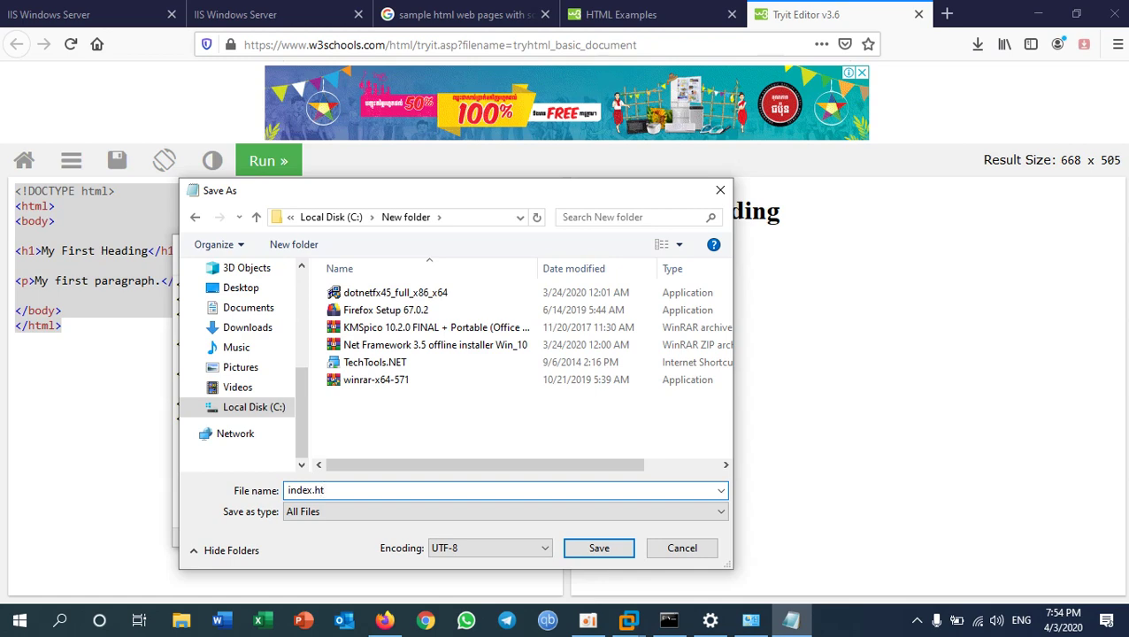
{"action": "type", "text": "index.html"}
{"action": "key", "text": "Return"}
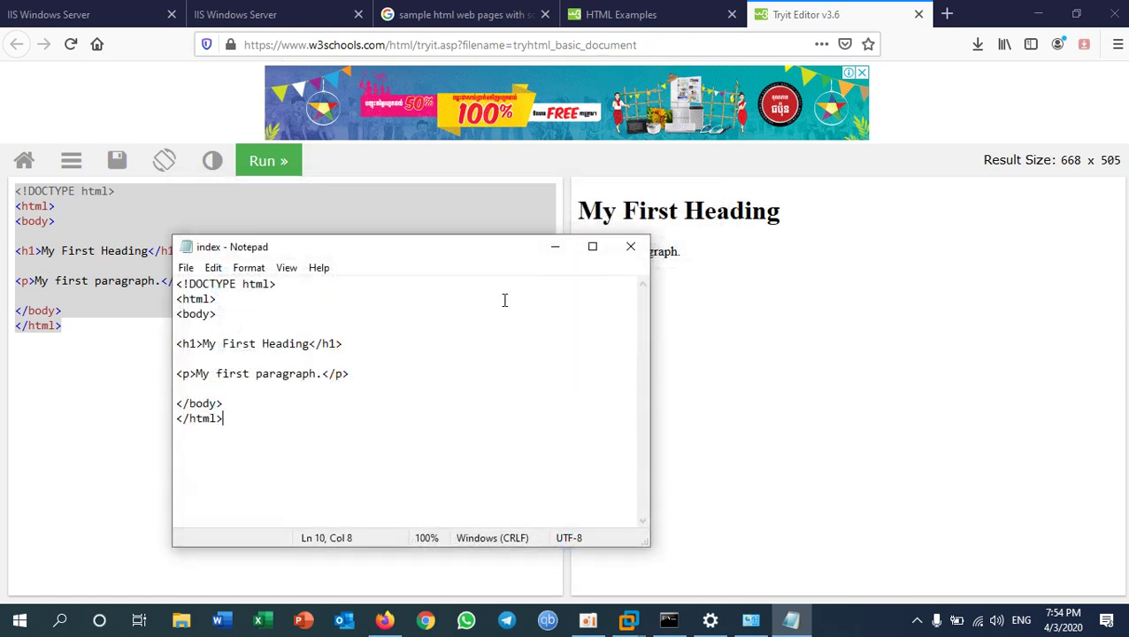
{"action": "left_click", "coordinate": [630, 246]}
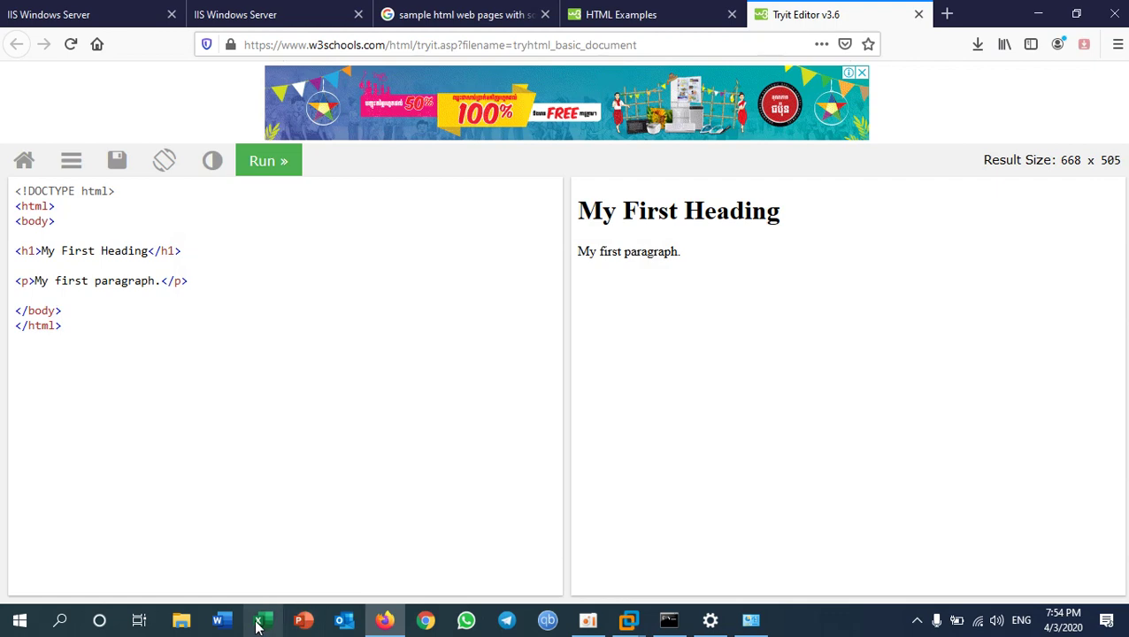
- Open ShareFolder on the \\192.168.9.9 network share
{"action": "key", "text": "super+r"}
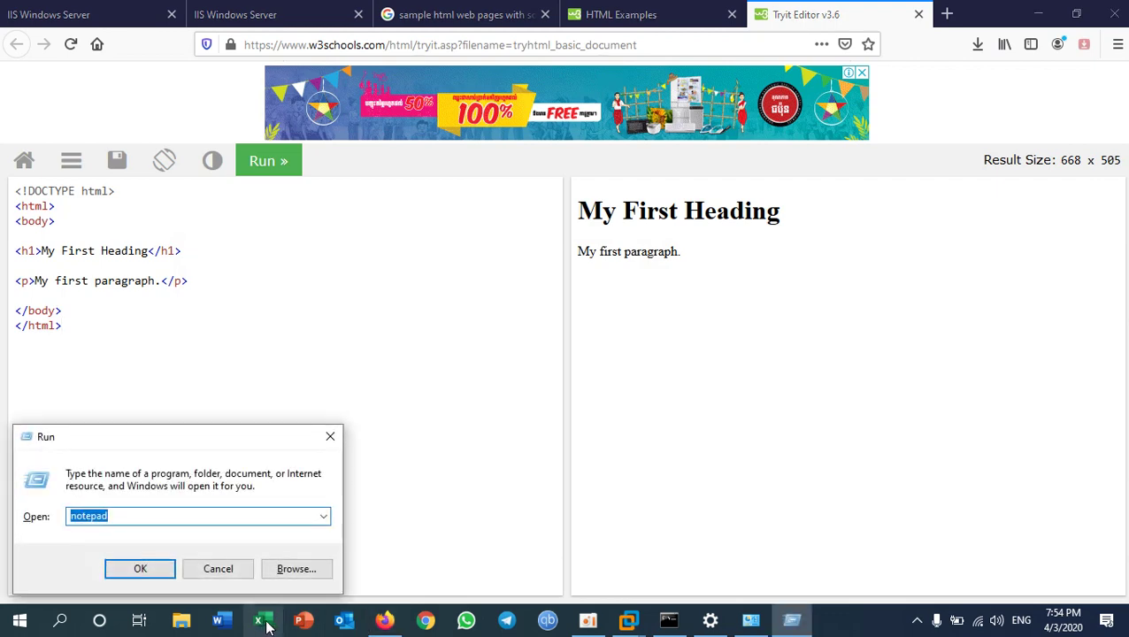
{"action": "type", "text": "\\\\"}
{"action": "key", "text": "Down"}
{"action": "key", "text": "Down"}
{"action": "key", "text": "Down"}
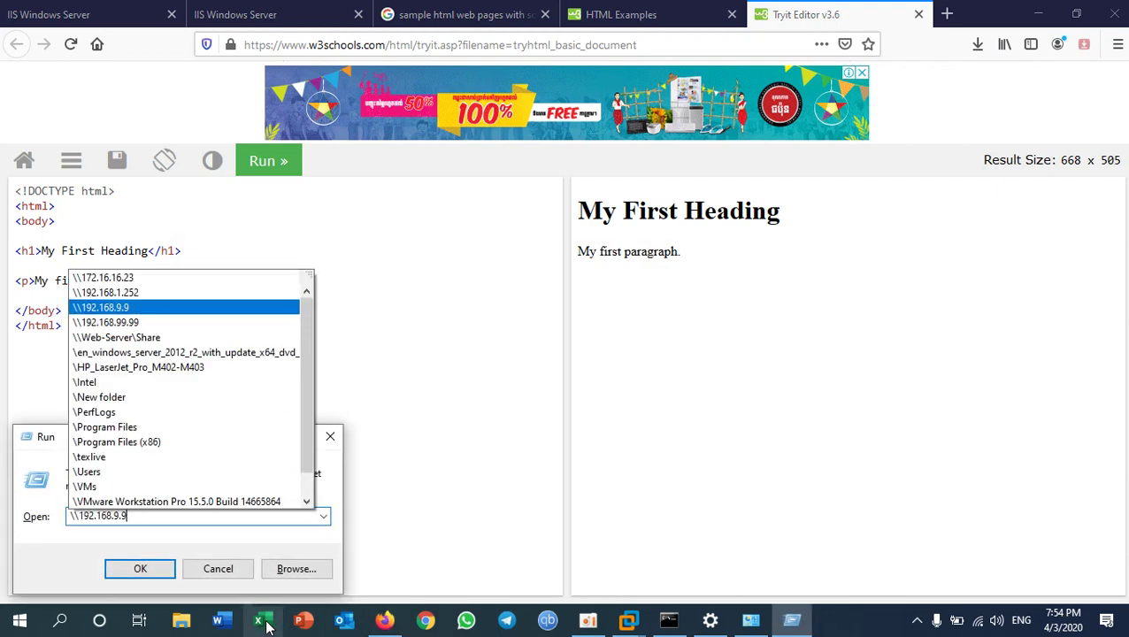
{"action": "key", "text": "Return"}
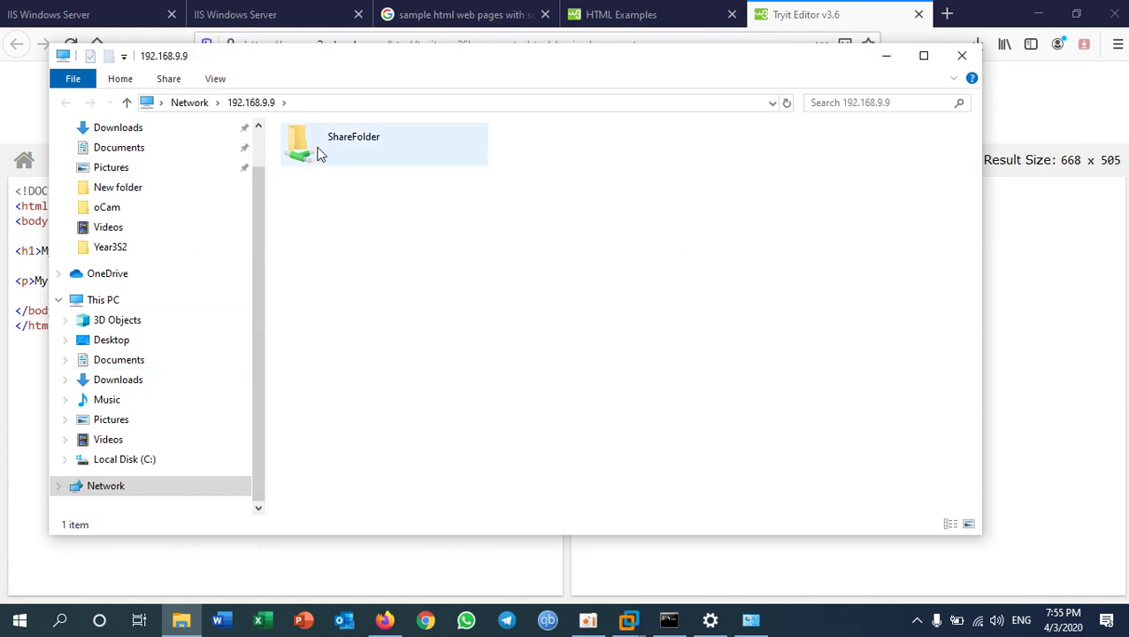
{"action": "double_click", "coordinate": [318, 150]}
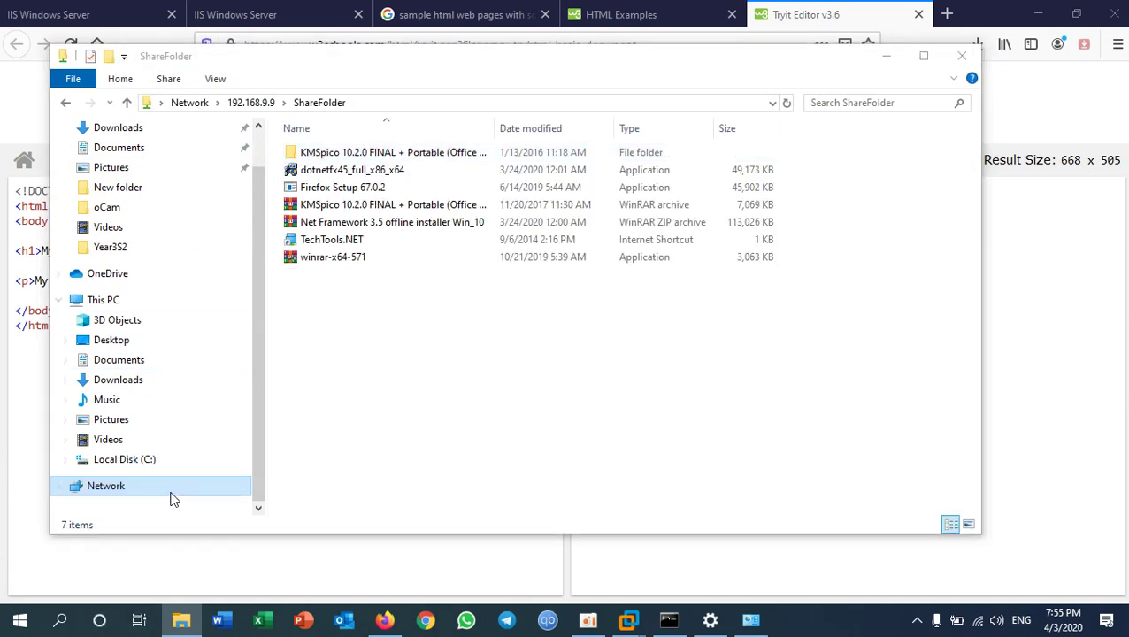
- In a second Explorer window, copy the index file from C:\New folder
{"action": "key", "text": "super+e"}
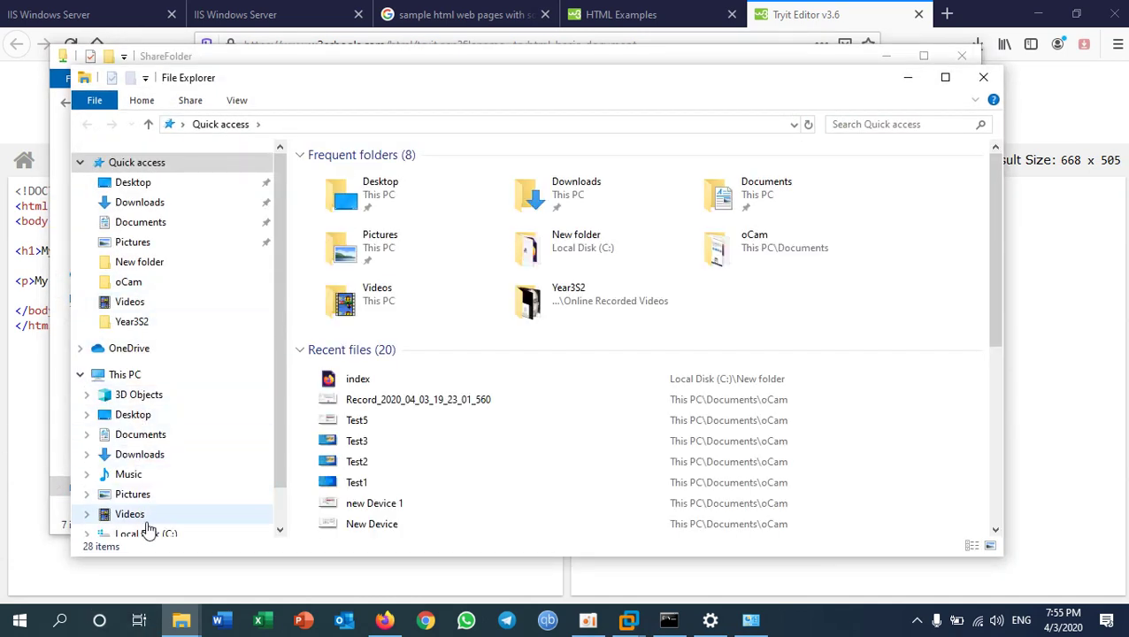
{"action": "left_click", "coordinate": [146, 533]}
{"action": "left_click", "coordinate": [363, 216]}
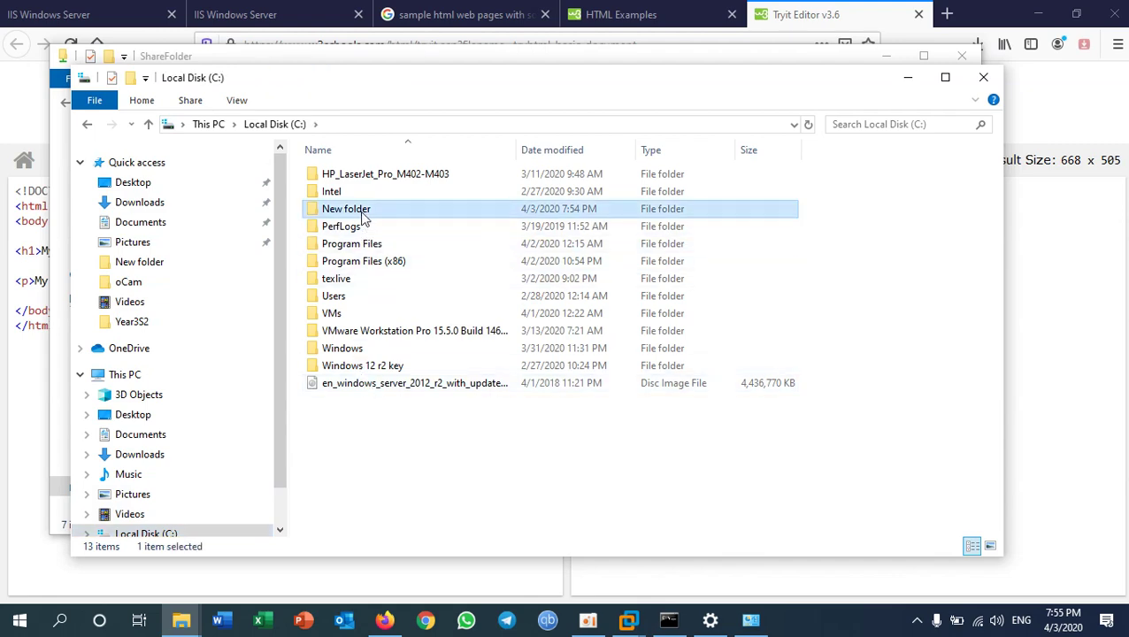
{"action": "double_click", "coordinate": [361, 212]}
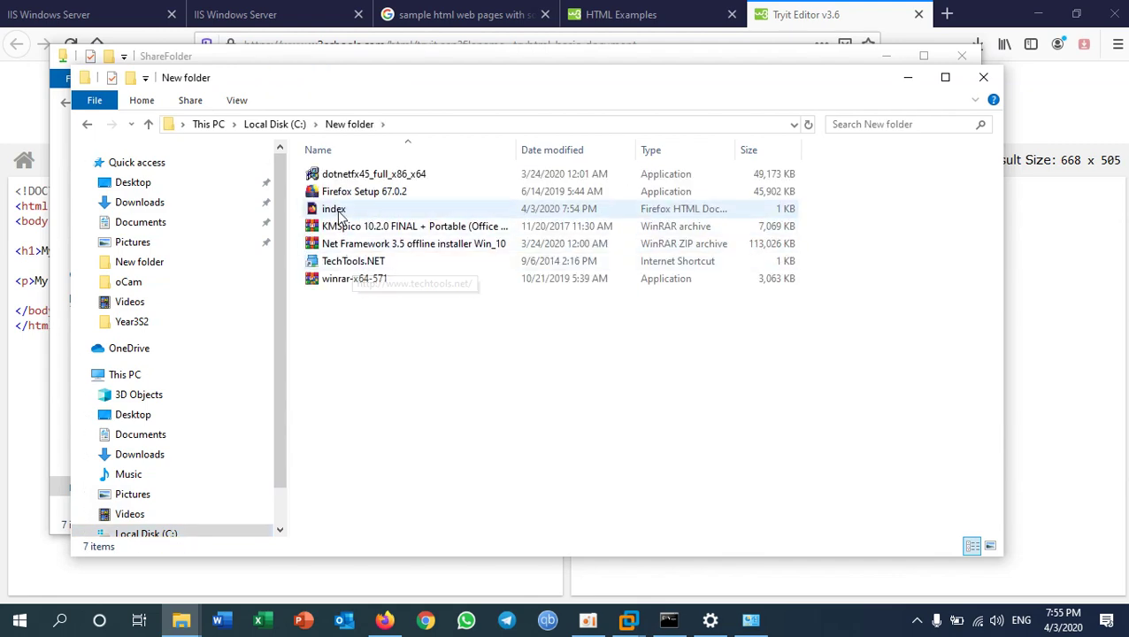
{"action": "left_click", "coordinate": [339, 212]}
{"action": "right_click", "coordinate": [339, 212]}
{"action": "left_click", "coordinate": [373, 502]}
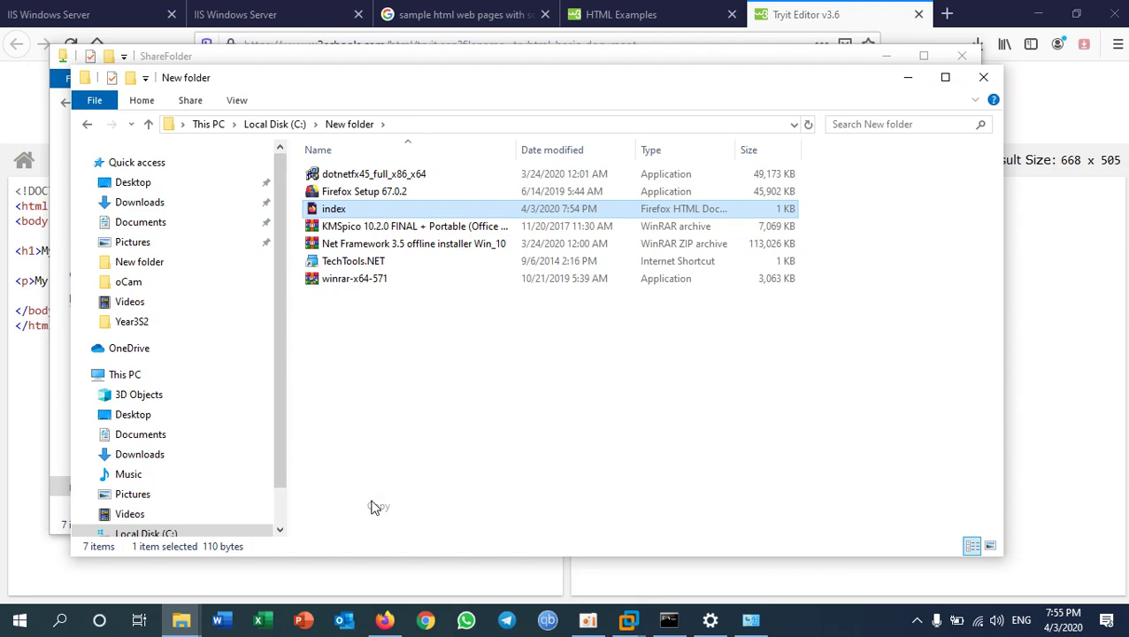
- Paste index into ShareFolder and switch to the Windows Server 2012 VM
{"action": "key", "text": "alt+Tab"}
{"action": "key", "text": "ctrl+v"}
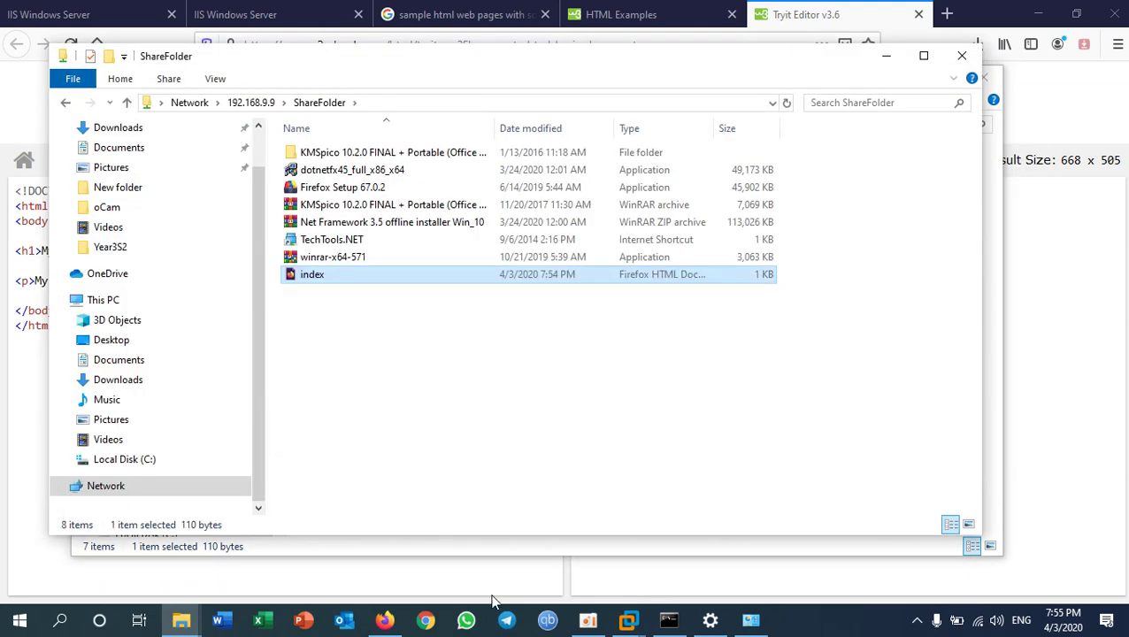
{"action": "left_click", "coordinate": [629, 620]}
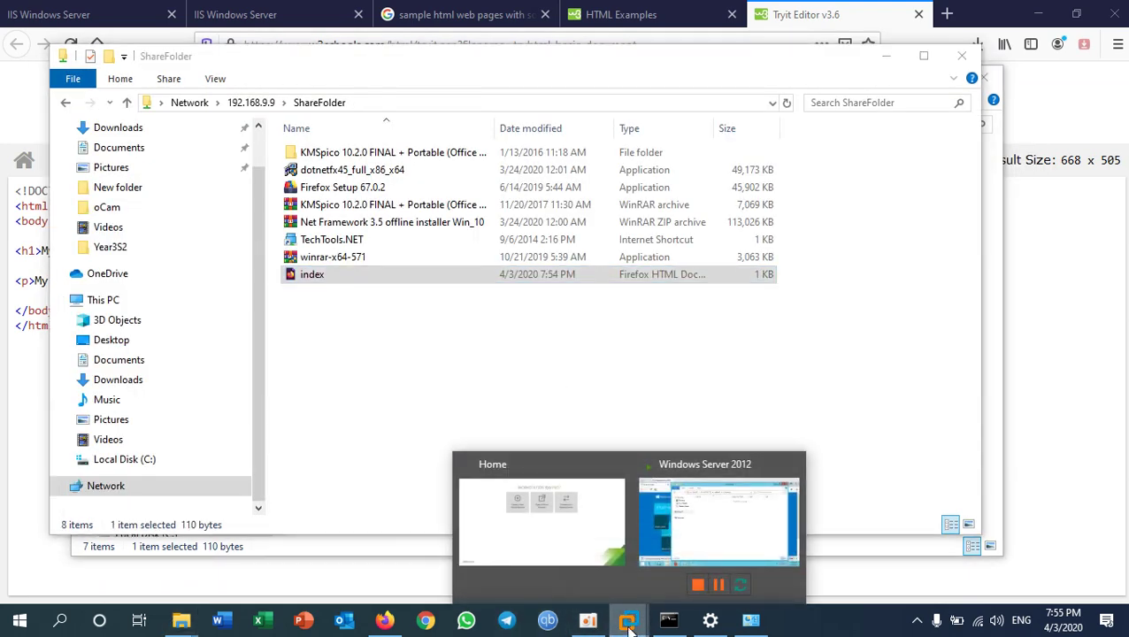
{"action": "left_click", "coordinate": [669, 553]}
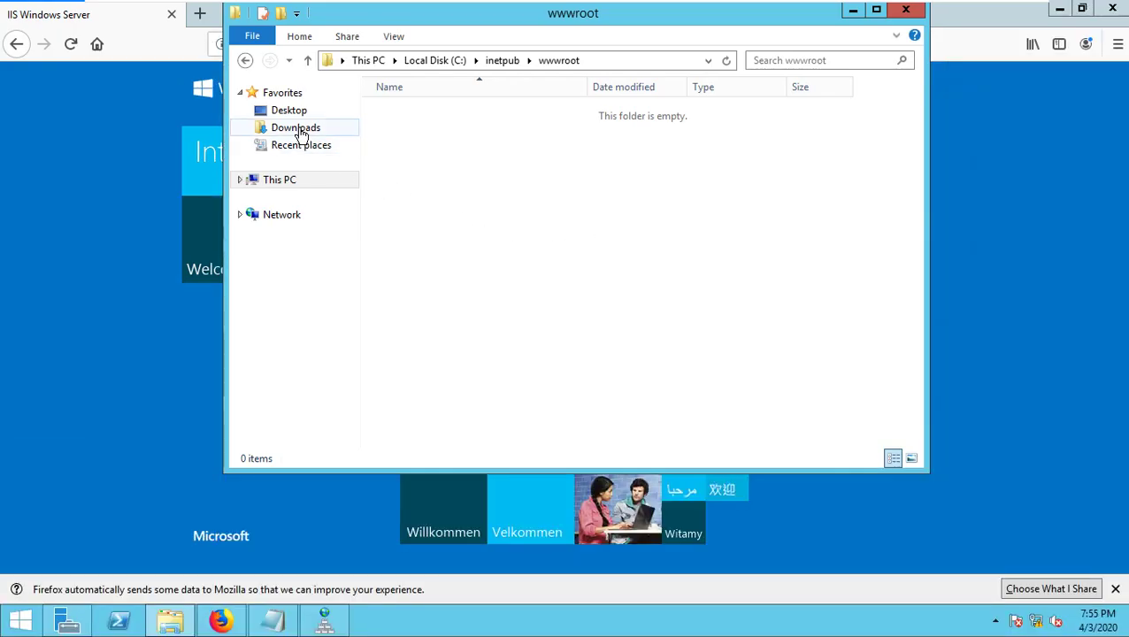
- Open C:\ShareFolder on the server and select the index file
{"action": "key", "text": "super+e"}
{"action": "left_click", "coordinate": [451, 343]}
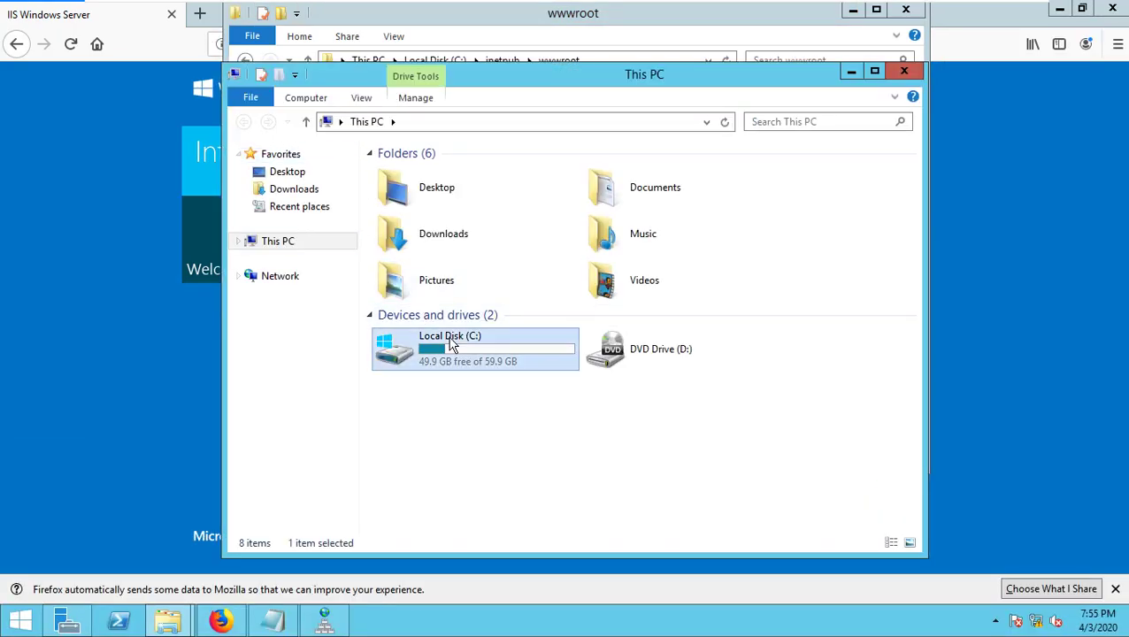
{"action": "double_click", "coordinate": [447, 343]}
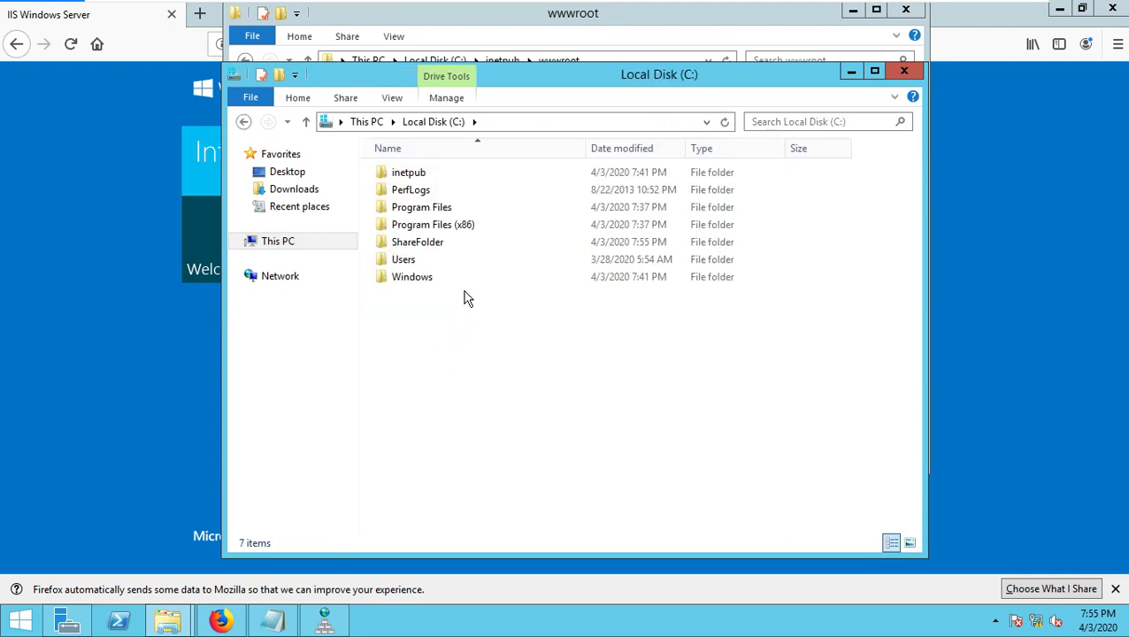
{"action": "double_click", "coordinate": [434, 249]}
{"action": "left_click", "coordinate": [421, 228]}
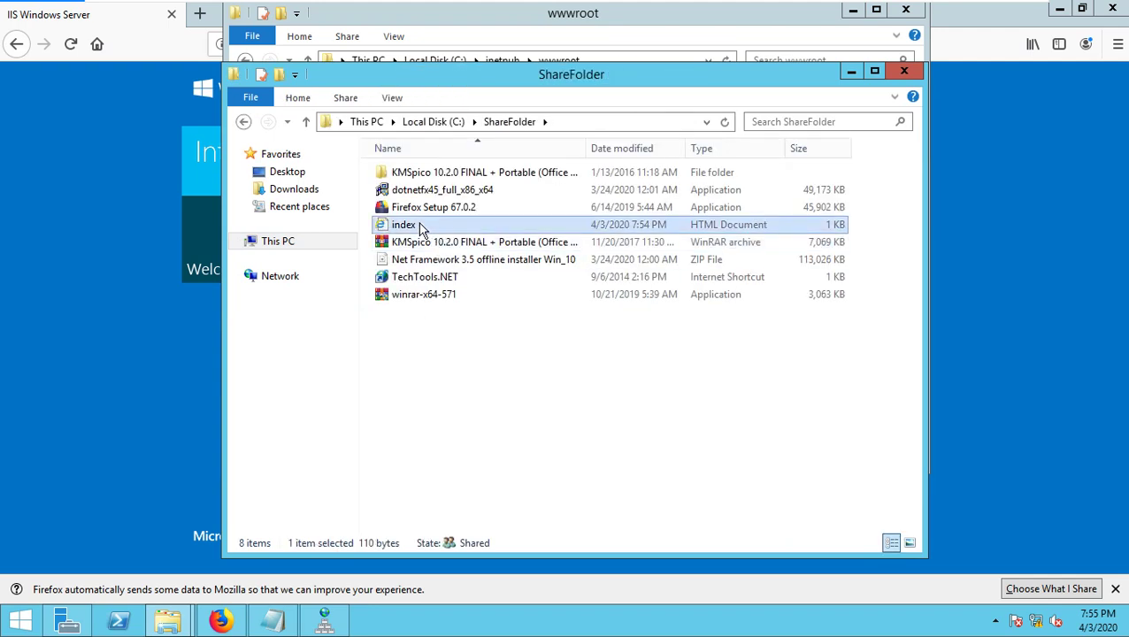
- Paste index into wwwroot with administrator permission, then reload localhost in the server's browser
{"action": "key", "text": "alt+Tab"}
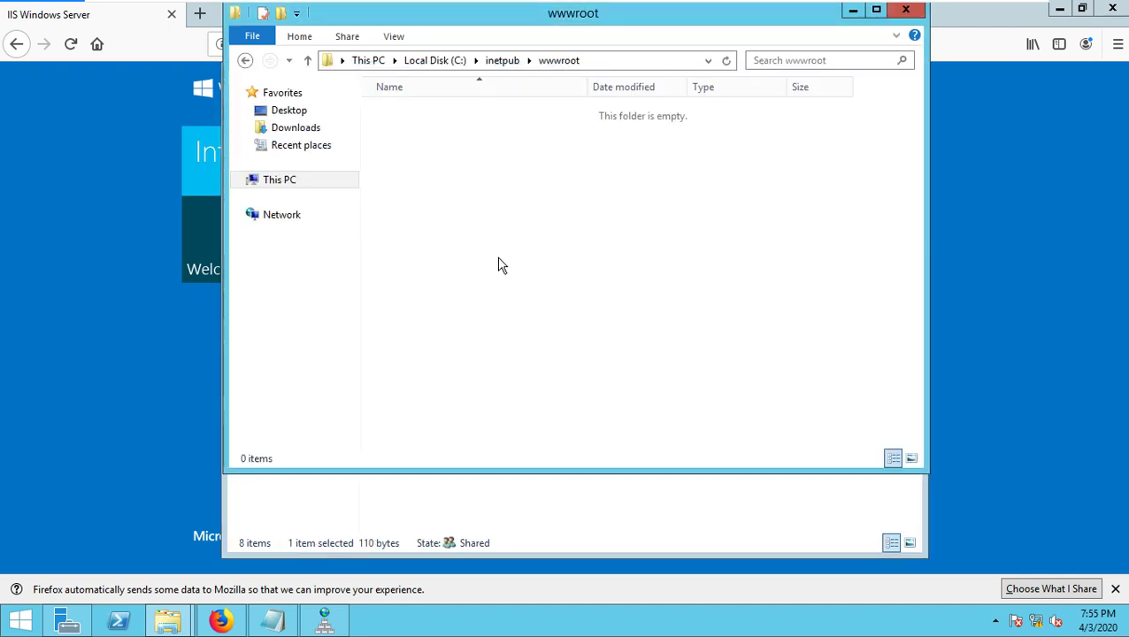
{"action": "key", "text": "ctrl+v"}
{"action": "left_click", "coordinate": [555, 196]}
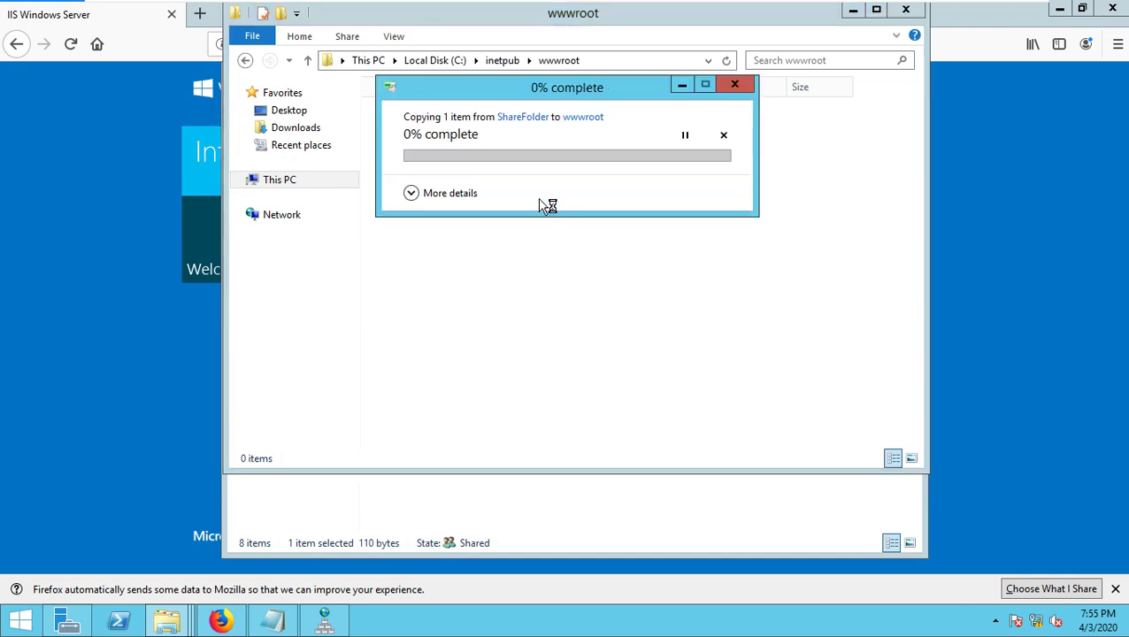
{"action": "left_click", "coordinate": [643, 236]}
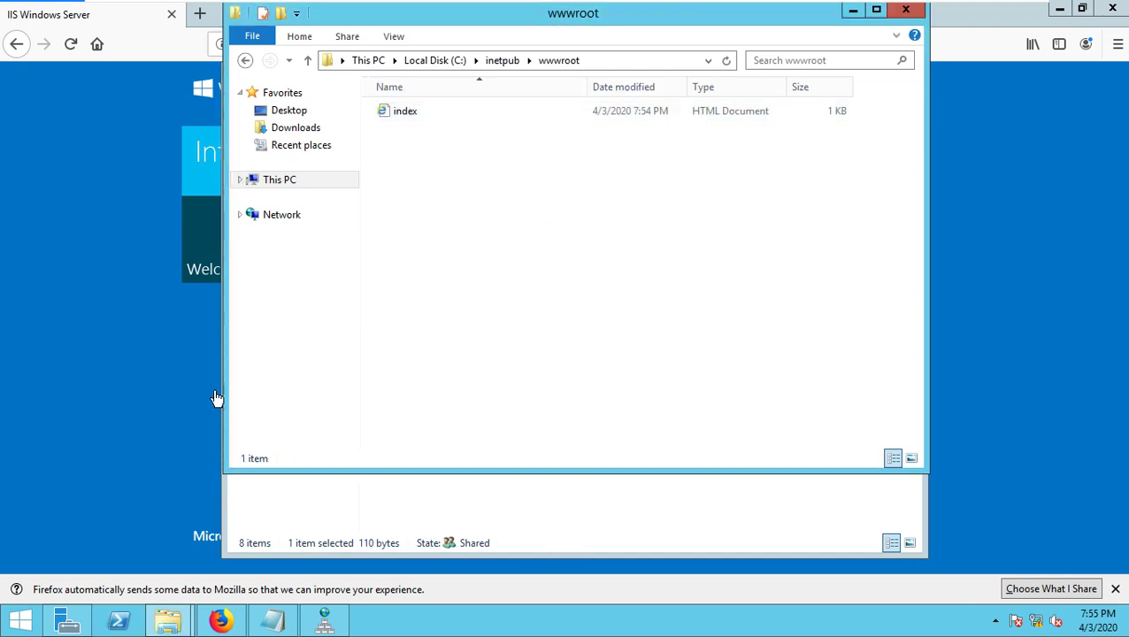
{"action": "left_click", "coordinate": [199, 223]}
{"action": "left_click", "coordinate": [70, 44]}
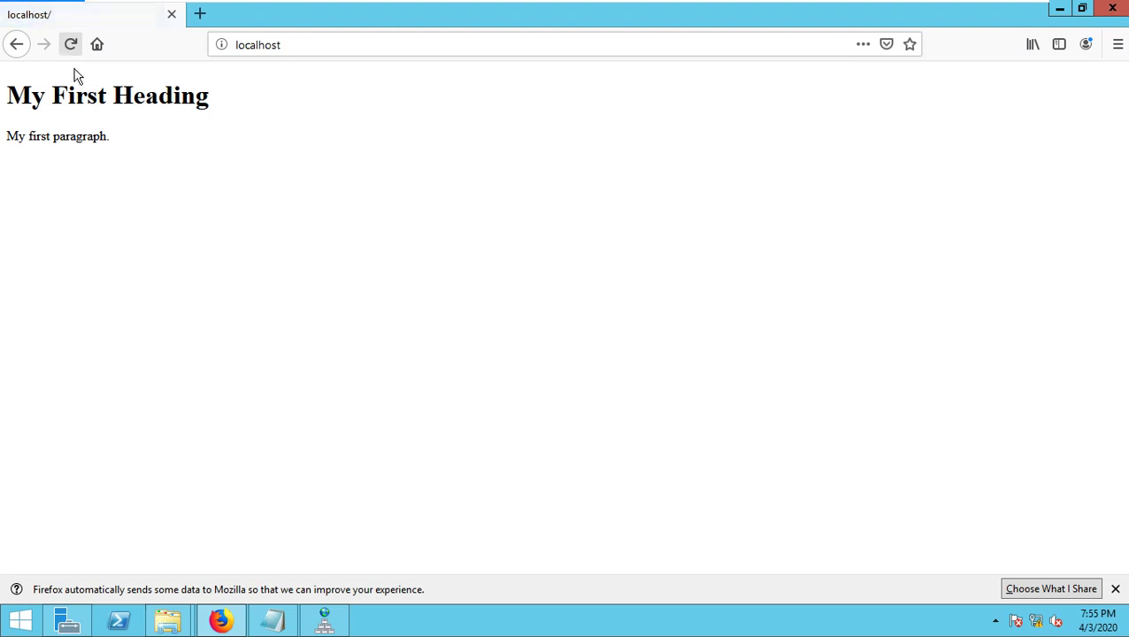
- Highlight the 'My First Heading' page text, exit VMware full screen, and return to host Firefox
{"action": "left_click_drag", "start_coordinate": [16, 101], "coordinate": [161, 144]}
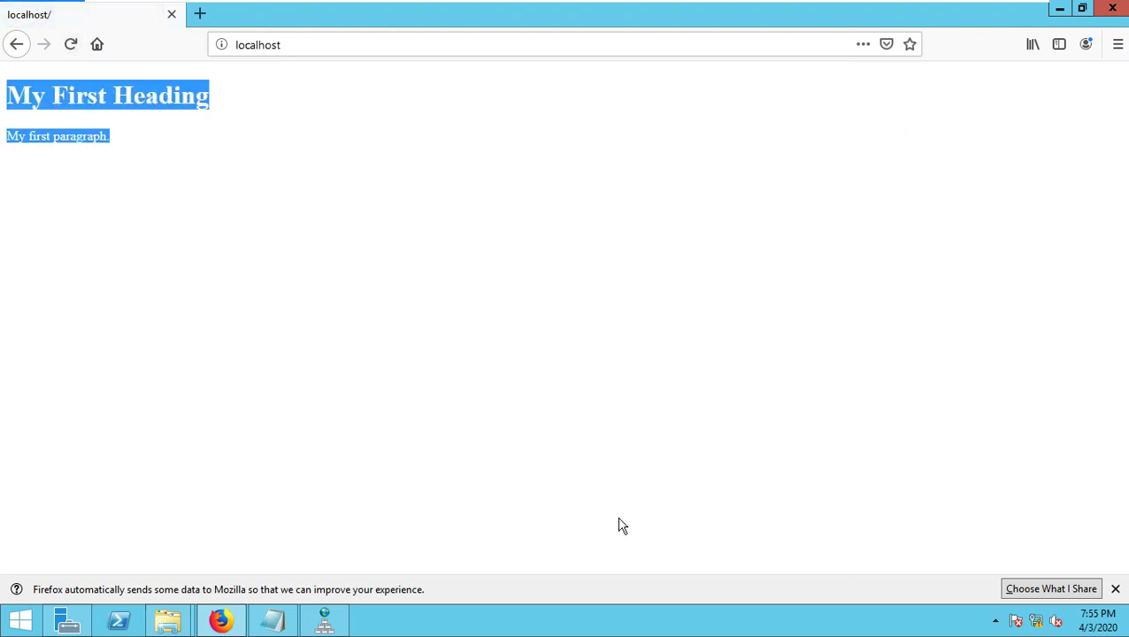
{"action": "key", "text": "ctrl+alt+Return"}
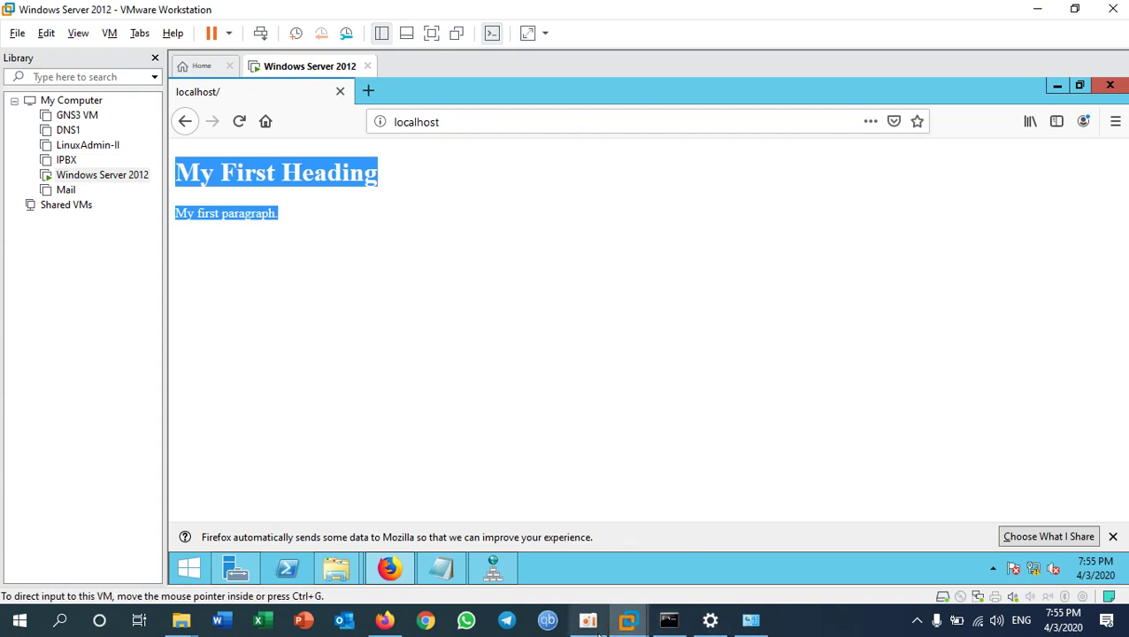
{"action": "left_click", "coordinate": [385, 621]}
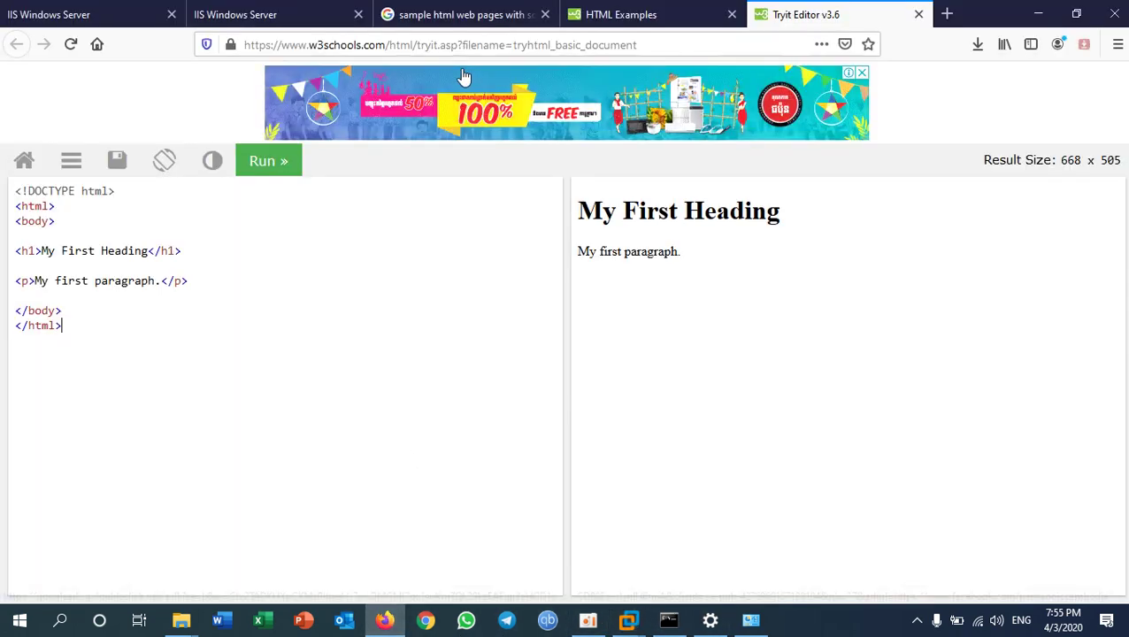
{"action": "left_click", "coordinate": [921, 15]}
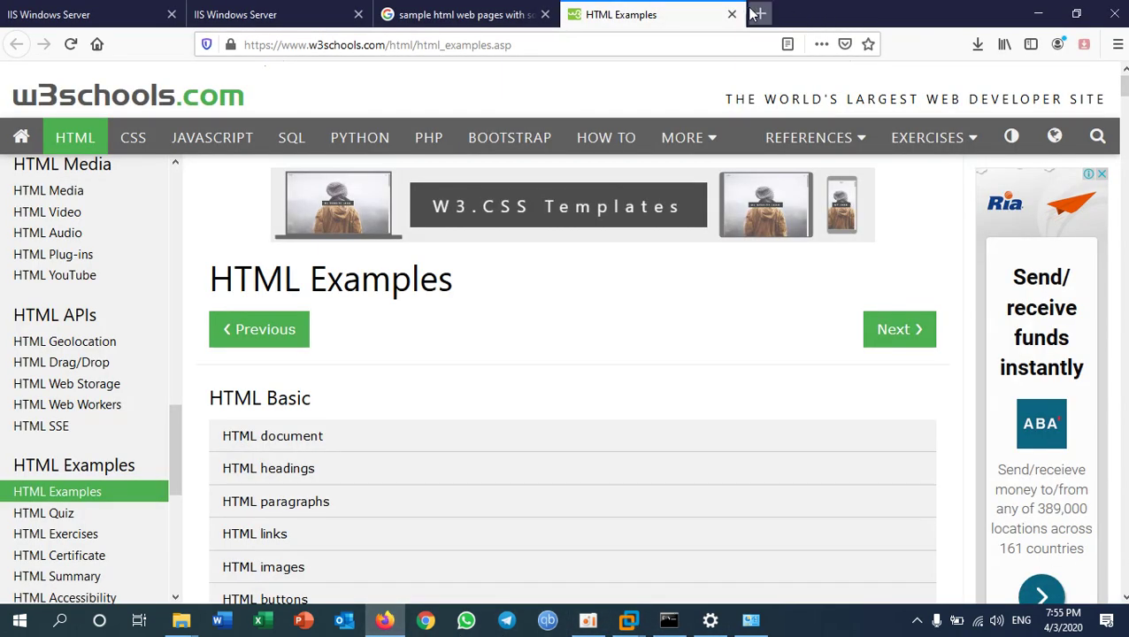
{"action": "left_click", "coordinate": [732, 14]}
{"action": "left_click", "coordinate": [545, 14]}
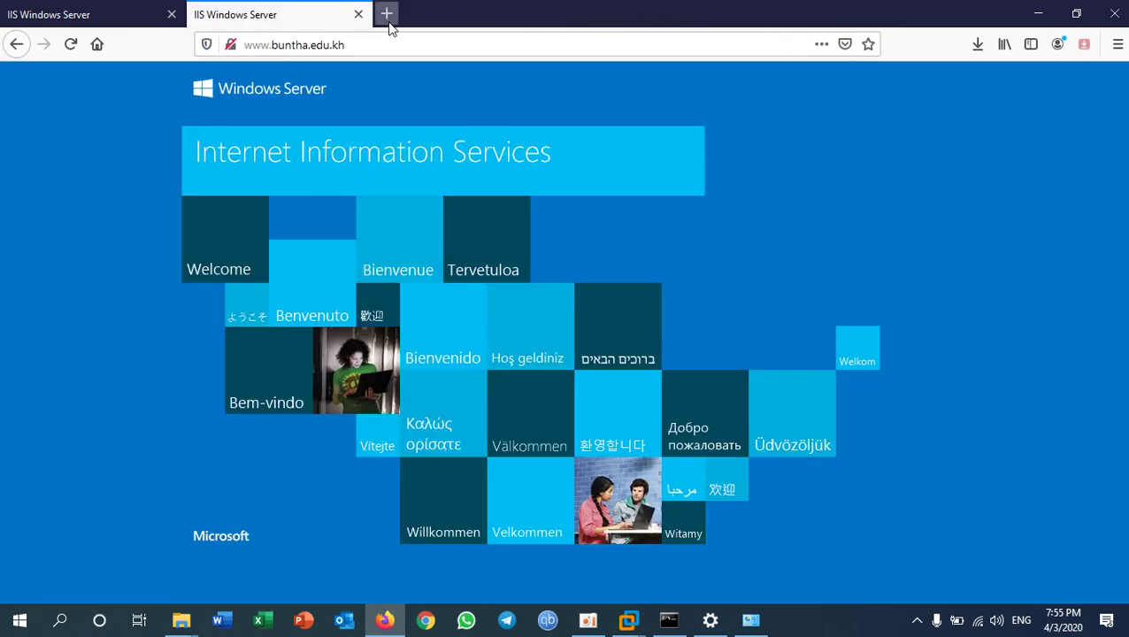
{"action": "left_click", "coordinate": [398, 40]}
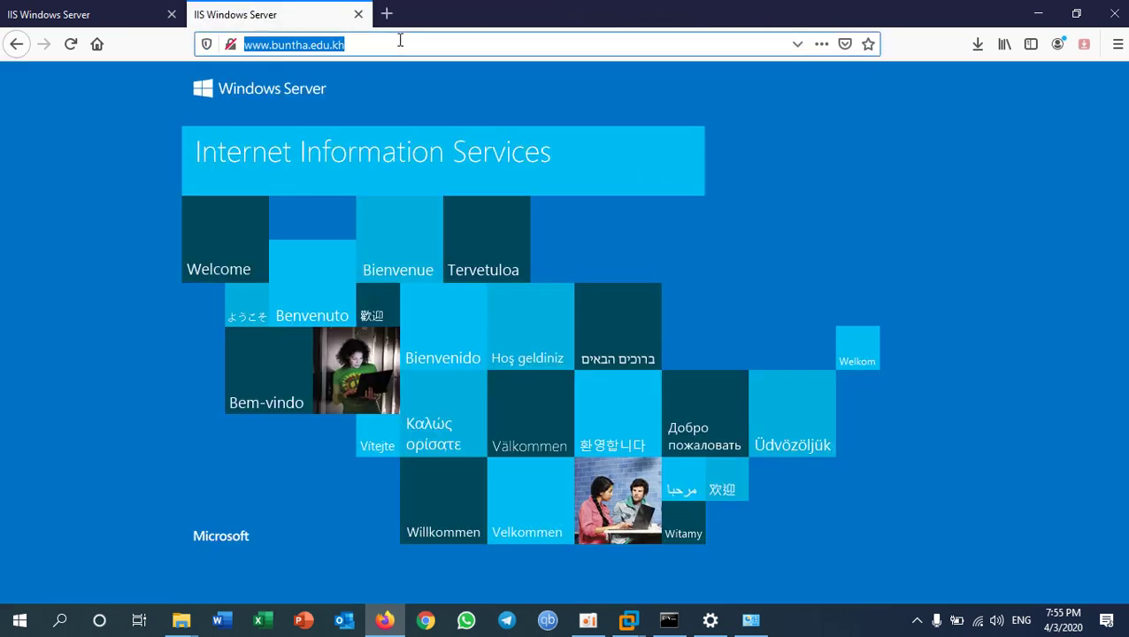
{"action": "key", "text": "Return"}
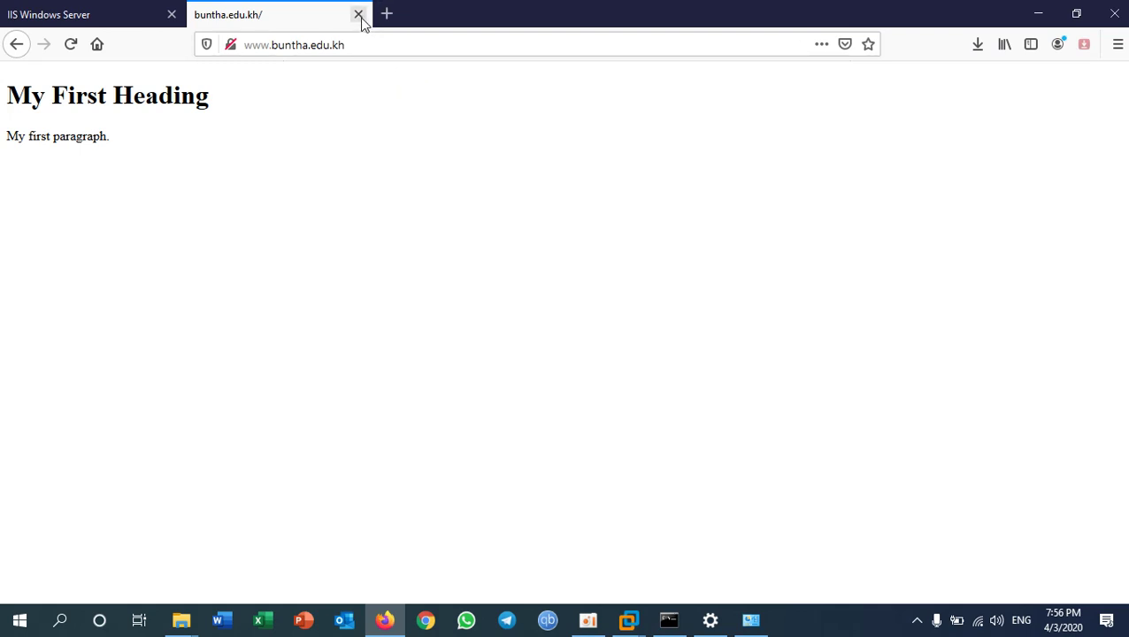
- Reload the page at 192.168.9.9, then close the host browser
{"action": "left_click", "coordinate": [358, 15]}
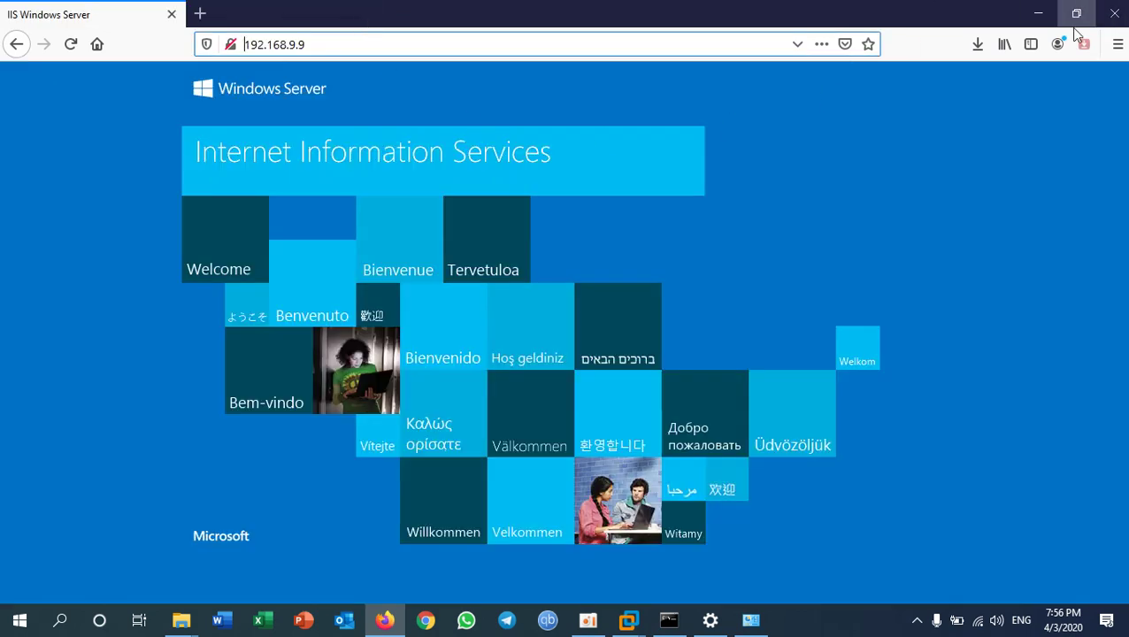
{"action": "left_click", "coordinate": [544, 45]}
{"action": "key", "text": "Return"}
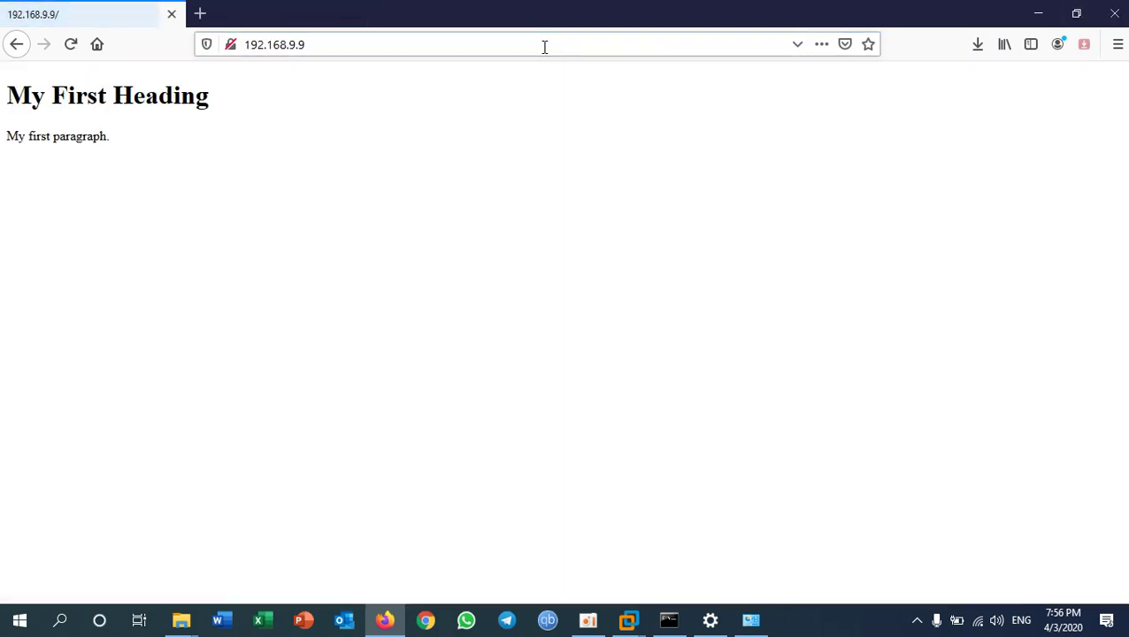
{"action": "left_click", "coordinate": [1117, 14]}
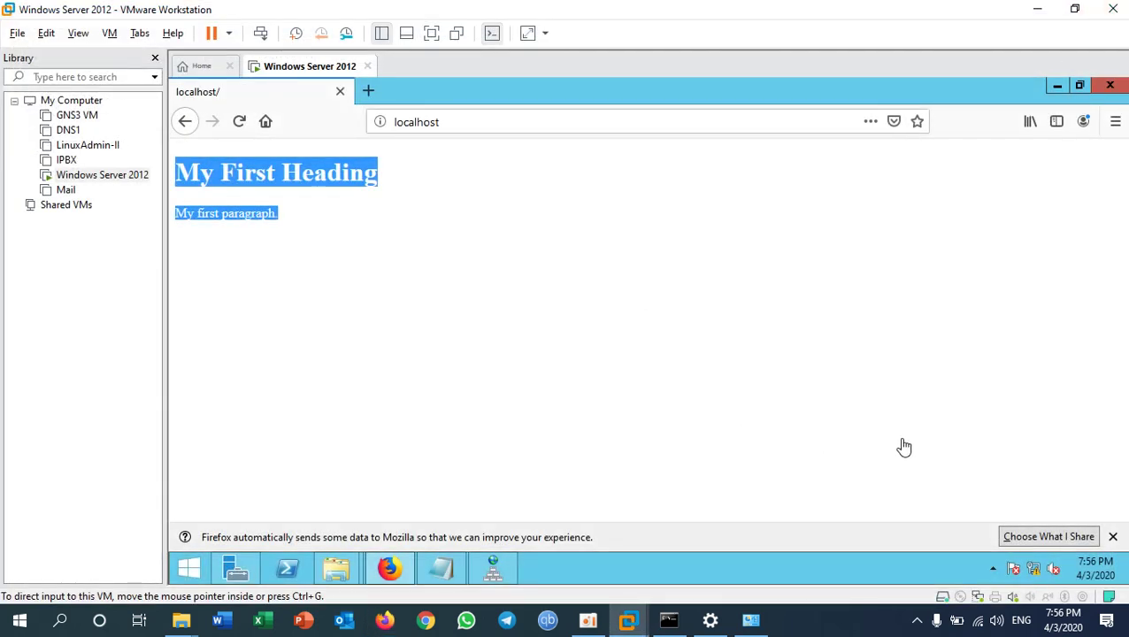
- Minimise the VMware, ShareFolder, New folder and Network Connections windows and close Settings
{"action": "left_click", "coordinate": [840, 625]}
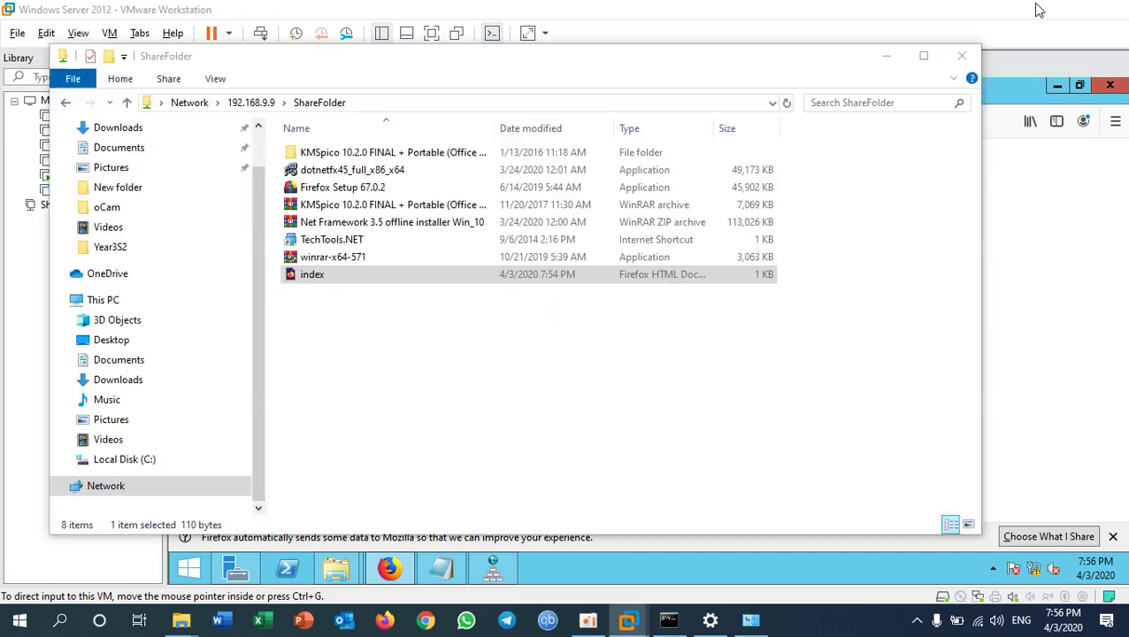
{"action": "left_click", "coordinate": [1040, 10]}
{"action": "left_click", "coordinate": [886, 56]}
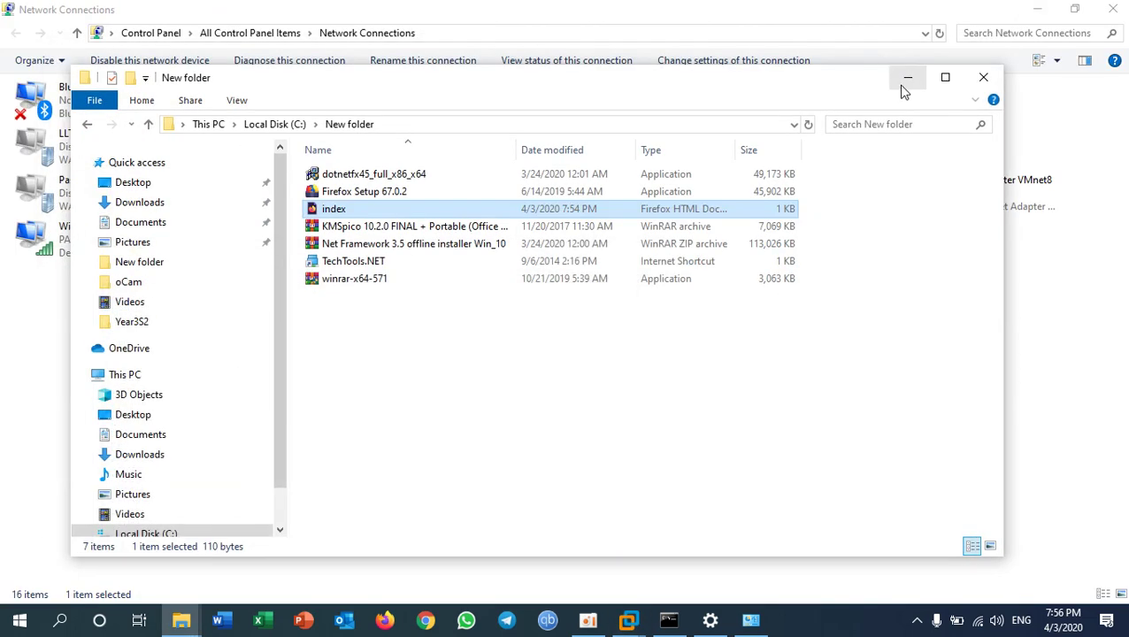
{"action": "left_click", "coordinate": [905, 84]}
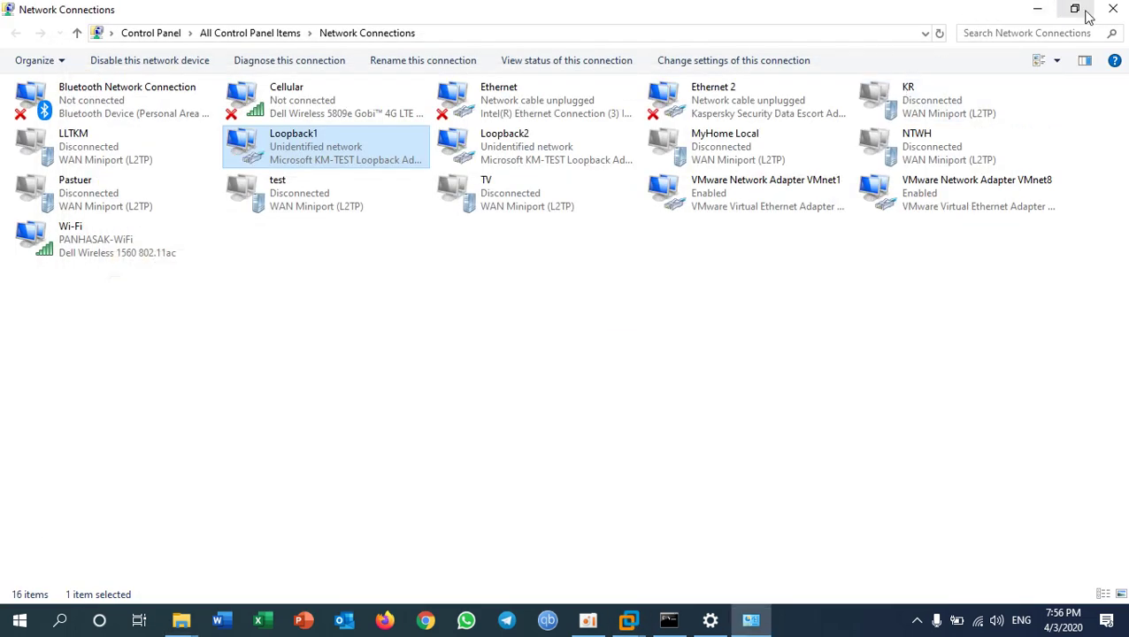
{"action": "left_click", "coordinate": [1038, 10]}
{"action": "left_click", "coordinate": [779, 71]}
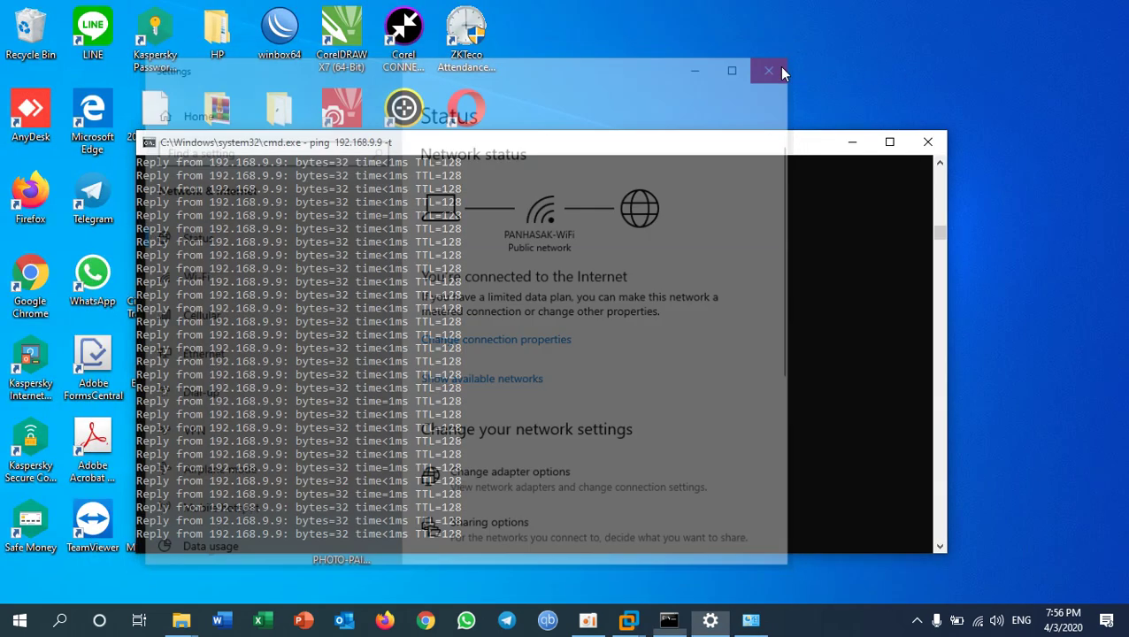